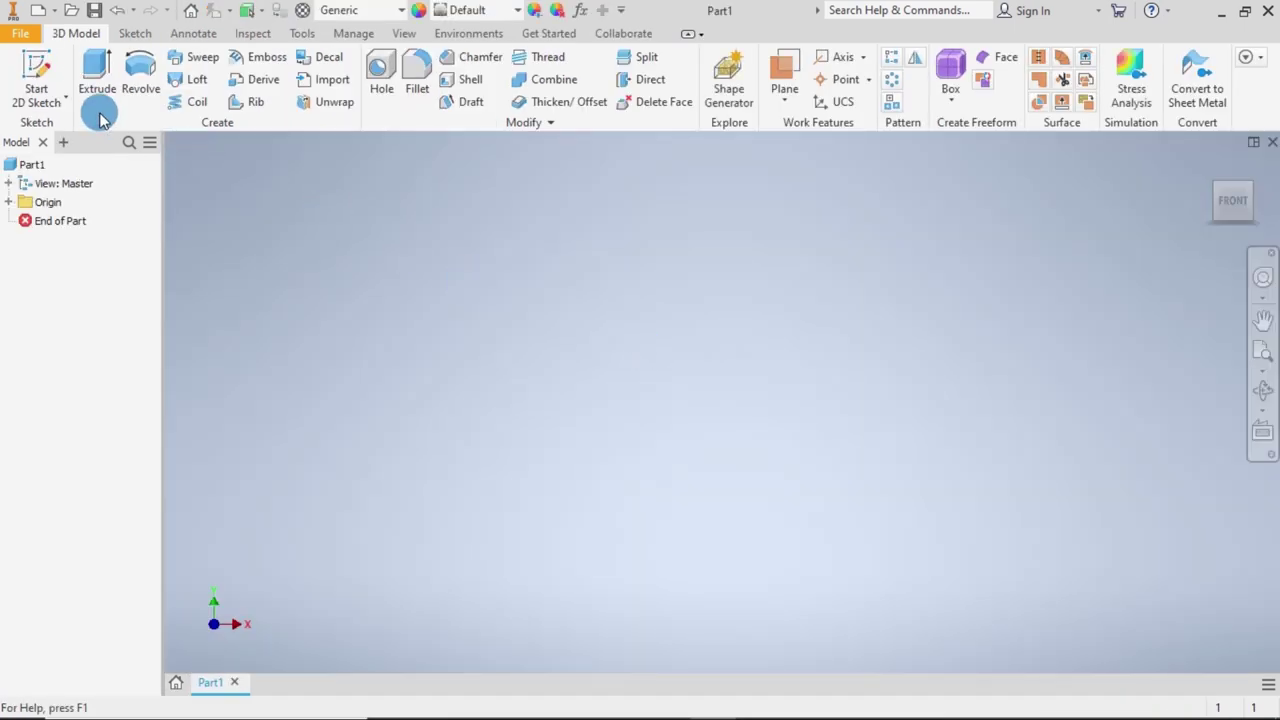
Start a 2D sketch on the front XY plane and draw a 22 mm diameter circle centred on the origin.
left_click(36, 76)
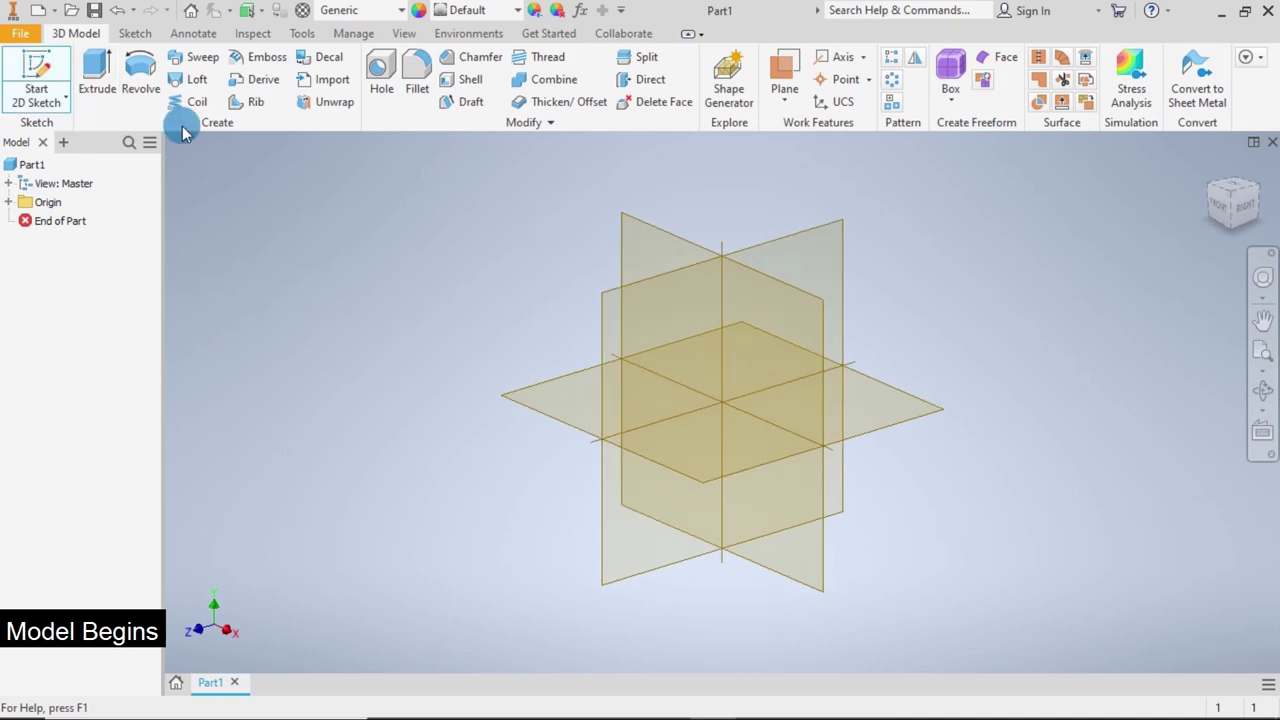
left_click(637, 228)
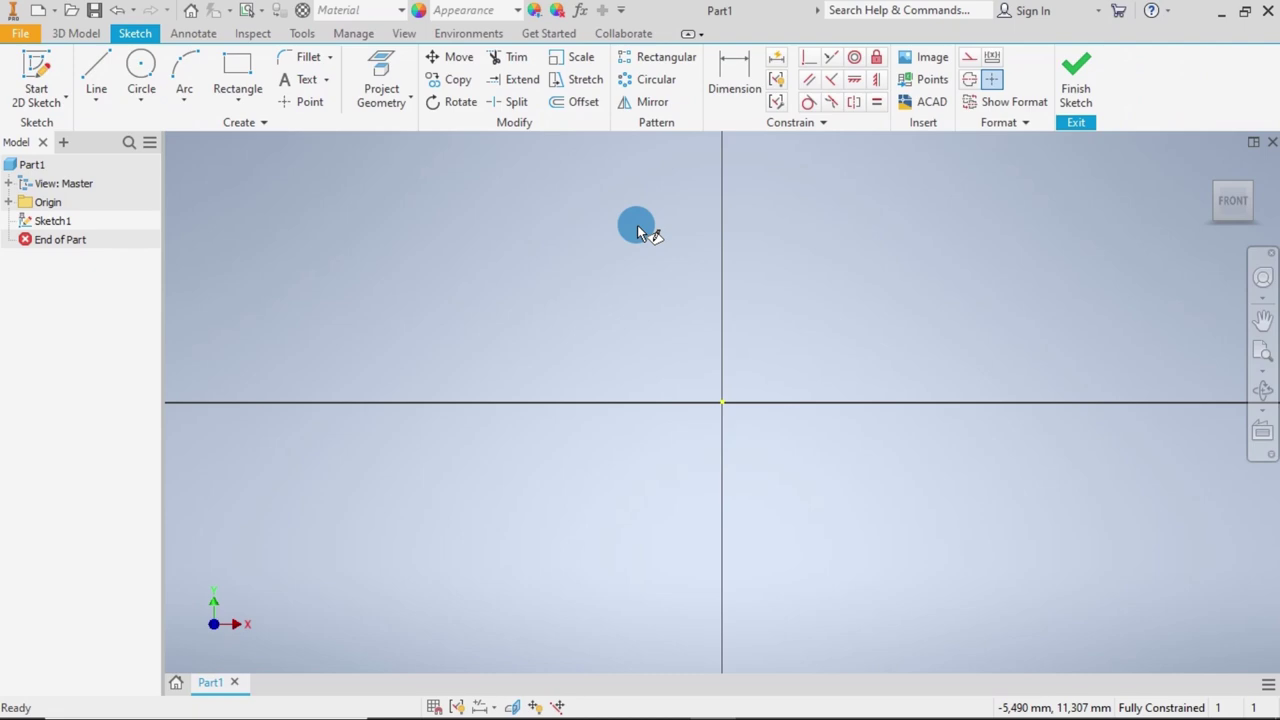
left_click(141, 65)
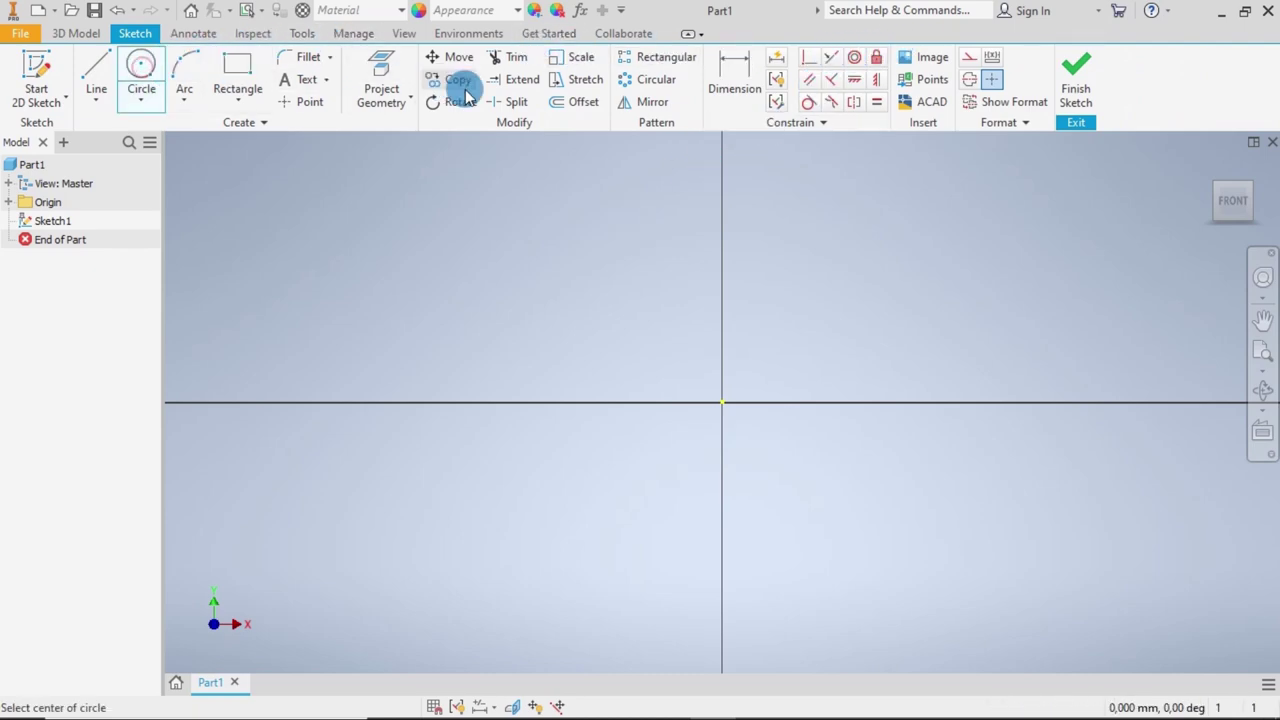
left_click(722, 401)
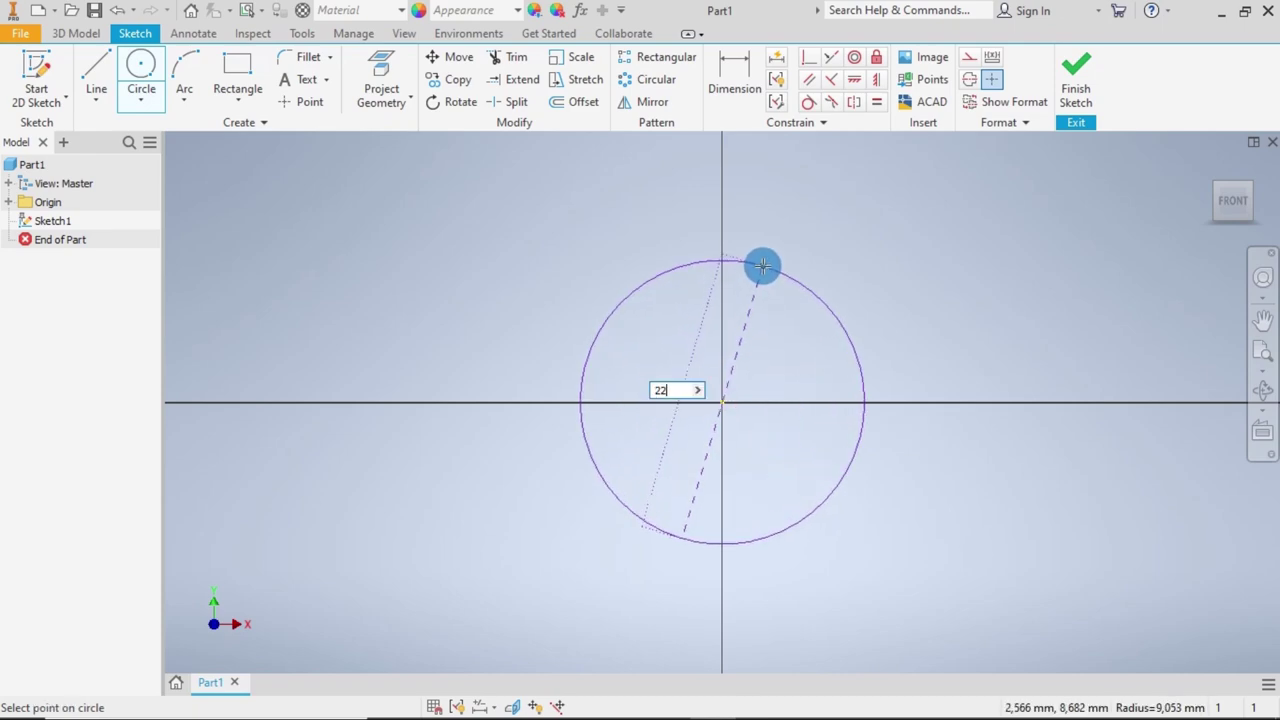
key("Return")
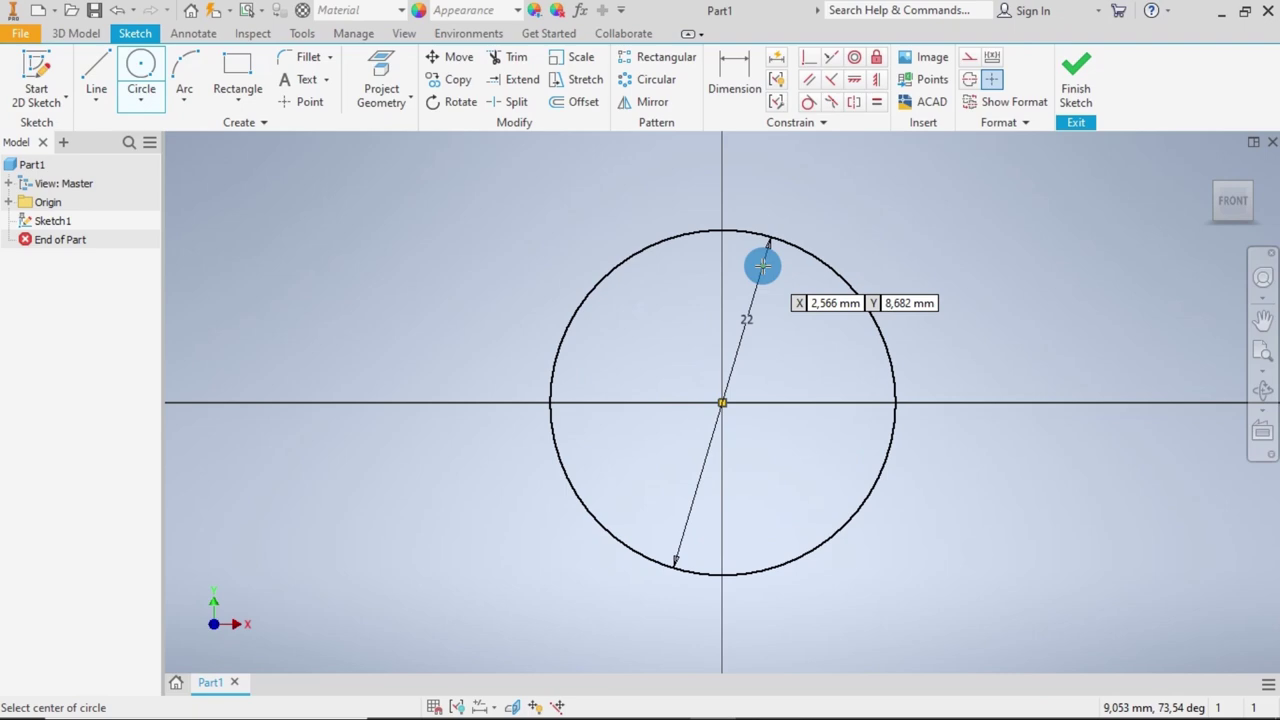
Draw a circle concentric with the 22 mm circle, centred on the origin, with its diameter entered as =26*2.
left_click(721, 402)
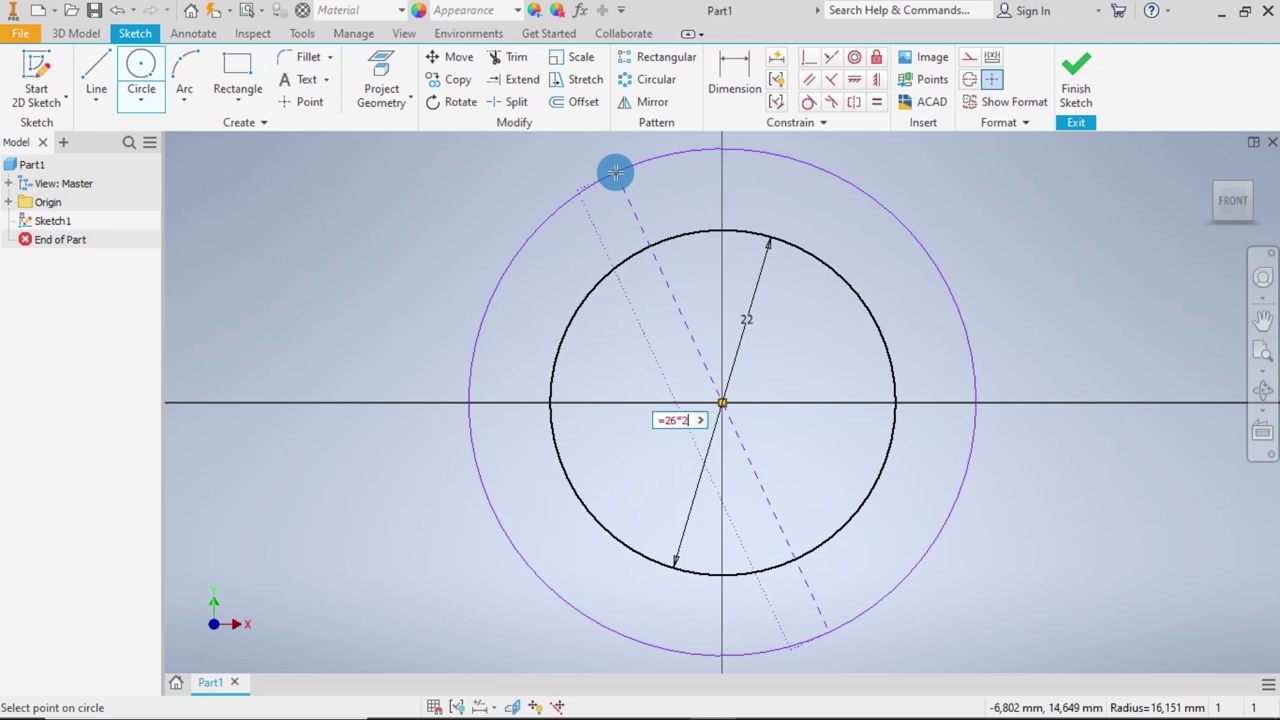
type("=26*2")
key("Return")
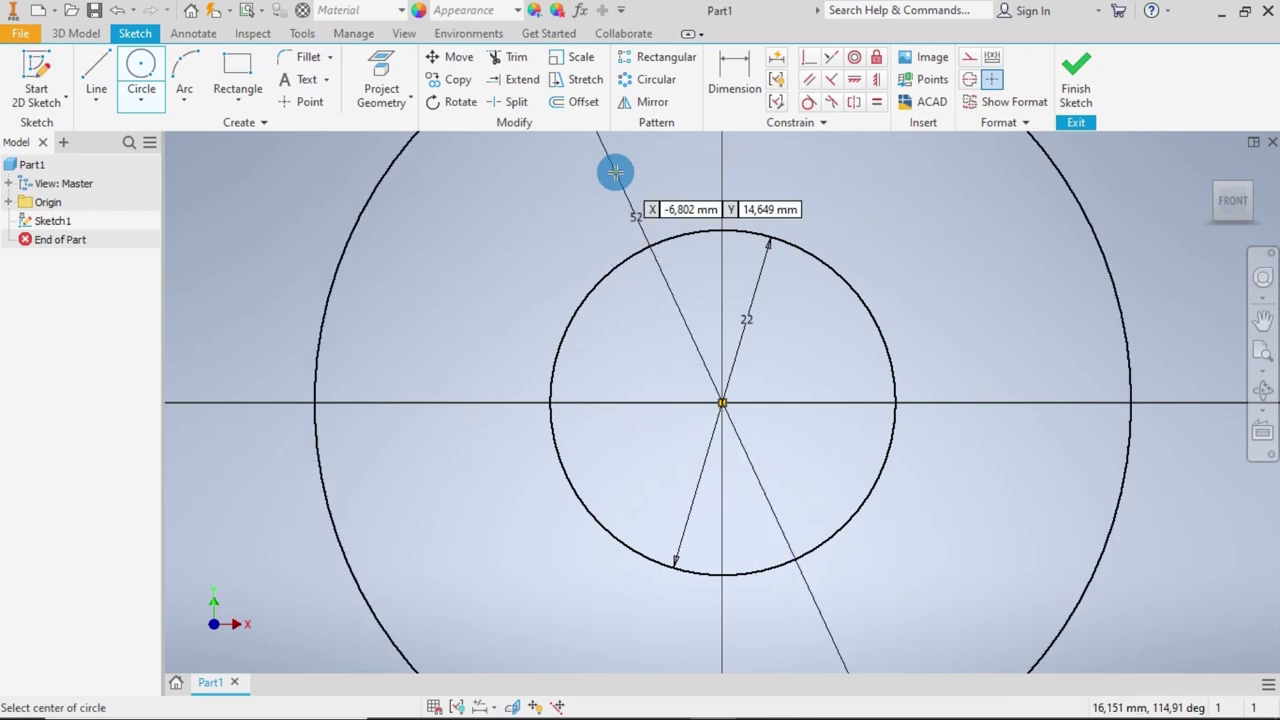
scroll(726, 166, "up", 3)
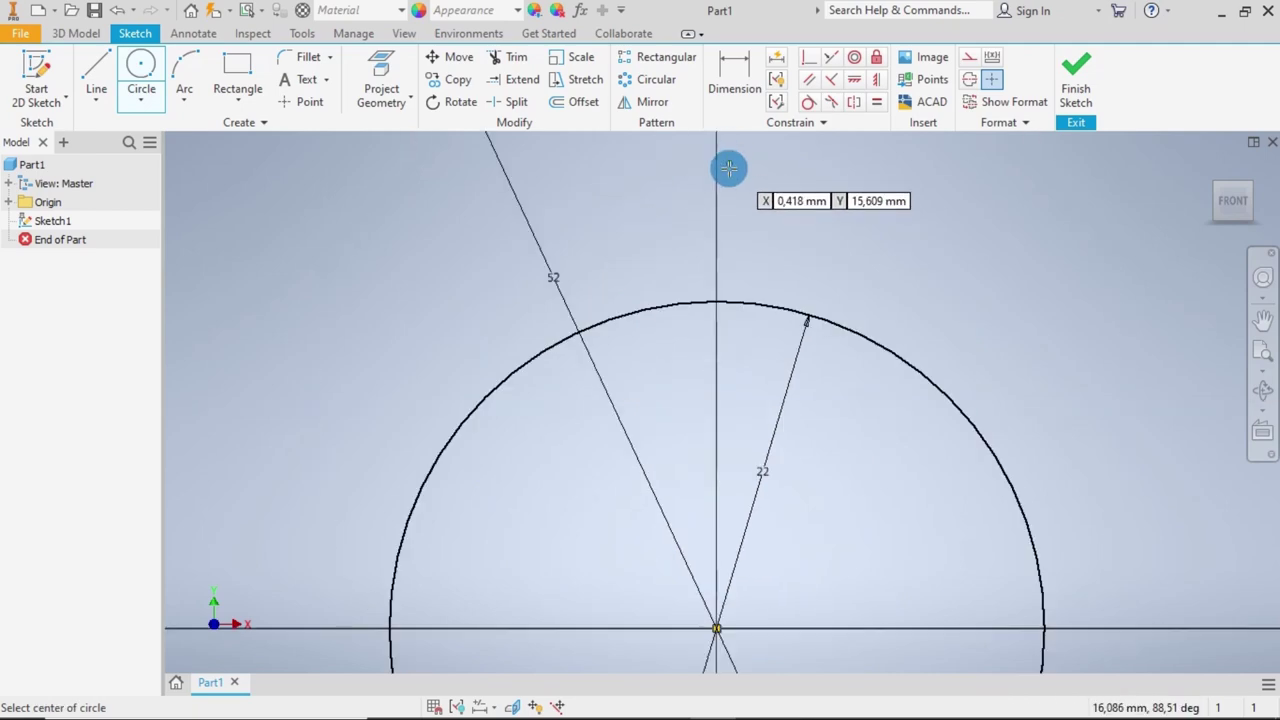
scroll(734, 257, "down", 5)
scroll(738, 245, "down", 3)
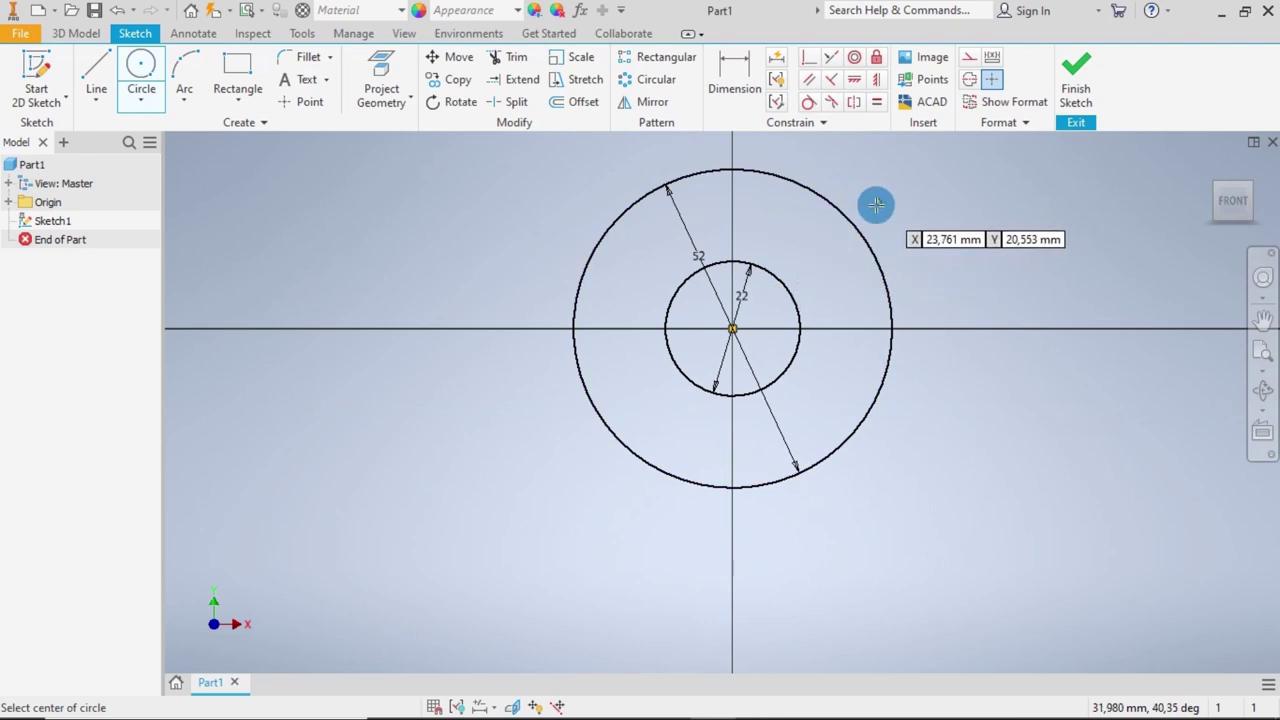
middle_click_drag(903, 177, 903, 279)
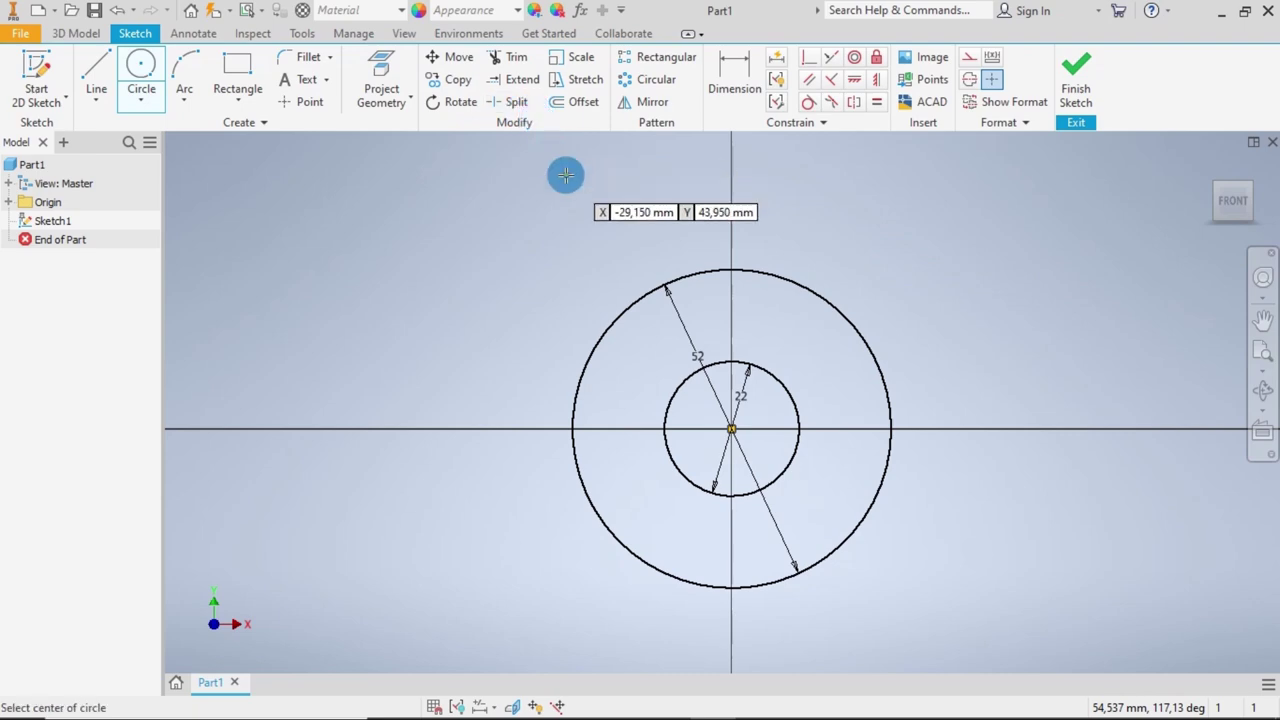
Draw a construction circle centred on the origin with its diameter entered as =20,98*2.
left_click(969, 58)
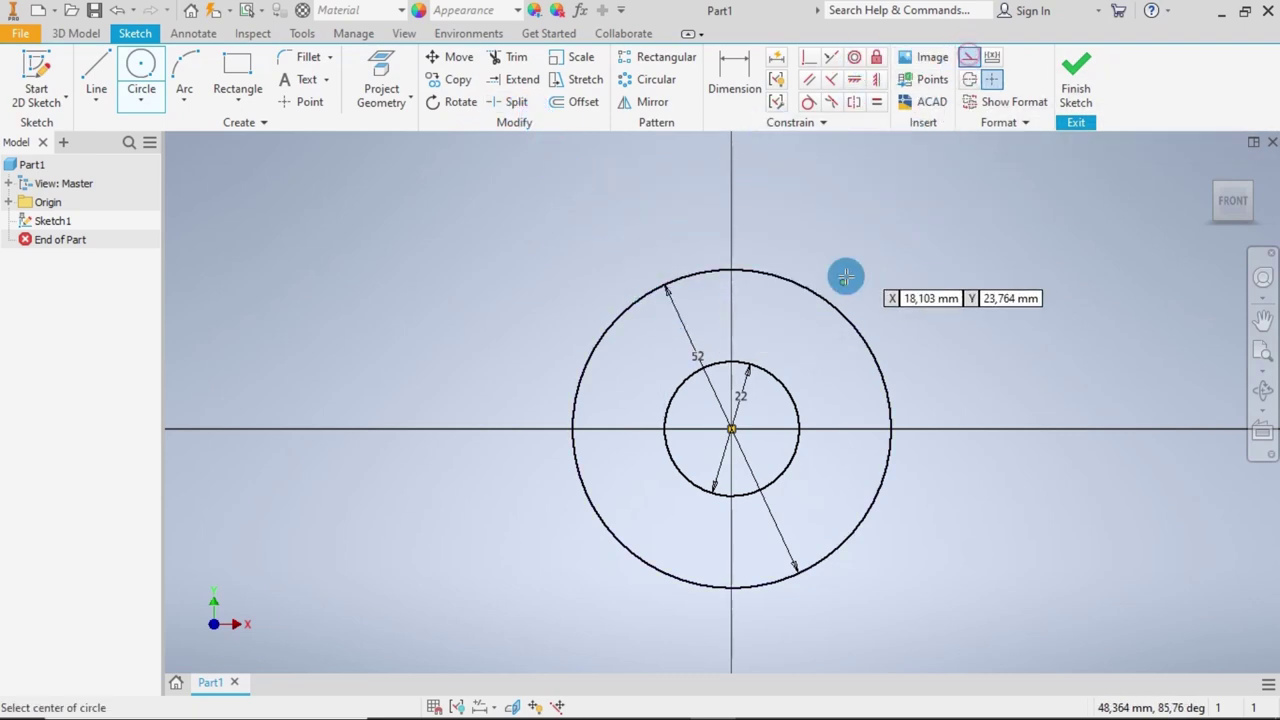
left_click(731, 428)
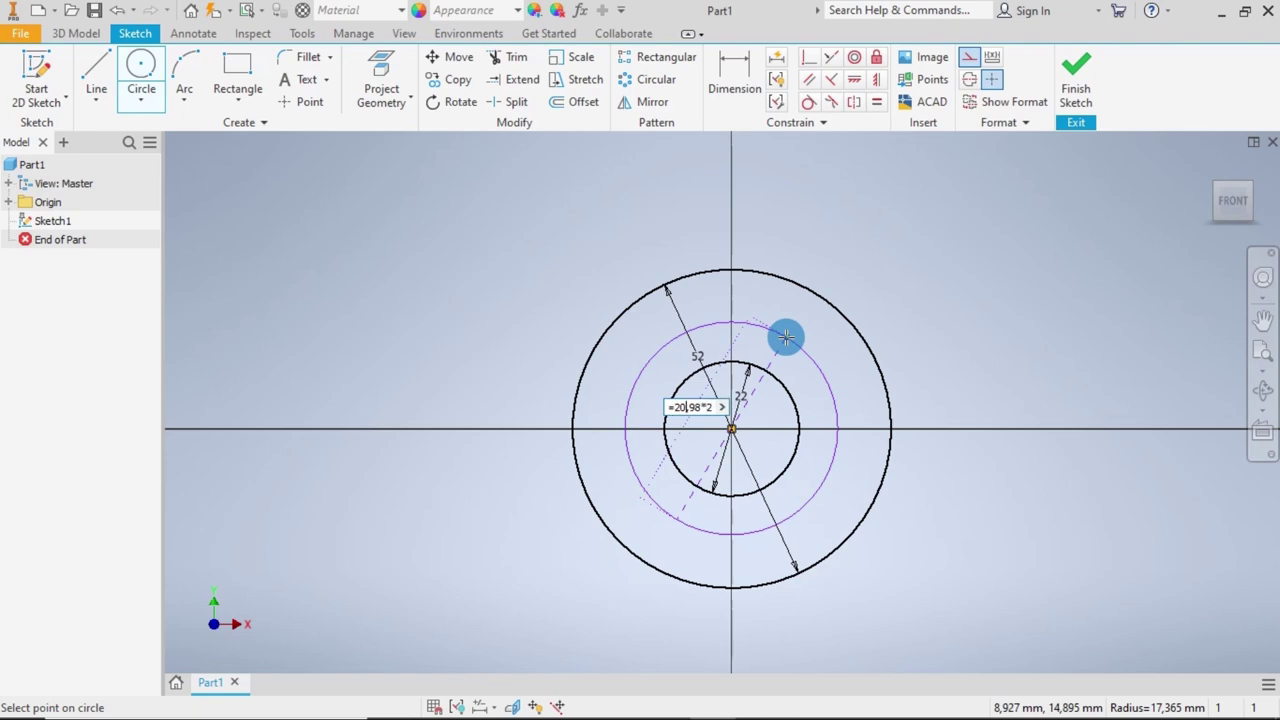
key("Return")
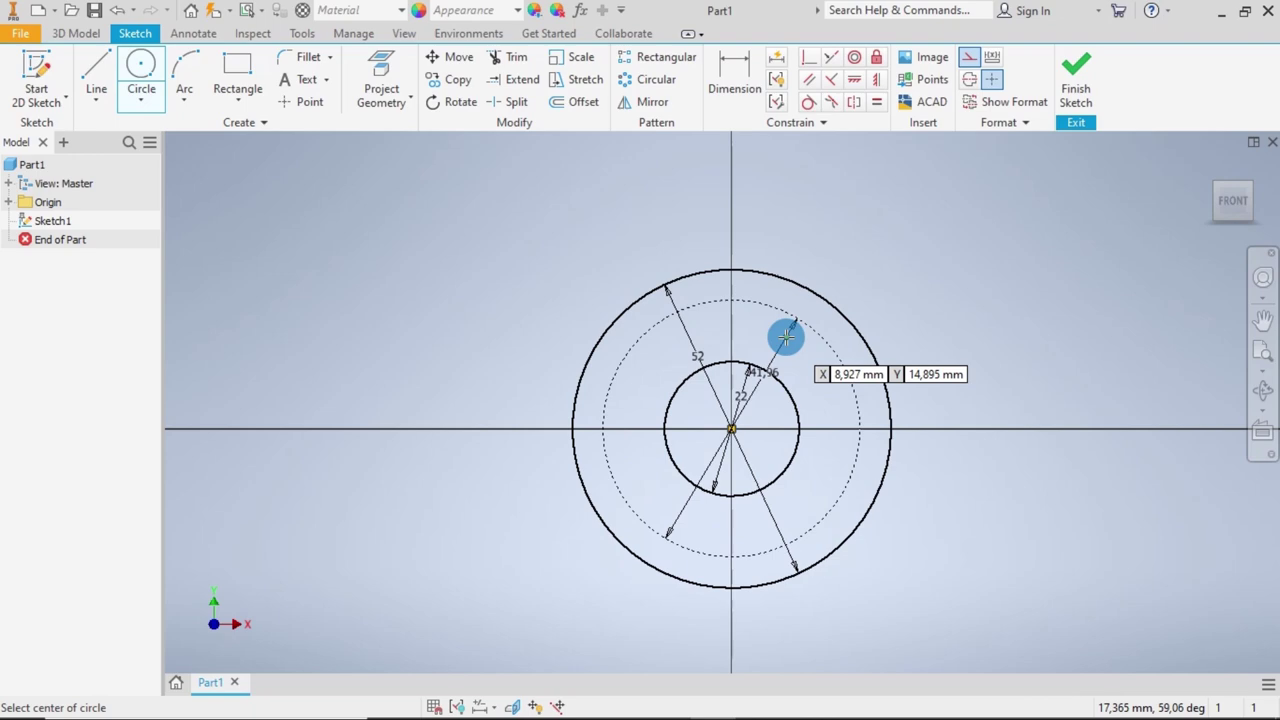
key("Escape")
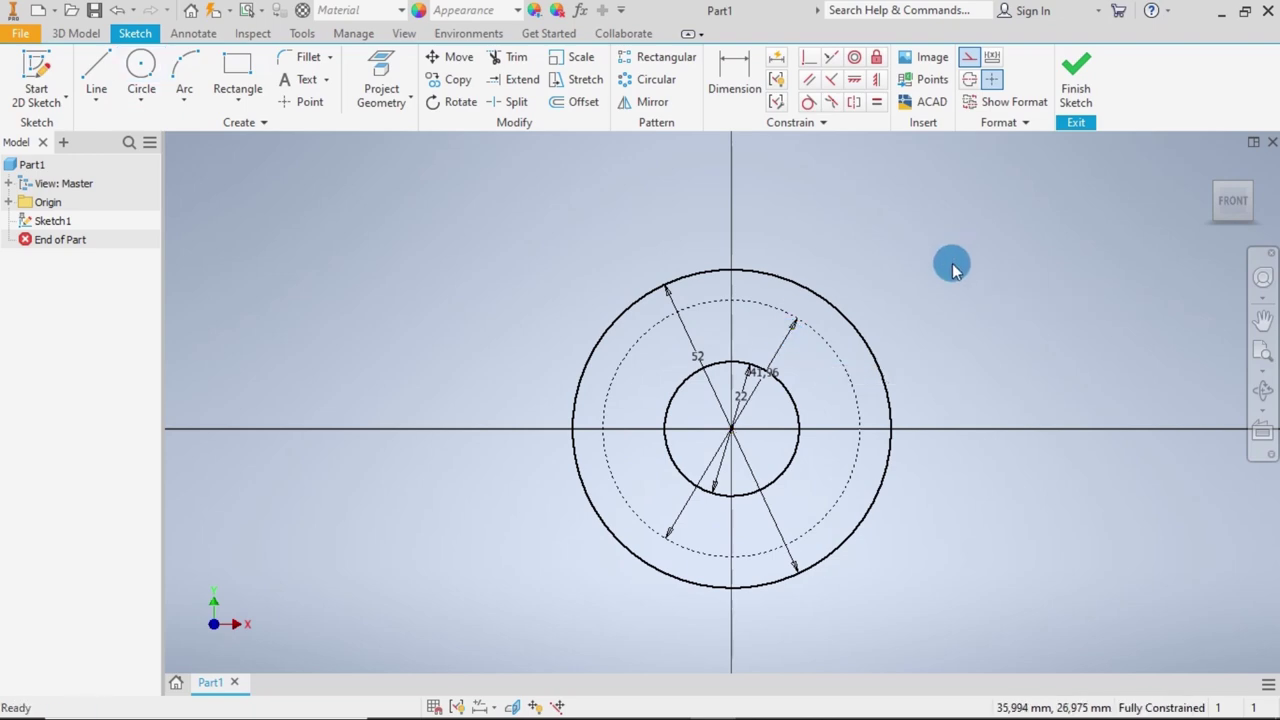
Turn off construction geometry and sketch a circle about 6.9 mm in diameter just above the outer circle, slightly right of the vertical axis.
left_click(142, 66)
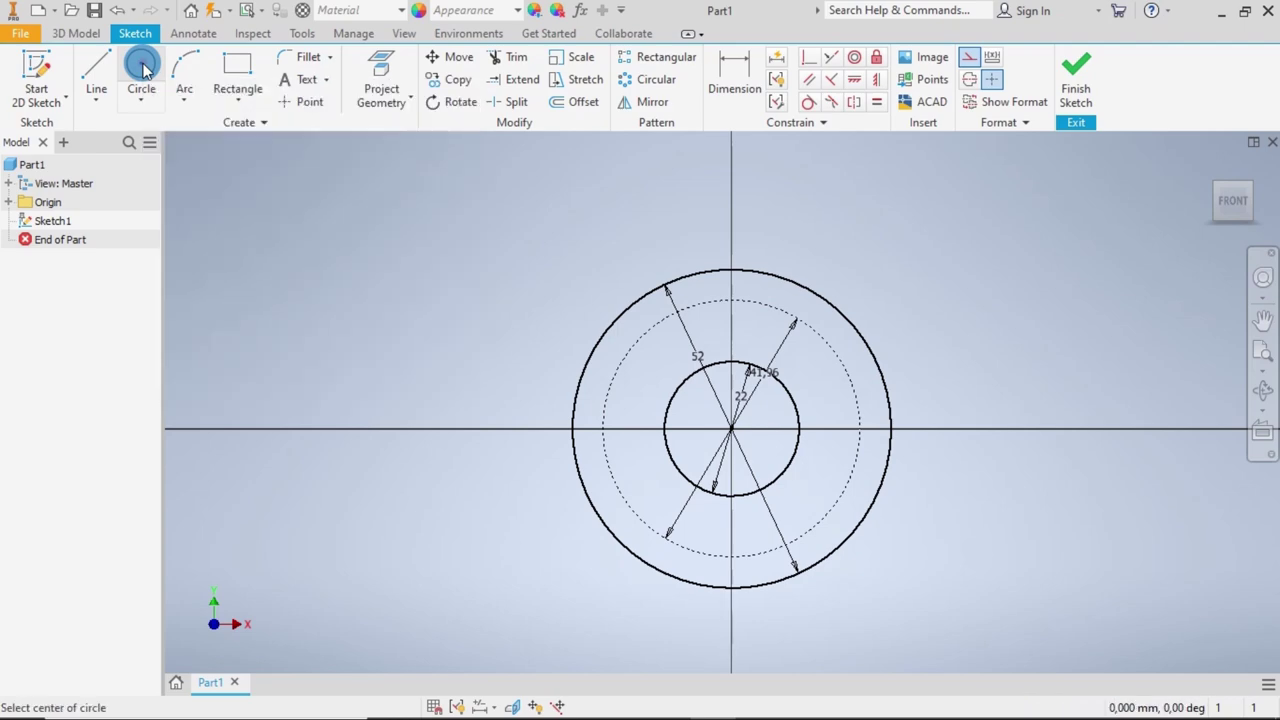
left_click(968, 57)
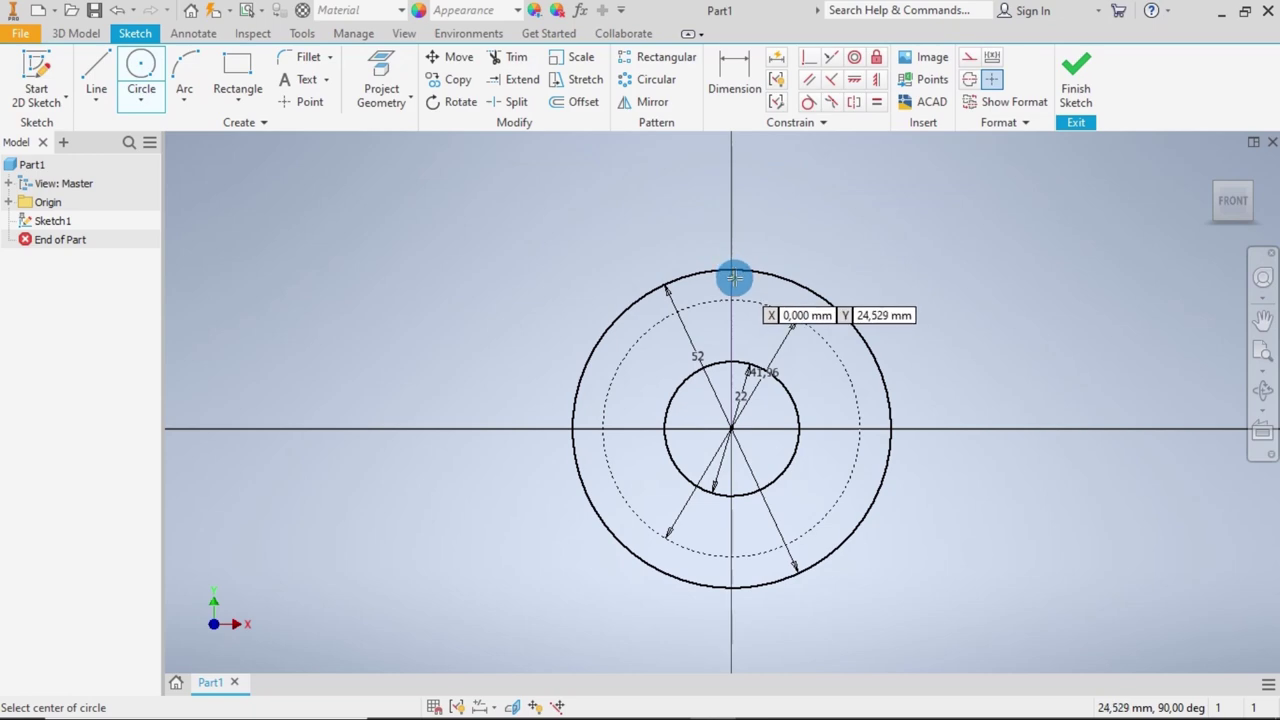
left_click(757, 248)
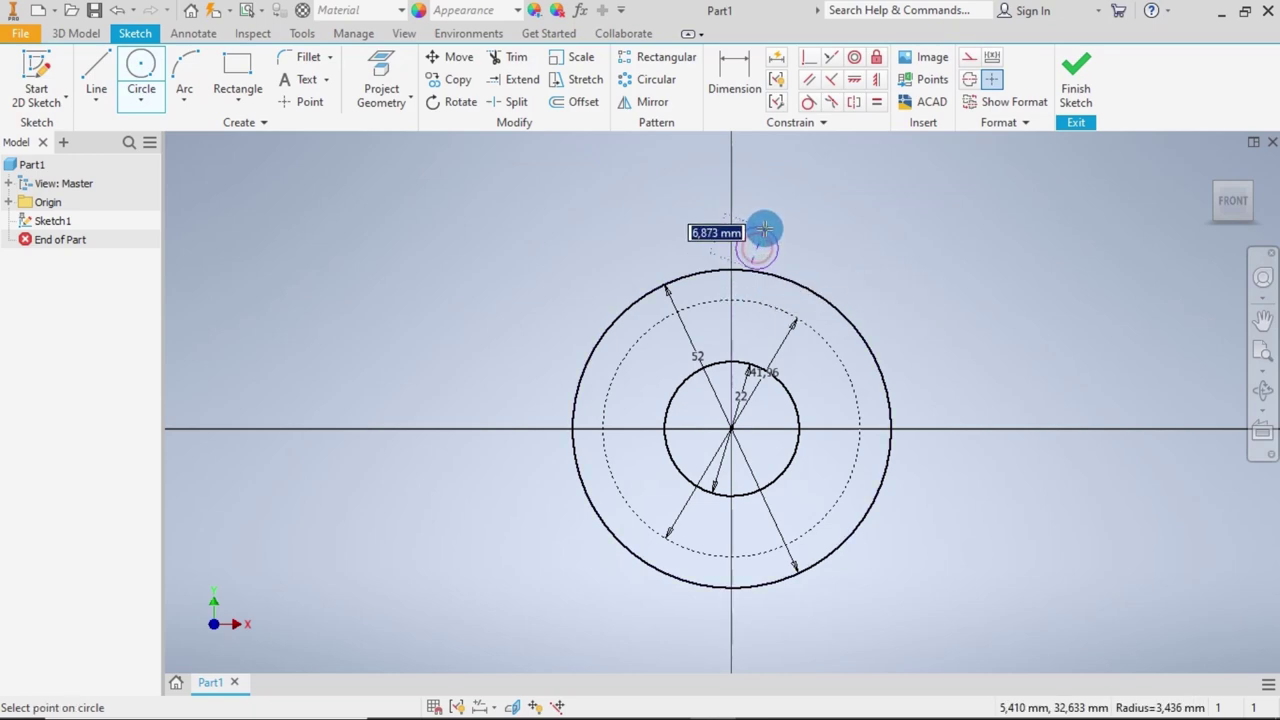
left_click(764, 230)
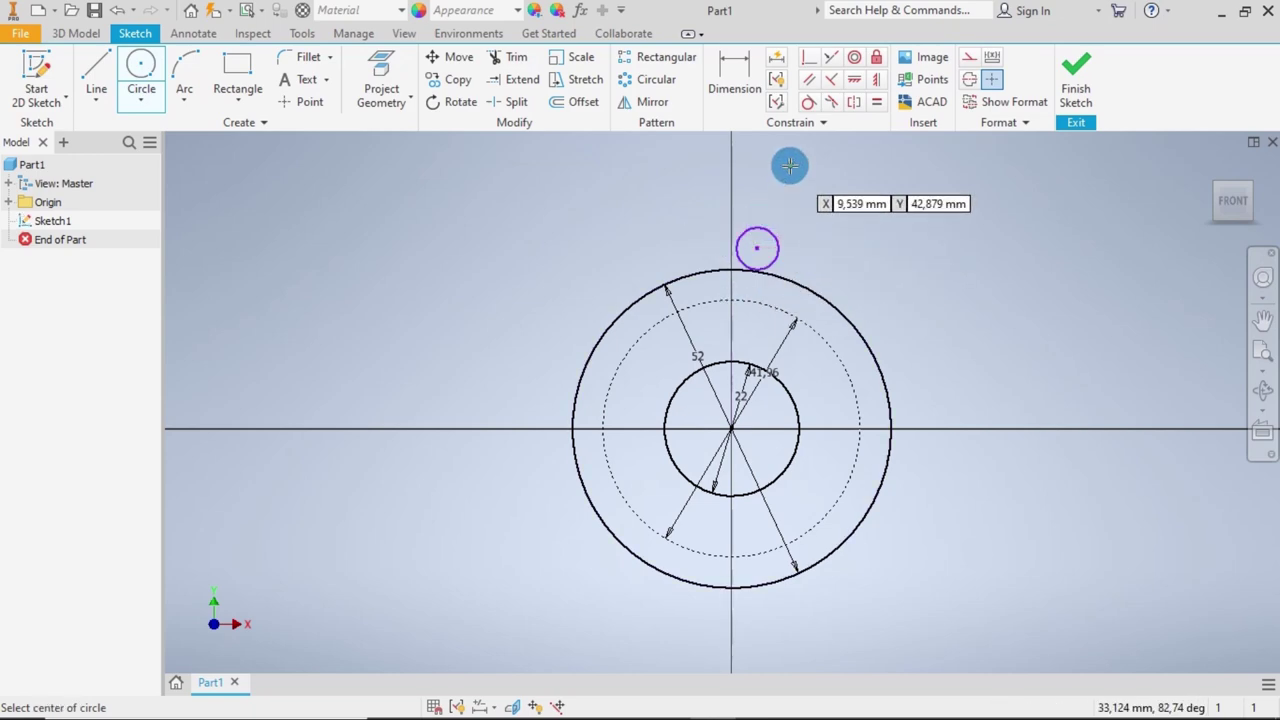
Dimension the small circle above the outer circle with a diameter of 10 mm.
left_click(738, 75)
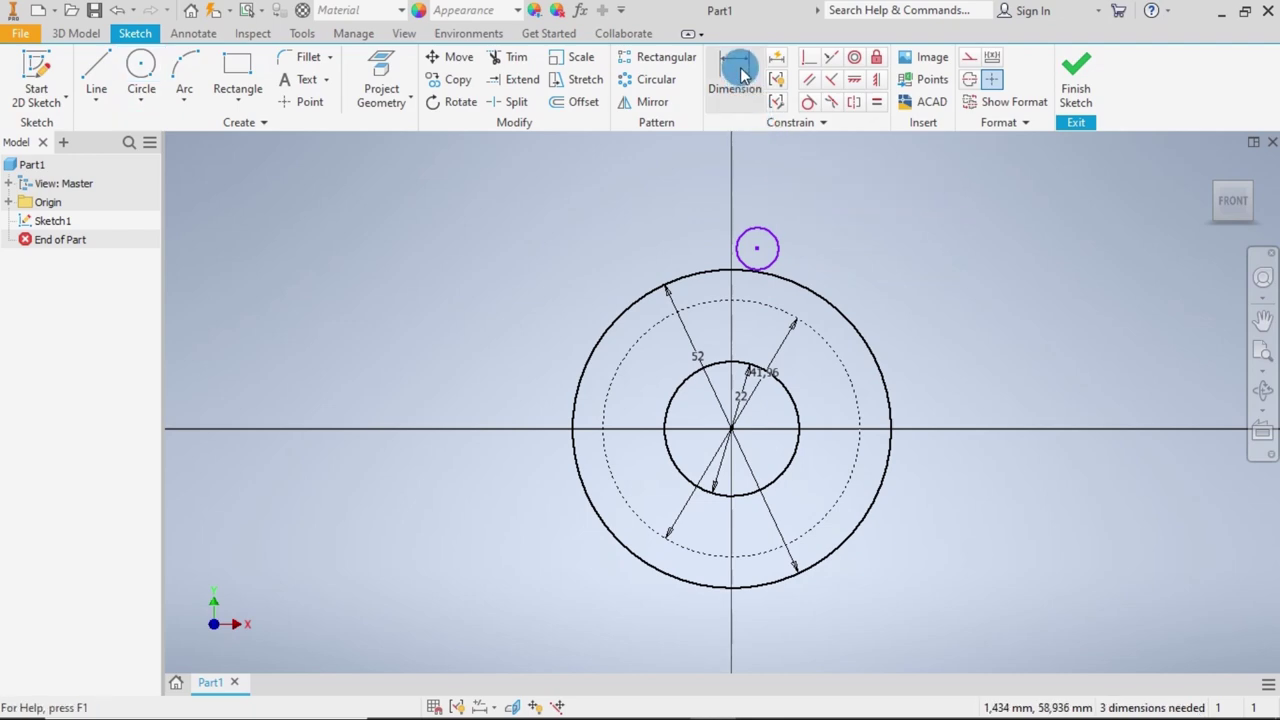
left_click(778, 247)
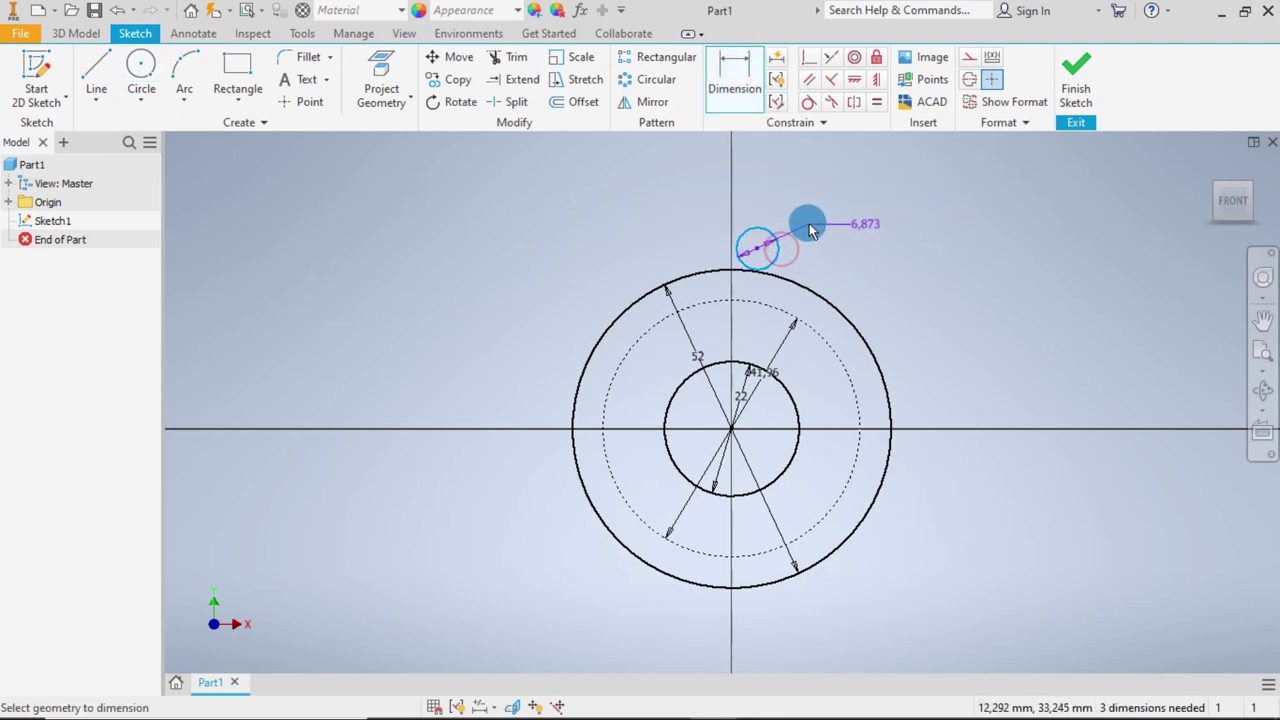
left_click(808, 222)
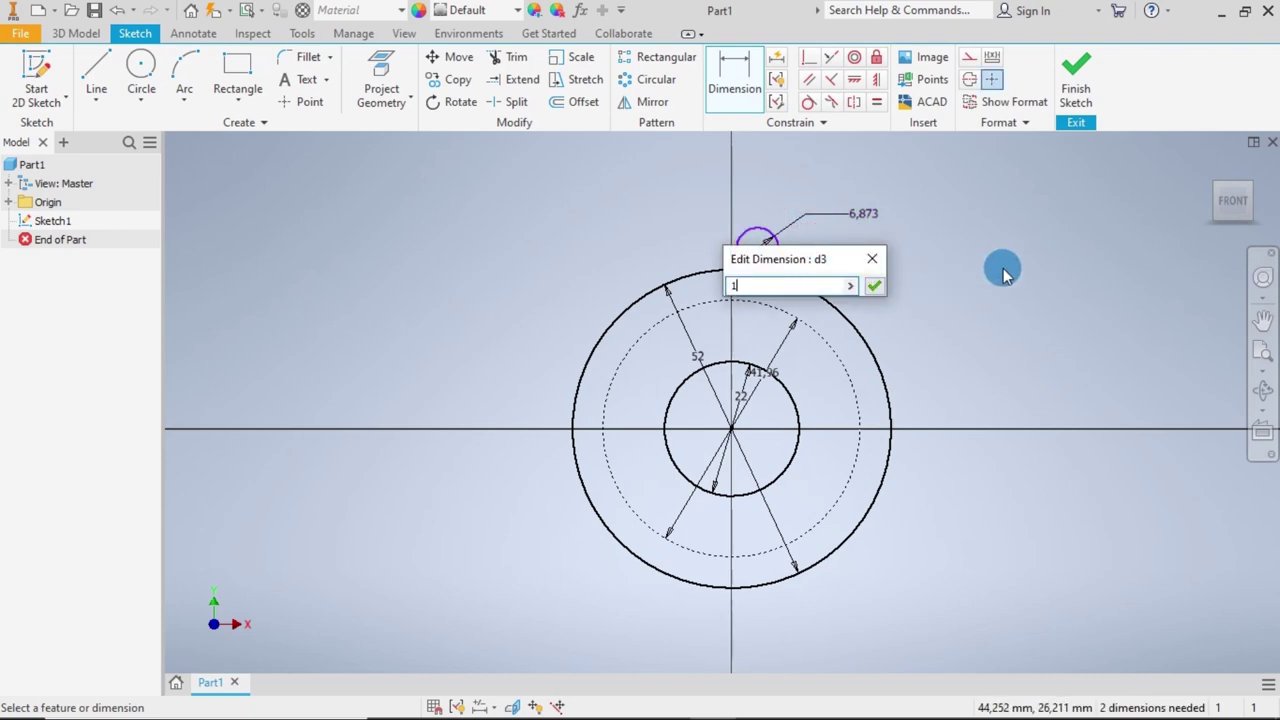
key("Return")
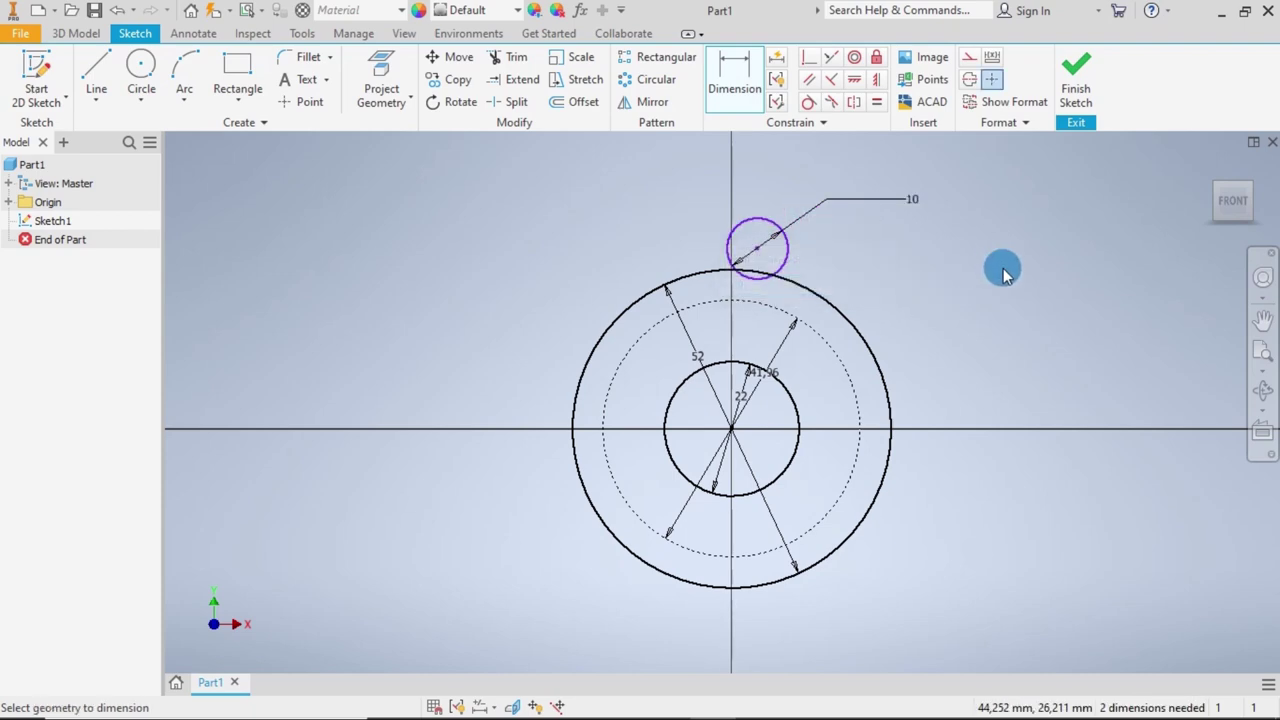
Make the 10 mm circle tangent to the dashed construction circle and align its centre vertically with the origin.
left_click(810, 103)
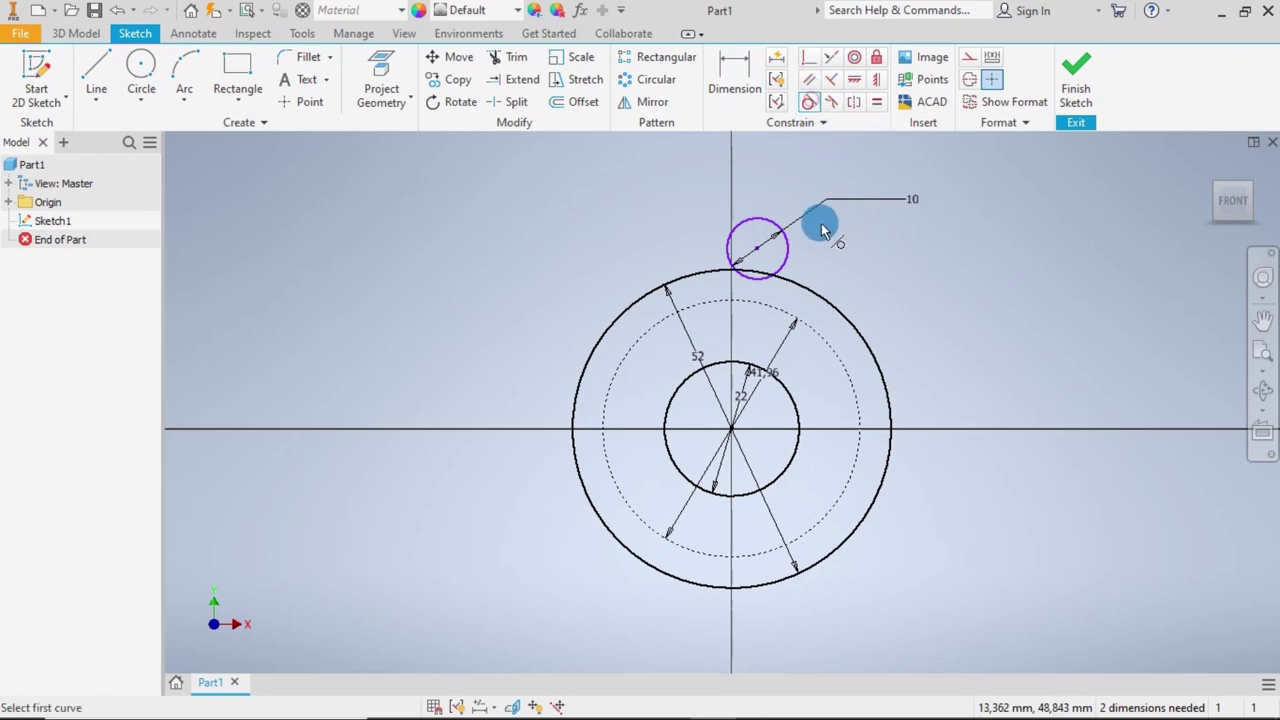
left_click(786, 251)
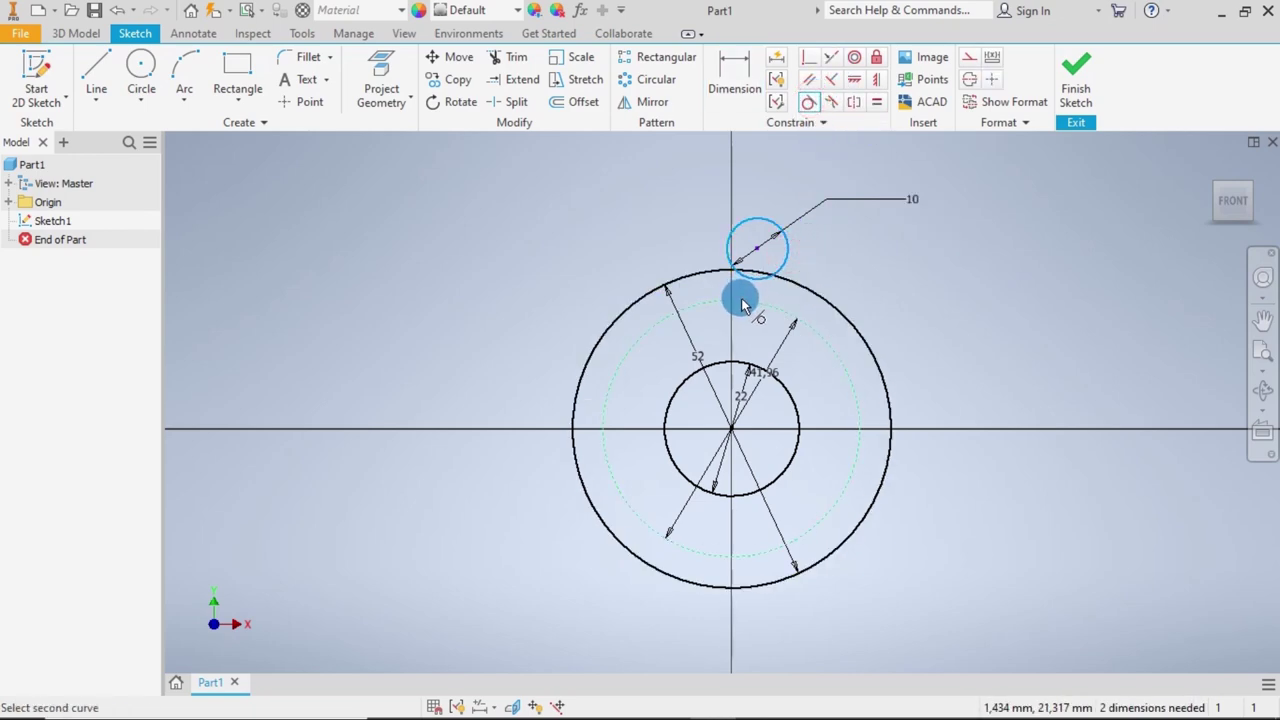
left_click(741, 304)
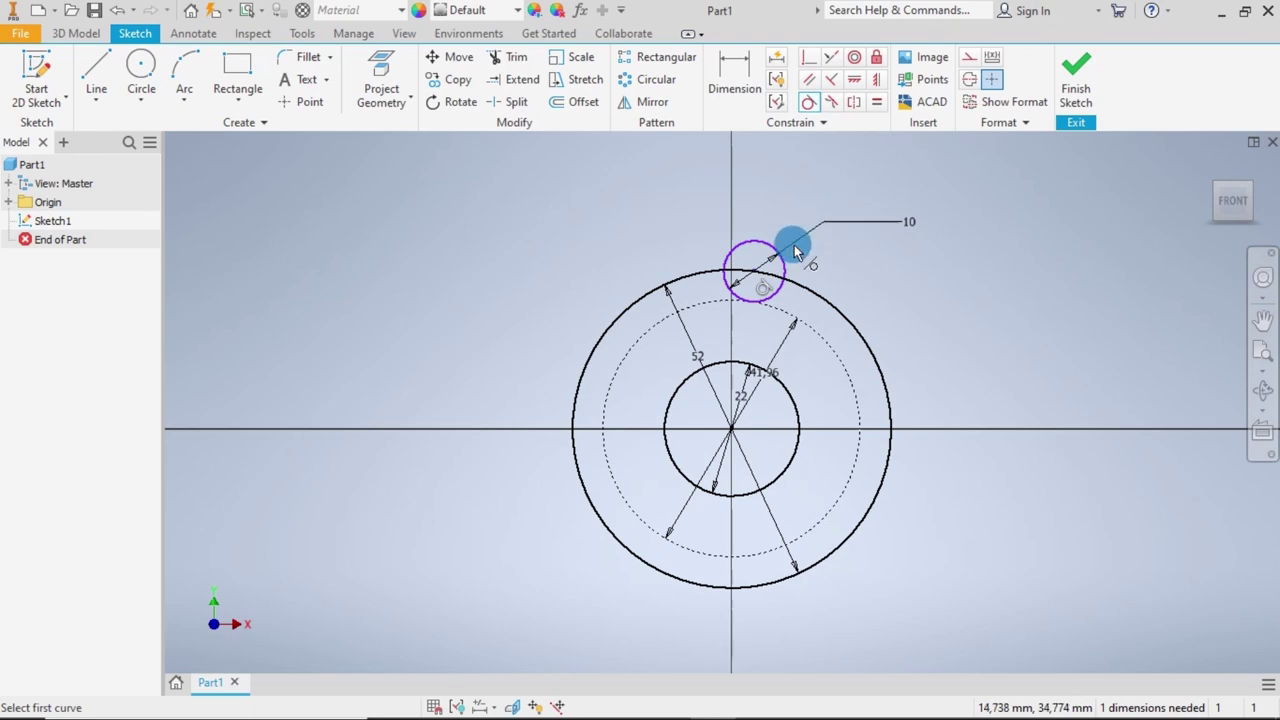
left_click(873, 84)
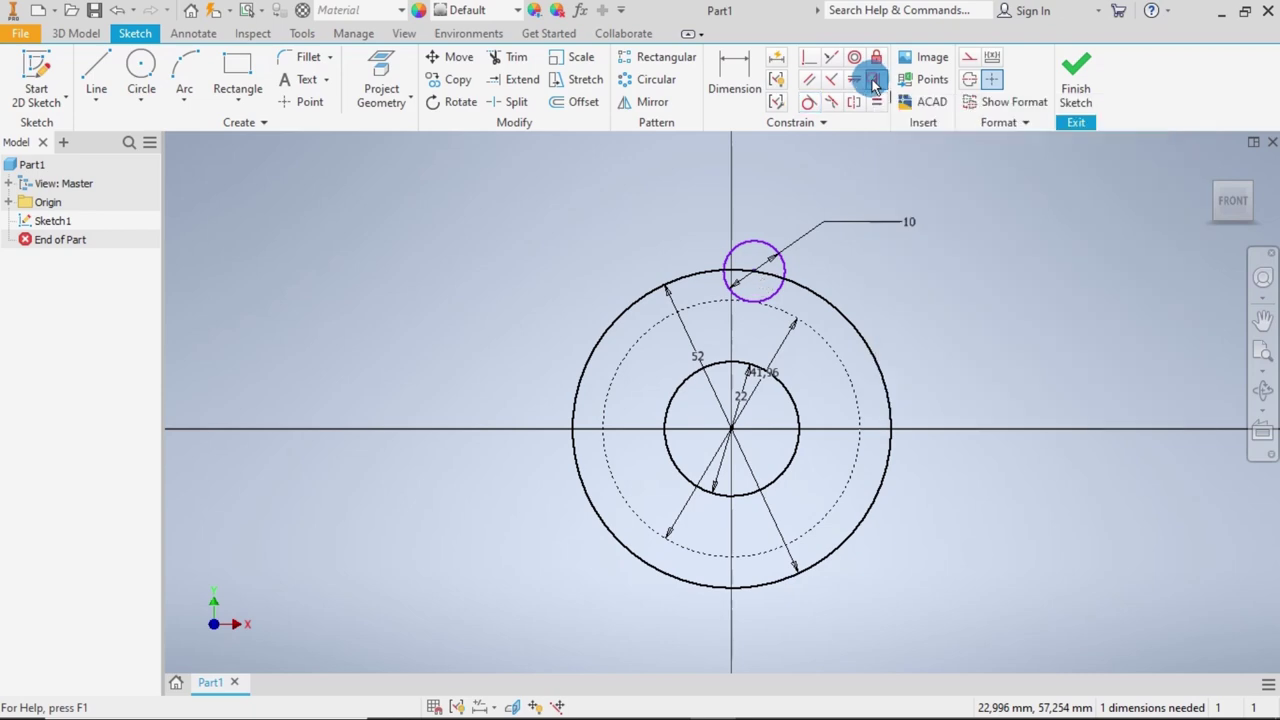
left_click(733, 433)
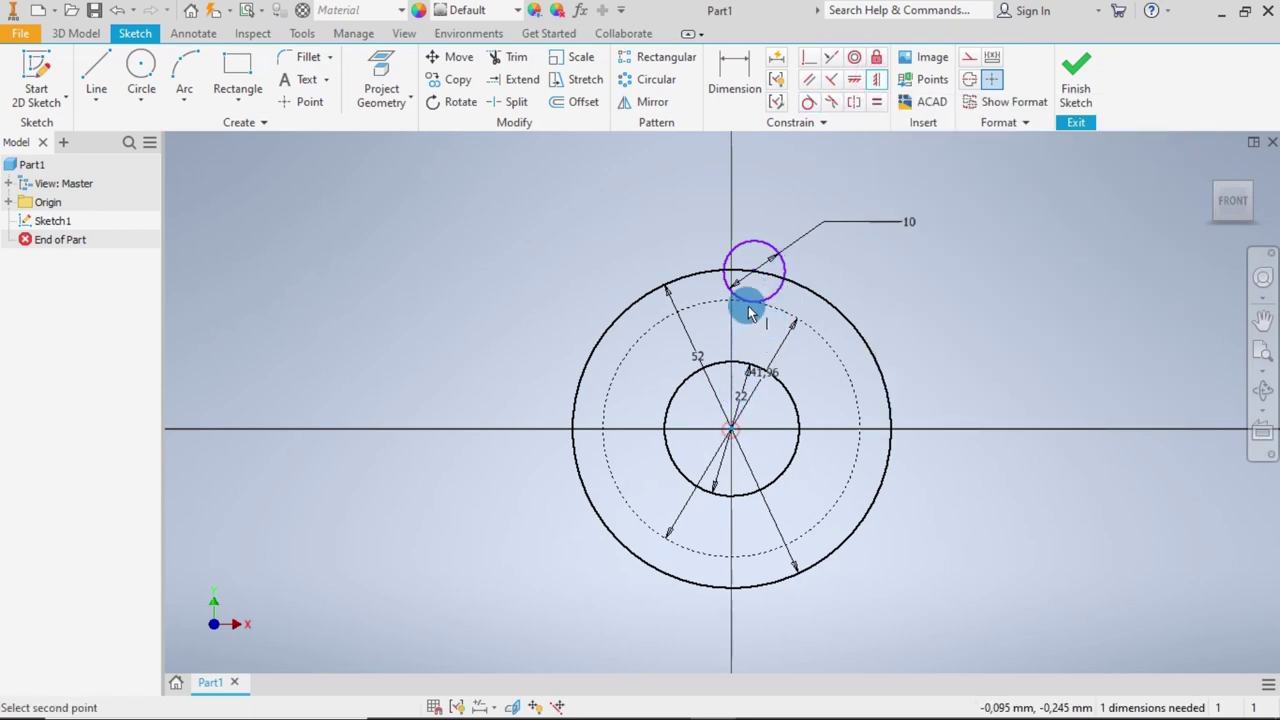
left_click(753, 269)
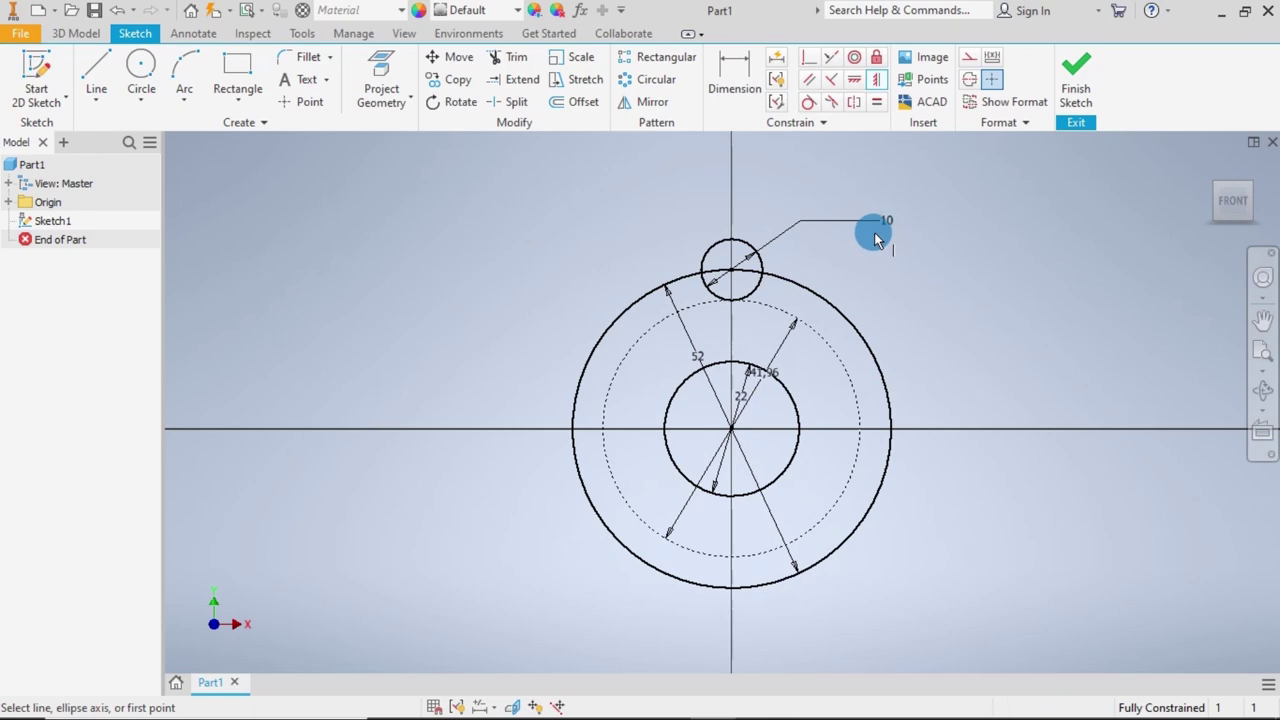
key("Escape")
Trim the upper arc of the 10 mm circle and the outer circle's segment inside it to leave a rounded notch.
left_click(516, 62)
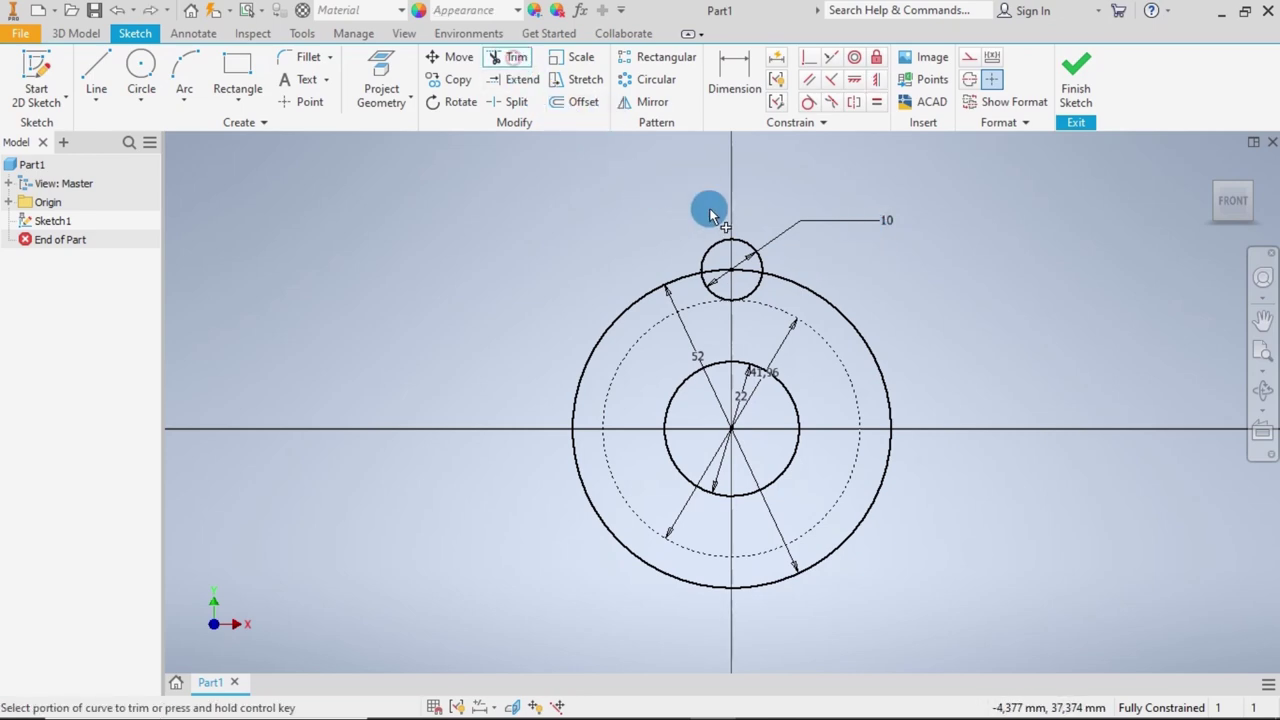
left_click(722, 248)
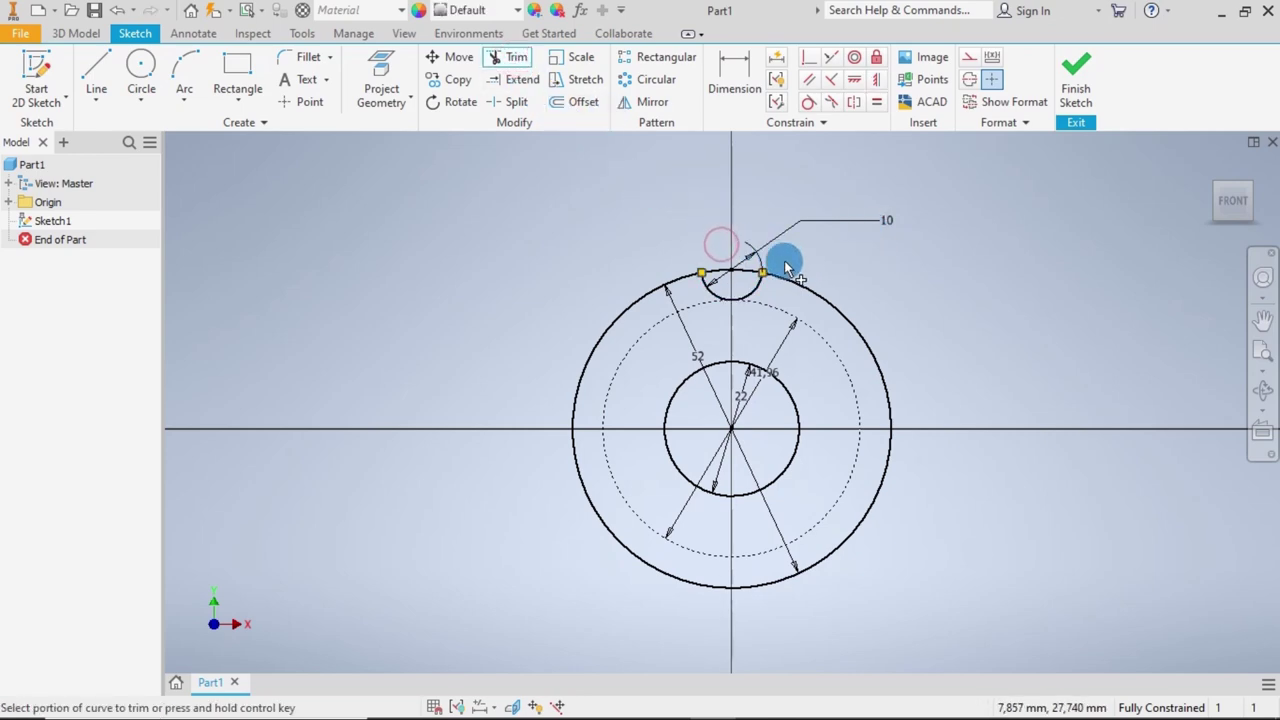
left_click(755, 280)
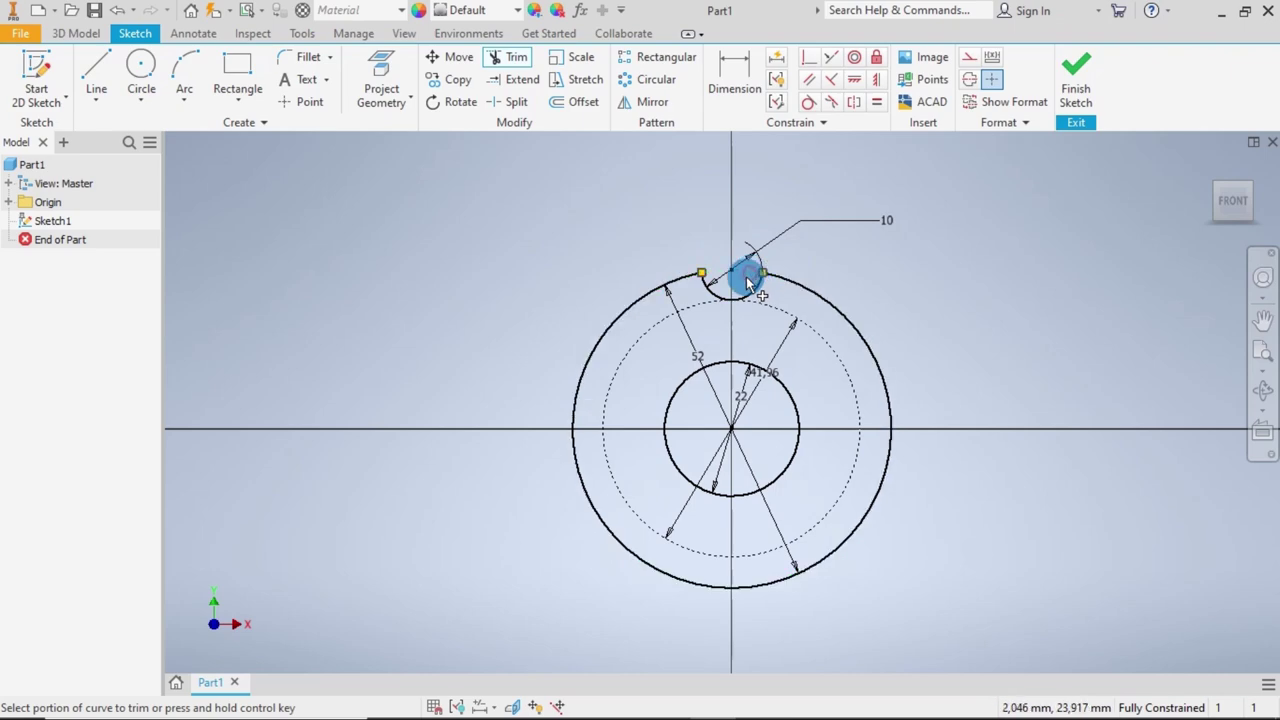
key("Escape")
Draw a separate small circle to the upper left of the outer circle with its diameter entered as 2,87*2.
scroll(700, 257, "up", 1)
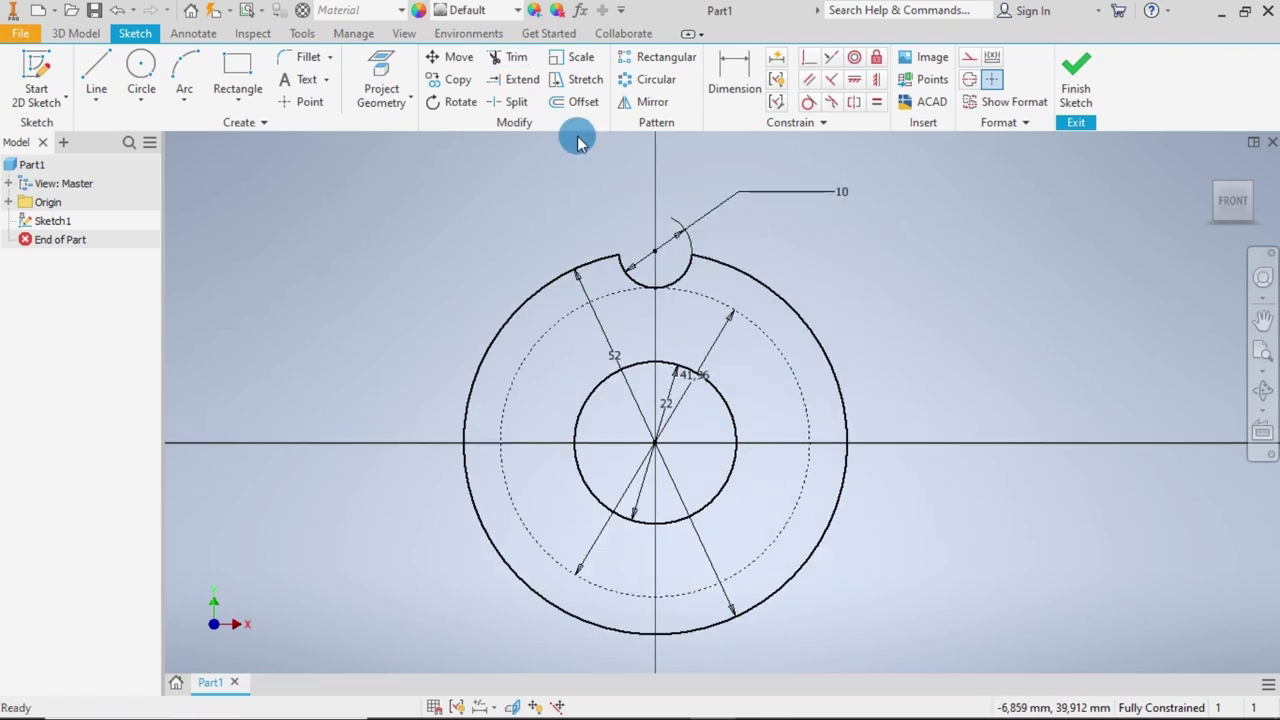
left_click(141, 80)
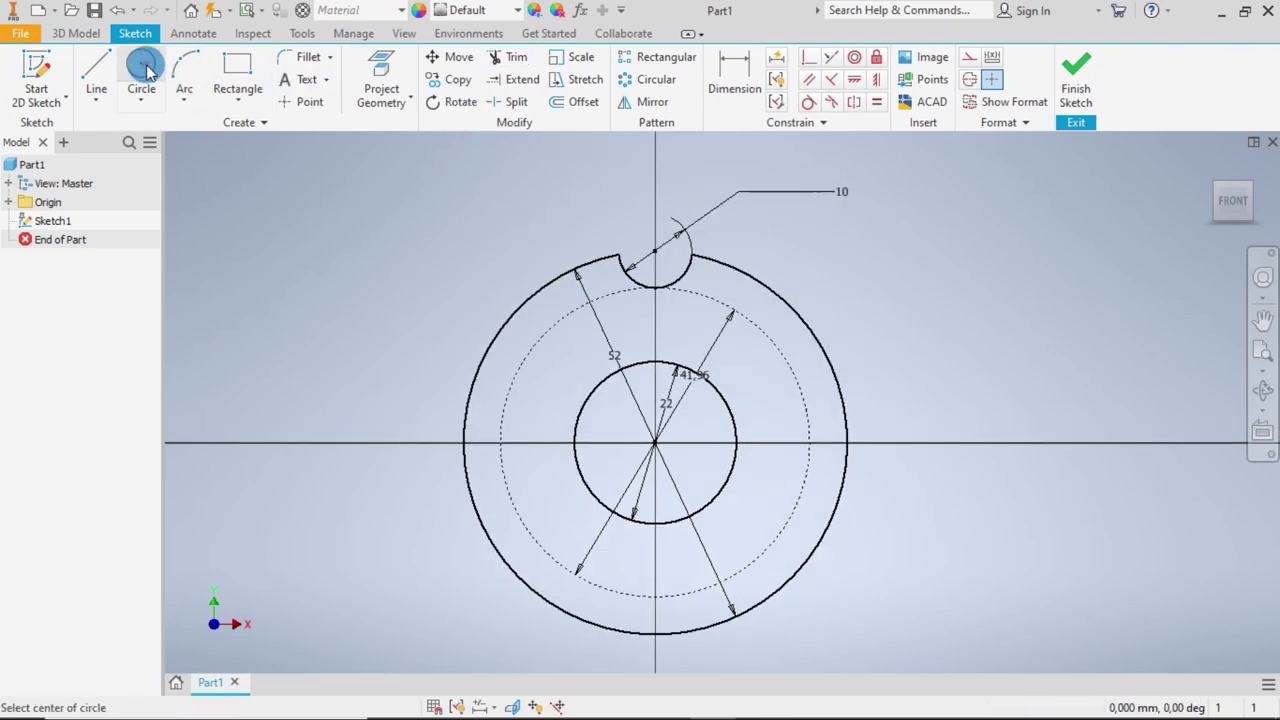
left_click(372, 239)
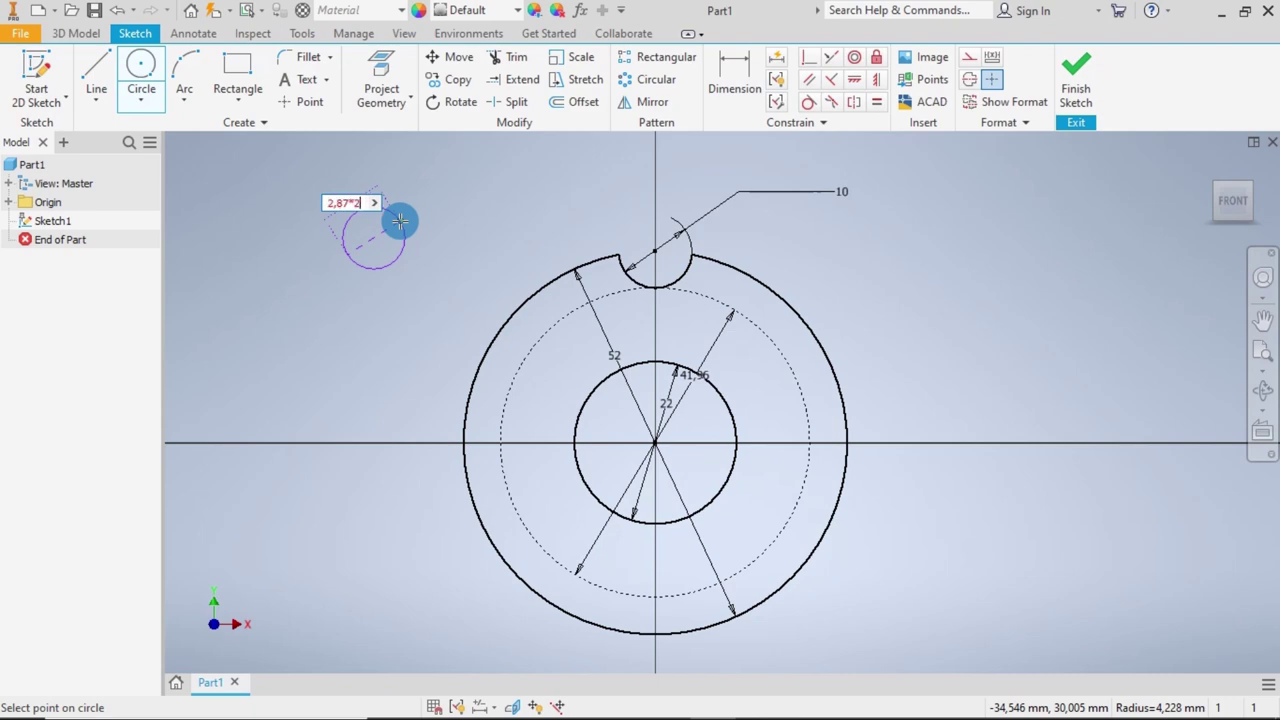
key("Return")
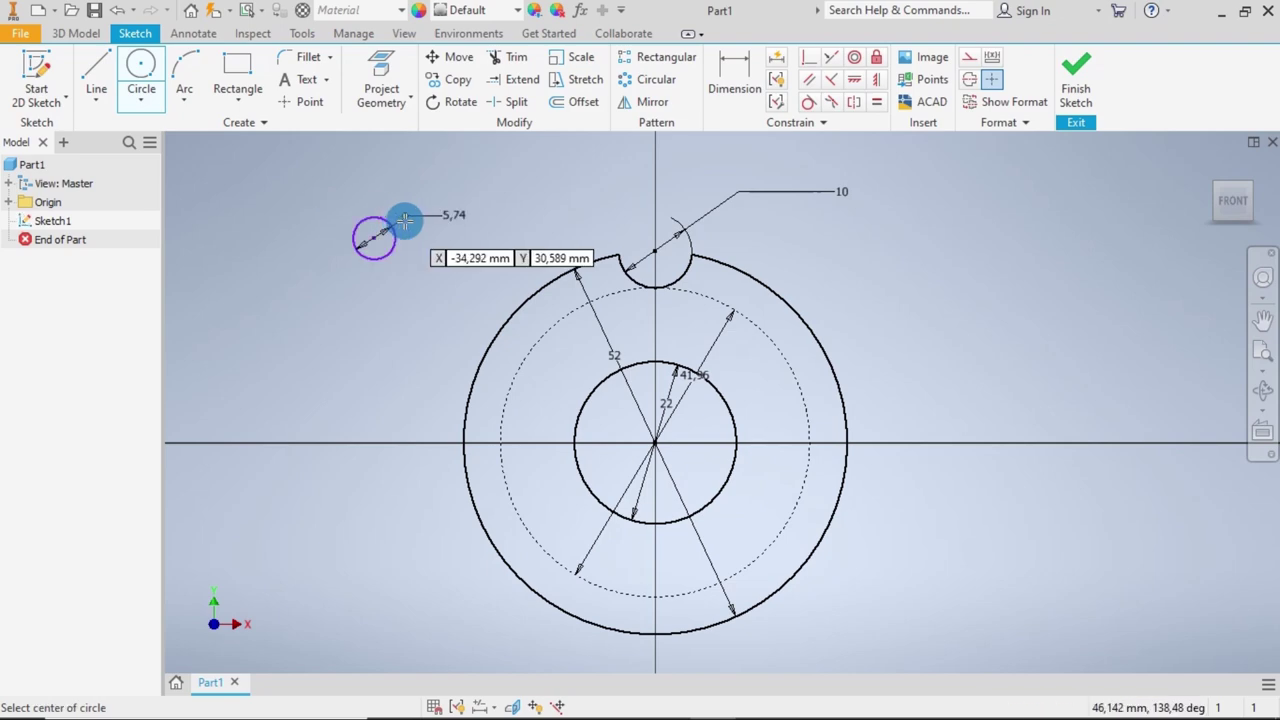
Make the small 5.74 mm circle tangent to the notch arc and to the inside of the outer circle.
left_click(808, 101)
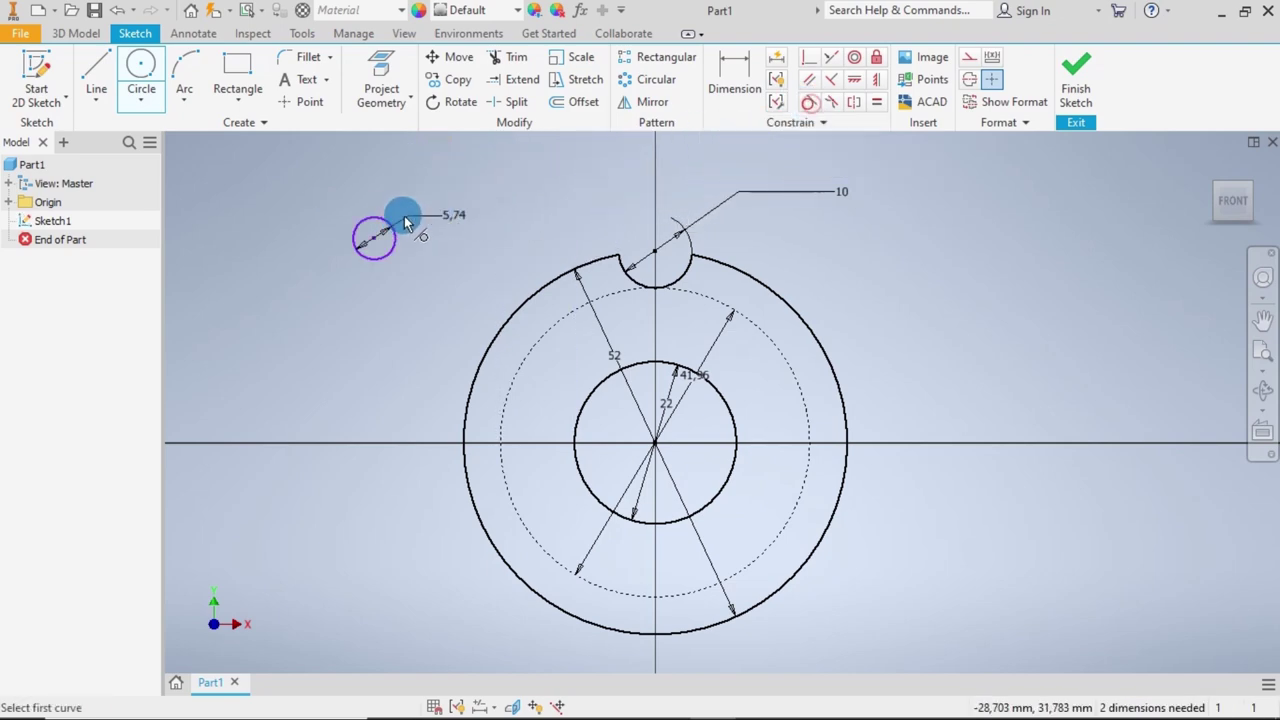
left_click(625, 273)
key("Escape")
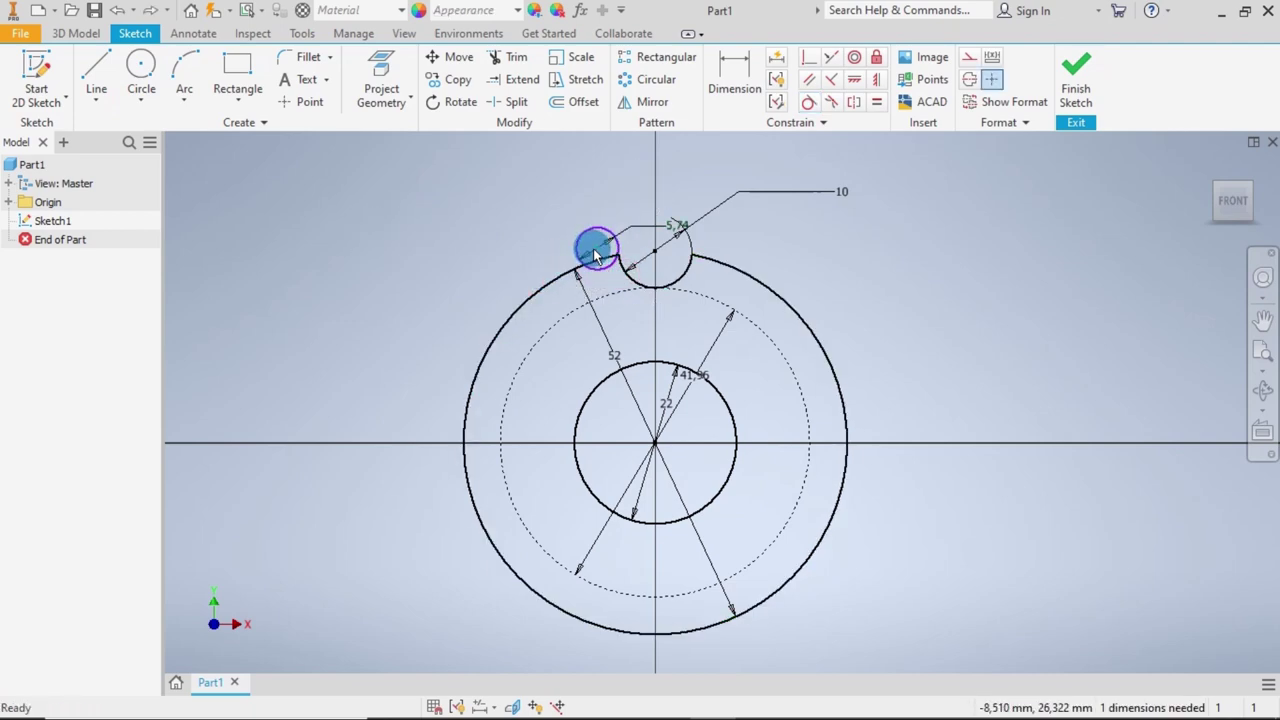
left_click_drag(595, 255, 609, 287)
left_click(808, 101)
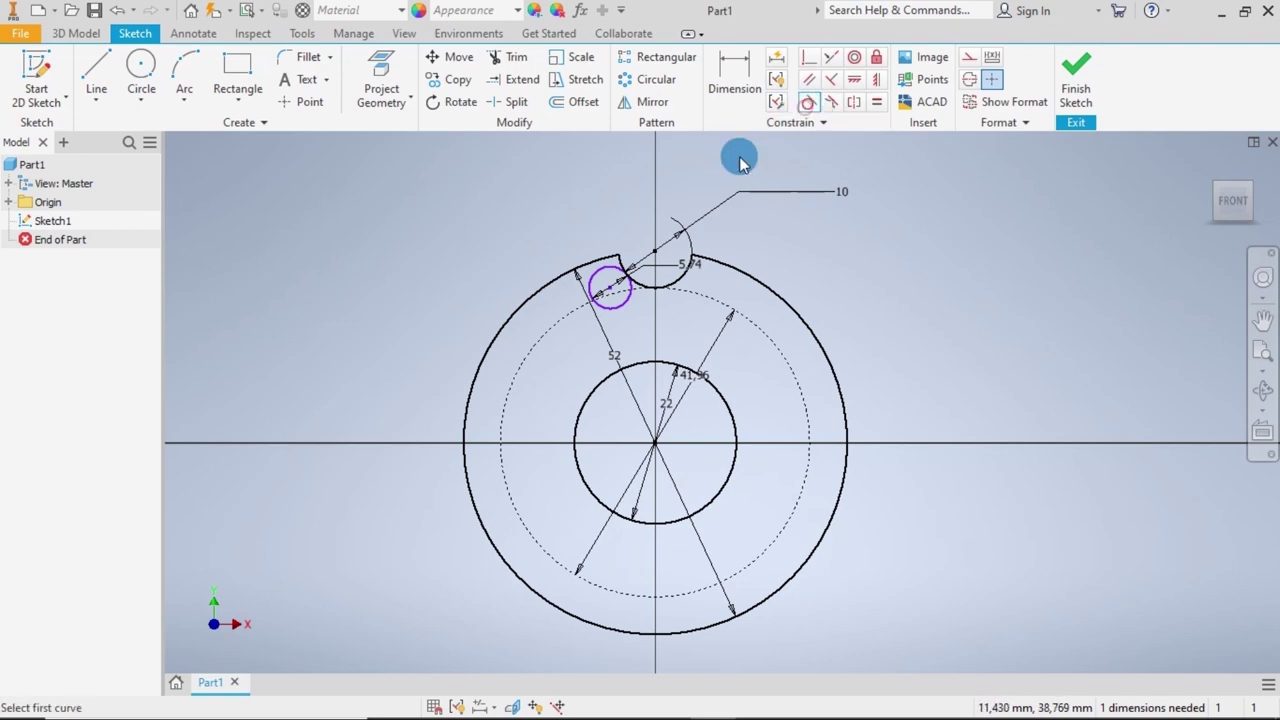
left_click(590, 266)
left_click(599, 273)
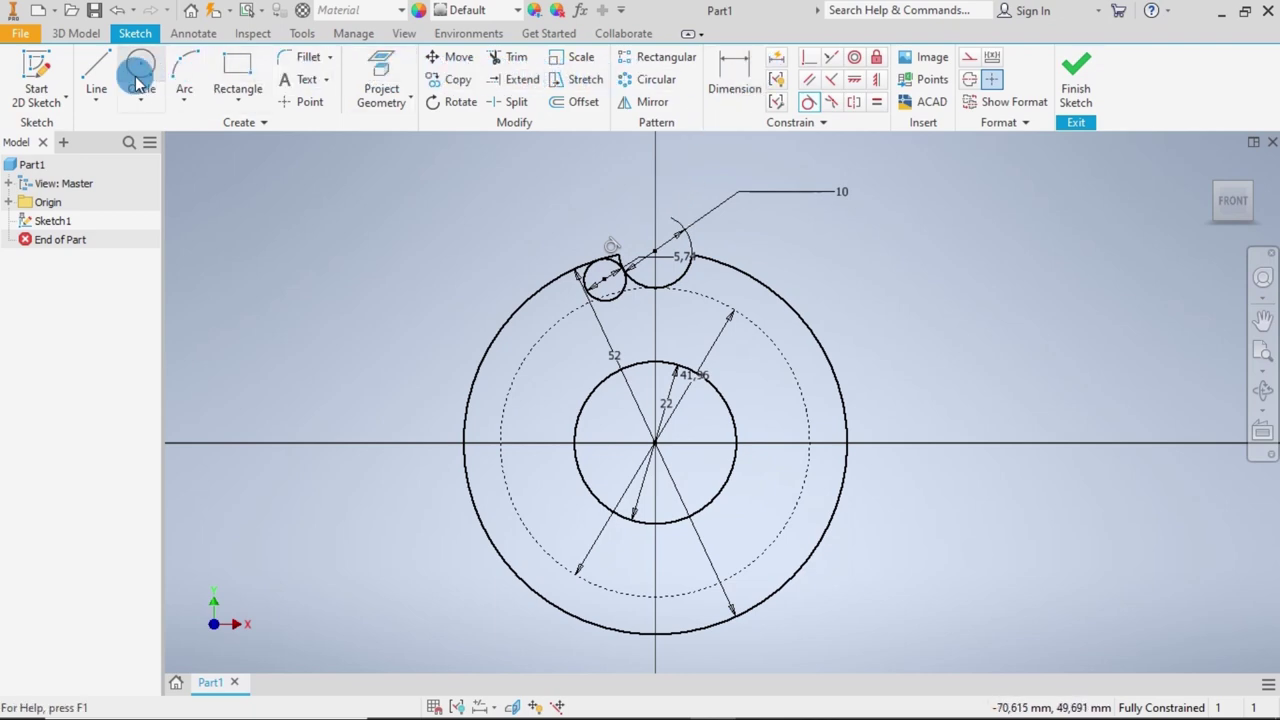
Draw a vertical construction line upward from the centre point of the notch arc.
left_click(98, 72)
left_click(969, 56)
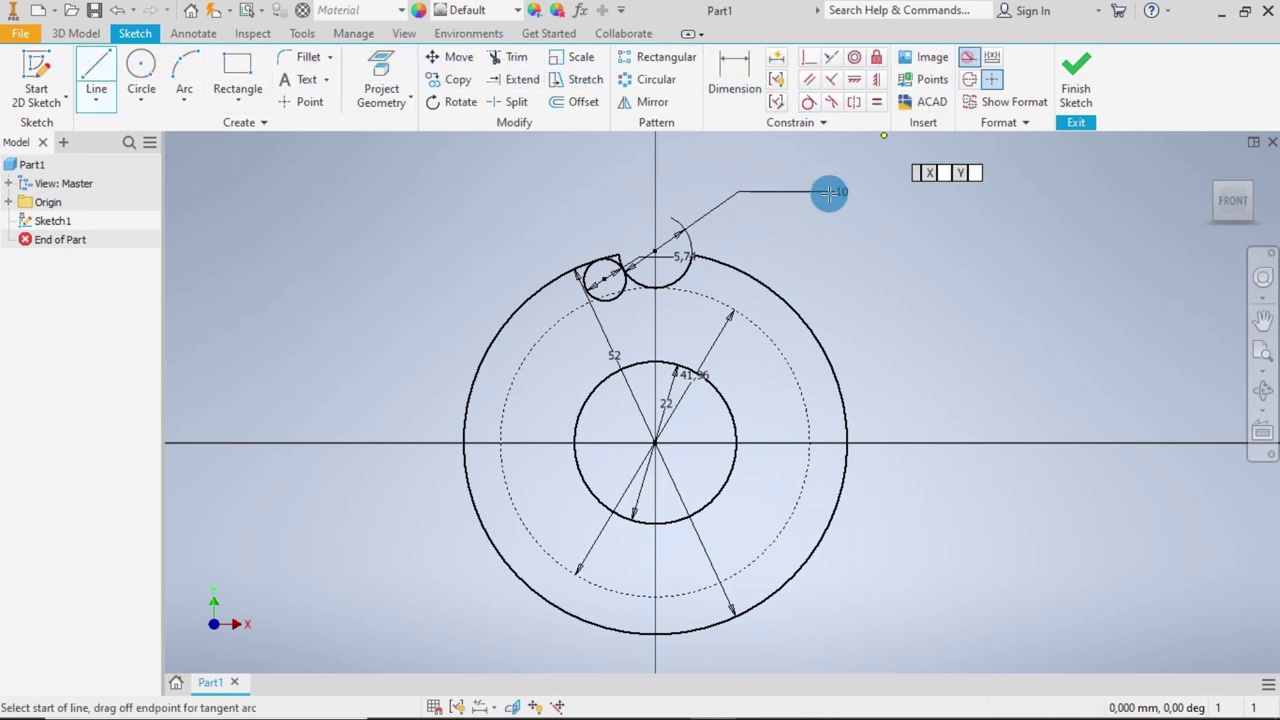
left_click(657, 250)
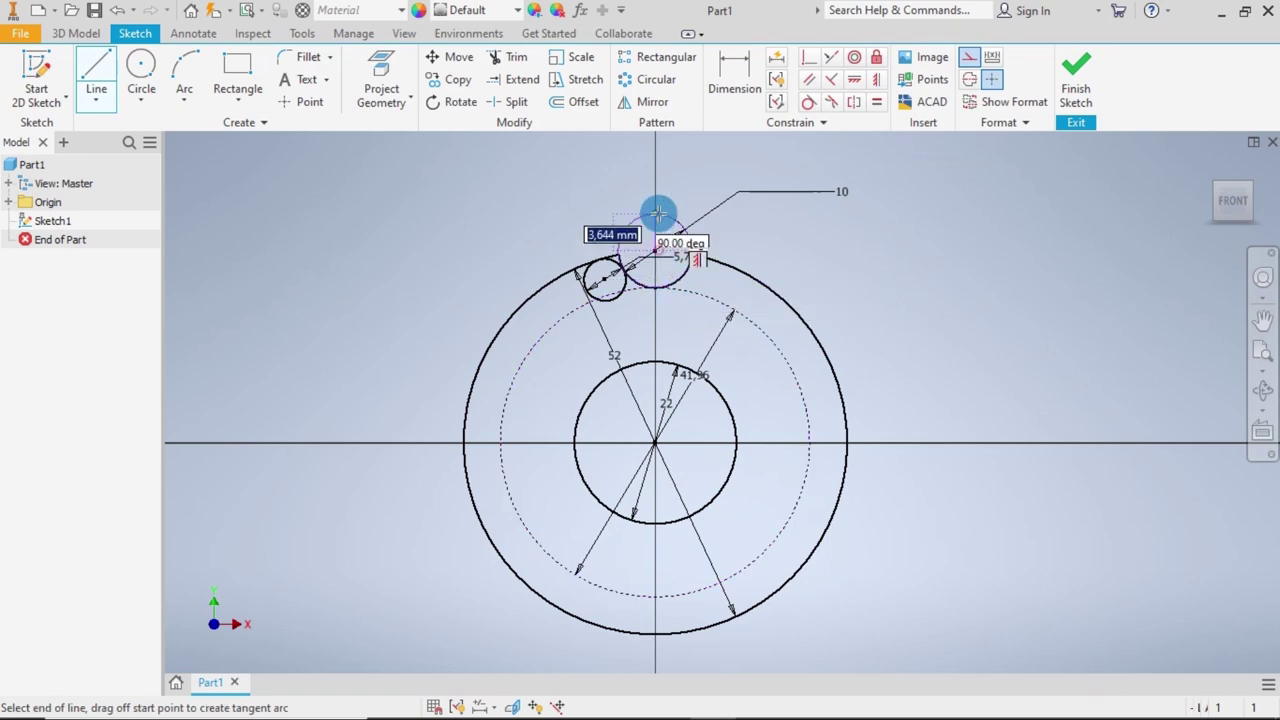
left_click(658, 171)
key("Escape")
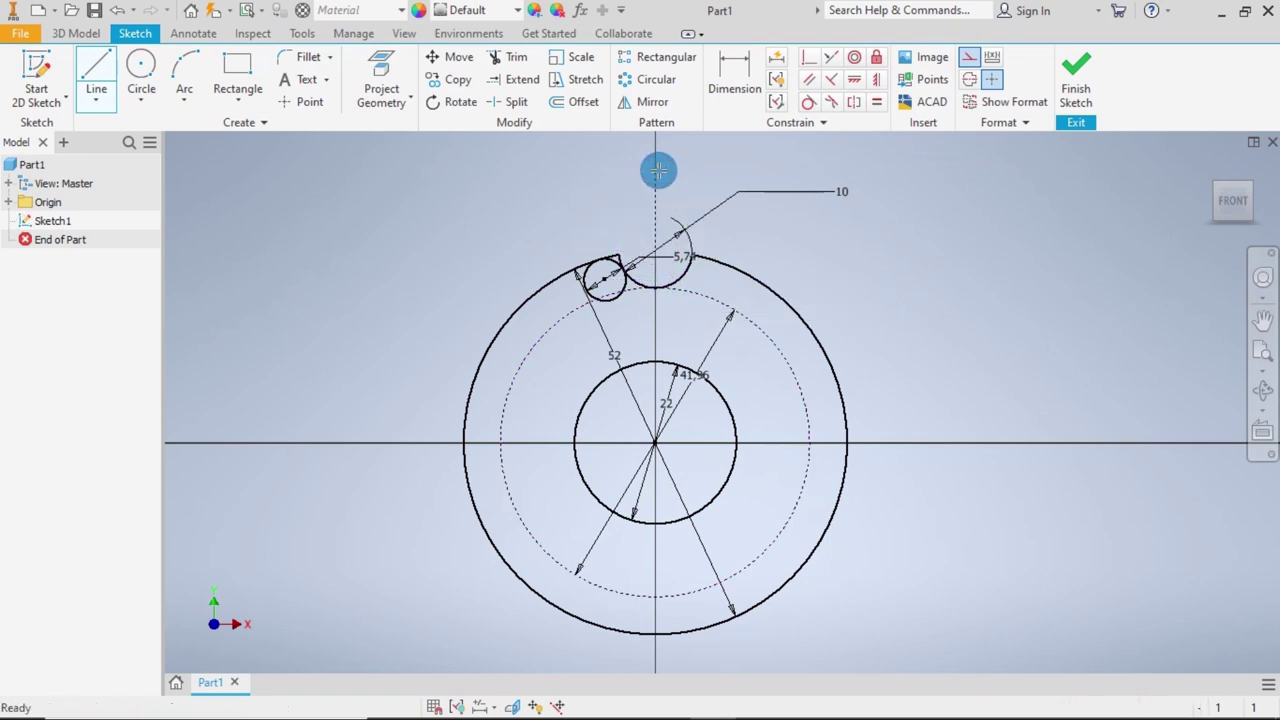
Mirror the small tangent circle about the vertical construction line to the other side of the notch.
left_click(645, 105)
left_click(610, 295)
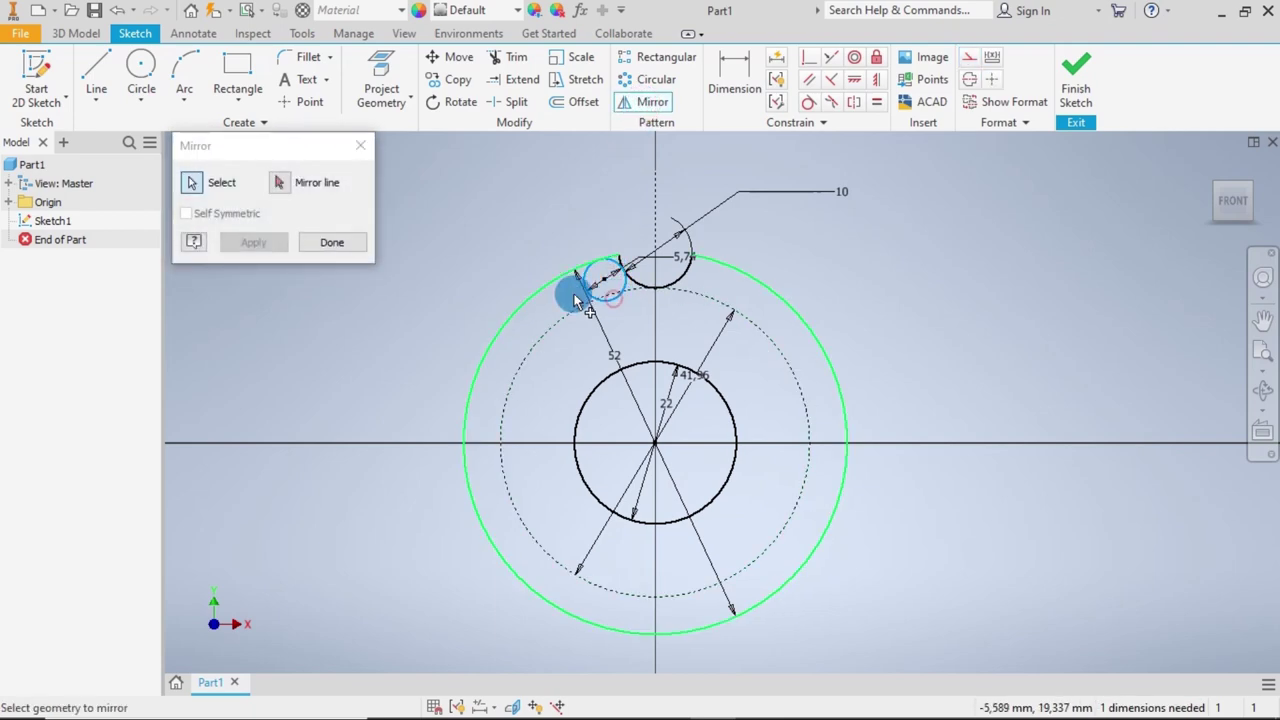
left_click(280, 182)
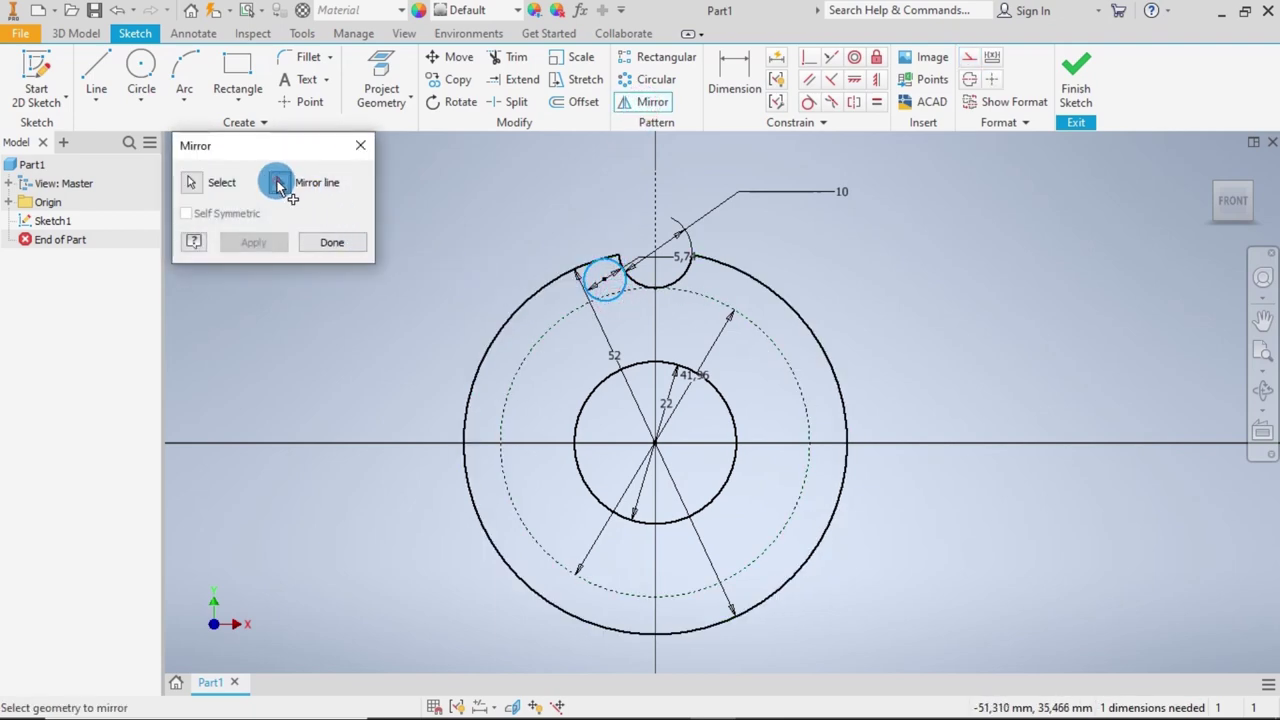
left_click(655, 197)
left_click(258, 242)
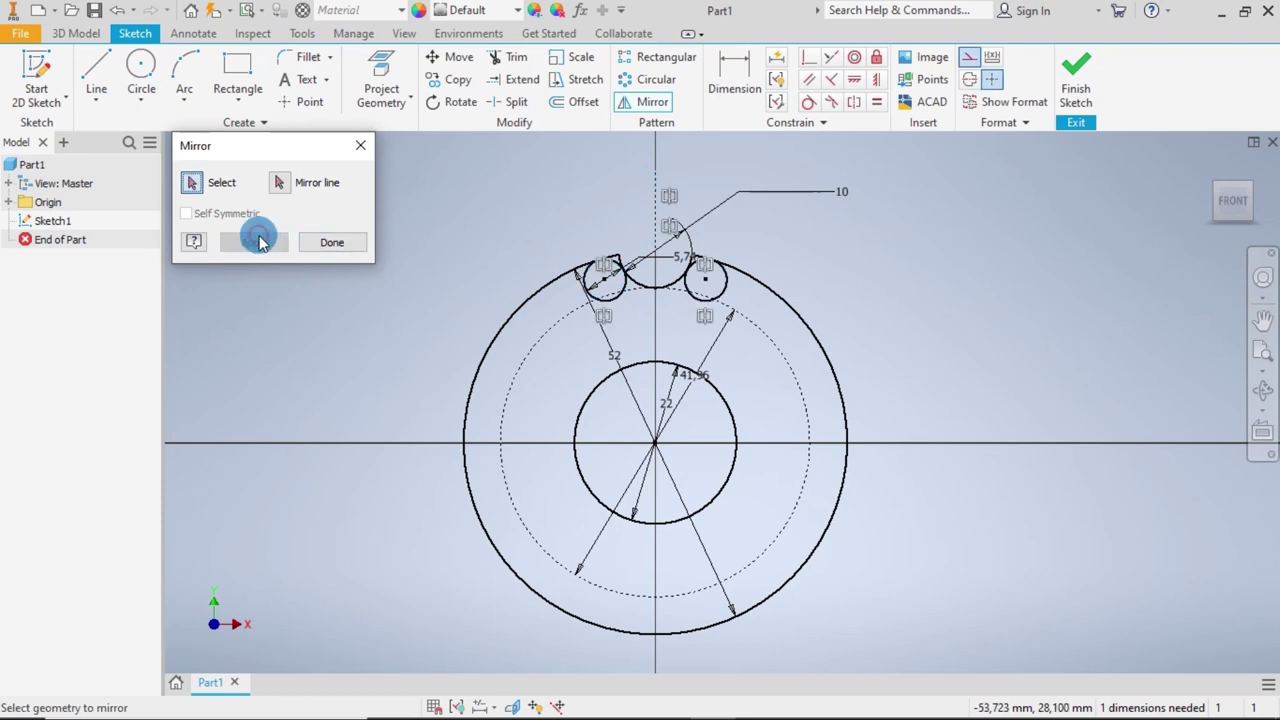
left_click(326, 244)
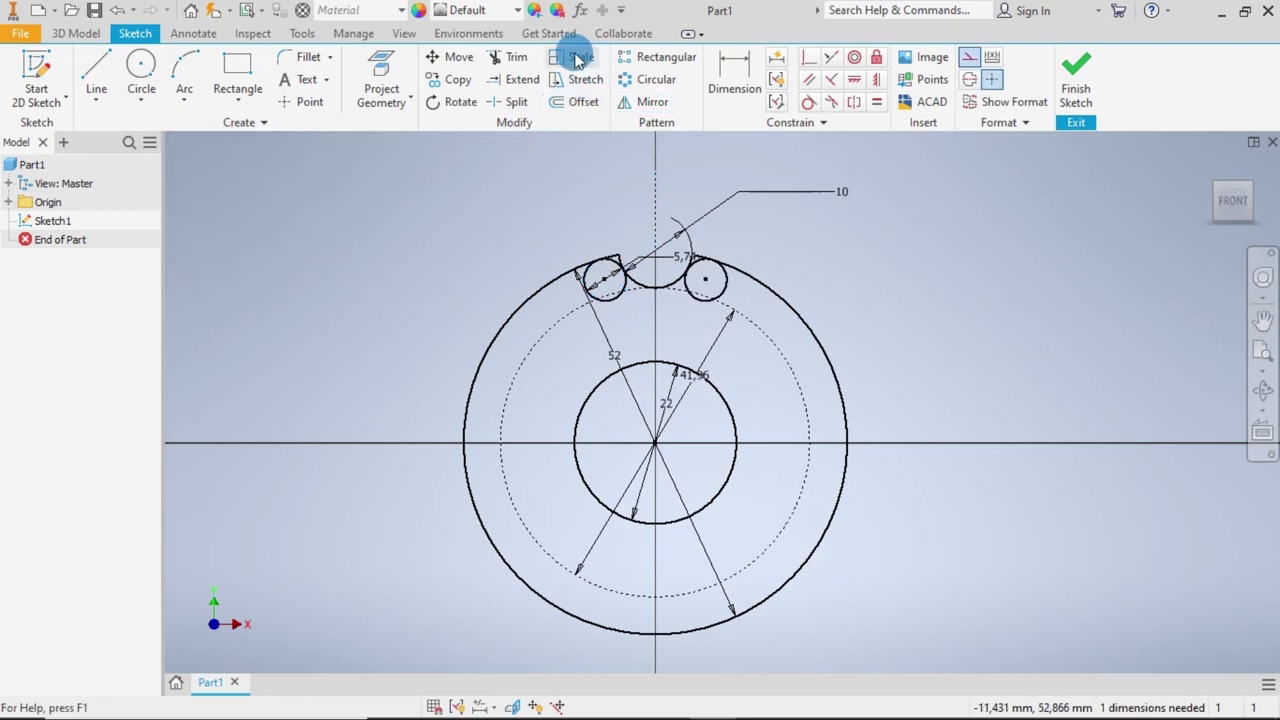
Trim both small circles and the notch's pointed corners to leave a smooth rounded arc on each side.
left_click(507, 57)
scroll(622, 280, "up", 5)
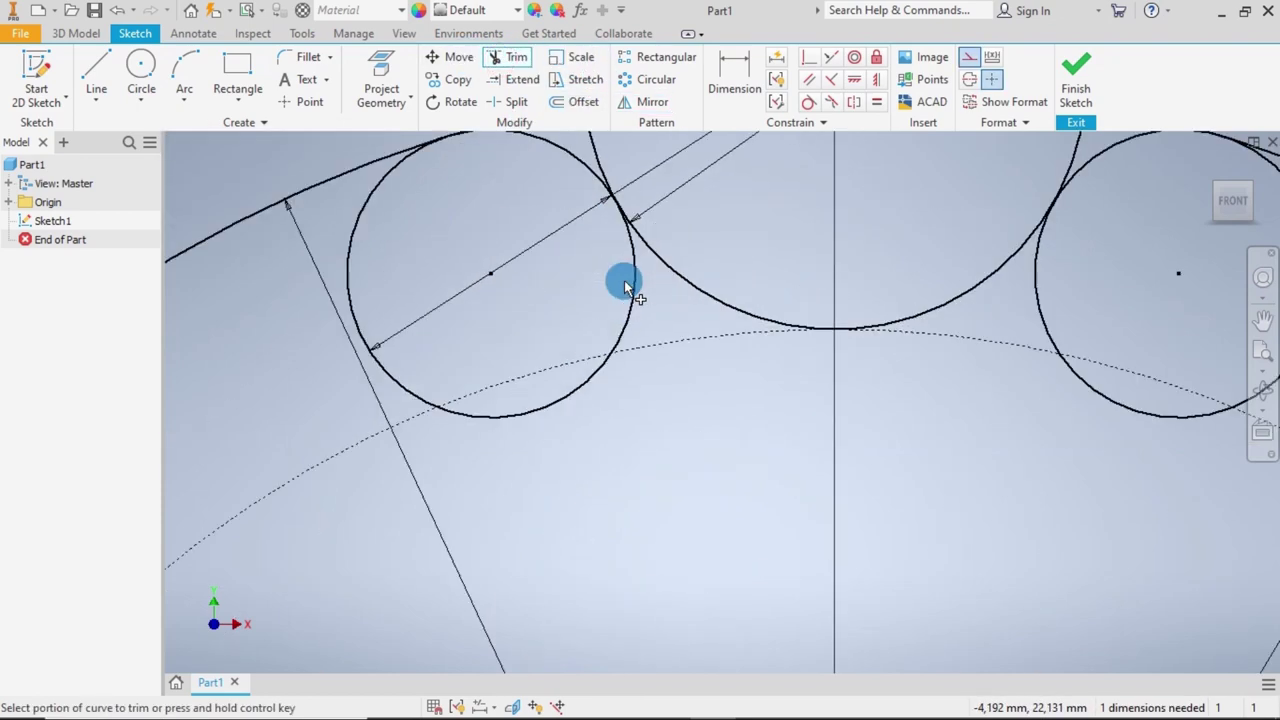
scroll(624, 280, "down", 3)
left_click(634, 274)
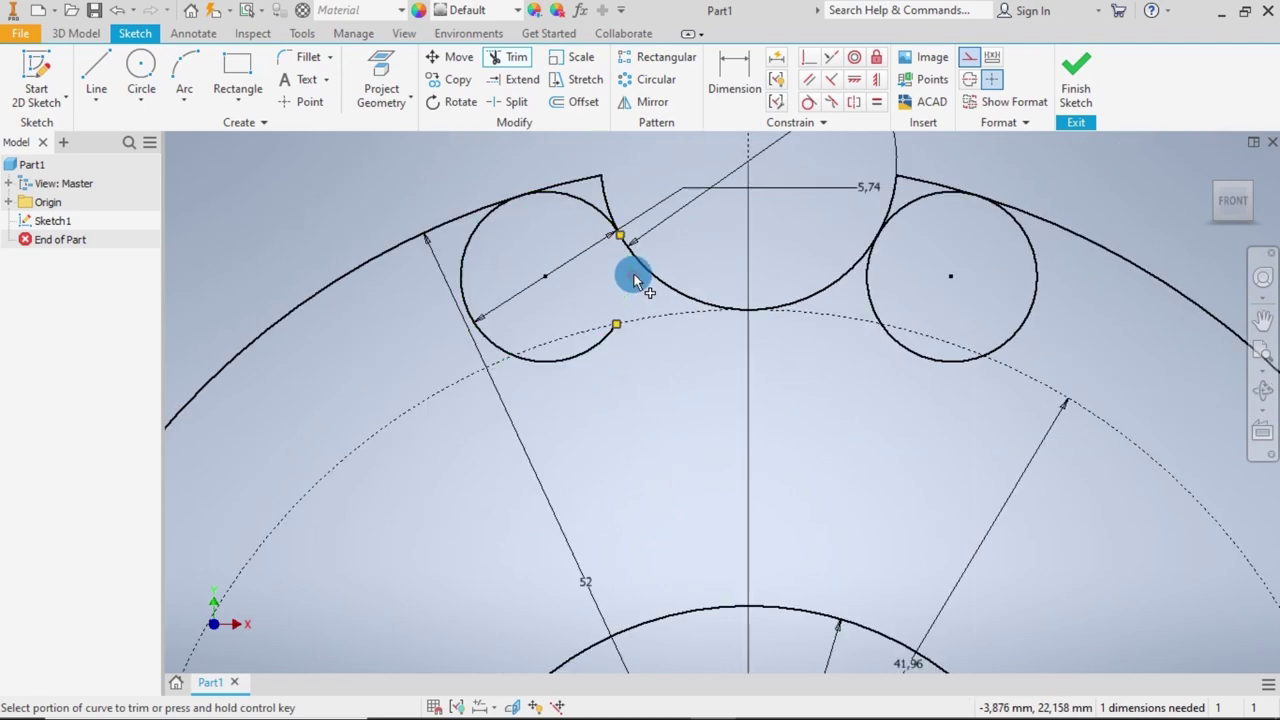
mouse_move(471, 335)
left_mouse_down()
mouse_move(538, 187)
mouse_move(872, 172)
mouse_move(920, 180)
left_mouse_up()
mouse_move(1012, 220)
left_mouse_down()
mouse_move(992, 307)
mouse_move(948, 358)
mouse_move(875, 308)
left_mouse_up()
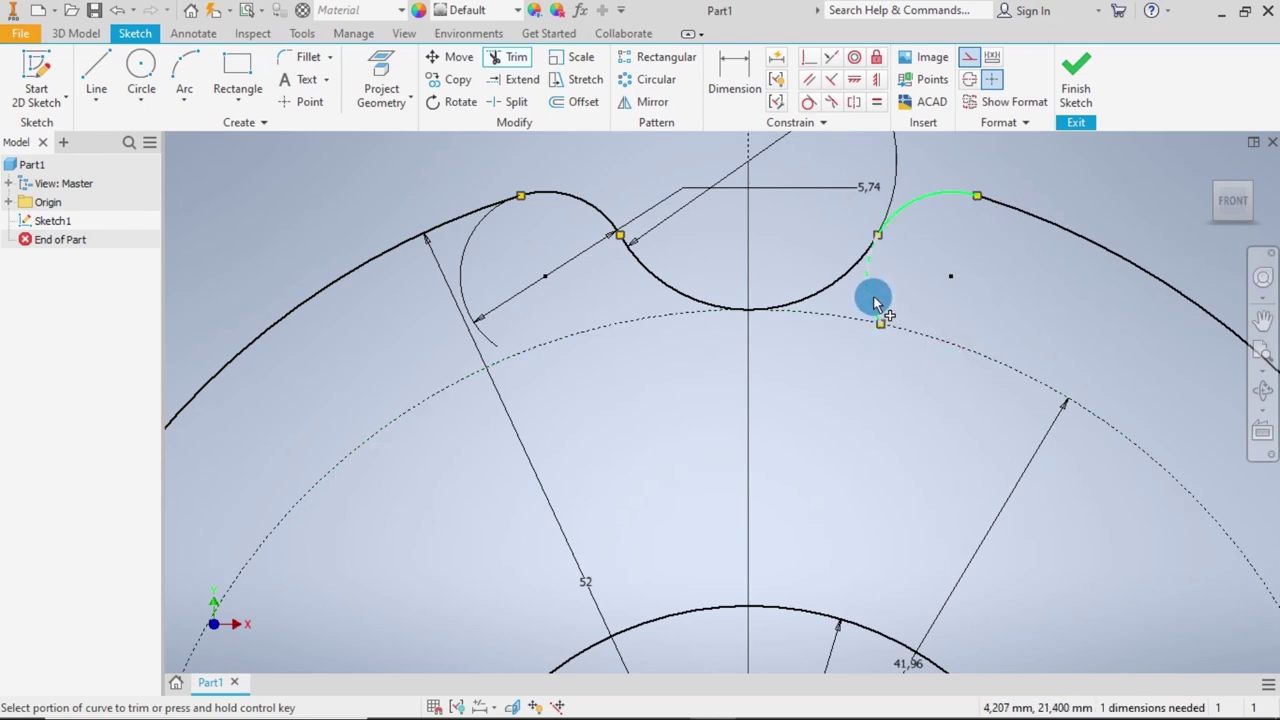
Try to dimension the radius of the mirrored corner arc beside the notch.
scroll(906, 281, "up", 5)
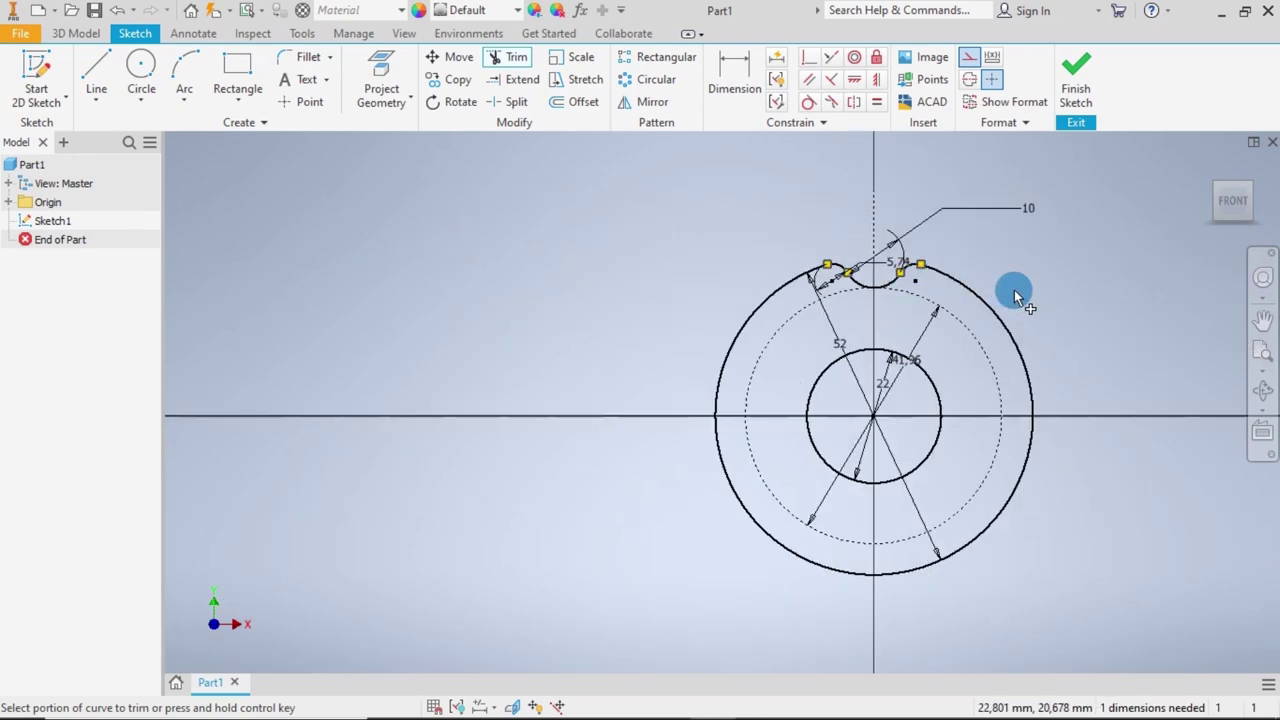
scroll(1059, 324, "down", 3)
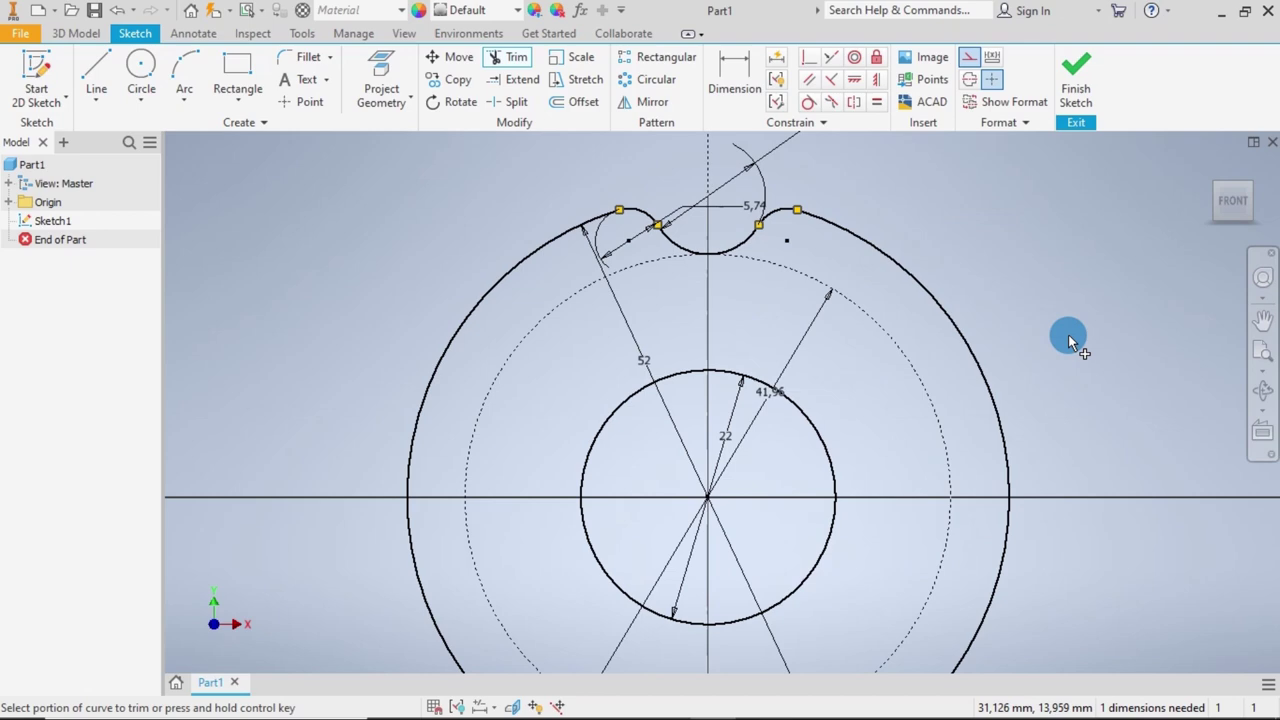
scroll(1068, 334, "up", 3)
scroll(990, 262, "down", 3)
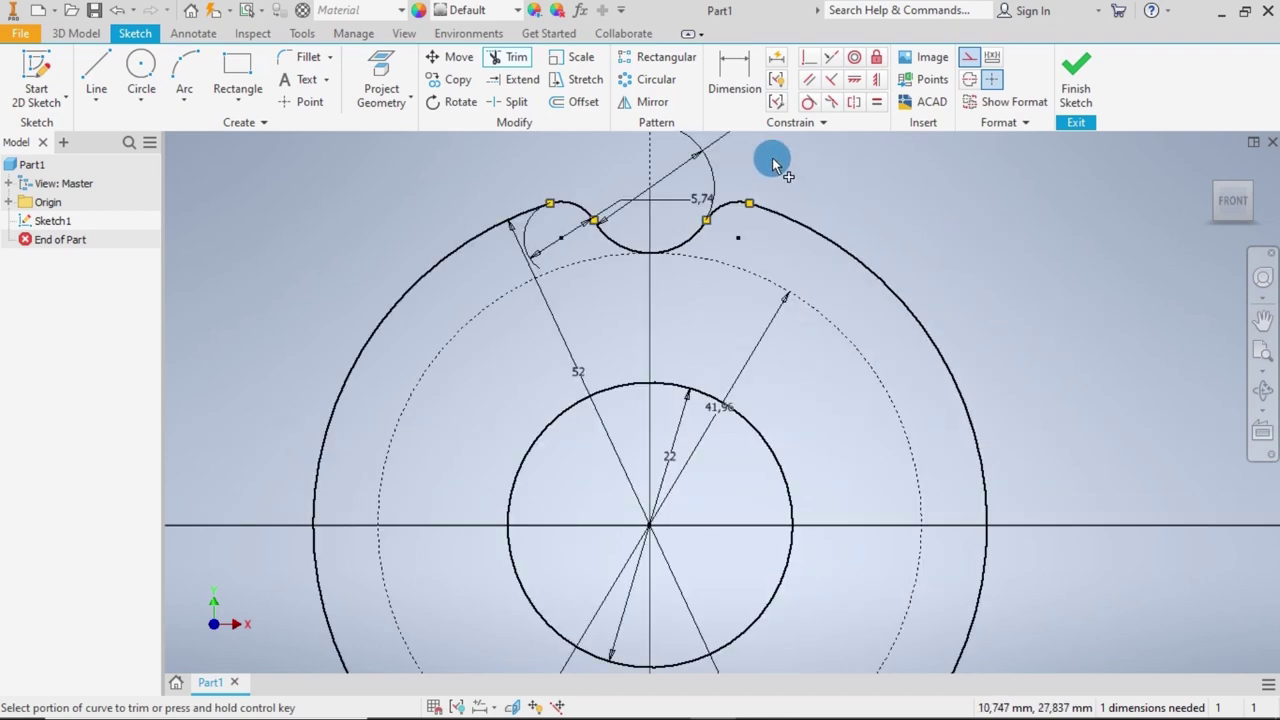
left_click(732, 80)
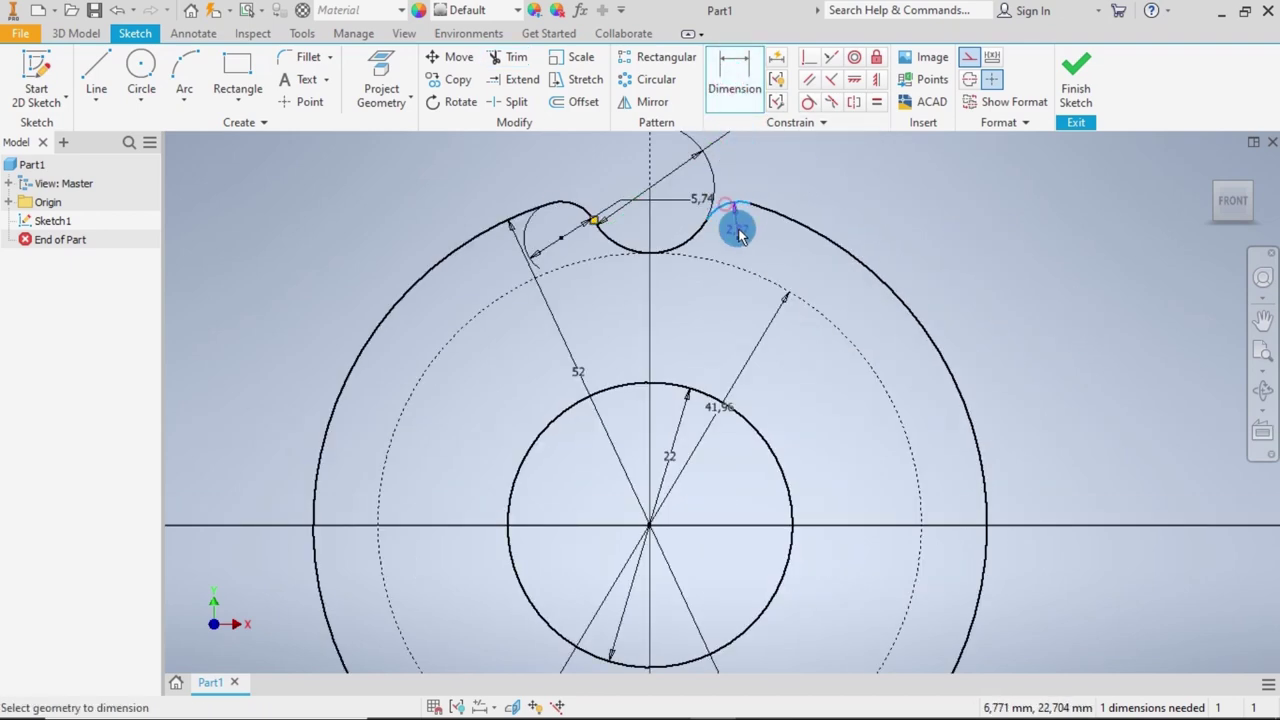
left_click(738, 232)
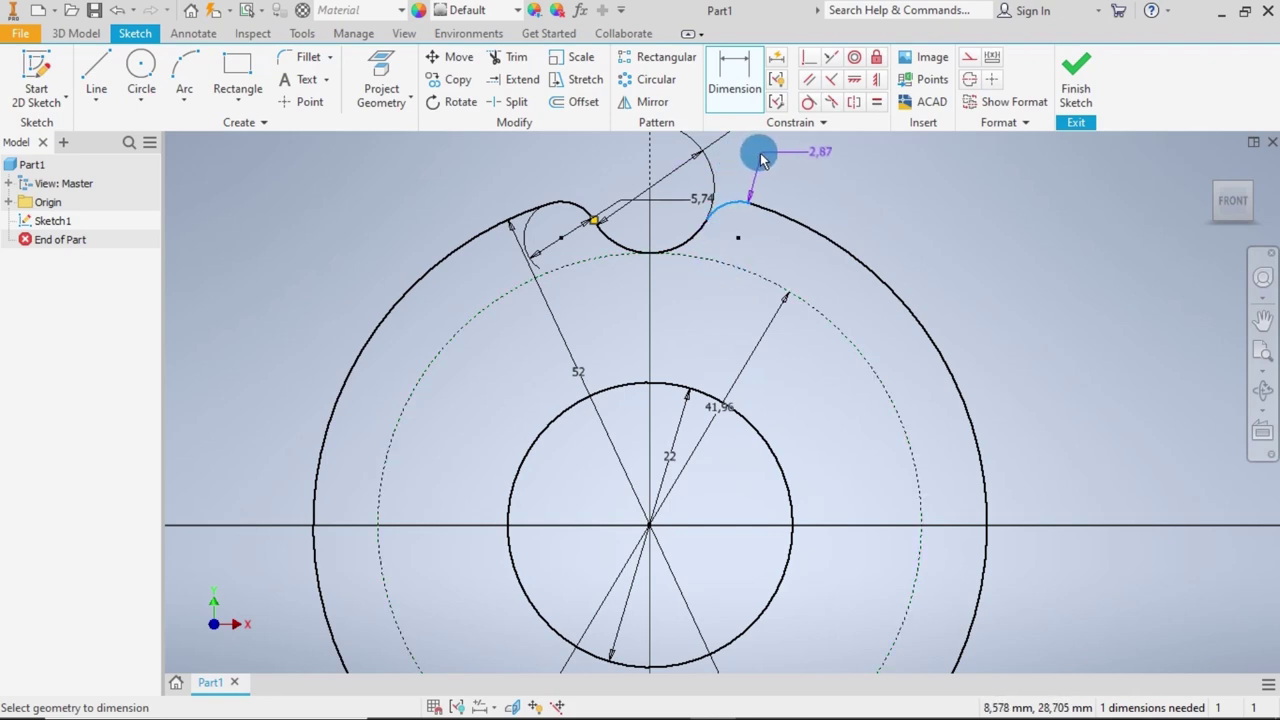
left_click(836, 203)
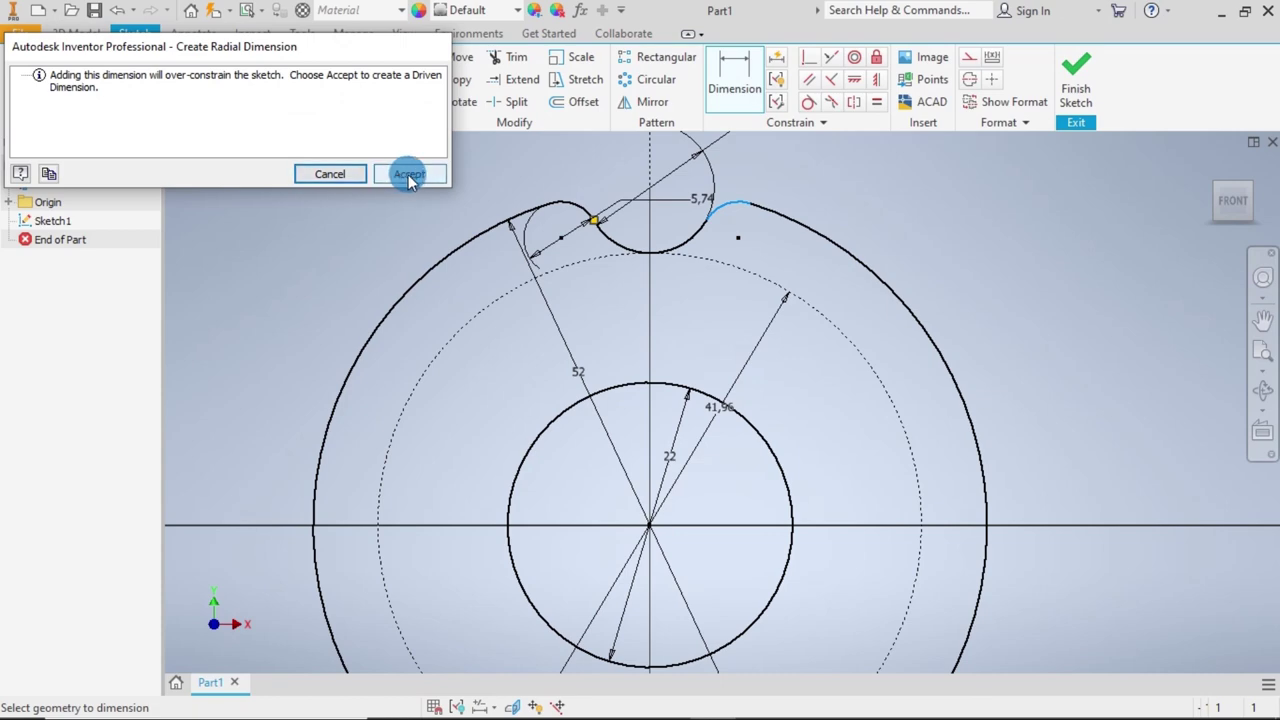
left_click(355, 176)
Create a circular pattern of the notch arc and its two corner arcs around the origin with 7 instances over 360 degrees.
scroll(880, 270, "down", 3)
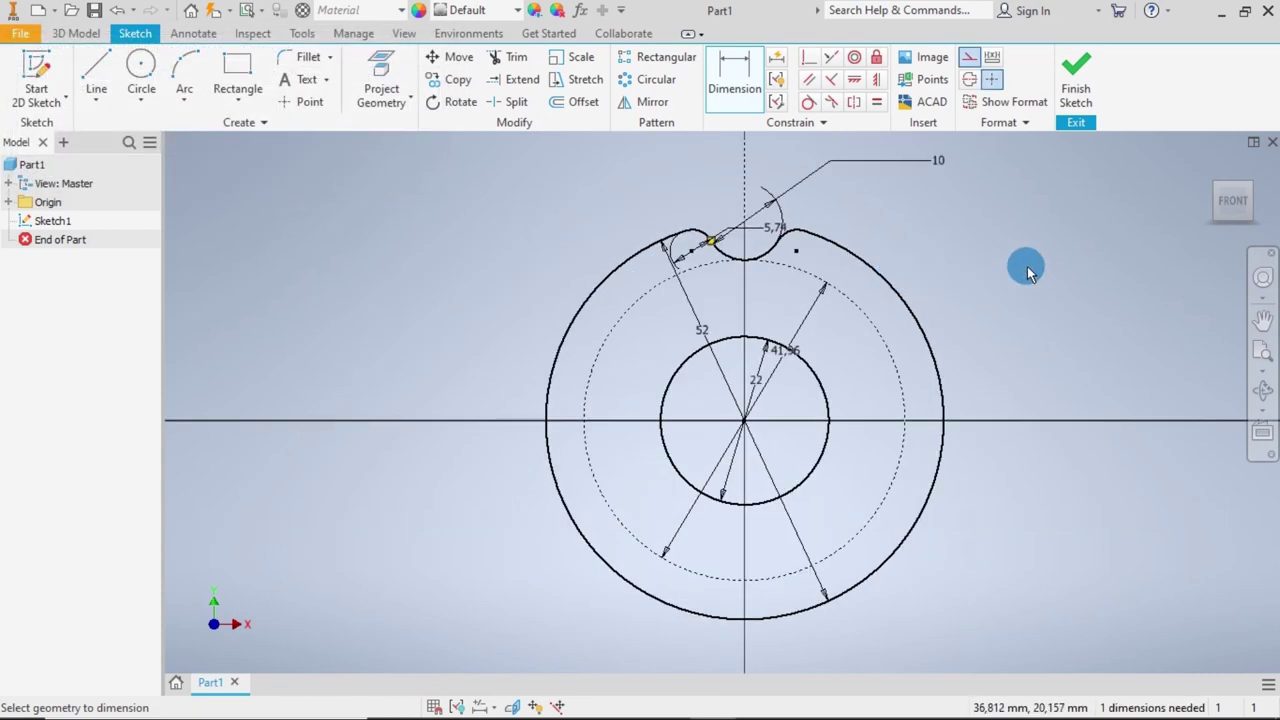
left_click(650, 80)
left_click(700, 232)
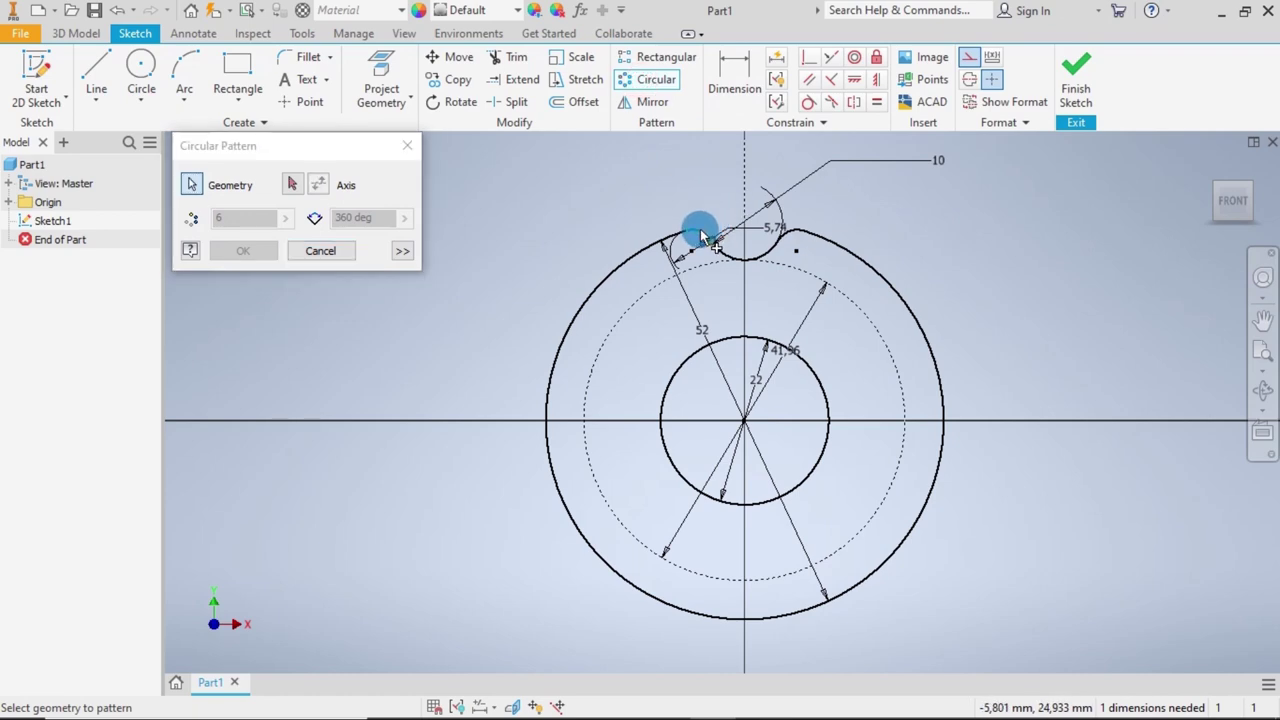
left_click(727, 256)
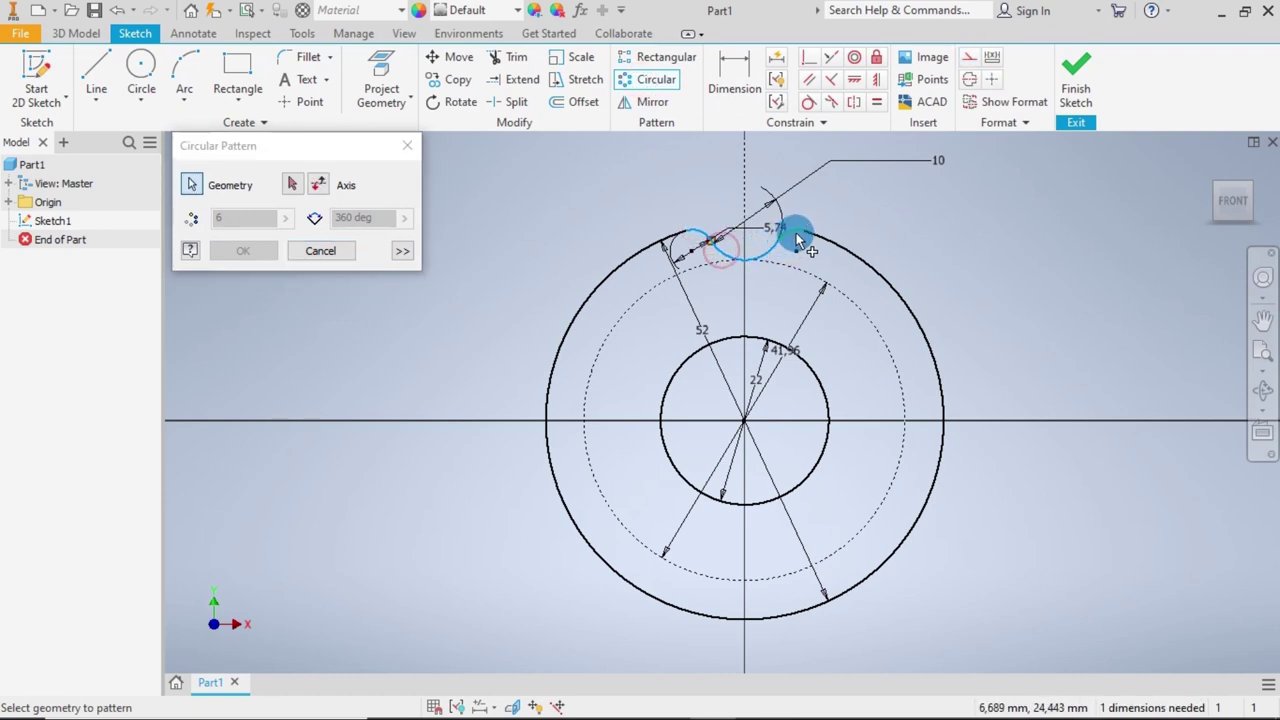
left_click(796, 233)
left_click(292, 184)
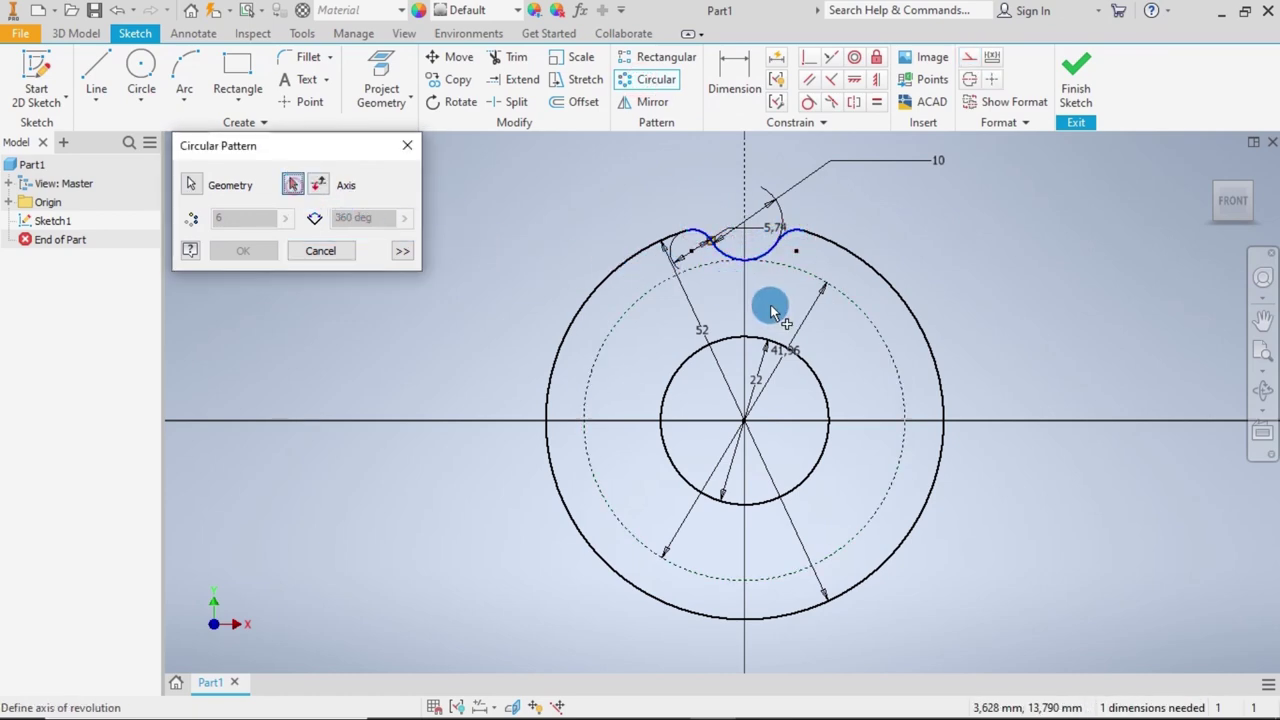
left_click(745, 427)
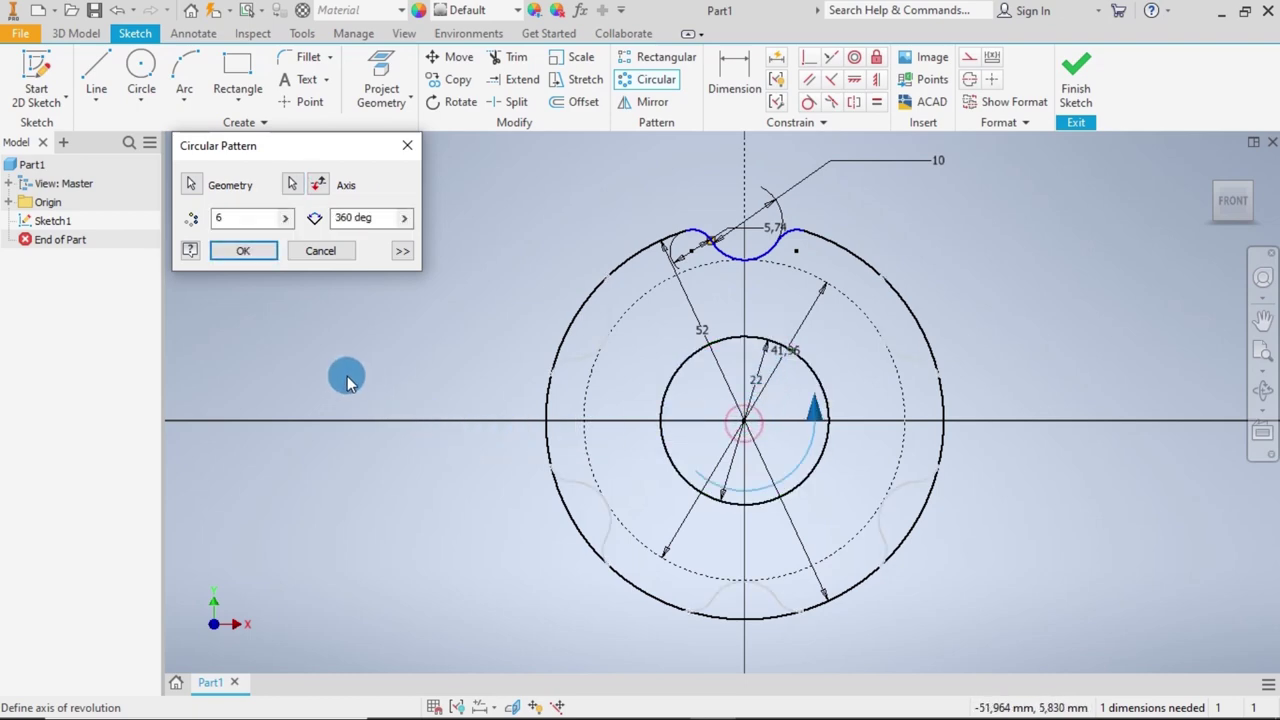
left_click(237, 216)
double_click(237, 216)
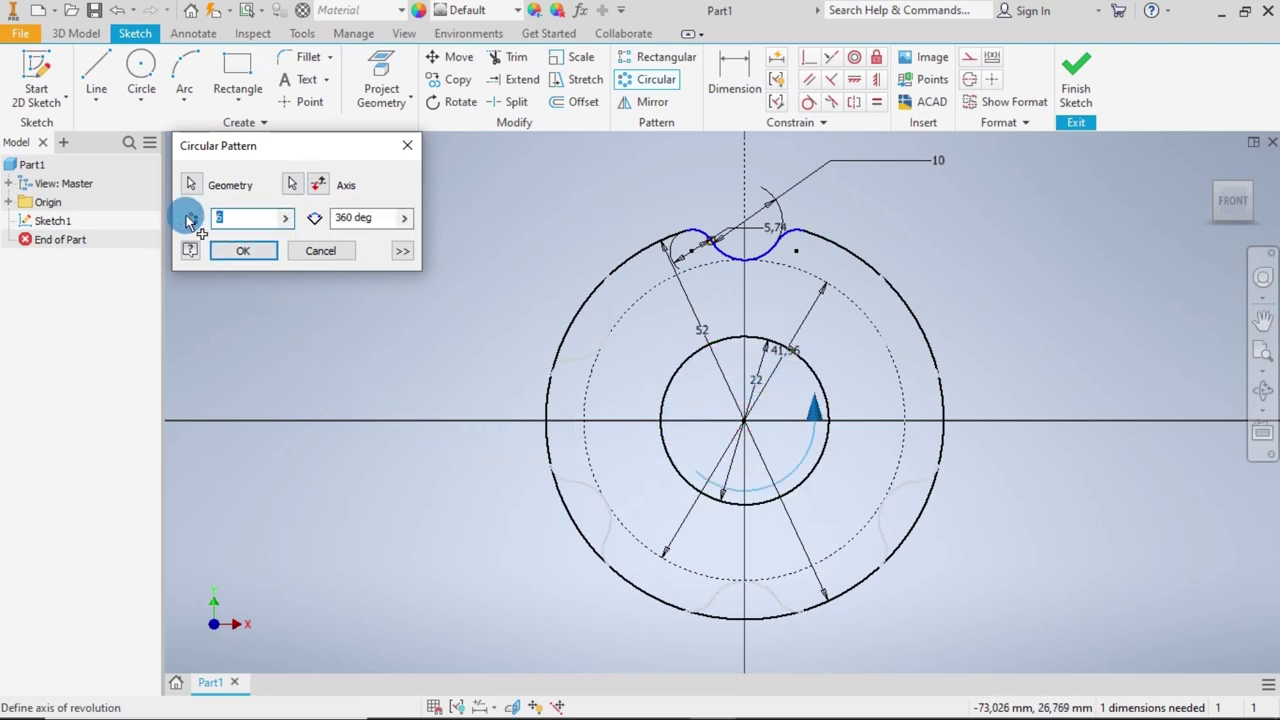
type("7")
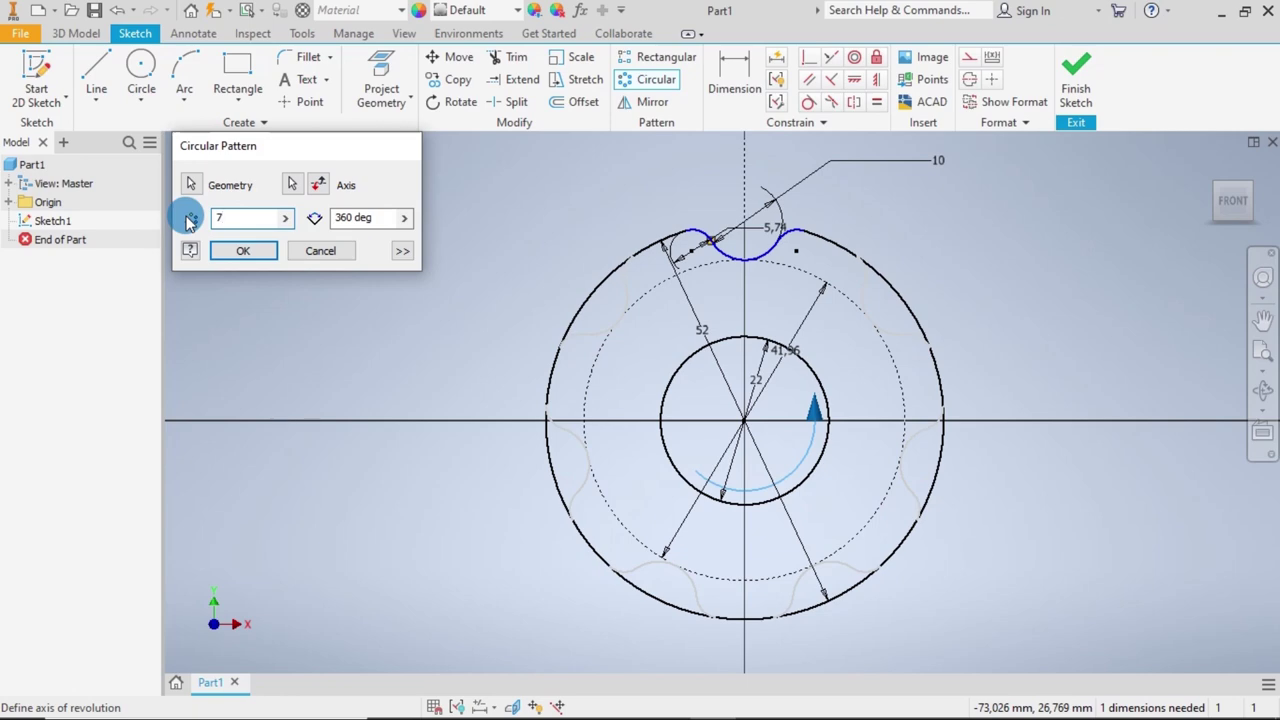
key("Return")
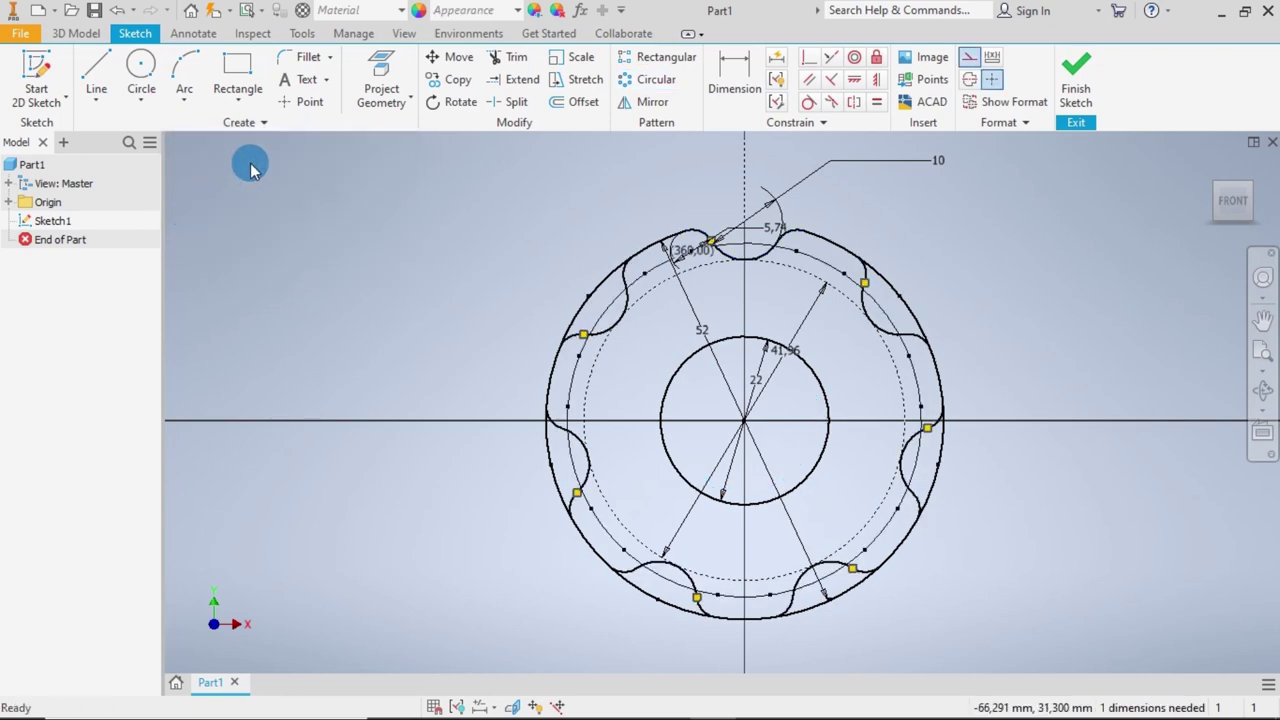
Trim the outer circle's segments across the patterned notches and dimension a remaining outer arc with a radius of 26 mm.
left_click(507, 62)
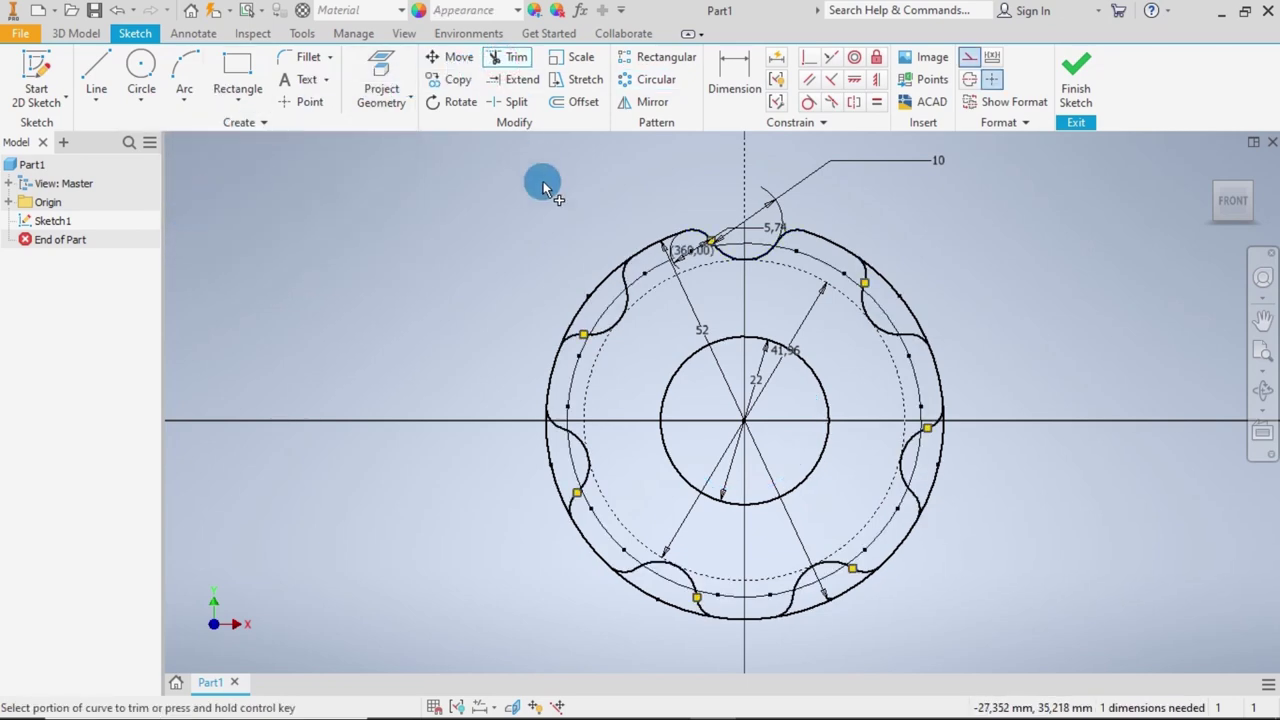
mouse_move(603, 290)
left_mouse_down()
mouse_move(553, 458)
mouse_move(645, 591)
mouse_move(754, 624)
mouse_move(822, 620)
mouse_move(844, 595)
mouse_move(892, 582)
mouse_move(930, 515)
mouse_move(945, 426)
mouse_move(941, 340)
mouse_move(911, 309)
left_mouse_up()
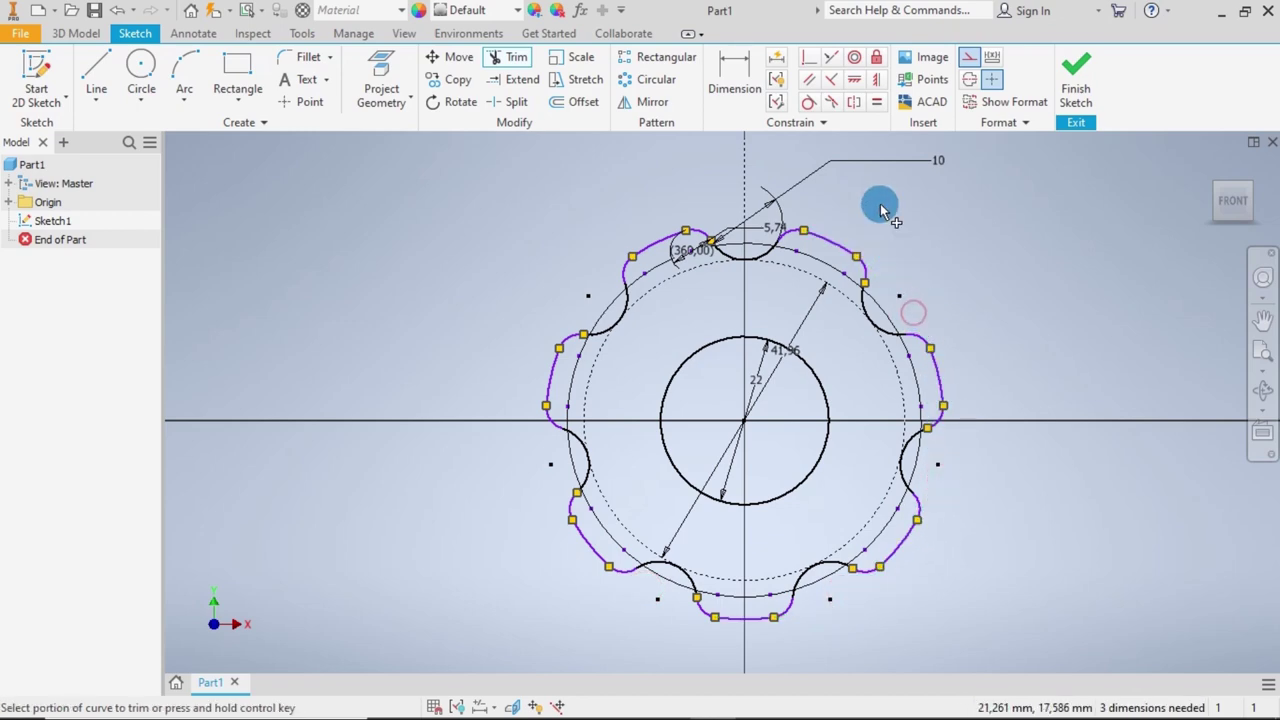
left_click(734, 77)
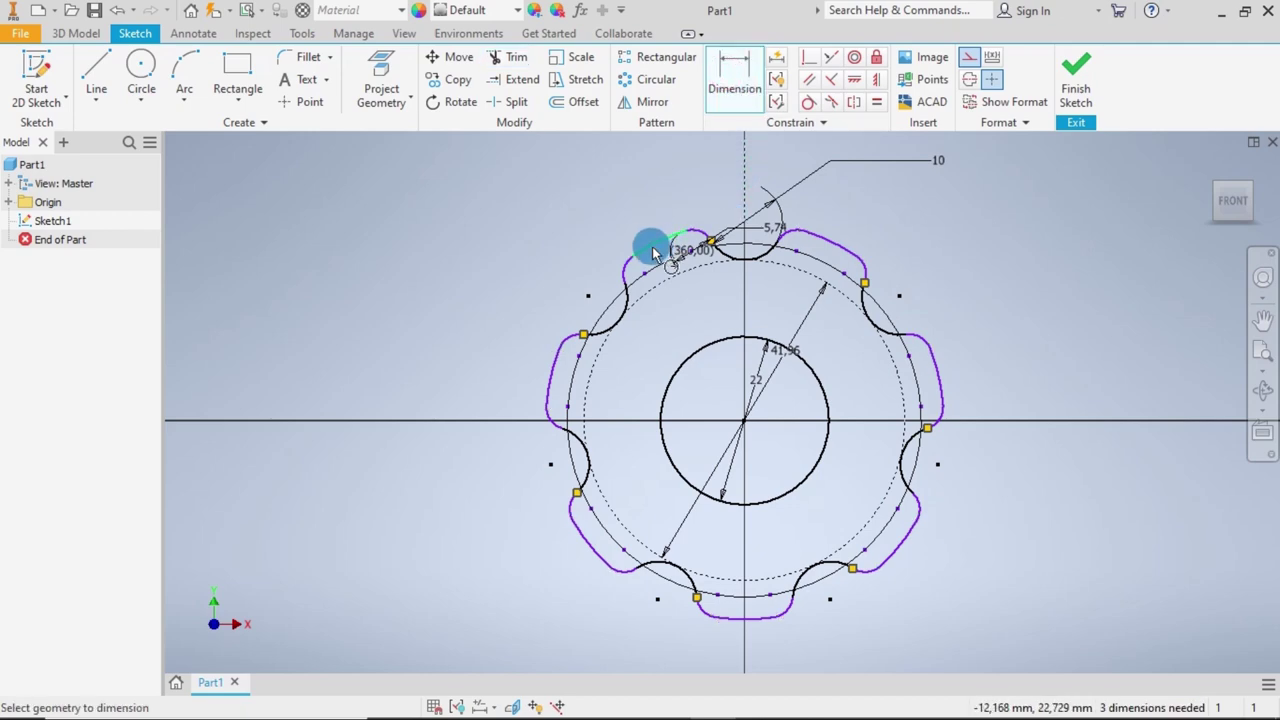
left_click(652, 253)
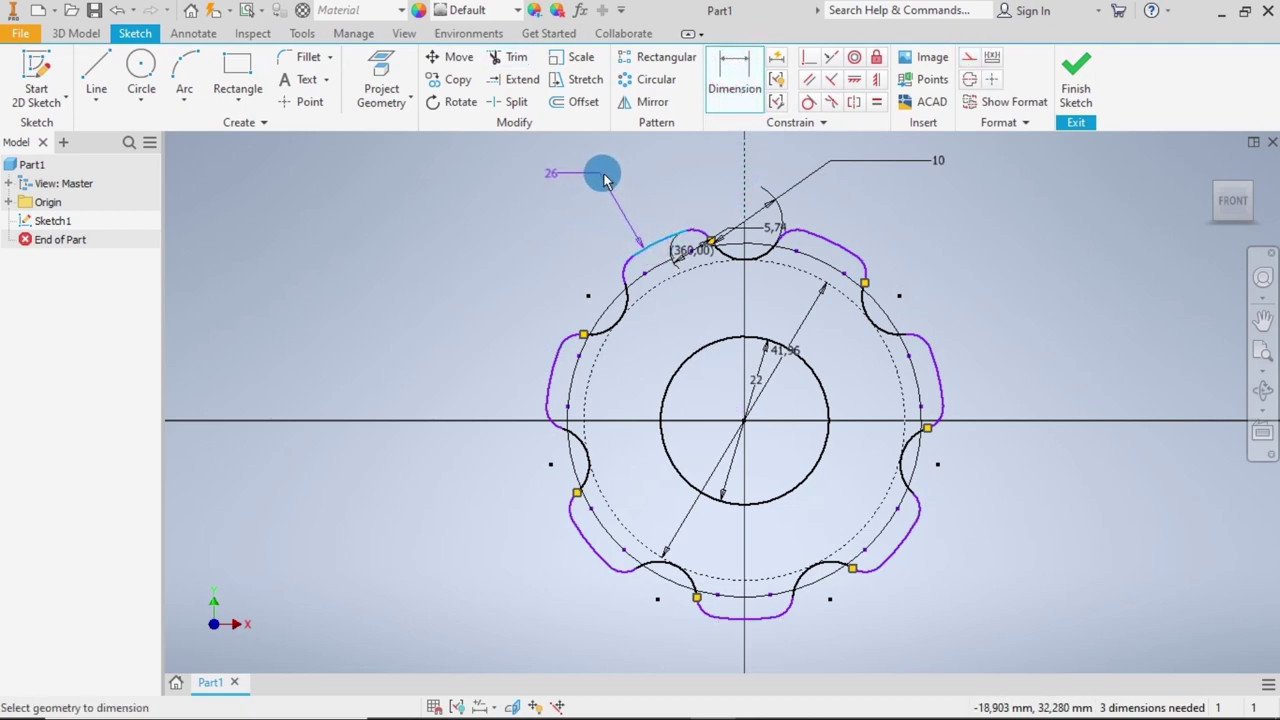
left_click(612, 175)
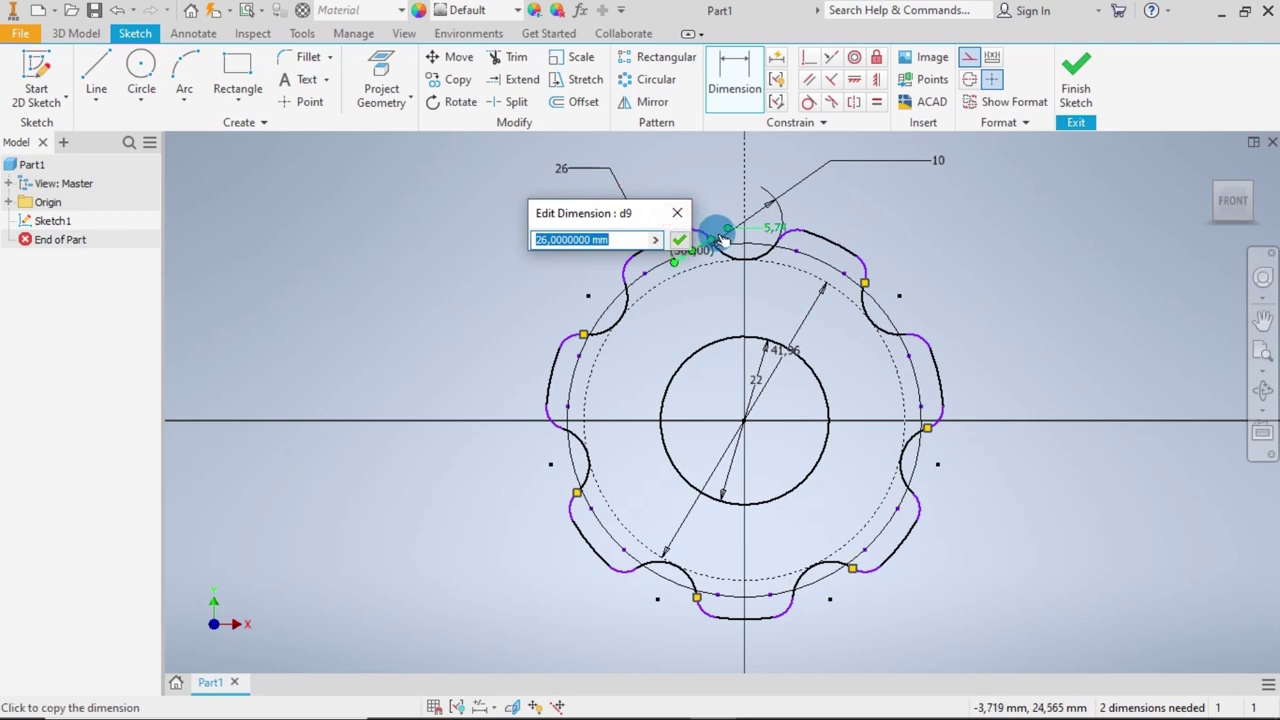
left_click(678, 241)
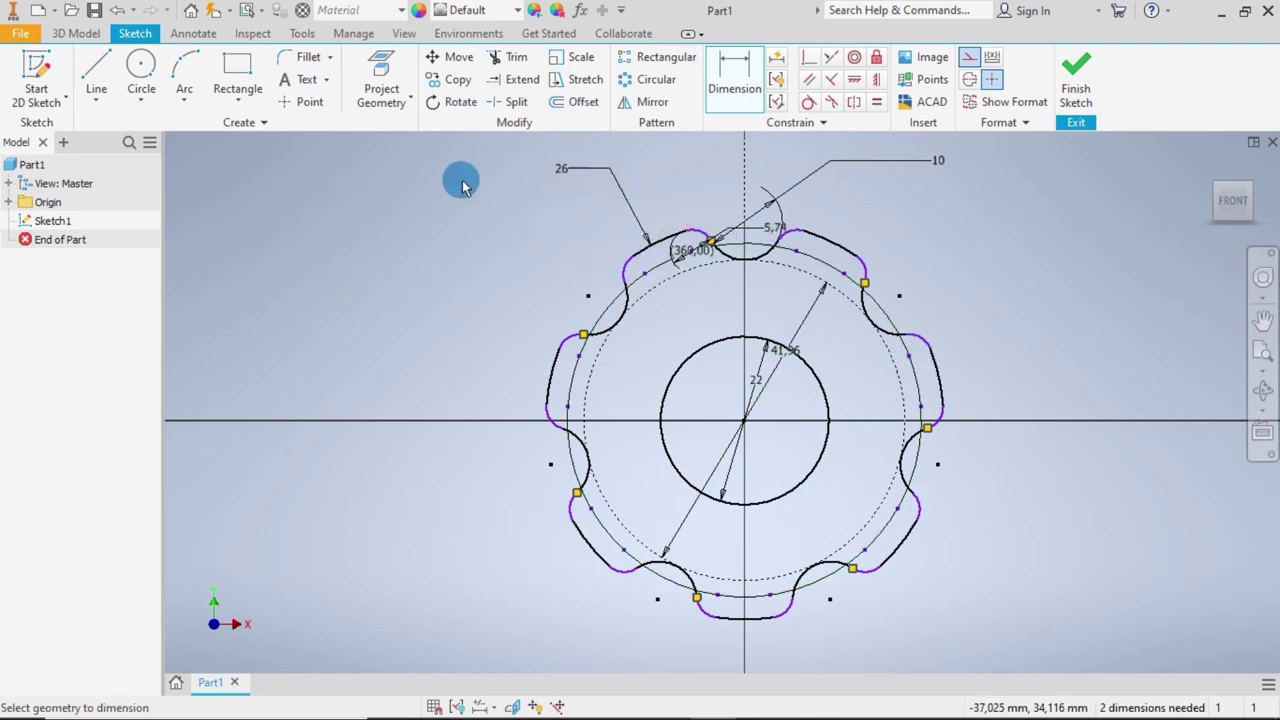
Draw a diagonal construction line from the origin to the midpoint of the lower-right outer arc.
left_click(96, 72)
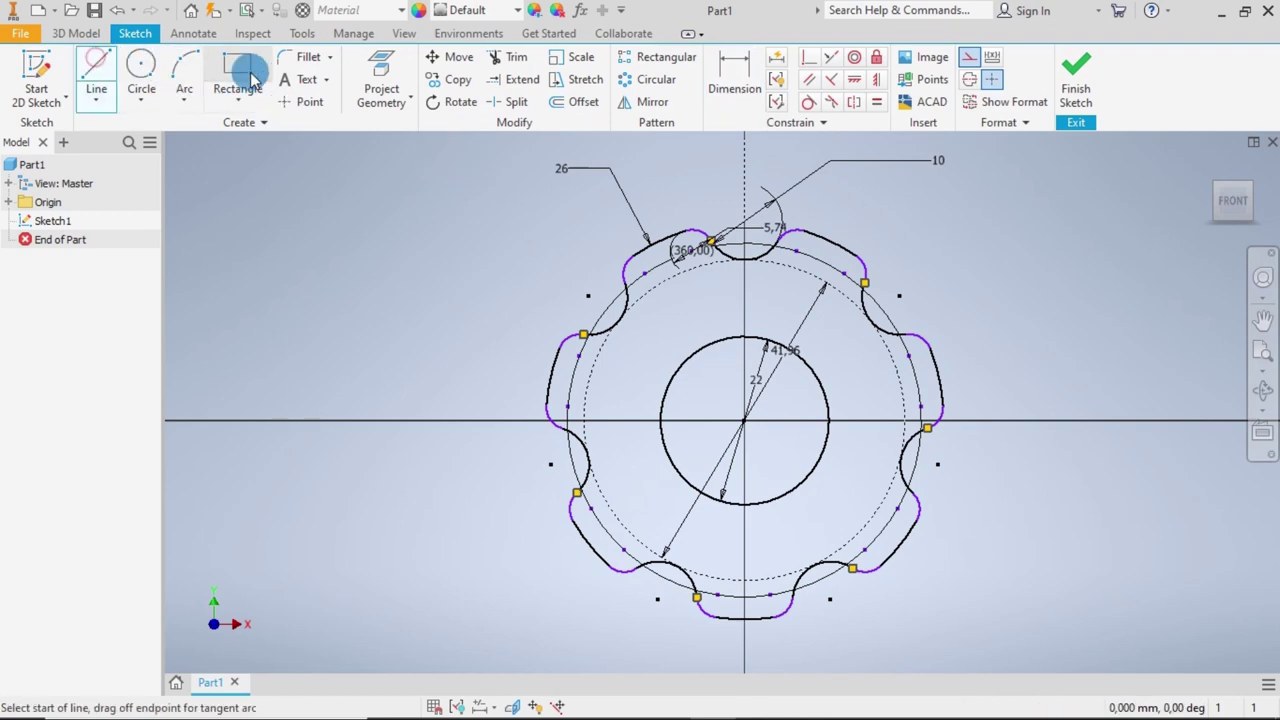
left_click(968, 62)
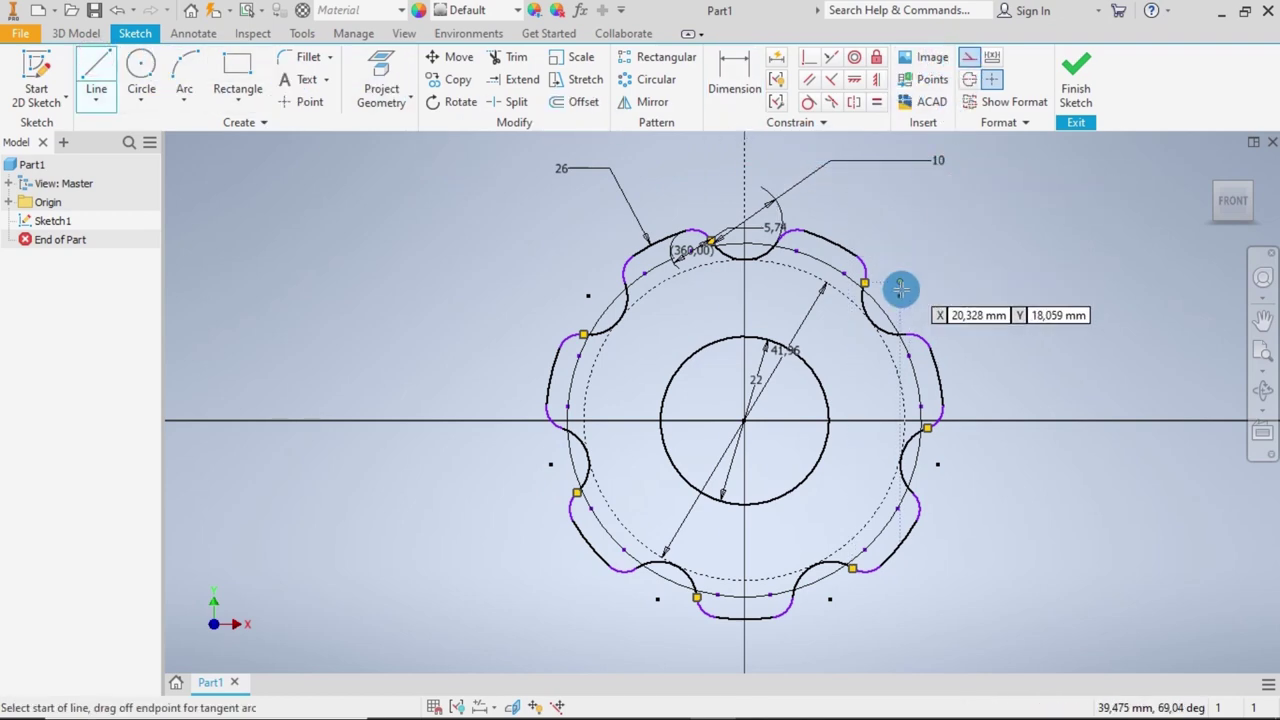
left_click(746, 419)
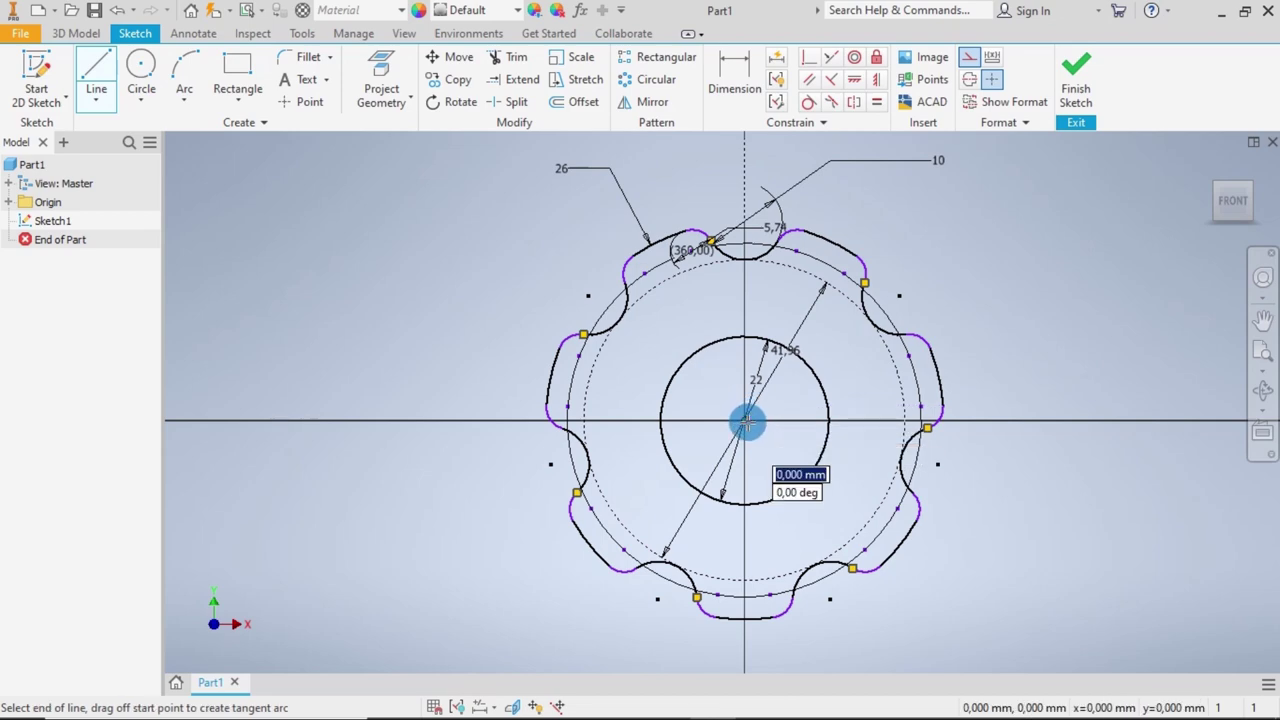
double_click(899, 546)
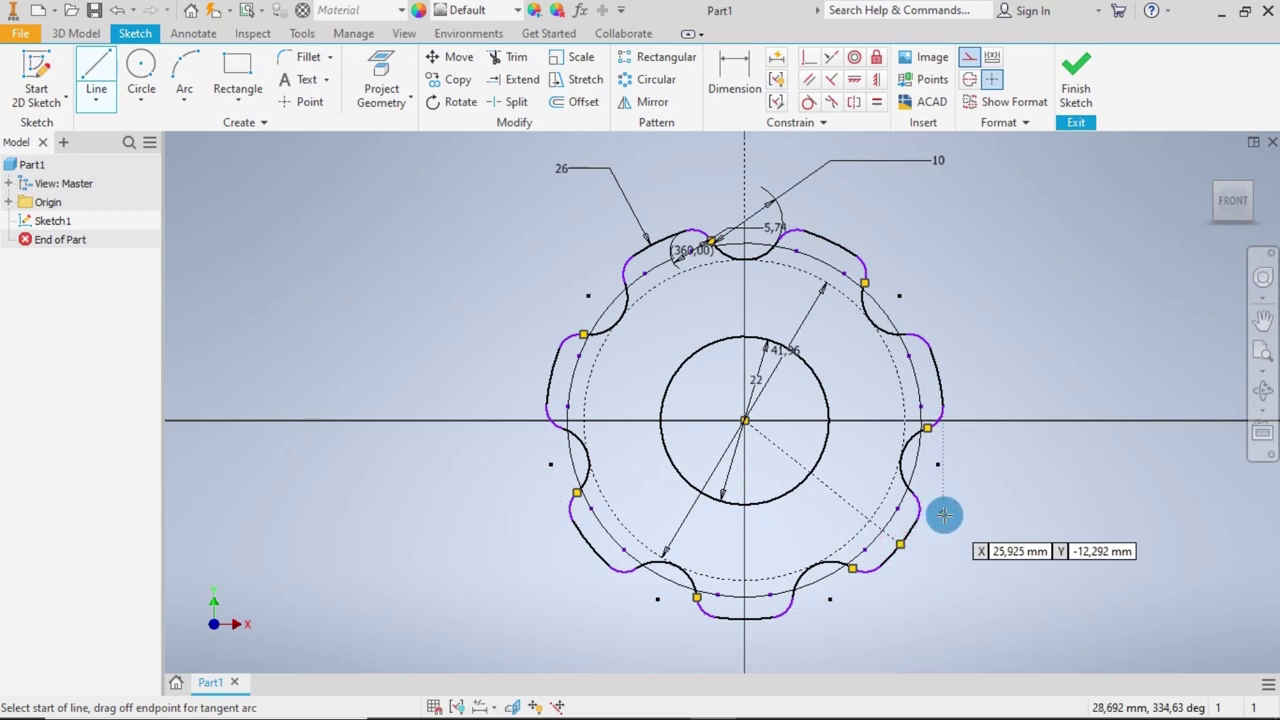
Draw a circle about 6.6 mm in diameter centred on the diagonal construction line, just outside the central circle.
left_click(141, 66)
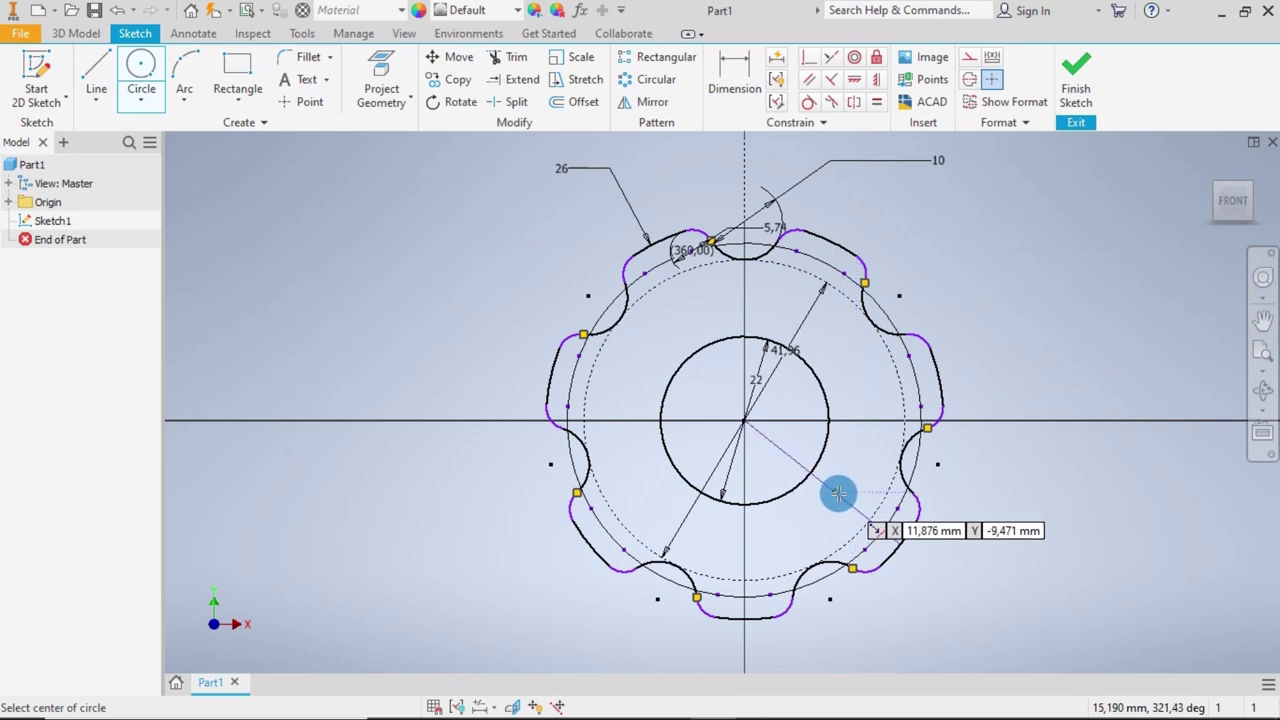
left_click(838, 492)
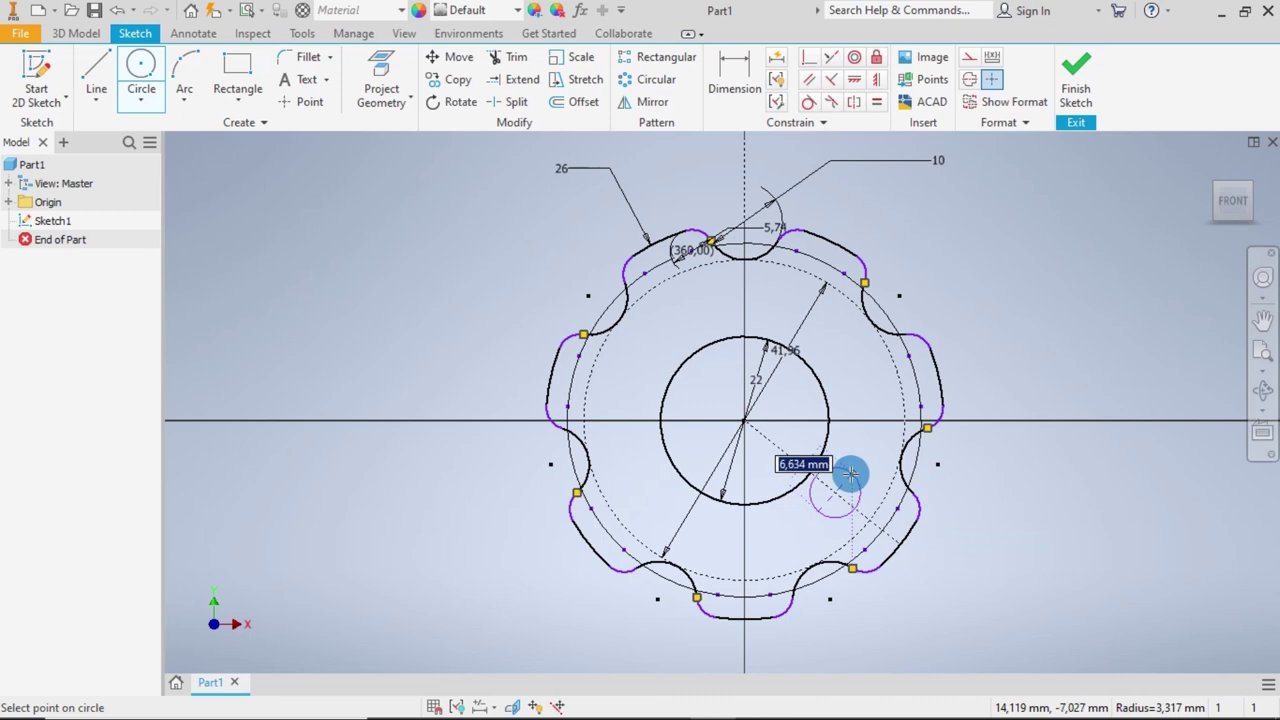
left_click(850, 474)
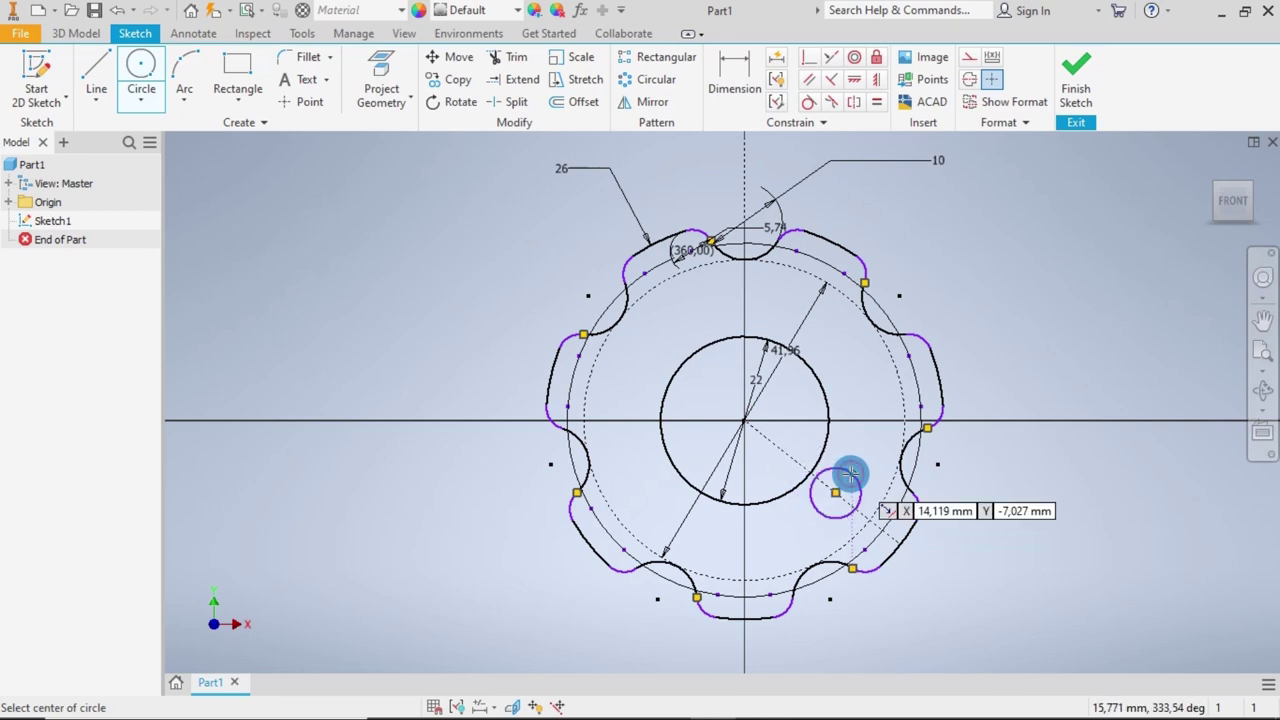
Dimension the small circle's diameter as 6 mm.
left_click(726, 60)
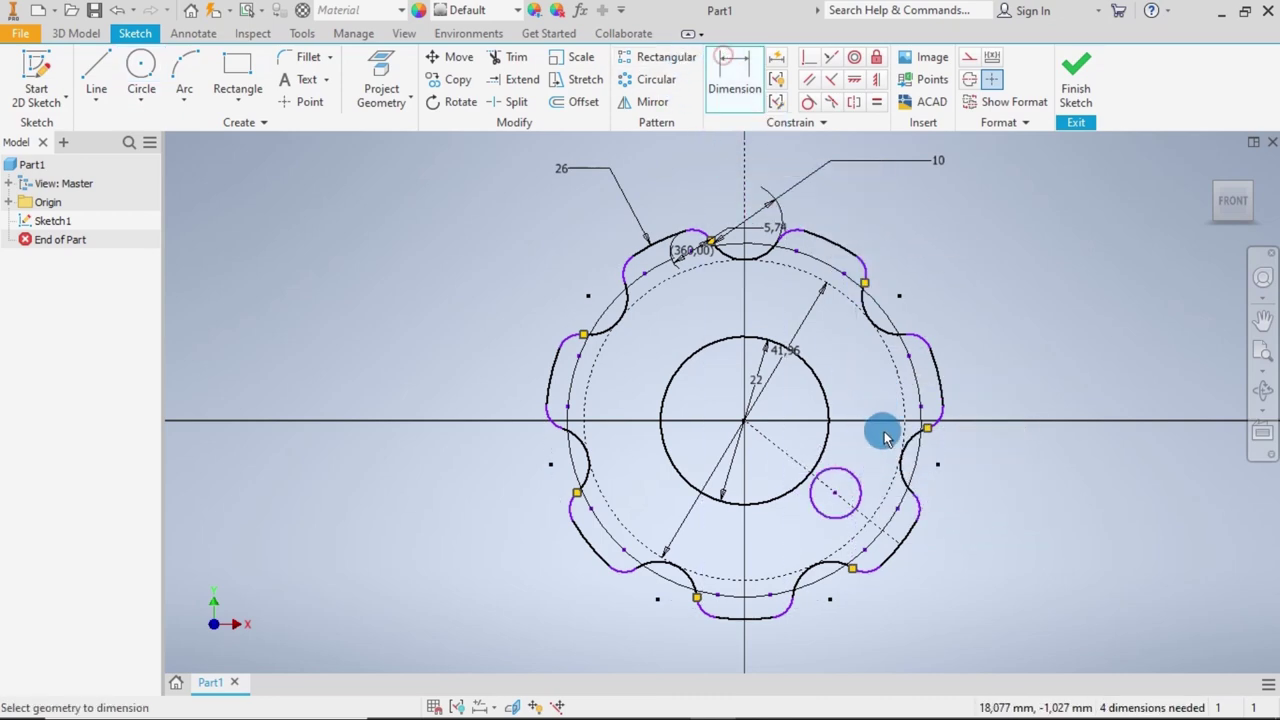
left_click(850, 476)
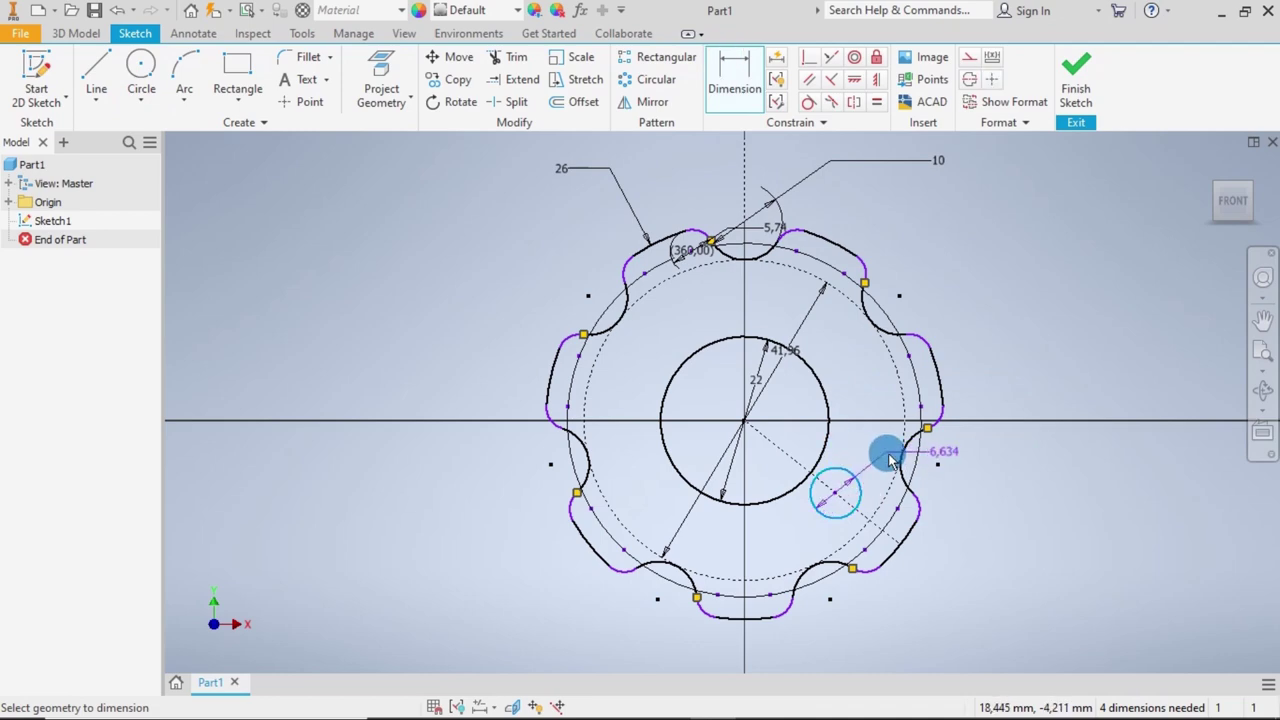
left_click(920, 598)
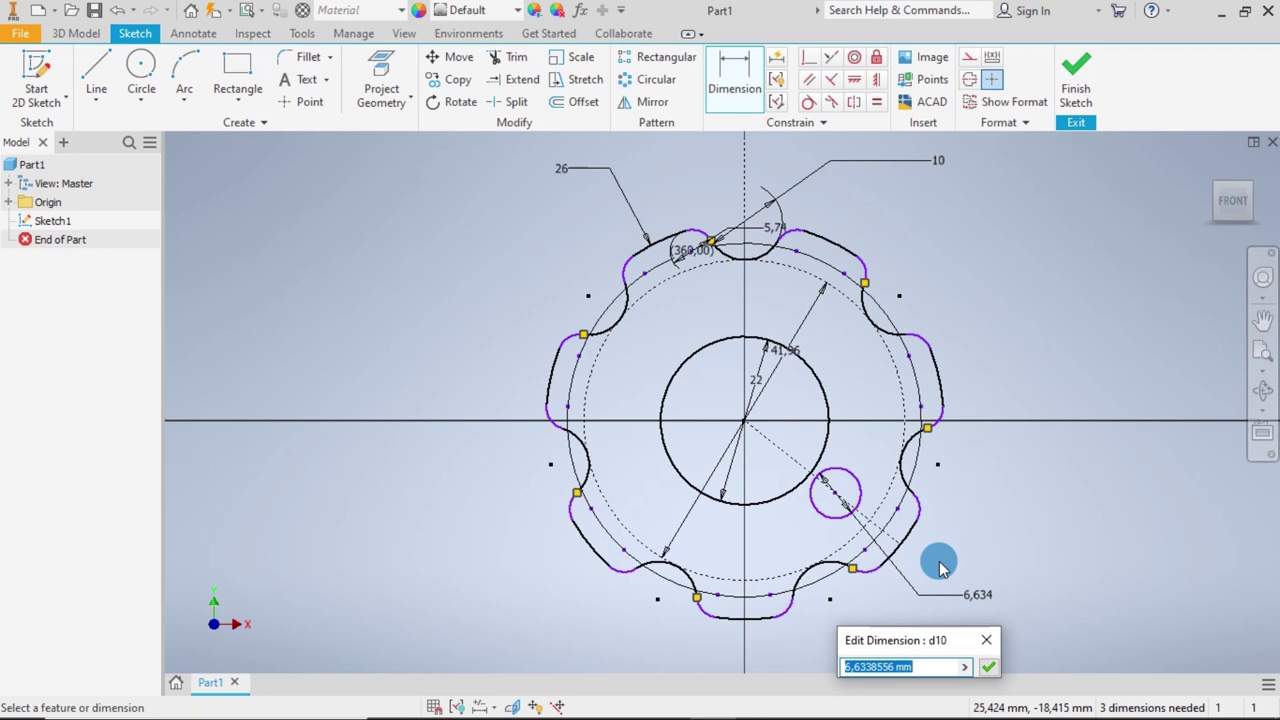
type("6")
key("Return")
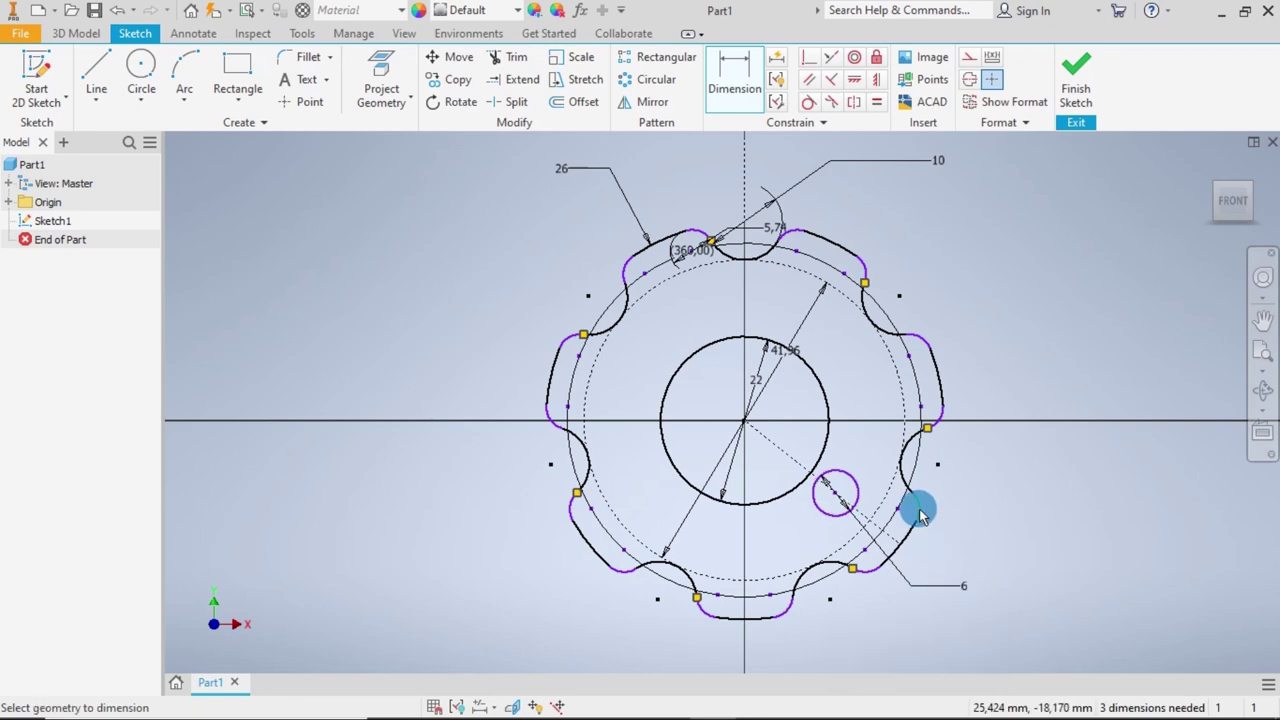
left_click(728, 55)
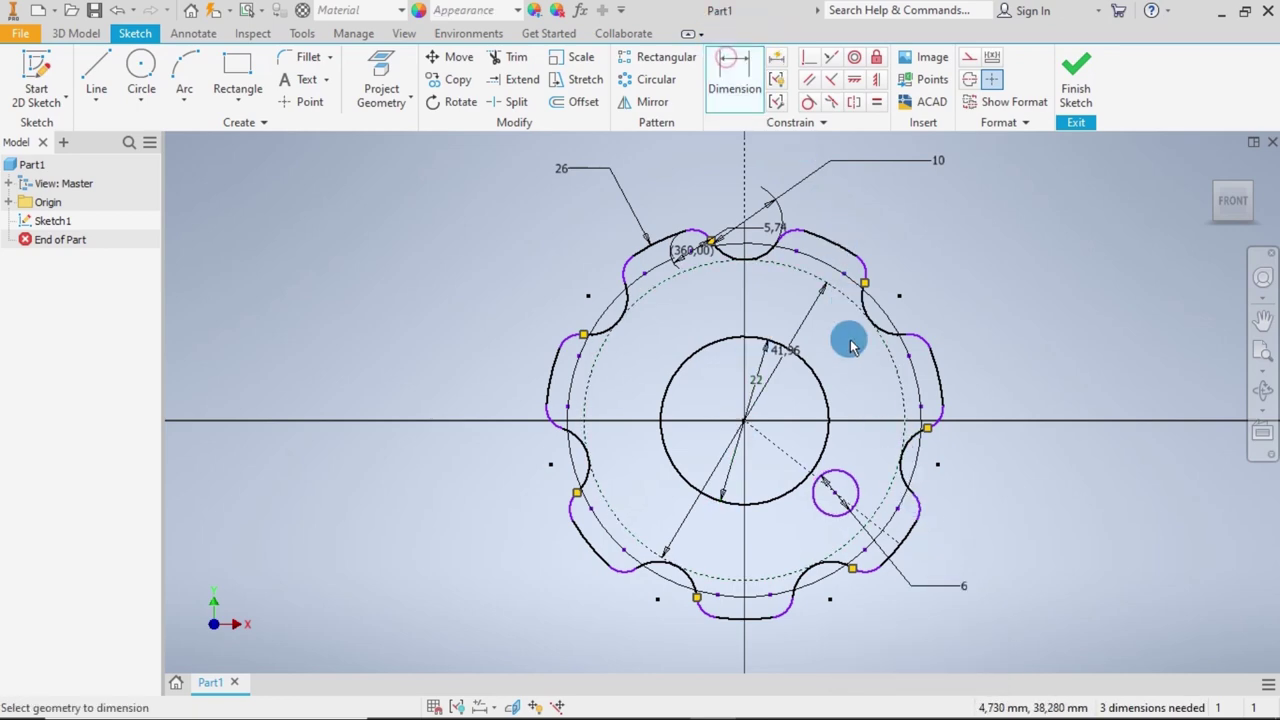
Draw a horizontal construction line from the origin to a point beyond the part's right-hand outline.
left_click(97, 65)
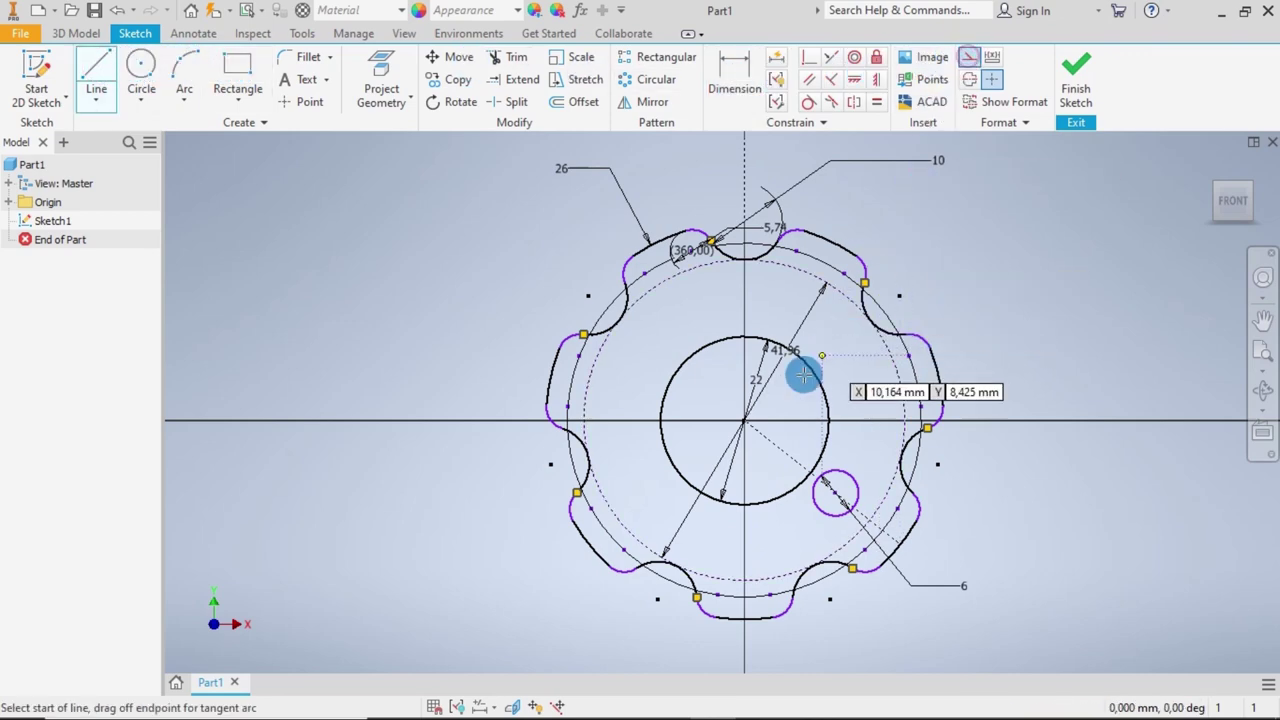
left_click(744, 420)
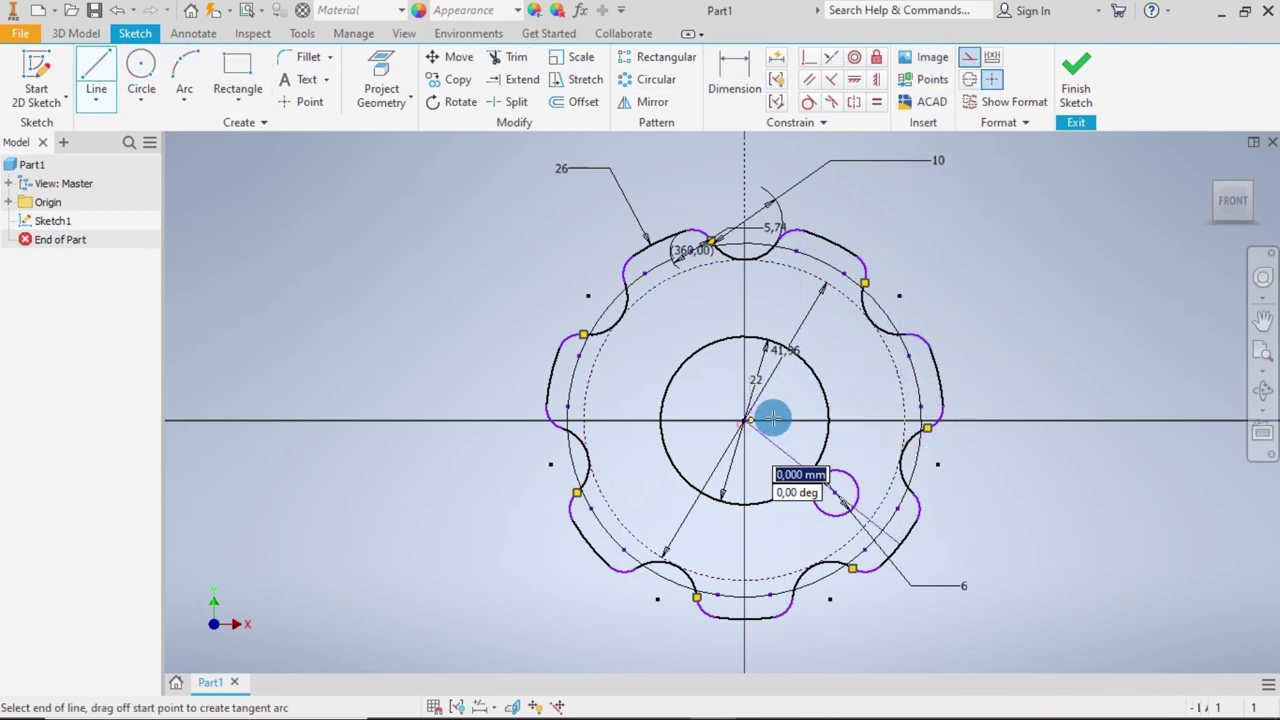
left_click(1024, 420)
key("Escape")
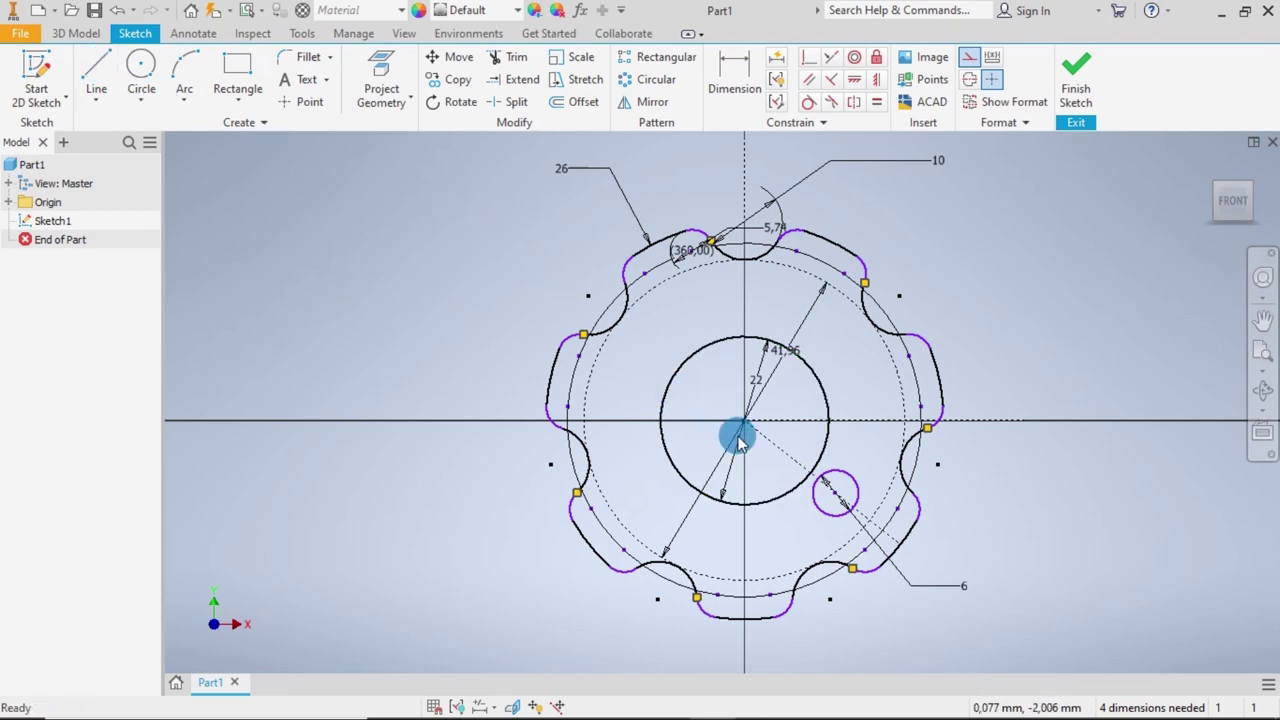
Replace the diagonal construction line with a 20 mm one in the same direction and make the small circle's centre coincident with its outer endpoint.
left_click(776, 447)
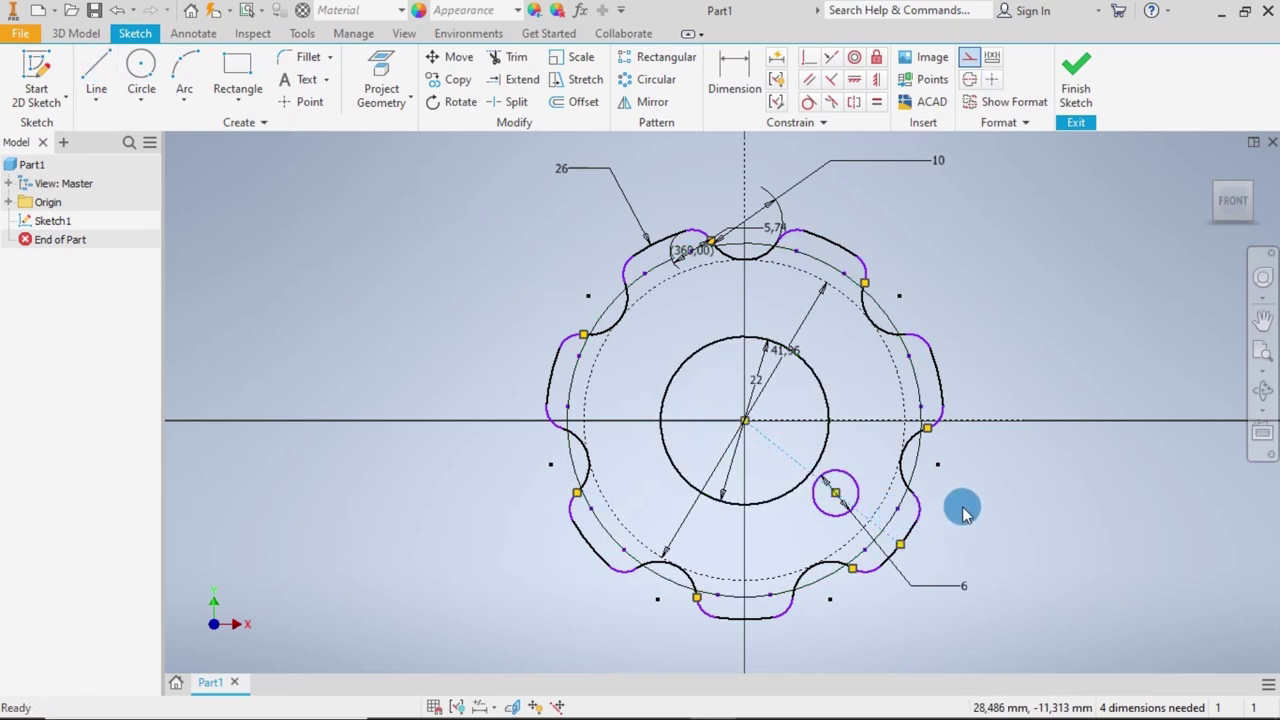
key("Delete")
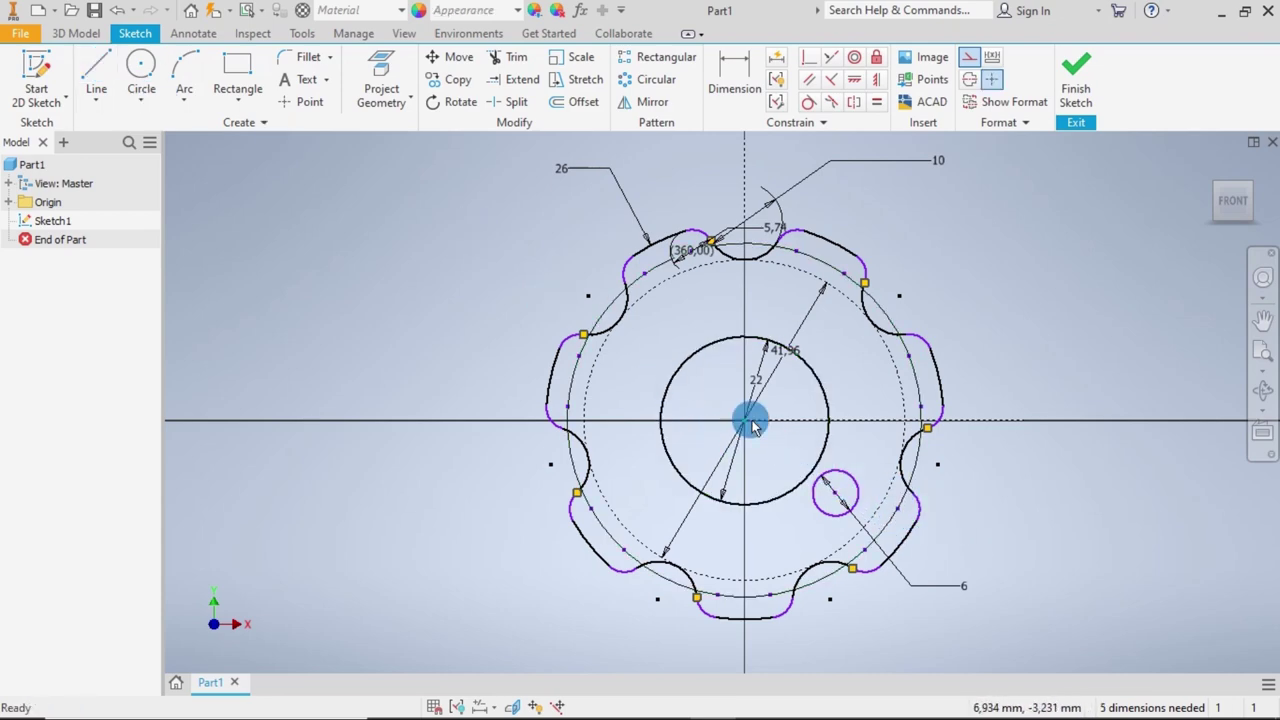
left_click(97, 70)
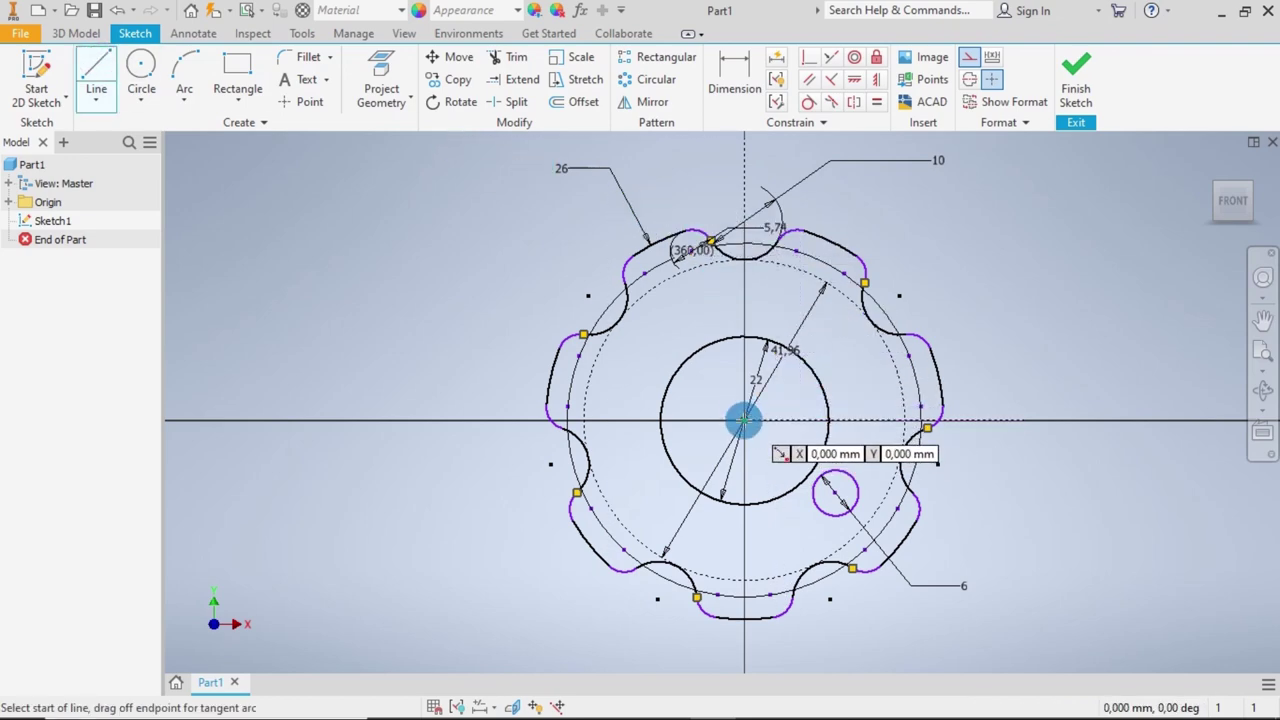
left_click(743, 420)
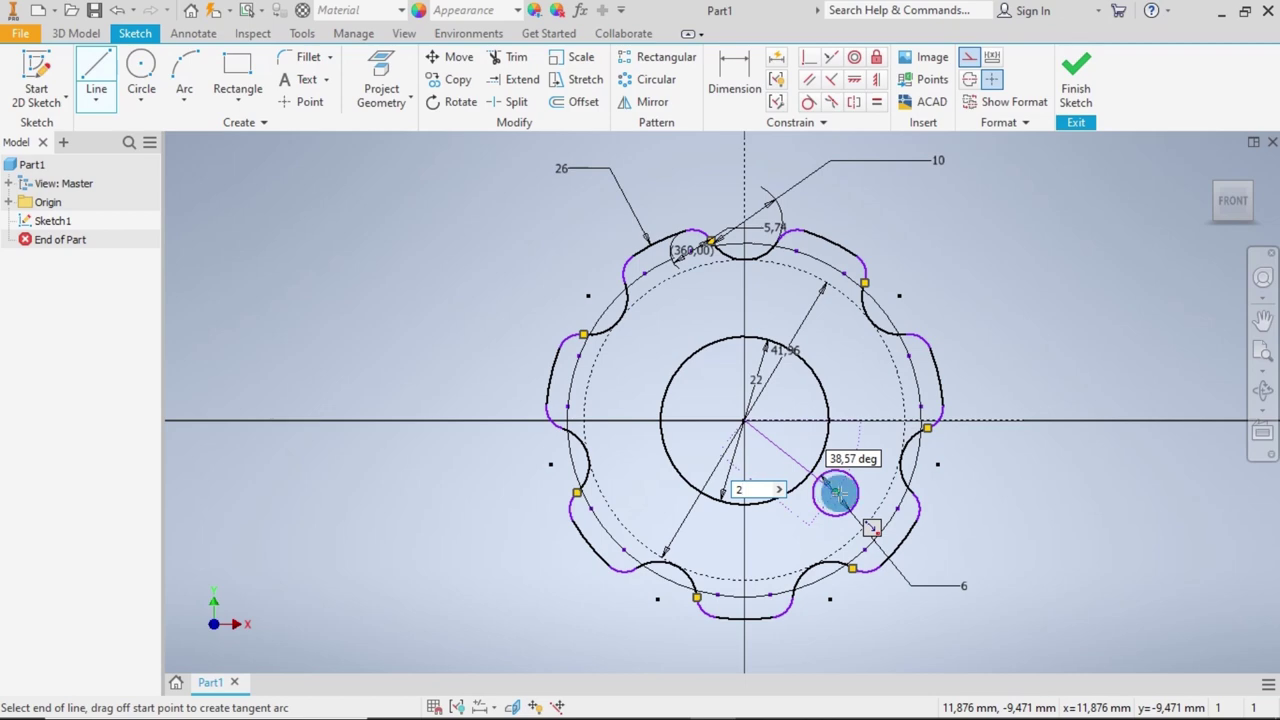
left_click(901, 533)
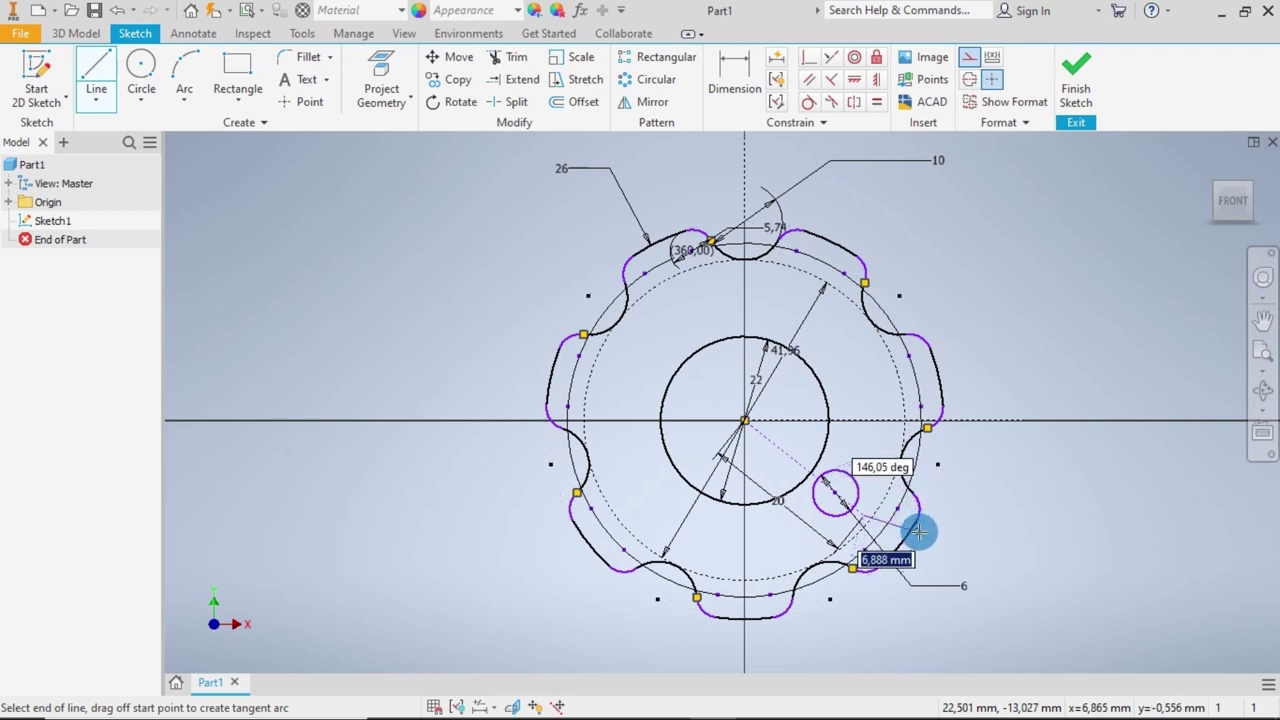
key("Escape")
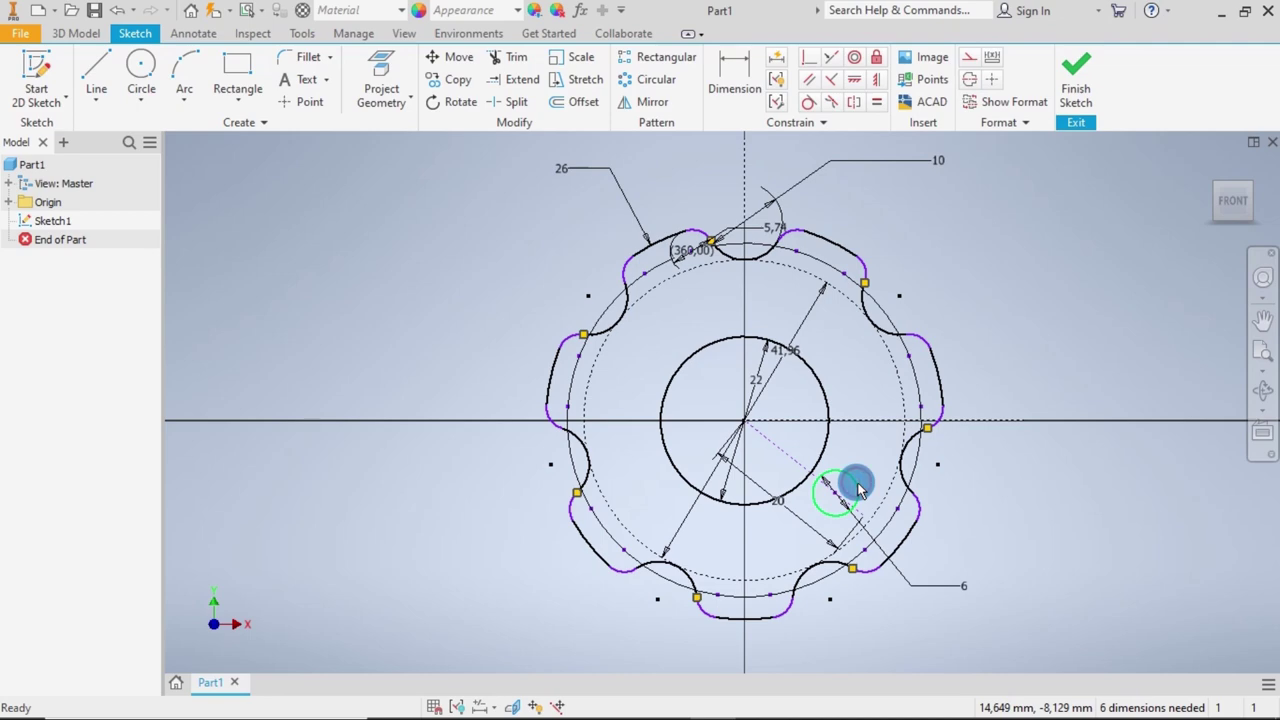
left_click(810, 62)
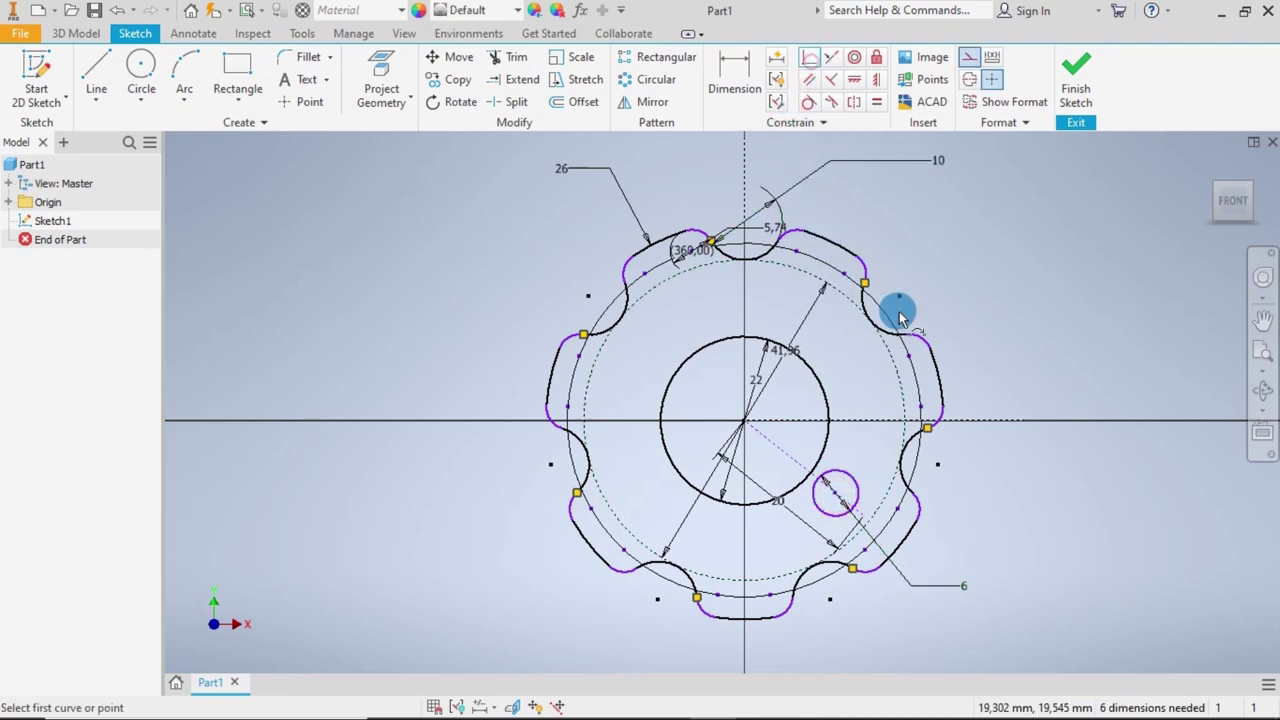
left_click(834, 491)
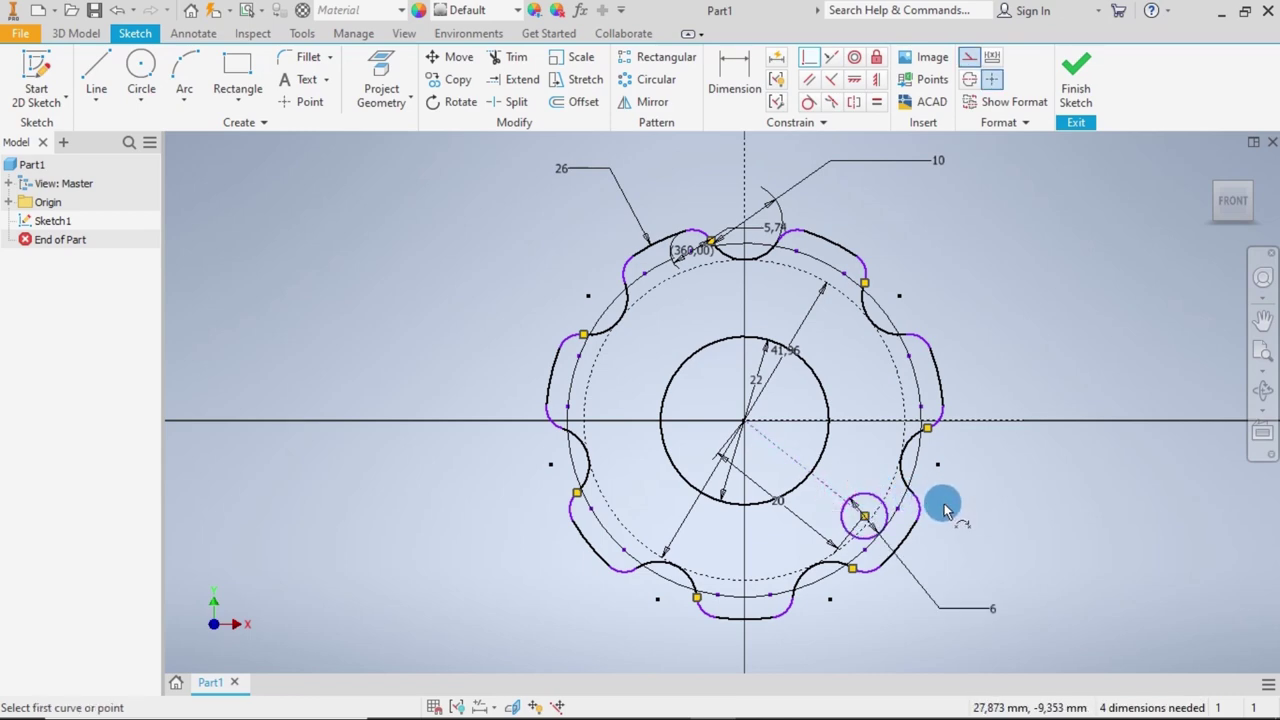
Draw a construction line about 6 mm long from the small circle's centre to the midpoint of the adjacent outer arc.
scroll(945, 510, "up", 5)
scroll(927, 533, "down", 3)
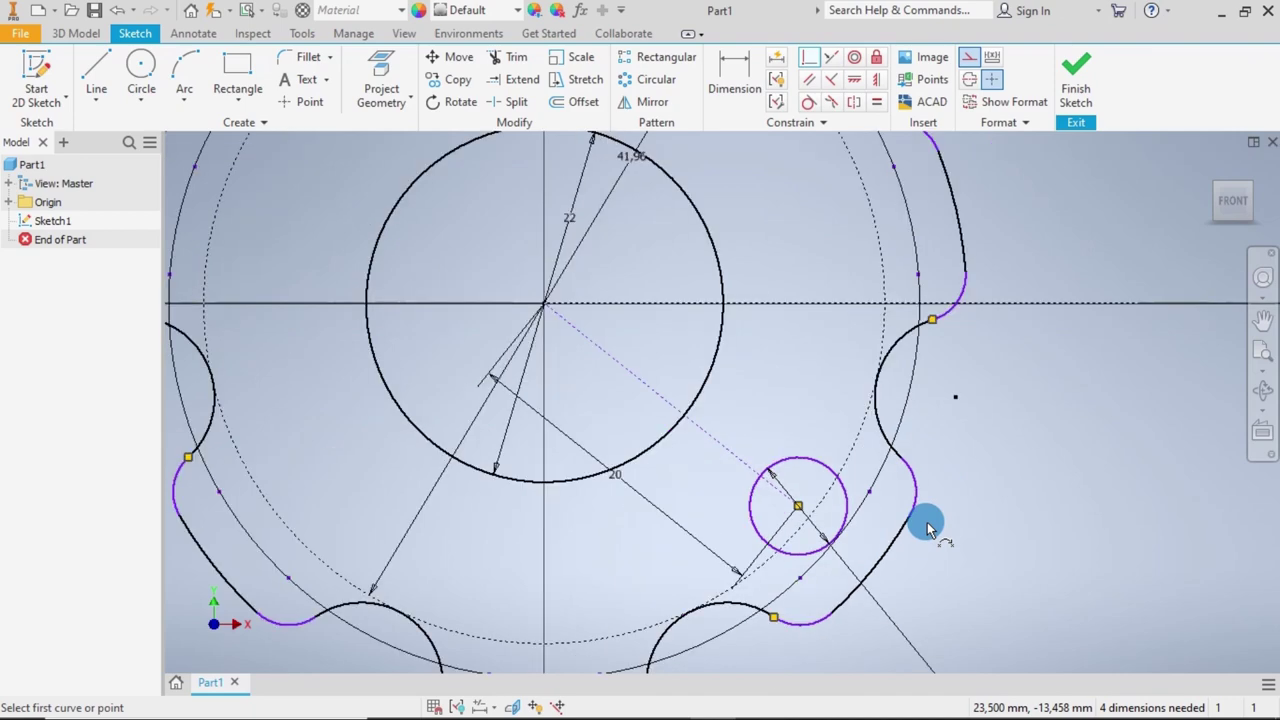
left_click(96, 68)
left_click(797, 507)
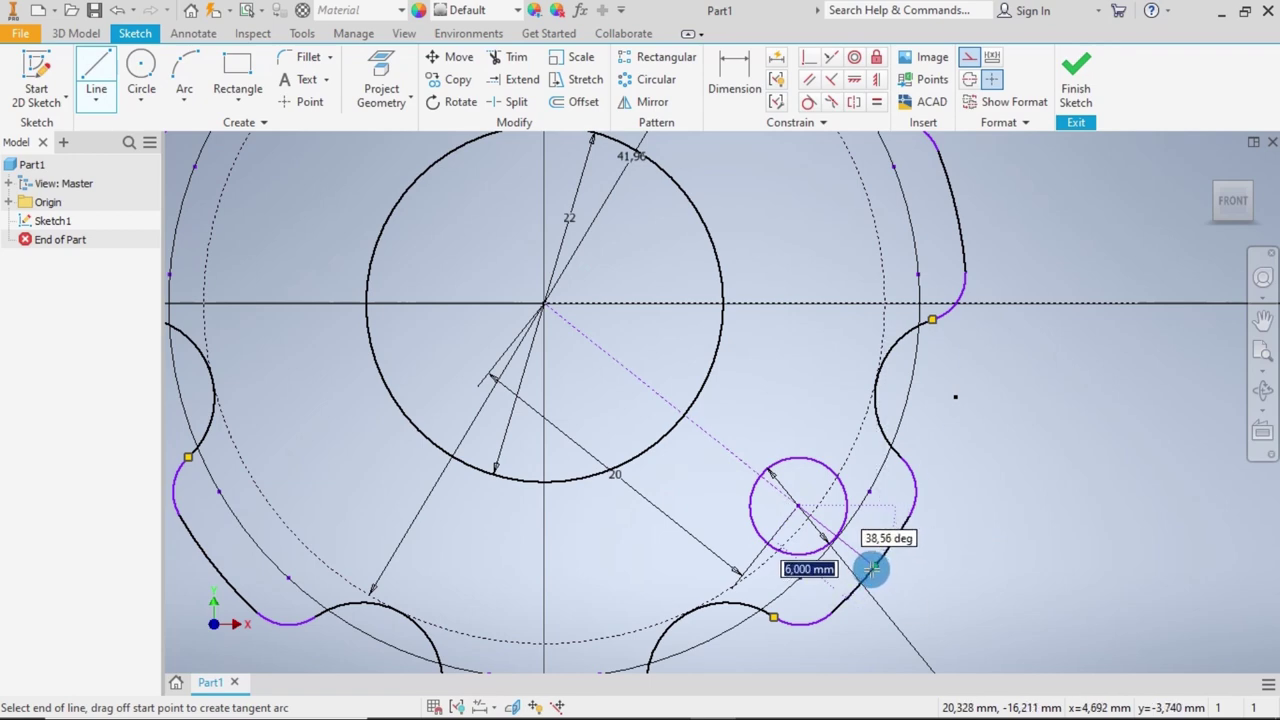
double_click(873, 567)
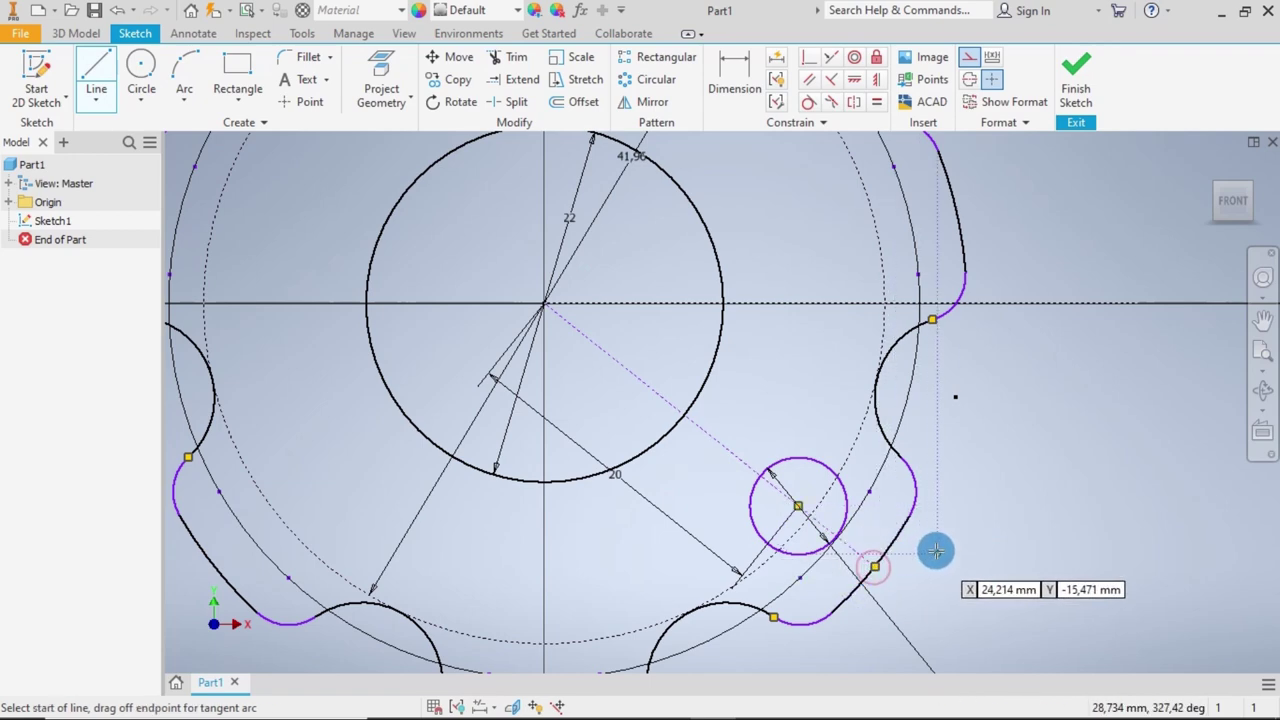
key("Escape")
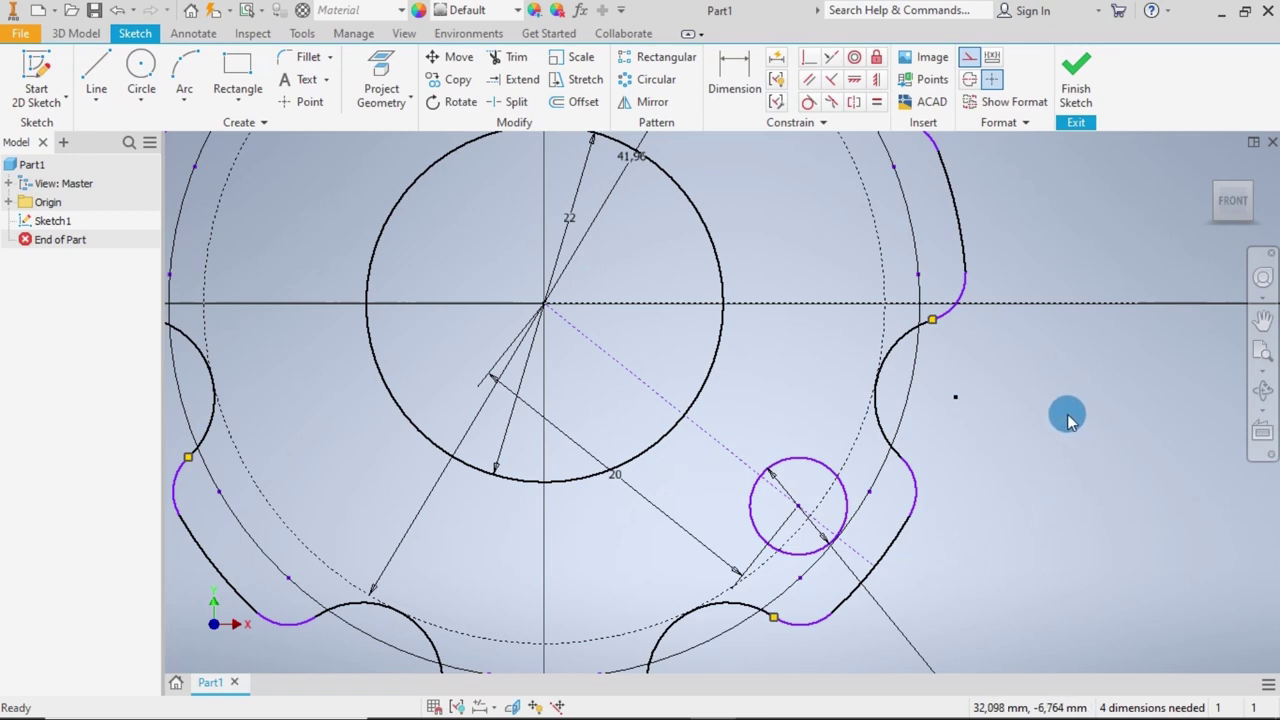
Create a non-associative circular pattern of the 6 mm circle around the origin with 7 instances over 360 degrees.
scroll(1062, 400, "down", 5)
scroll(1060, 380, "up", 4)
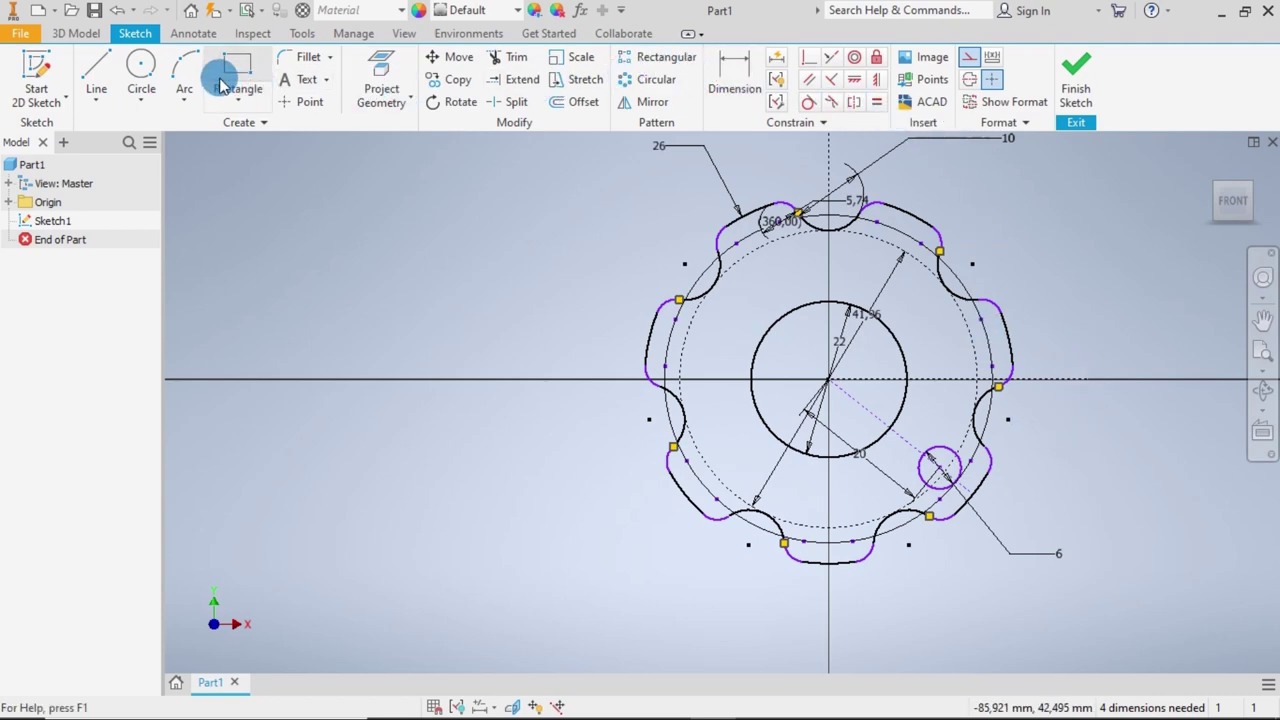
left_click(637, 82)
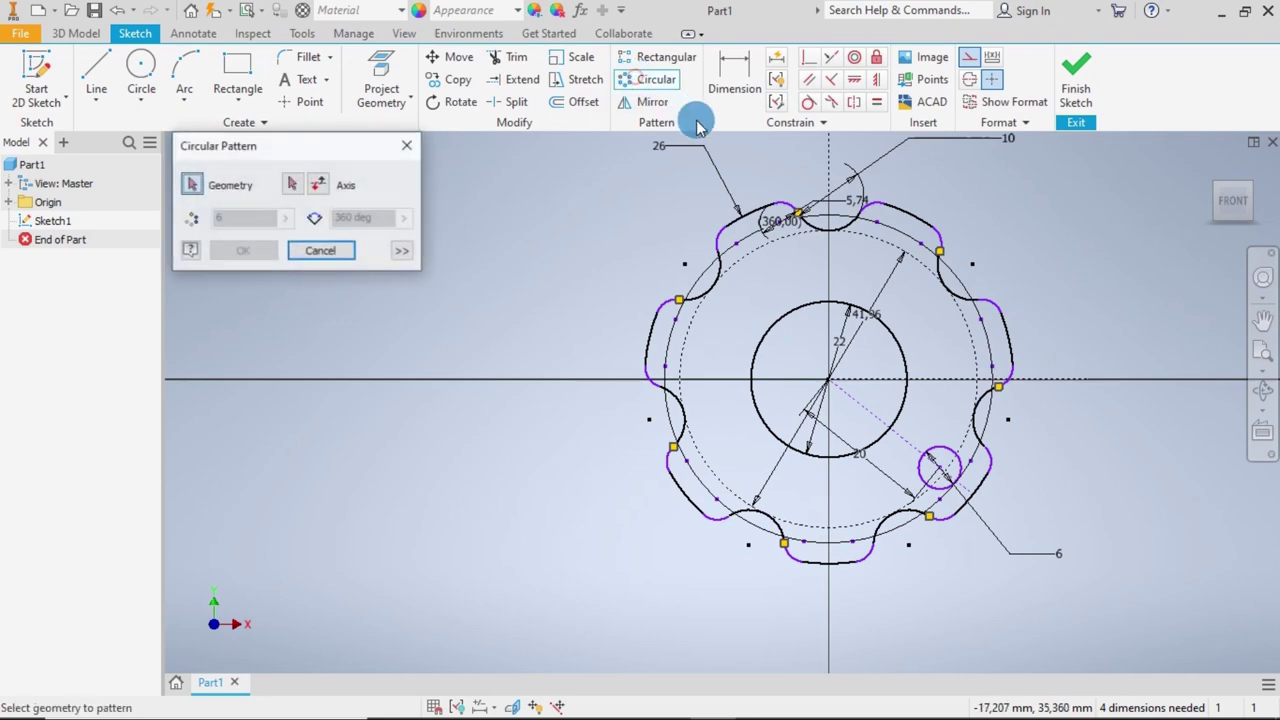
left_click(945, 452)
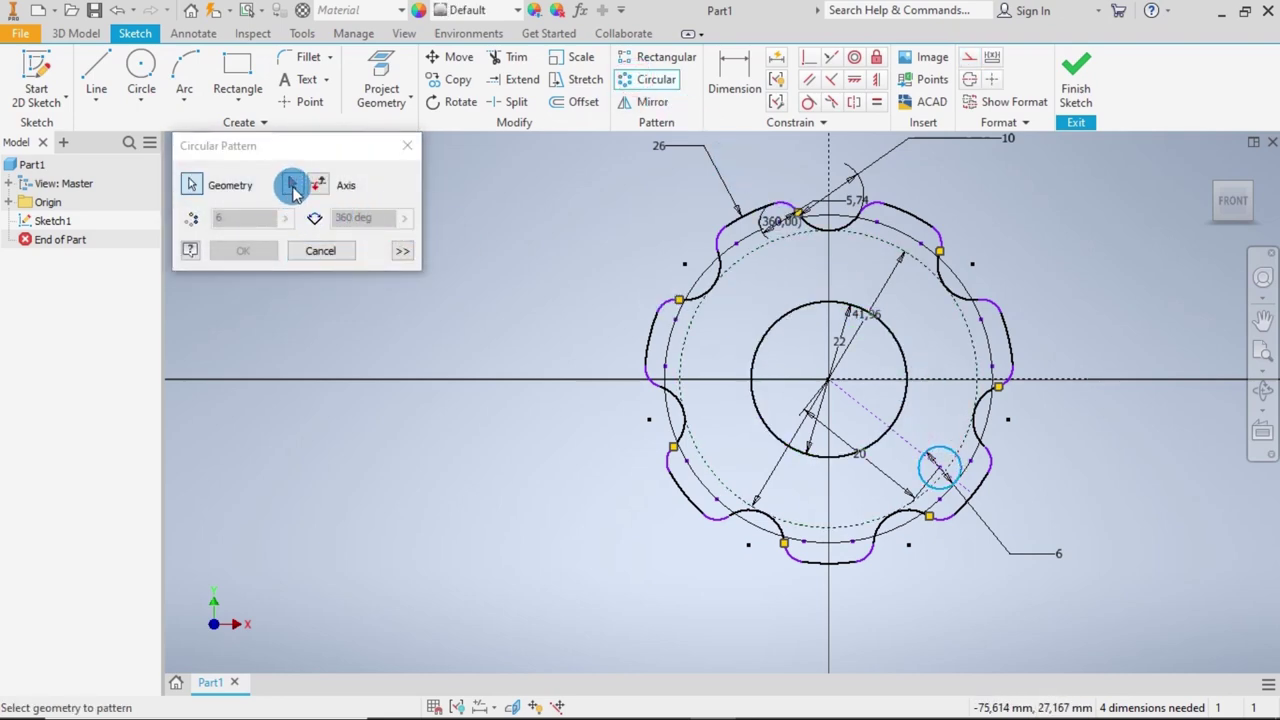
left_click(293, 188)
left_click(829, 379)
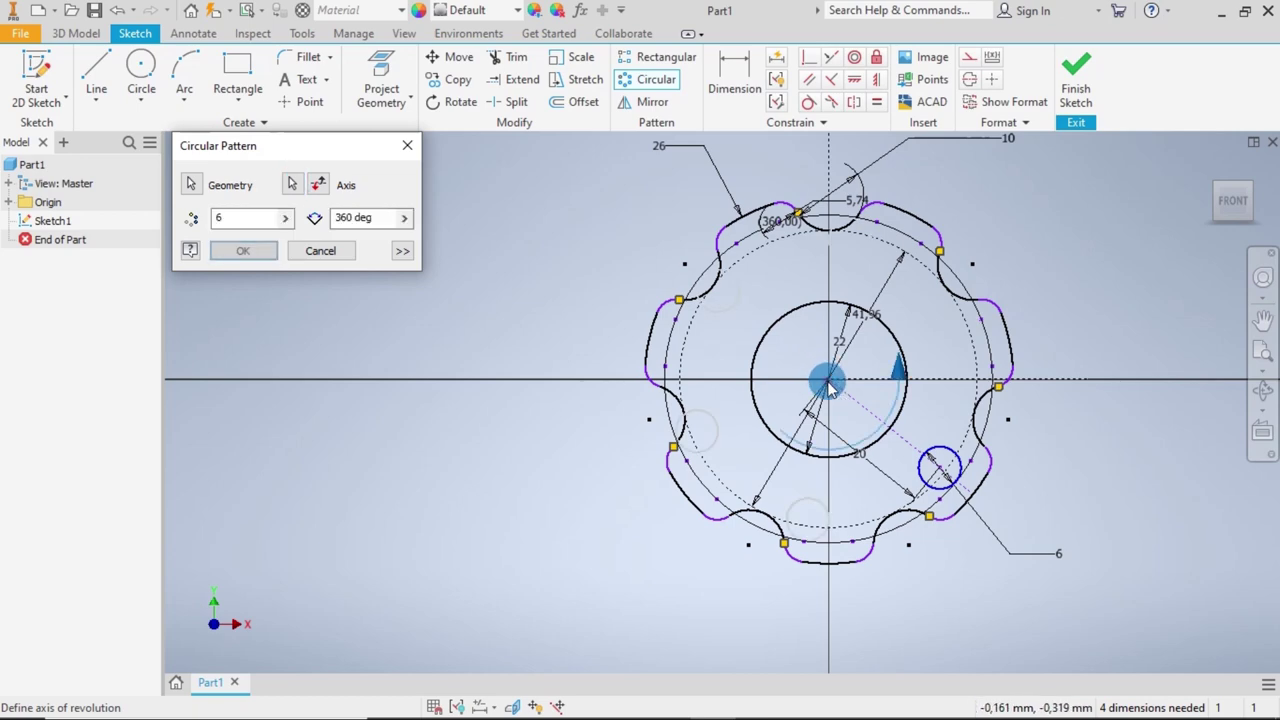
double_click(234, 218)
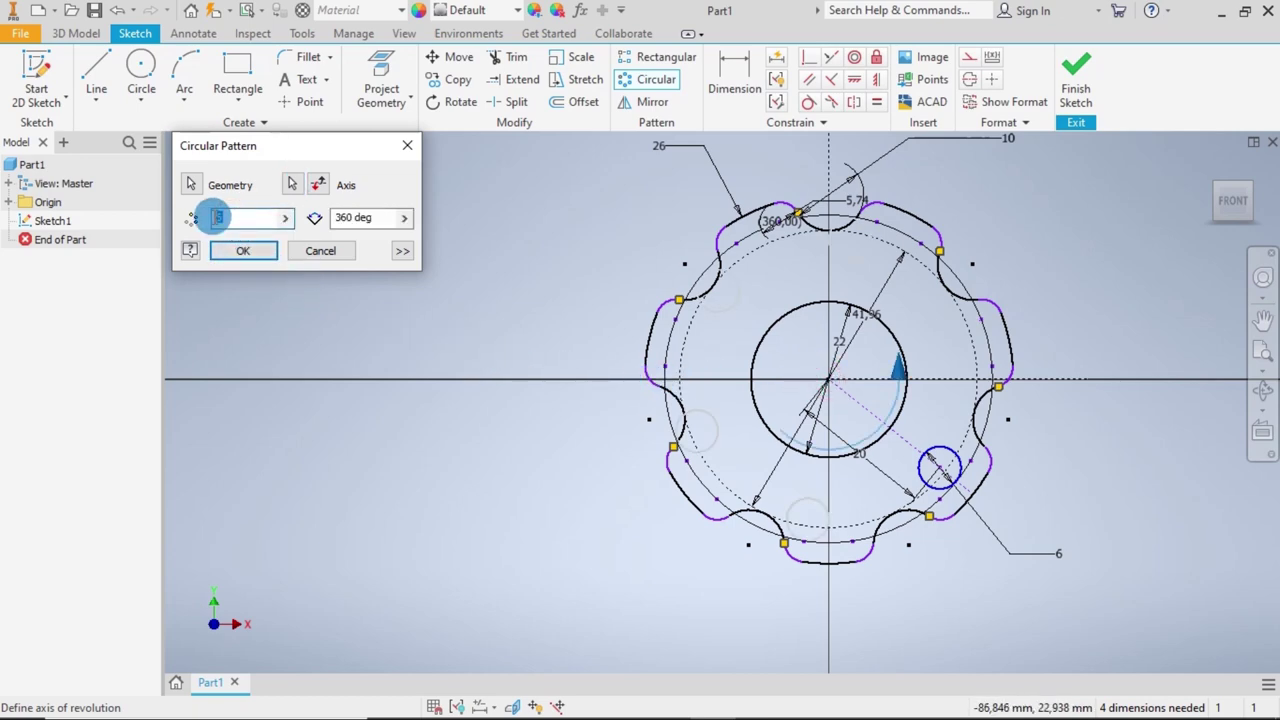
left_click(401, 254)
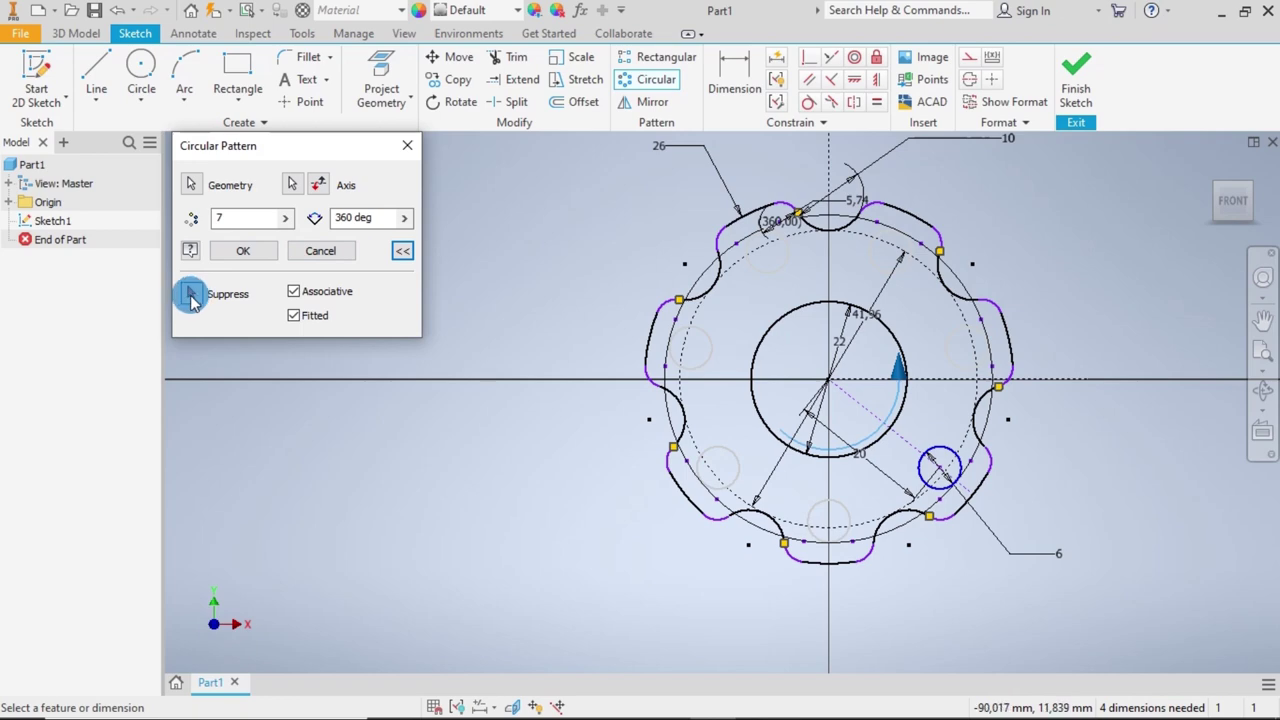
left_click(192, 296)
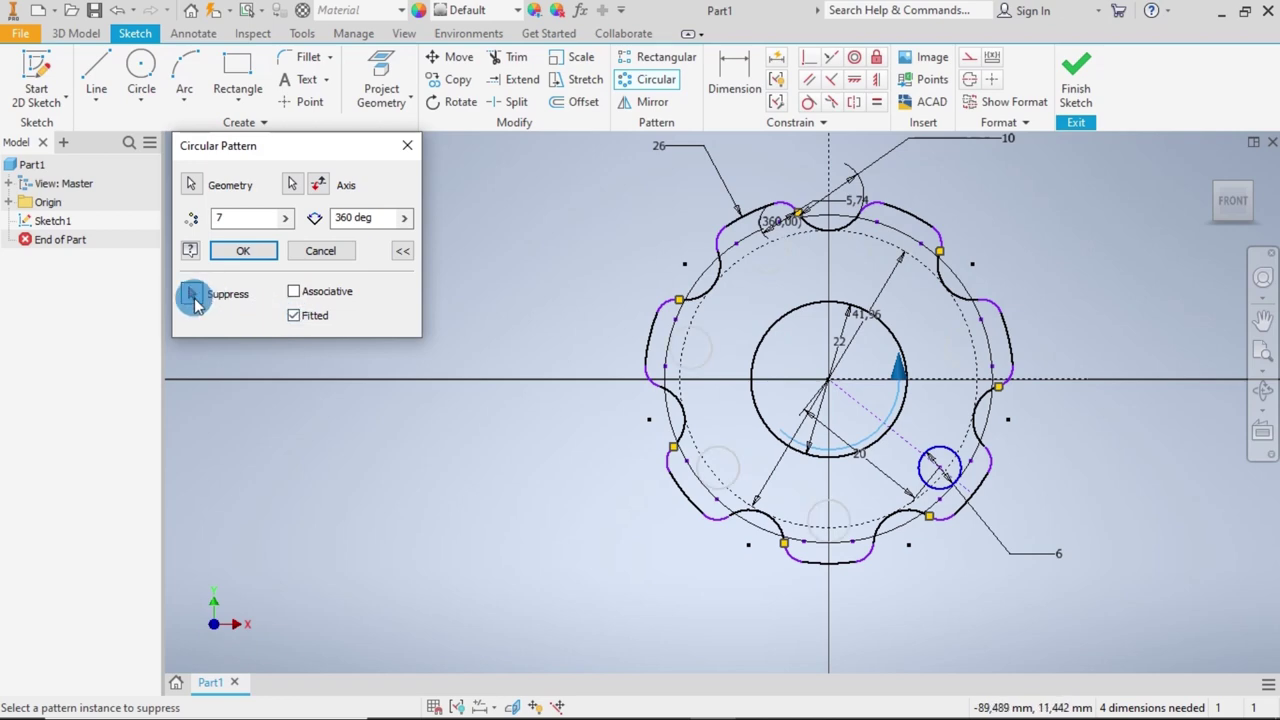
left_click(250, 254)
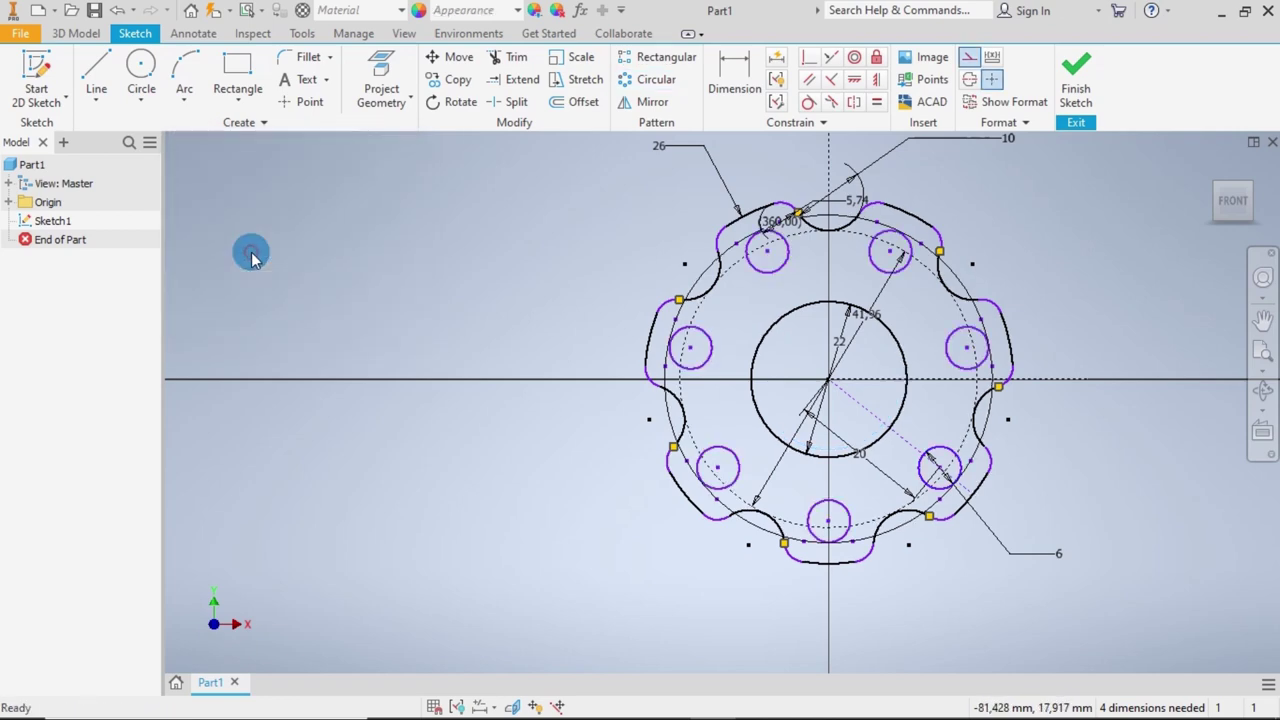
Finish the sketch and extrude the notched ring profile with its holes 13 mm.
left_click(840, 508)
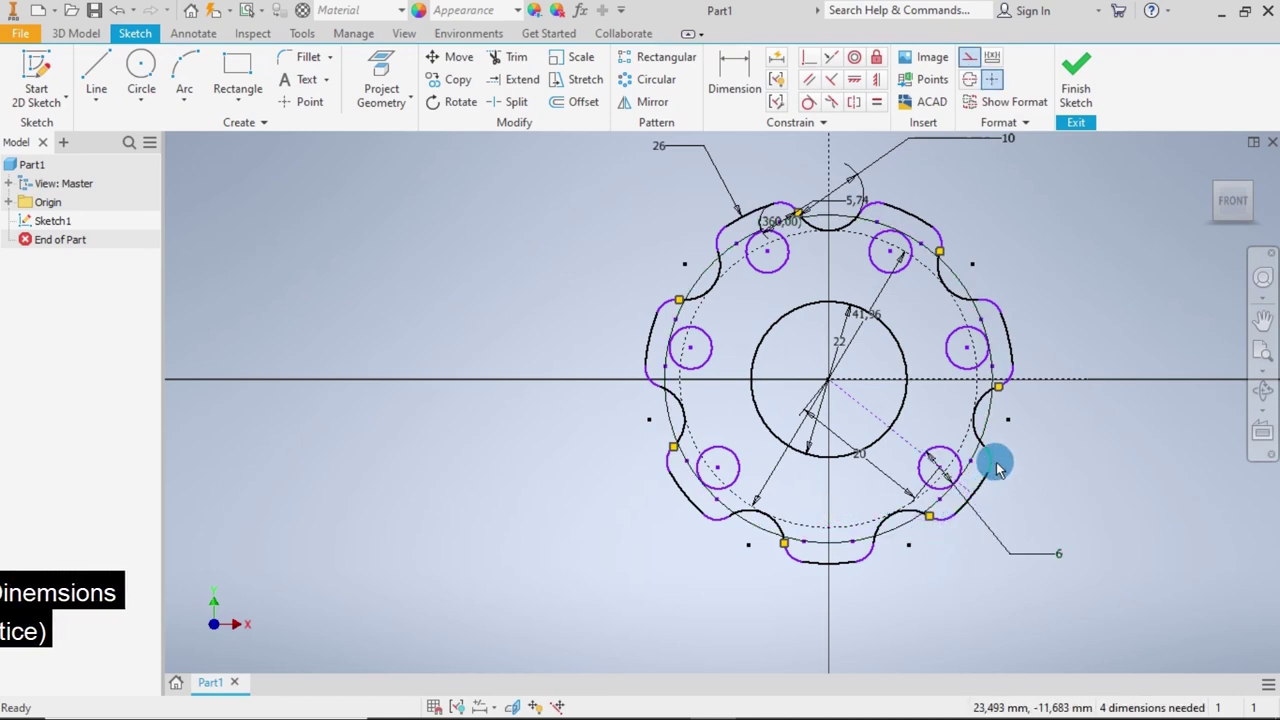
scroll(1134, 450, "up", 2)
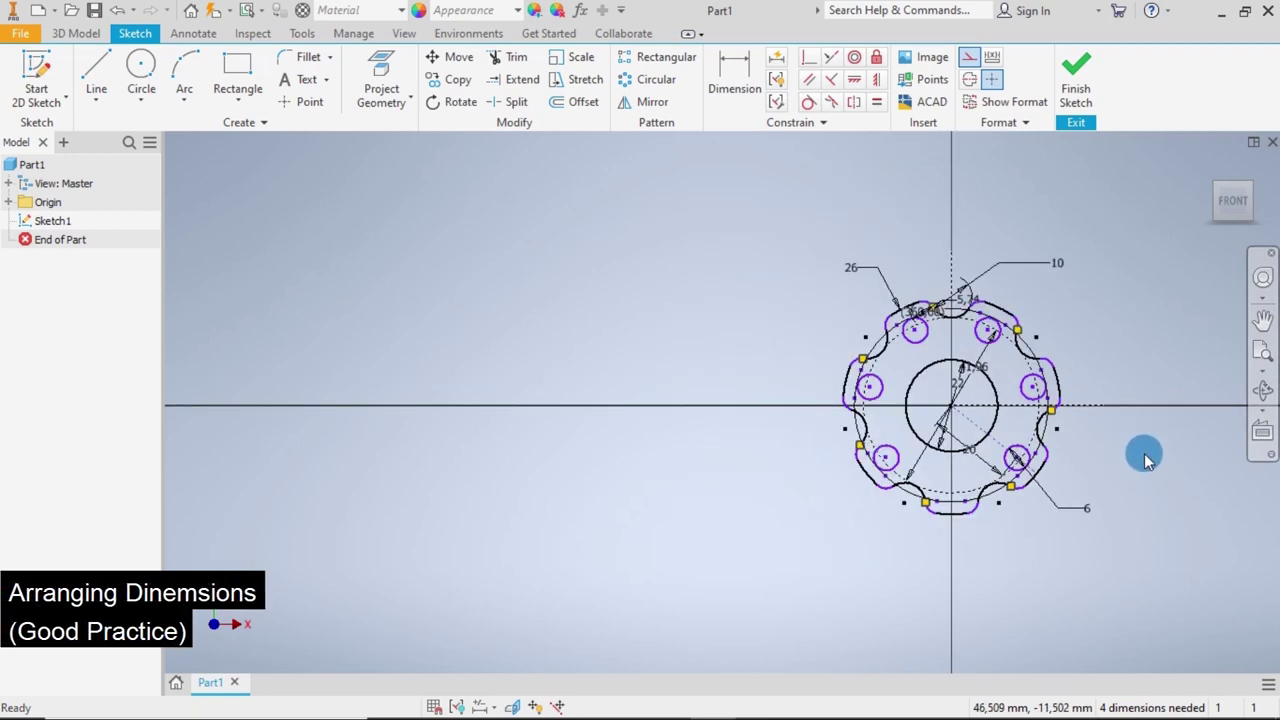
mouse_move(1145, 457)
middle_mouse_down()
mouse_move(980, 420)
mouse_move(833, 415)
middle_mouse_up()
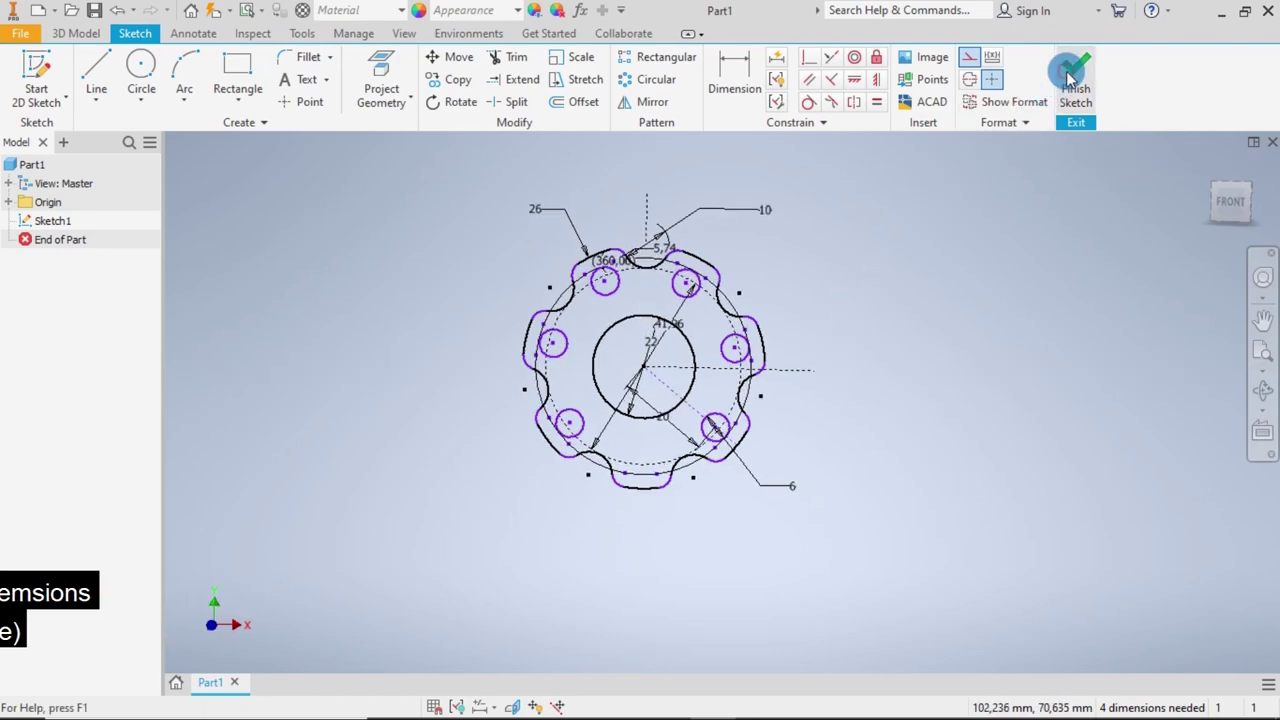
left_click(1070, 77)
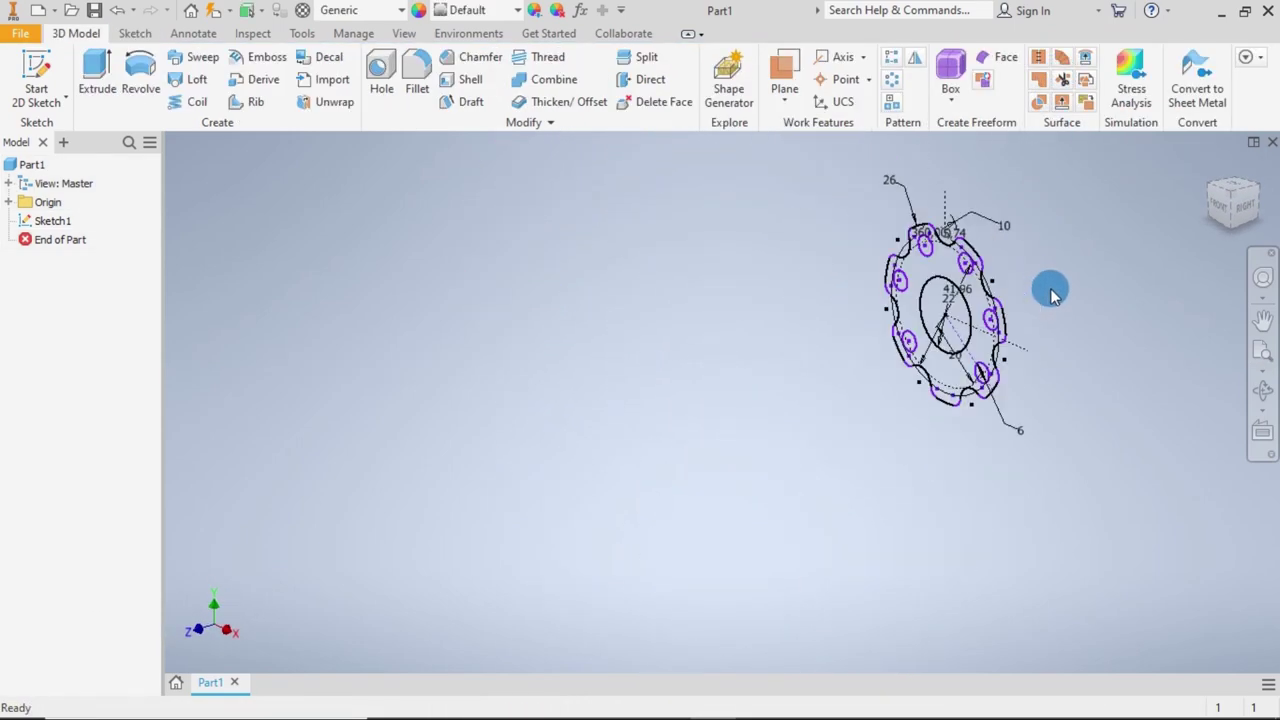
scroll(1050, 293, "up", 3)
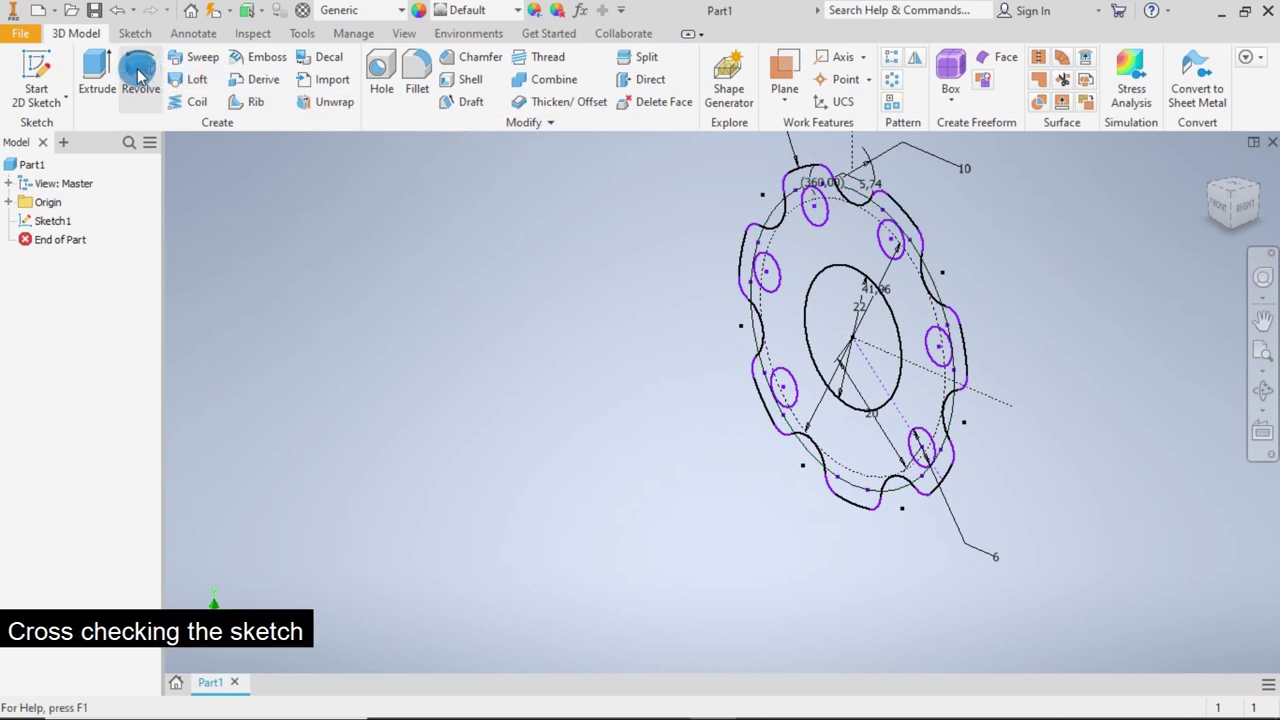
left_click(96, 68)
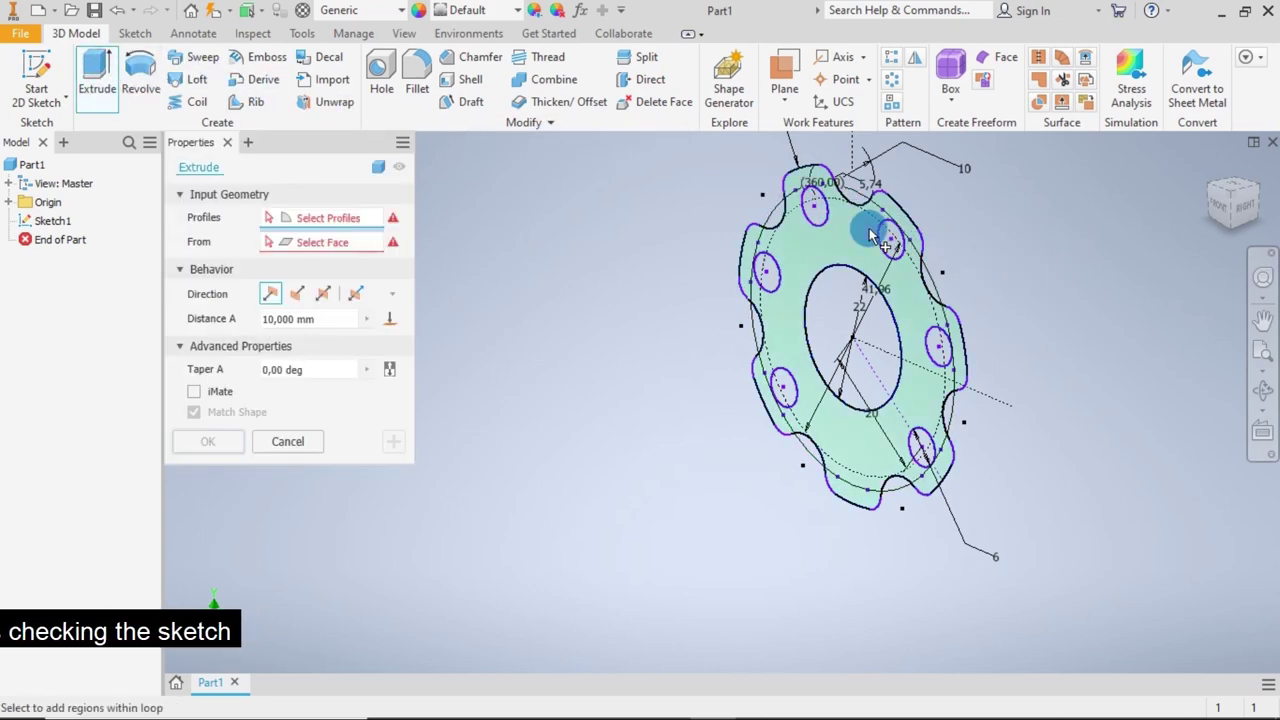
left_click(848, 232)
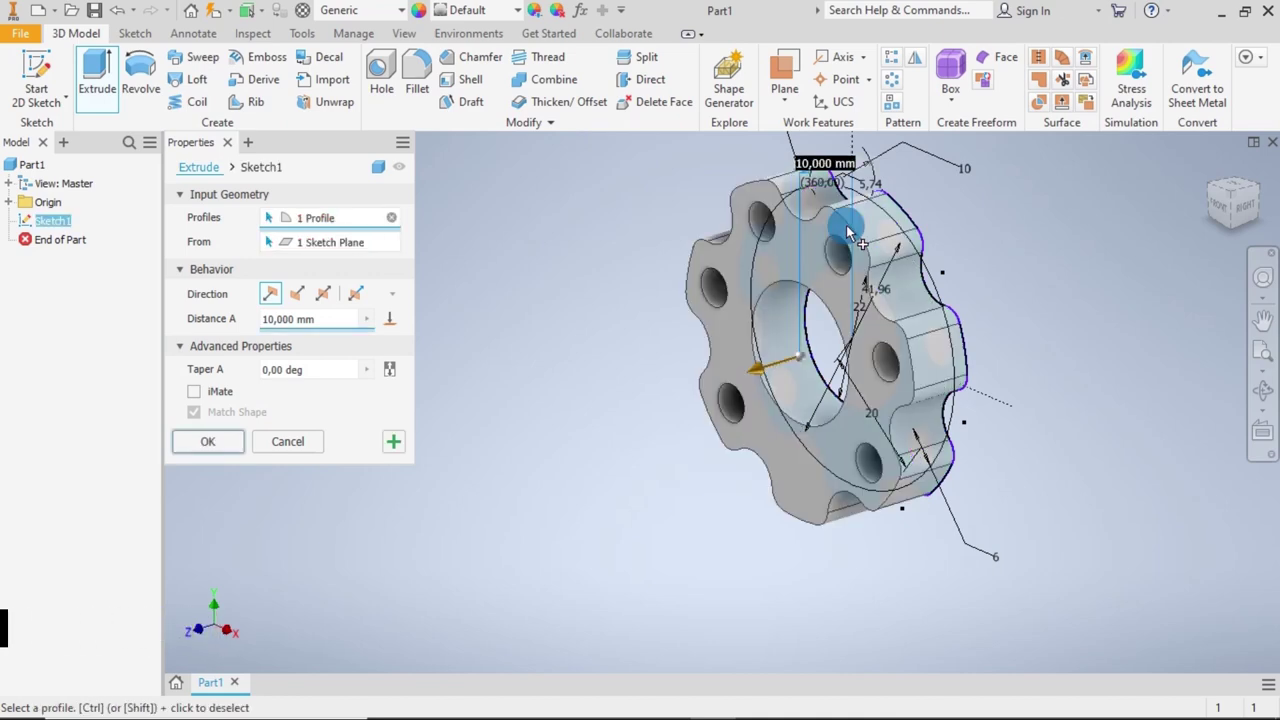
left_click(320, 319)
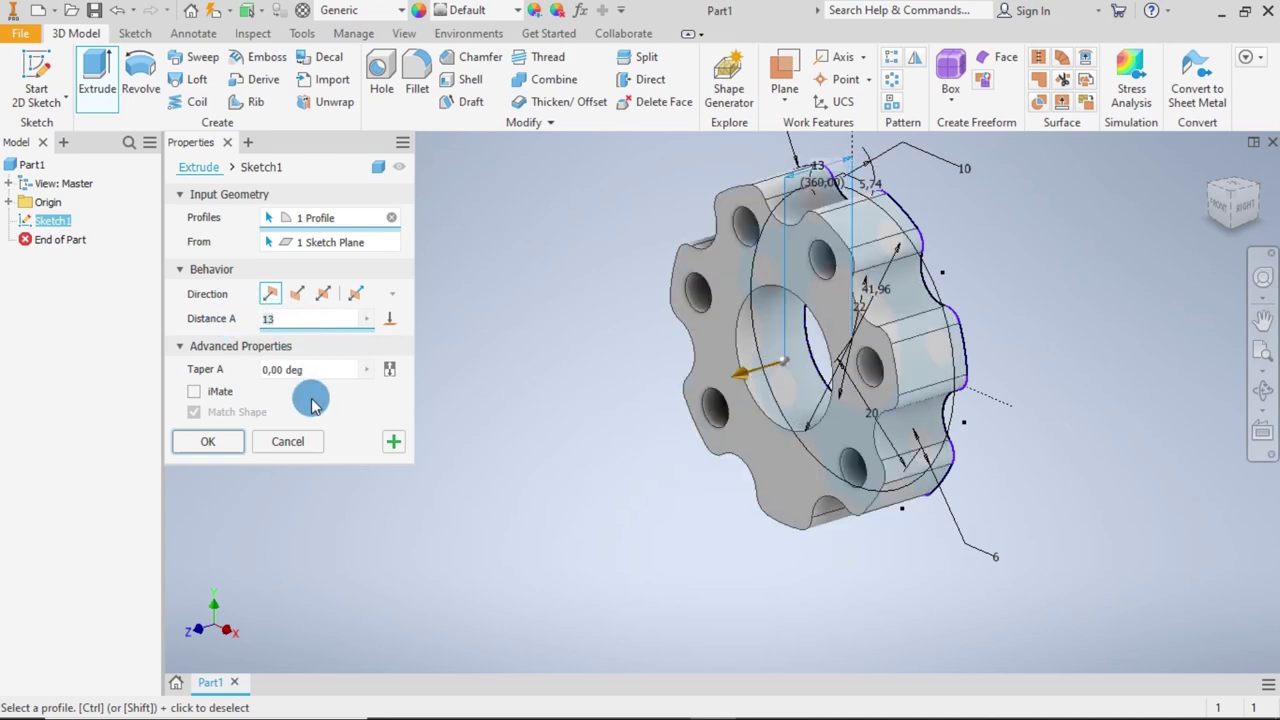
left_click(227, 438)
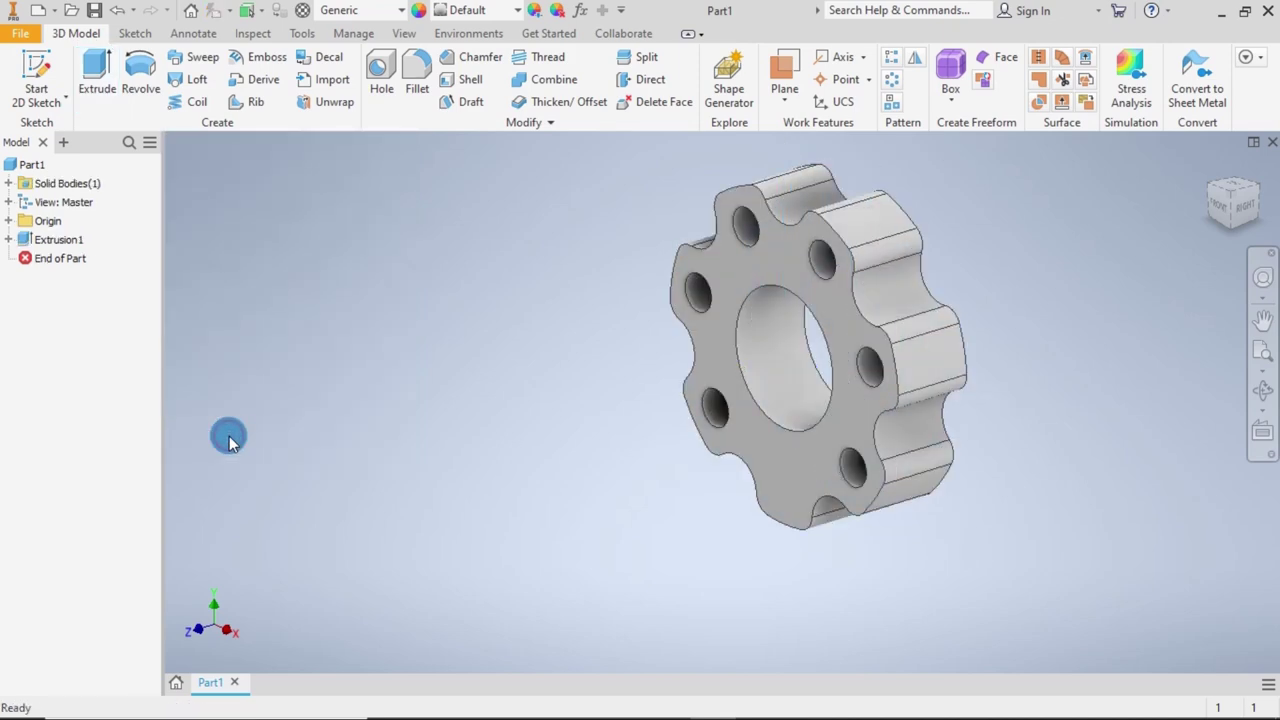
Start a new sketch on the XY plane.
left_click(8, 222)
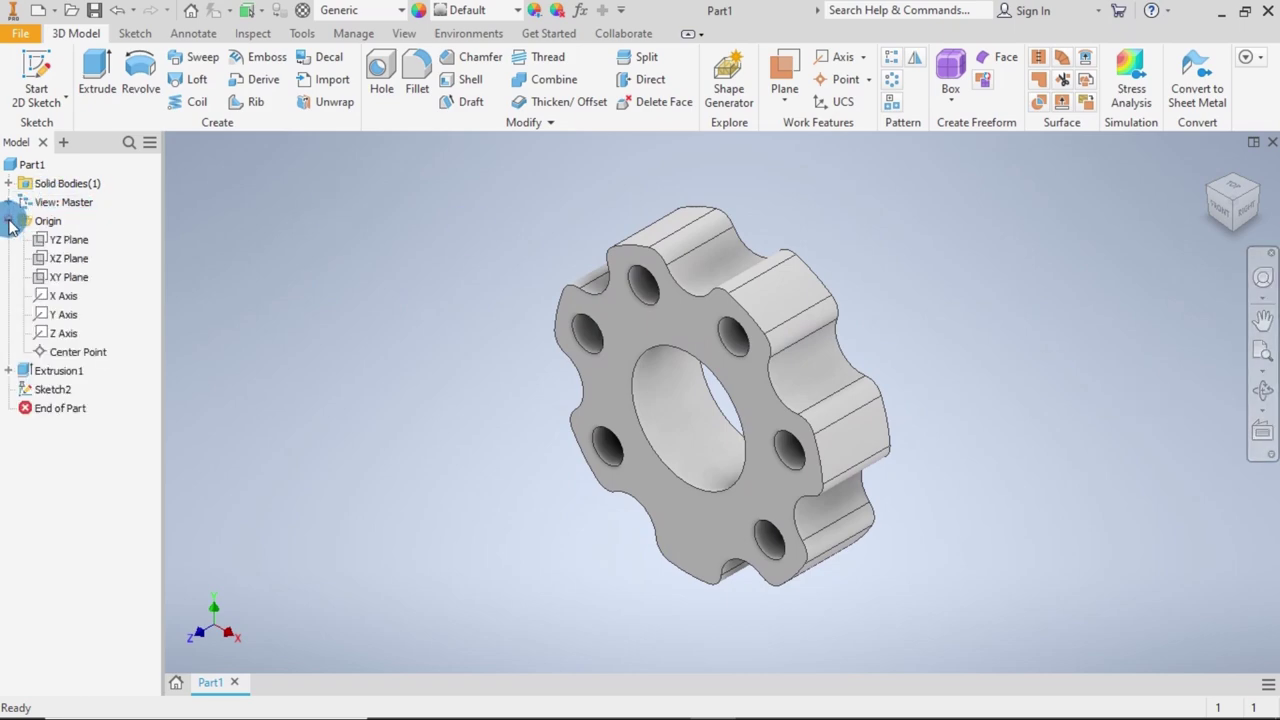
left_click(68, 283)
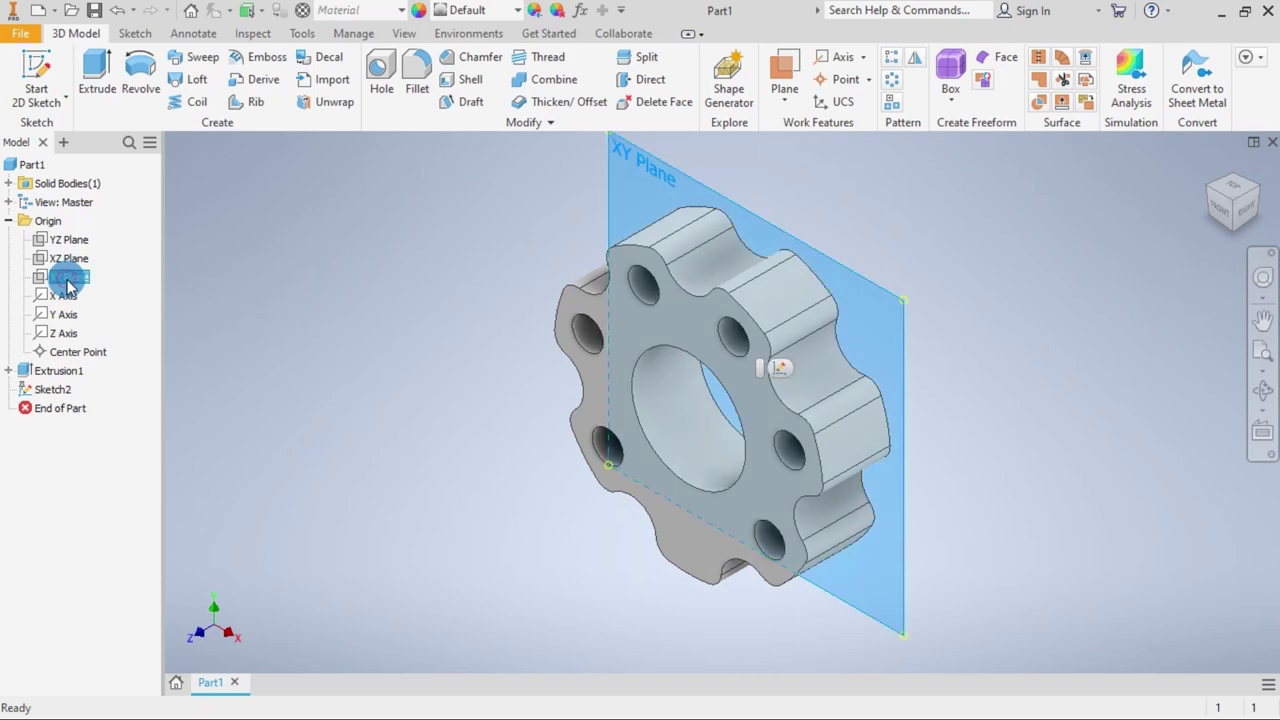
right_click(64, 282)
left_click(93, 333)
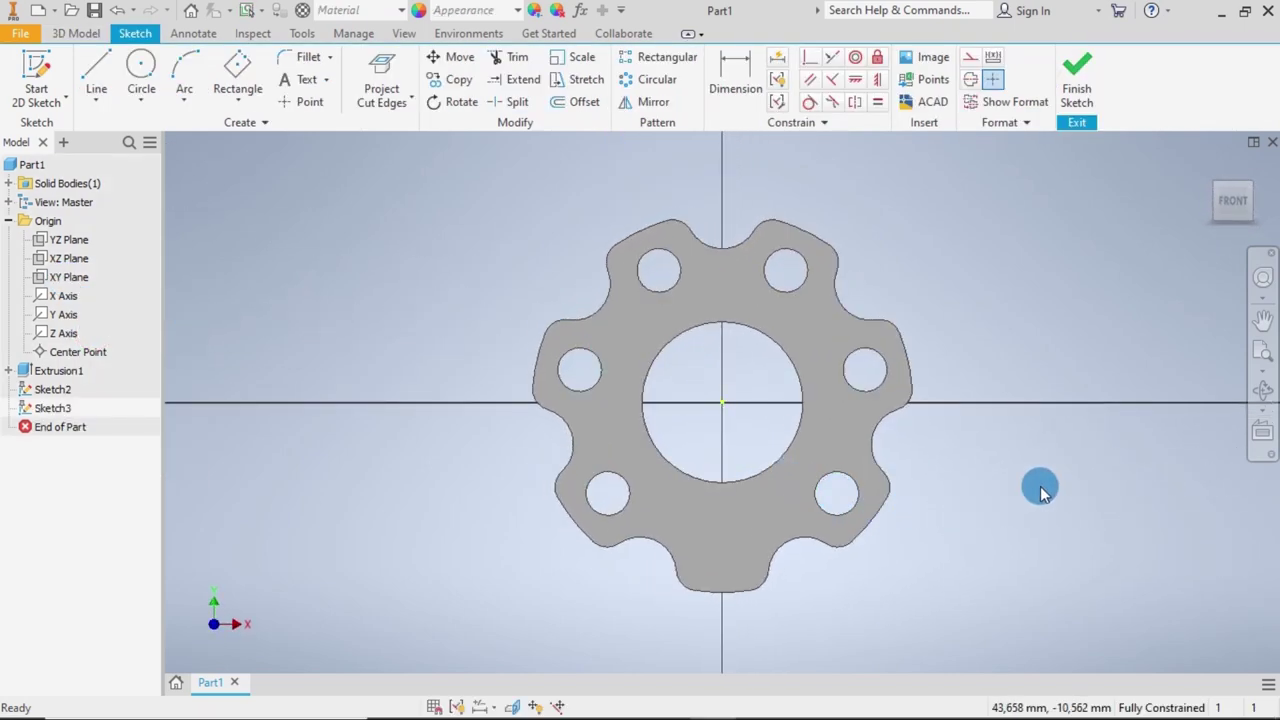
Draw two circles centred on the origin, one 28 mm in diameter and one about 63 mm in diameter around the part.
left_click(140, 68)
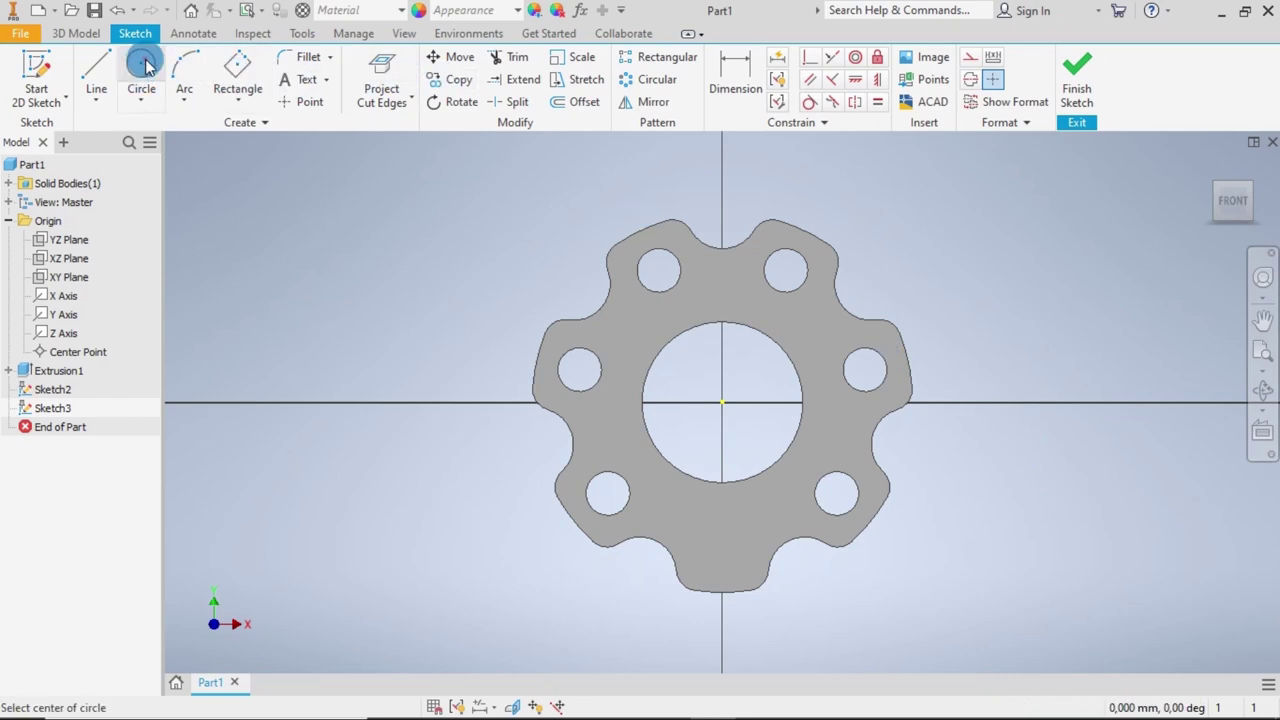
left_click(720, 401)
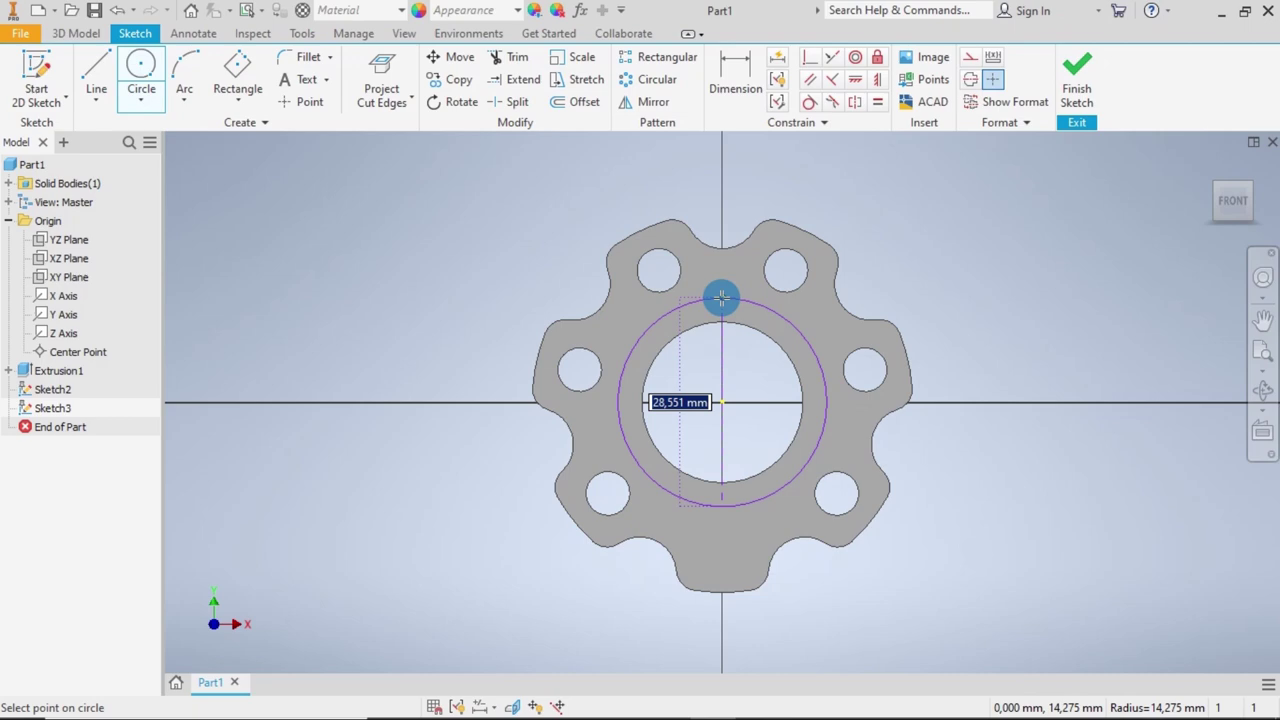
type("28")
key("Return")
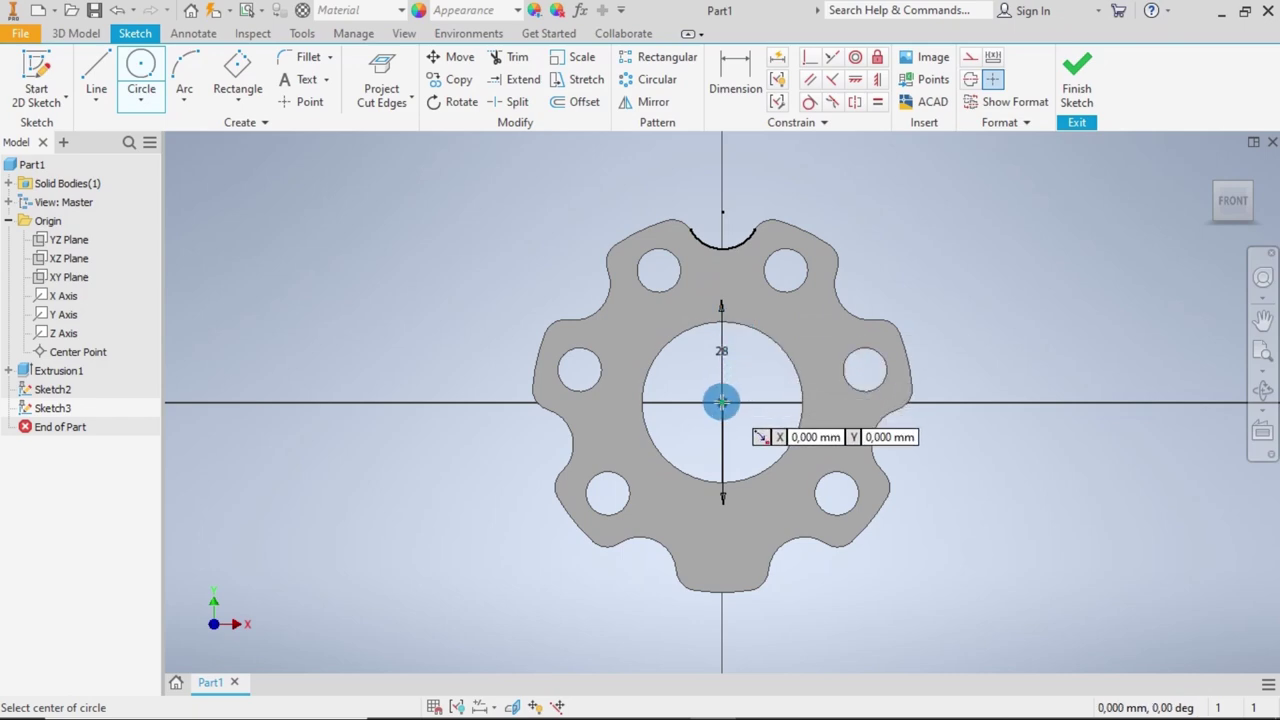
left_click(722, 402)
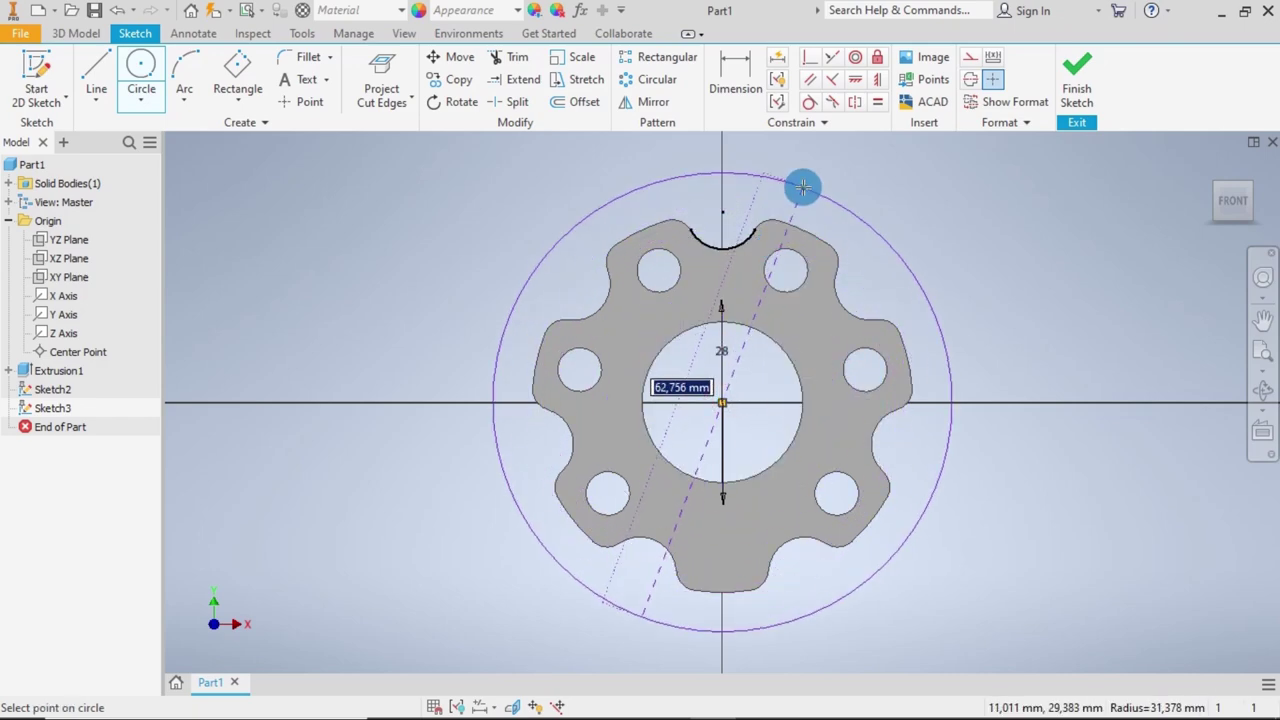
left_click(803, 187)
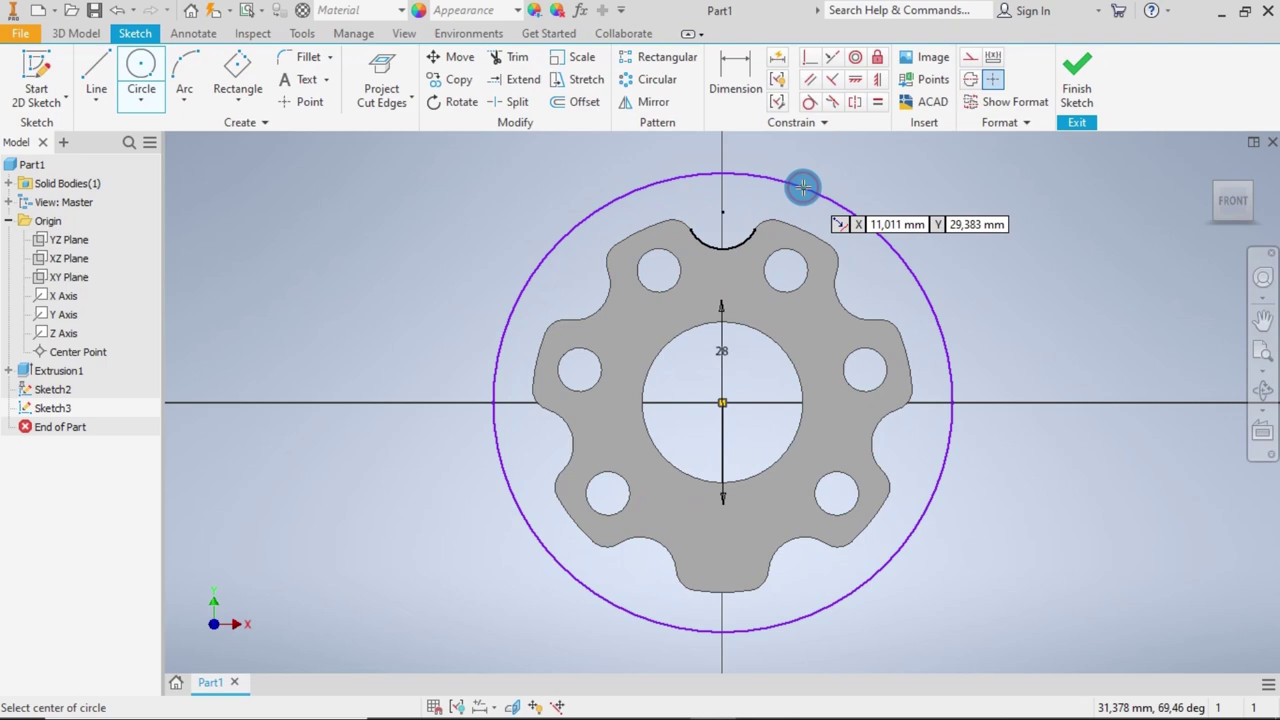
Draw a line from the origin down and to the left past the outer circle, about 25 degrees from vertical.
left_click(97, 72)
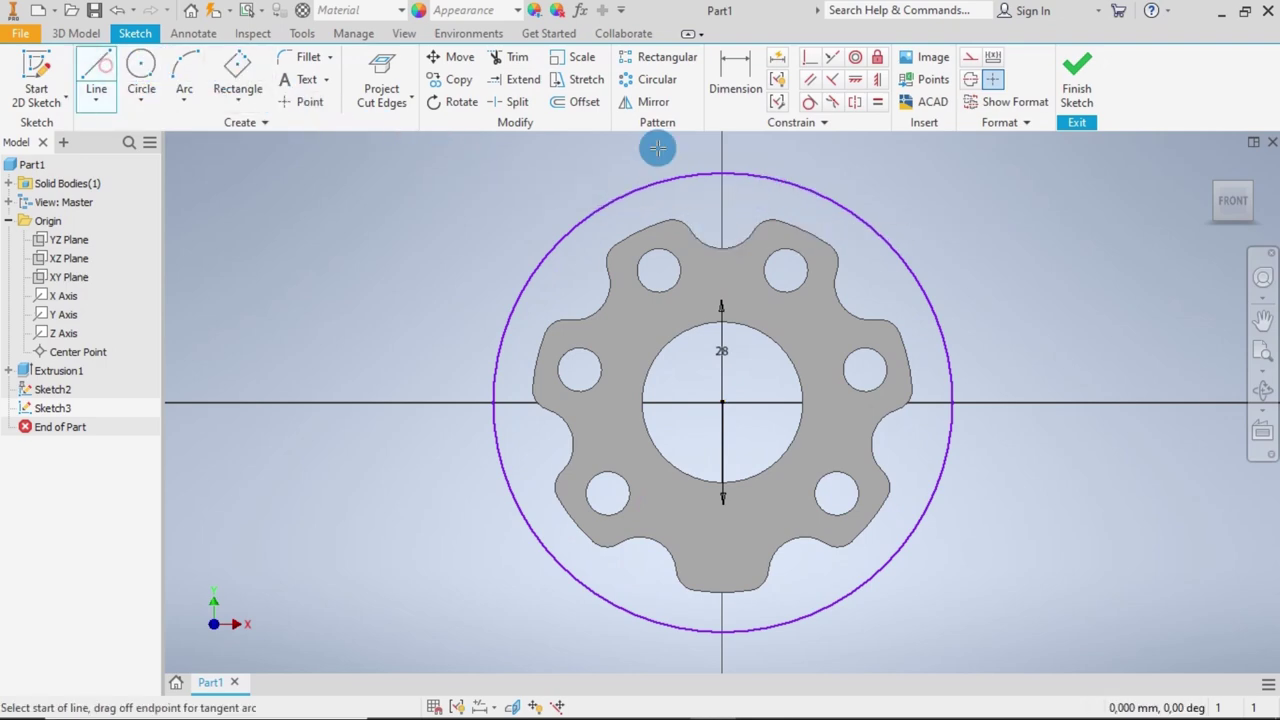
left_click(722, 401)
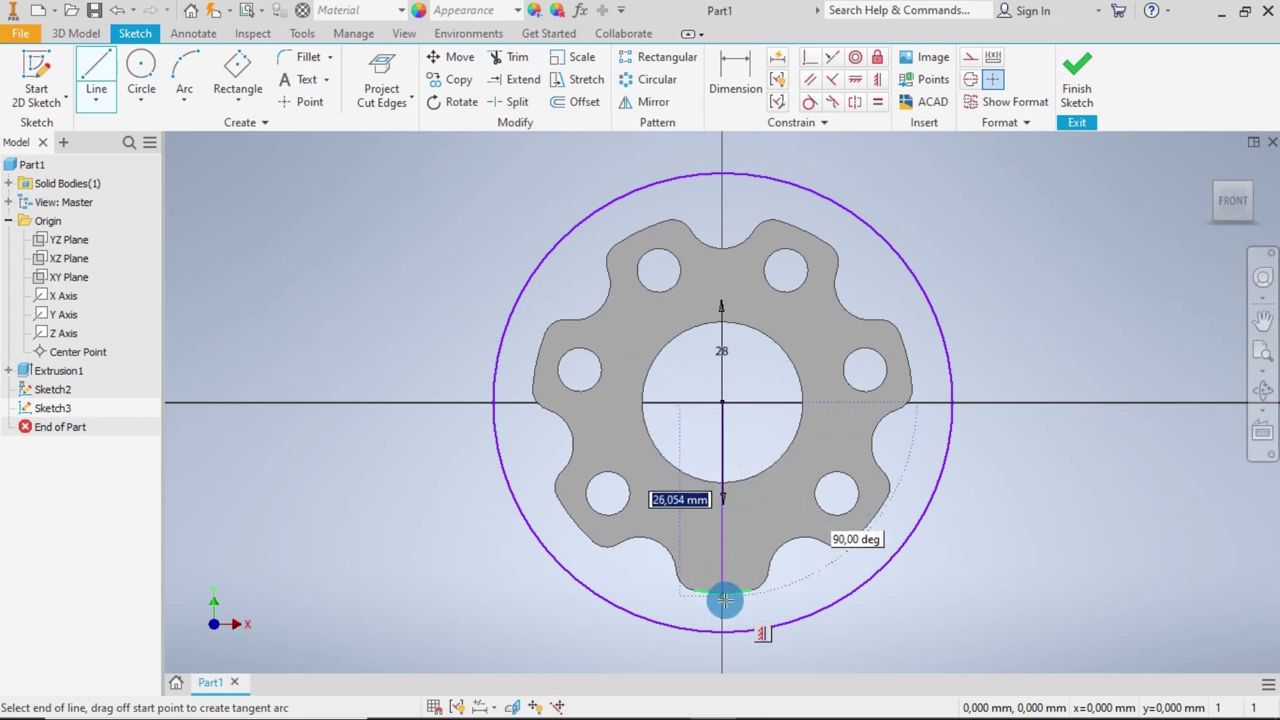
left_click(614, 634)
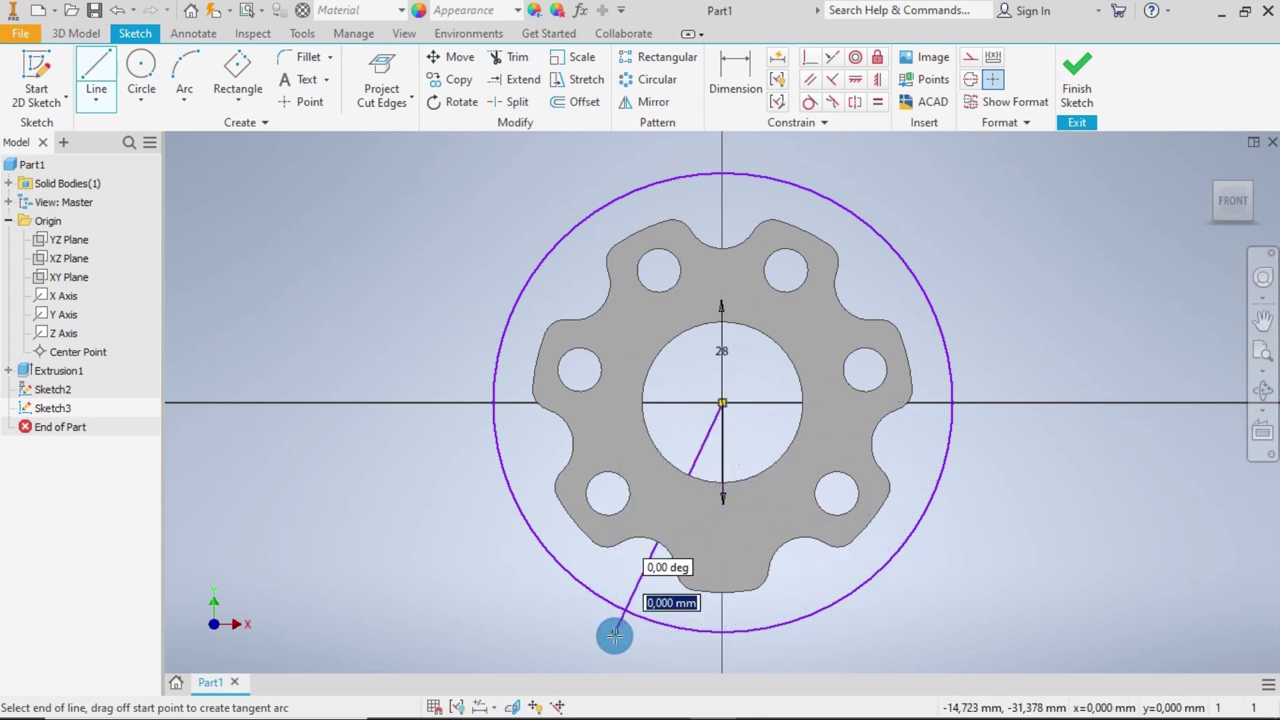
key("Escape")
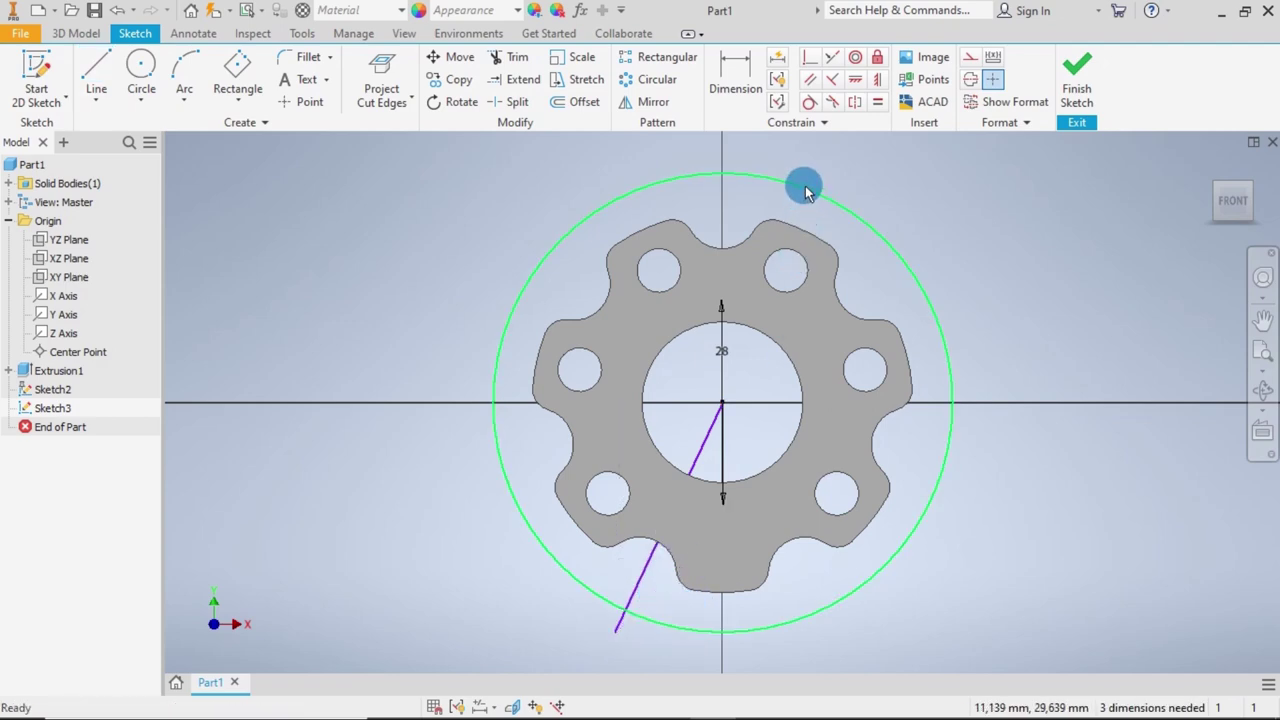
Draw a vertical construction line about 33 mm long from the origin down past the outer circle.
left_click(970, 56)
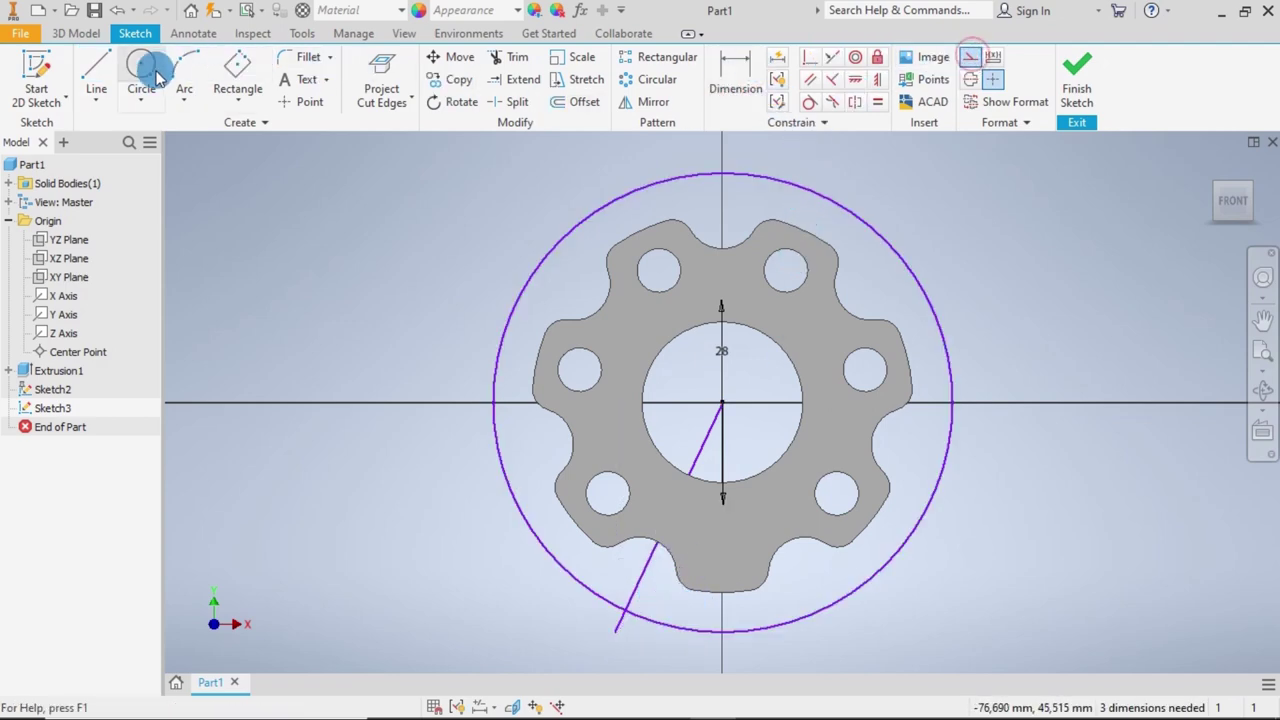
left_click(96, 70)
left_click(722, 403)
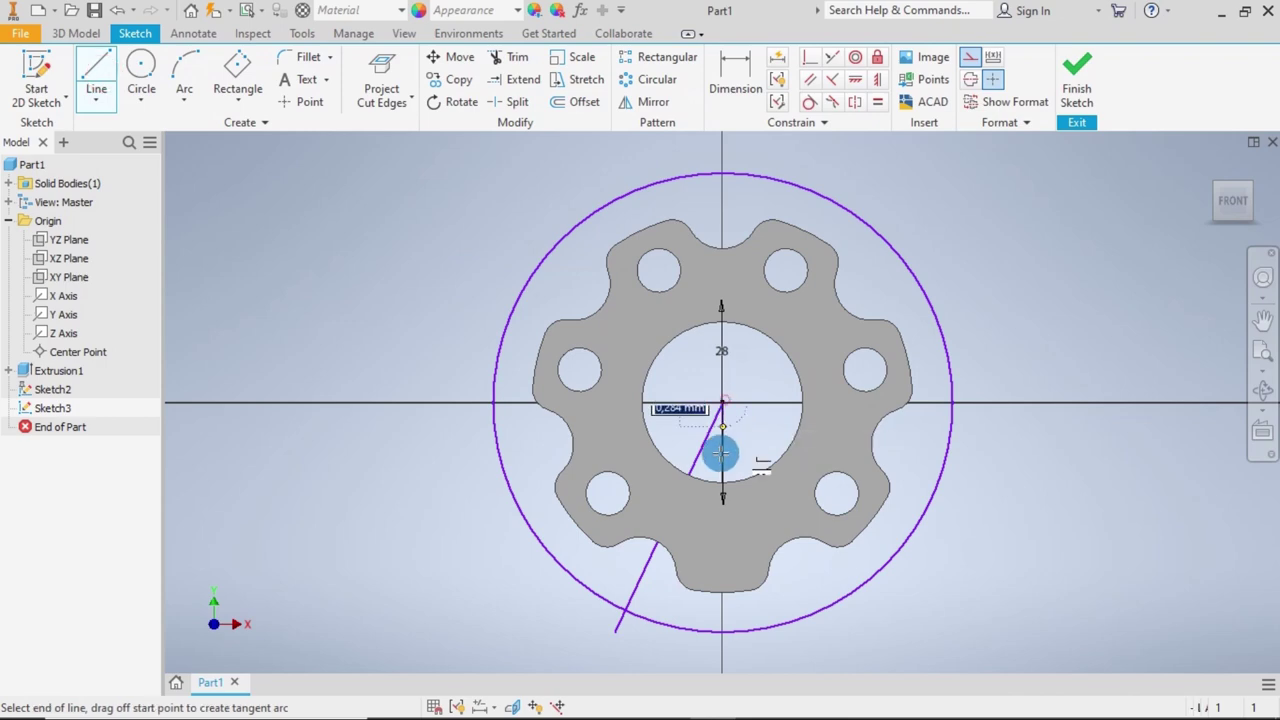
left_click(723, 638)
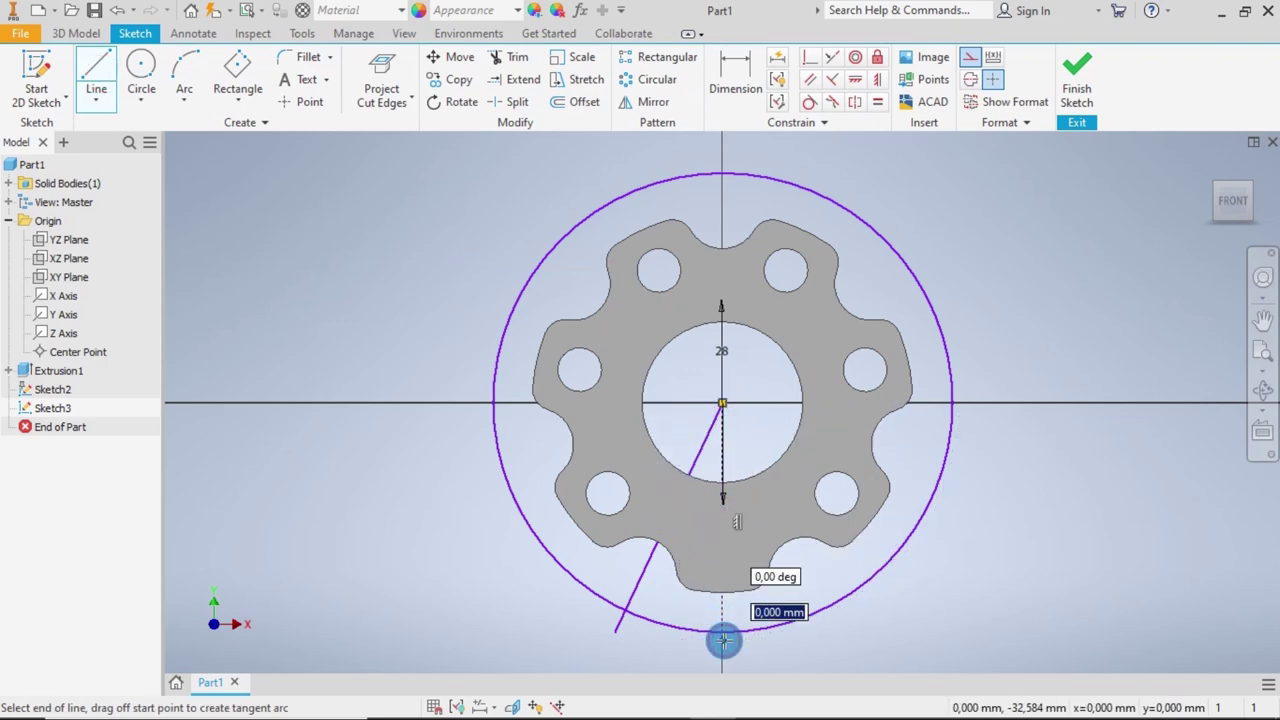
key("Escape")
Dimension the angle between the slanted line and the vertical construction line as 26 degrees.
left_click(735, 68)
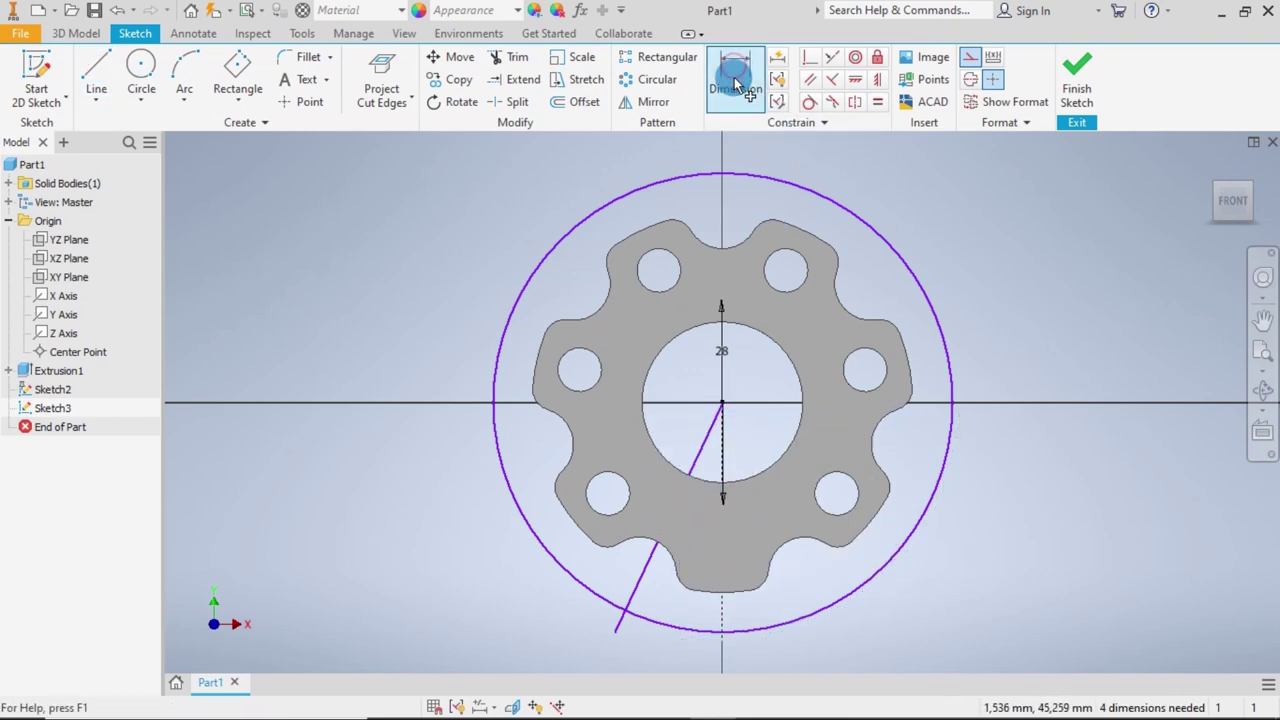
left_click(730, 547)
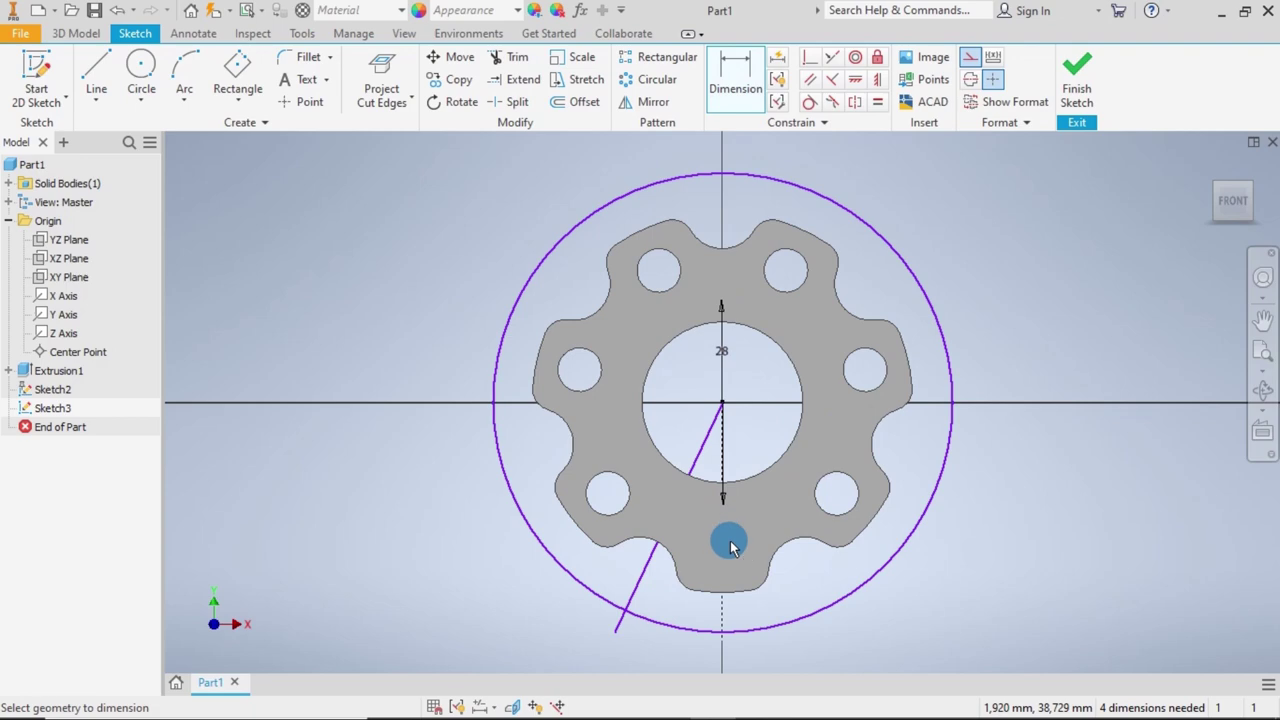
left_click(636, 589)
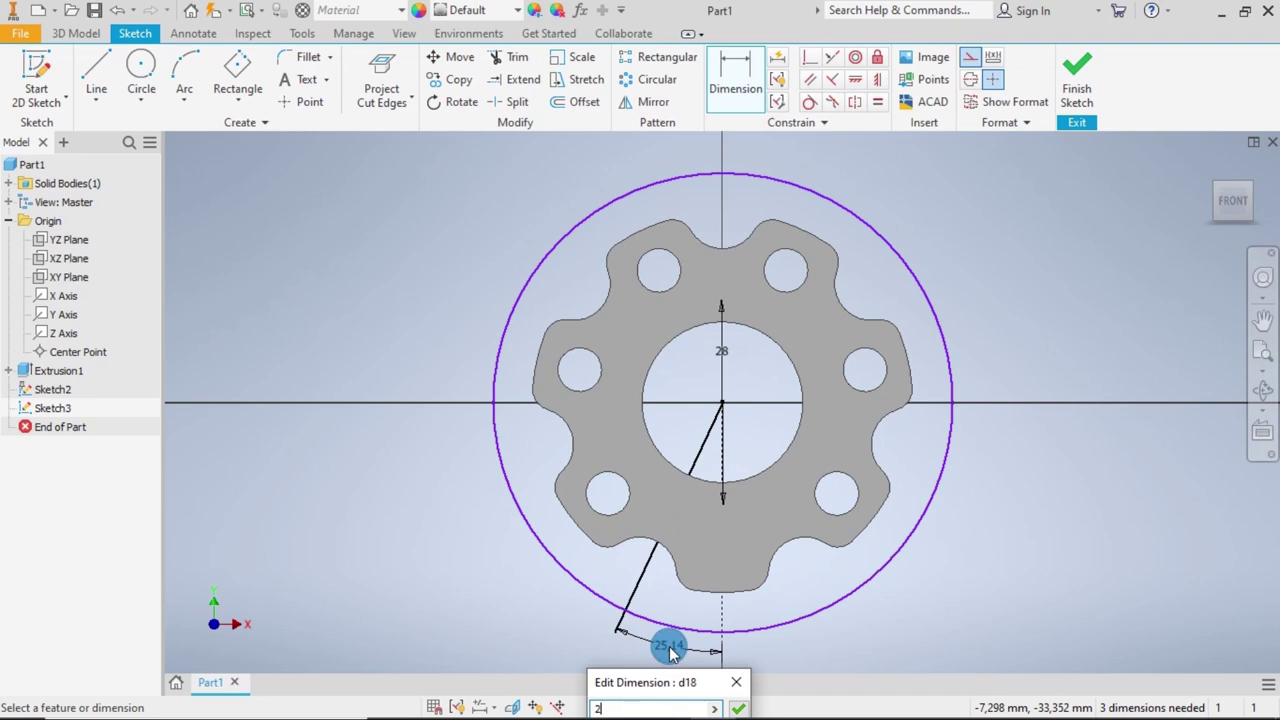
key("Return")
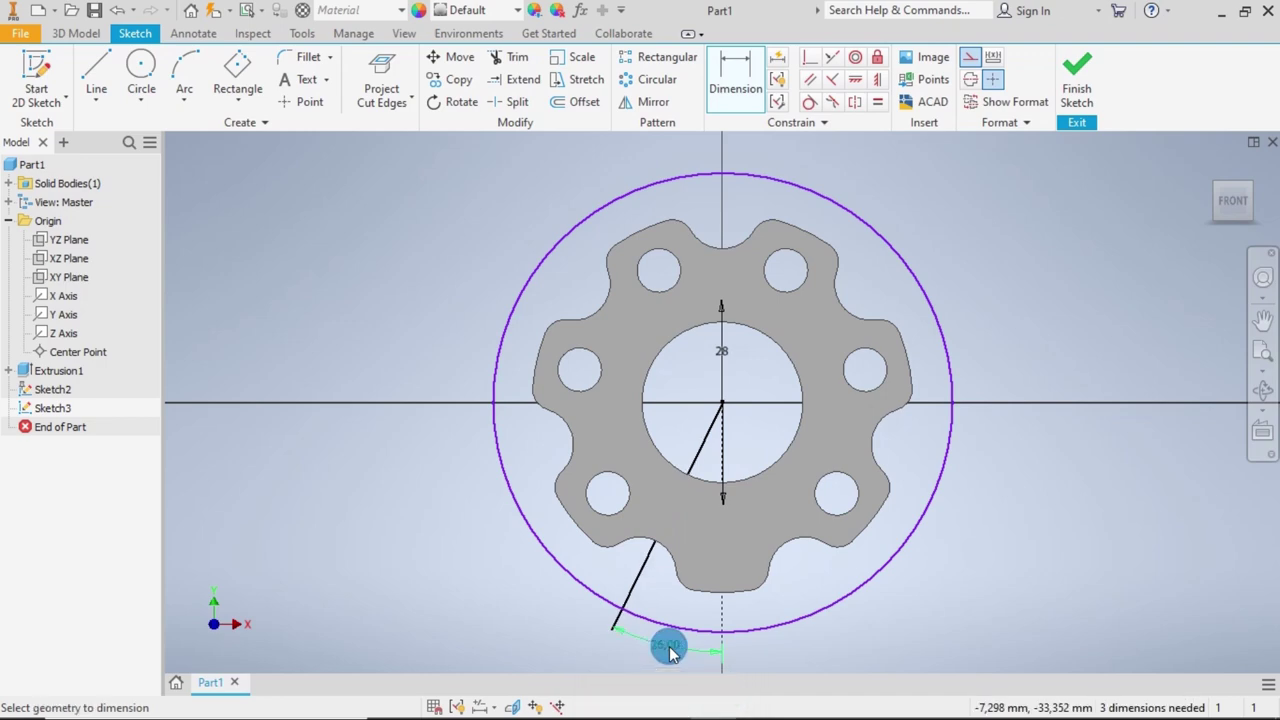
Mirror the slanted line about the vertical construction line.
left_click(645, 101)
left_click(701, 445)
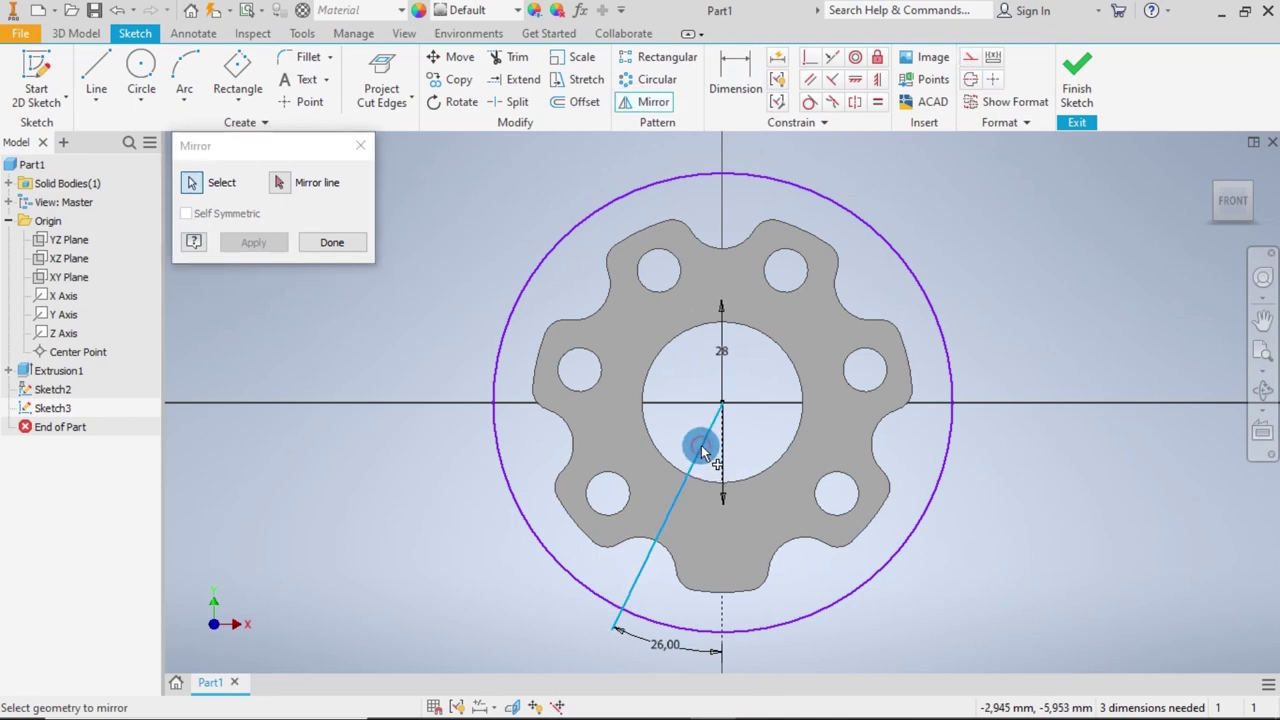
left_click(279, 182)
left_click(722, 600)
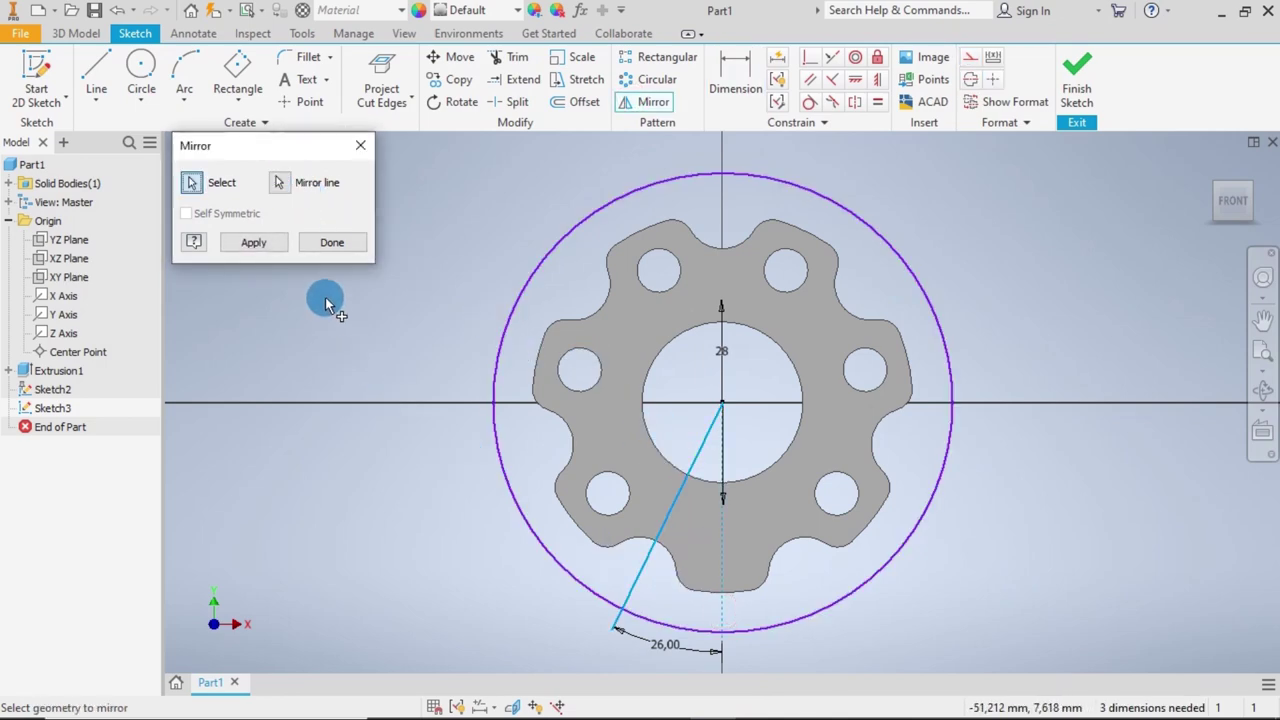
left_click(272, 243)
left_click(318, 245)
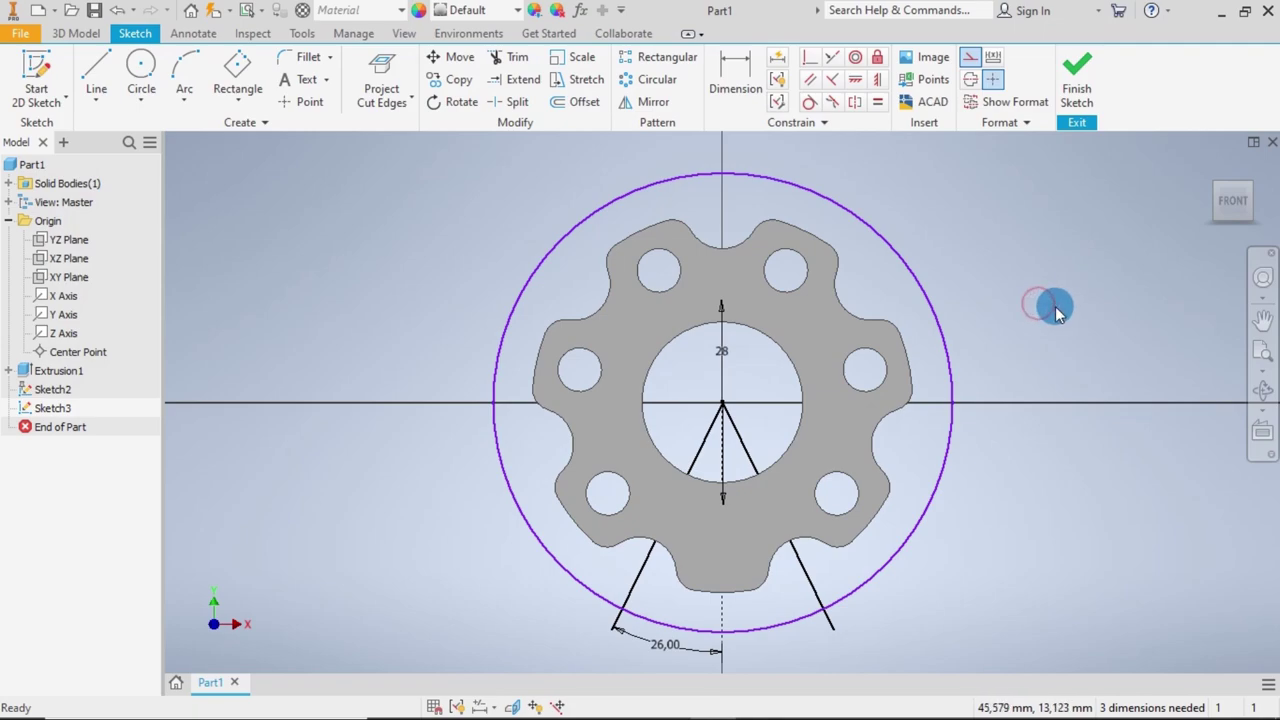
Trim both circles between the slanted lines and the lines' surplus ends to leave a C-shaped profile, and finish the sketch.
middle_click_drag(1006, 283, 970, 318, "shift")
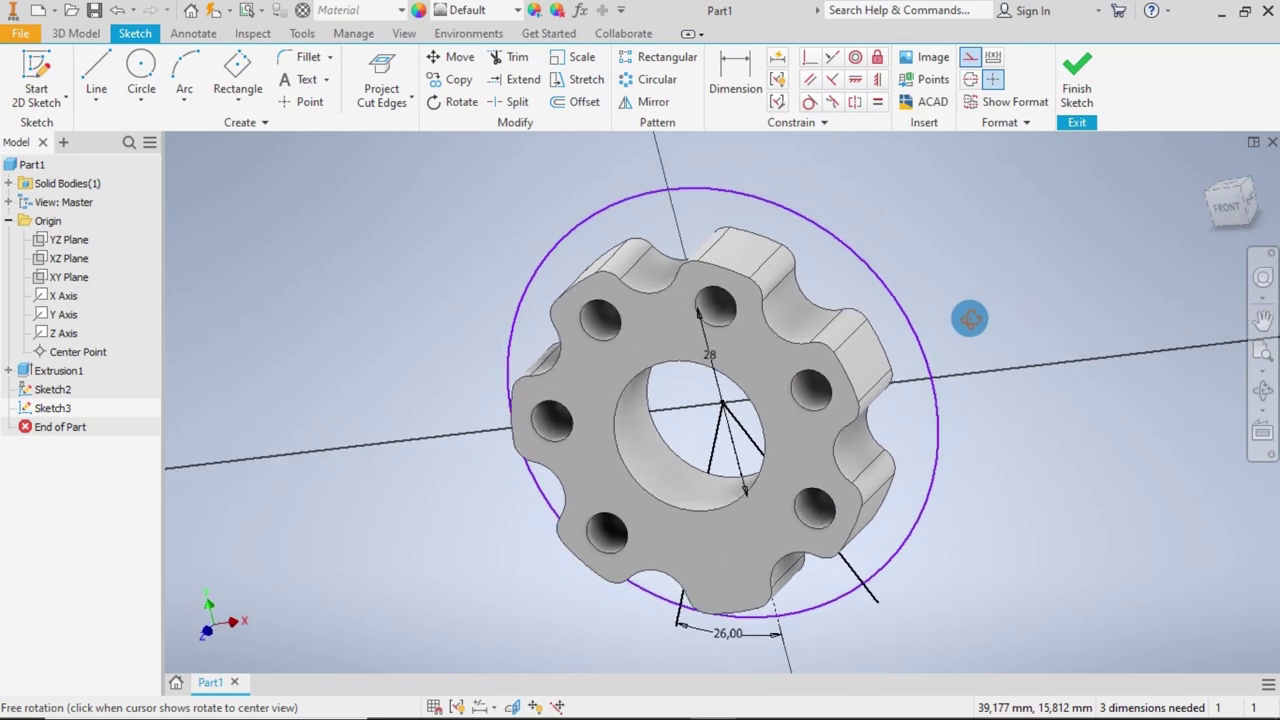
left_click(510, 57)
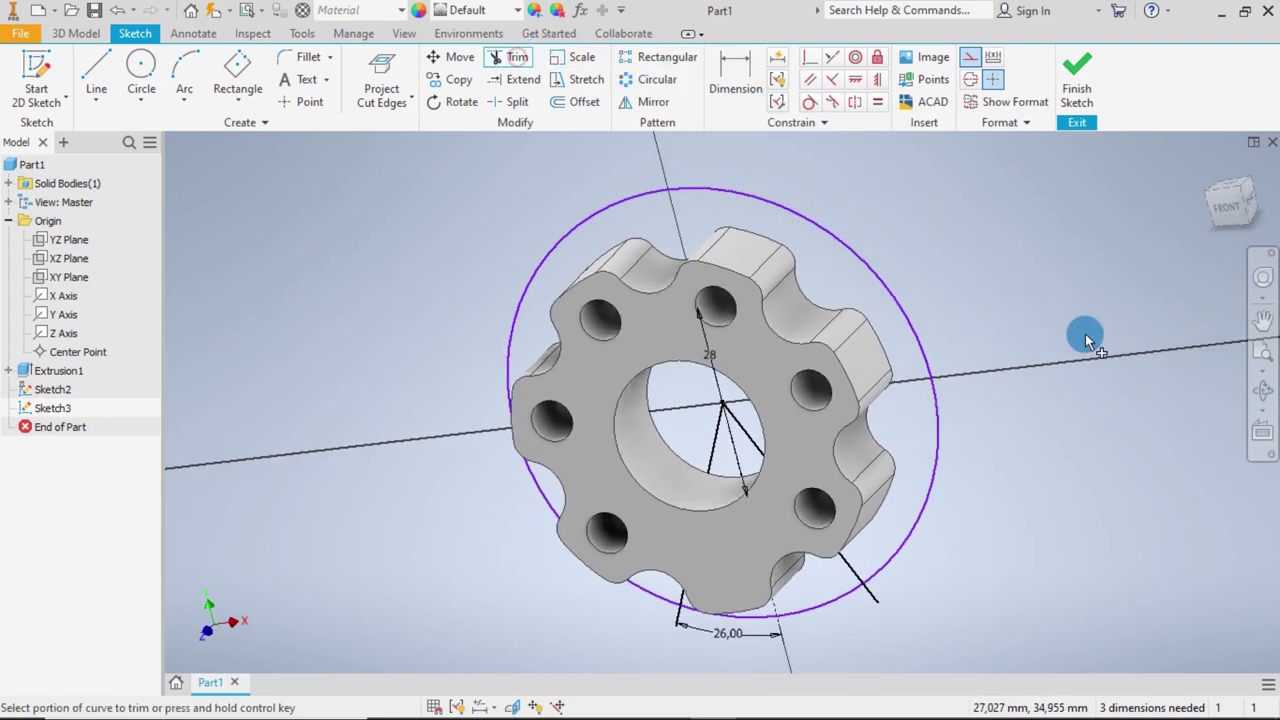
middle_click_drag(1071, 471, 838, 526, "shift")
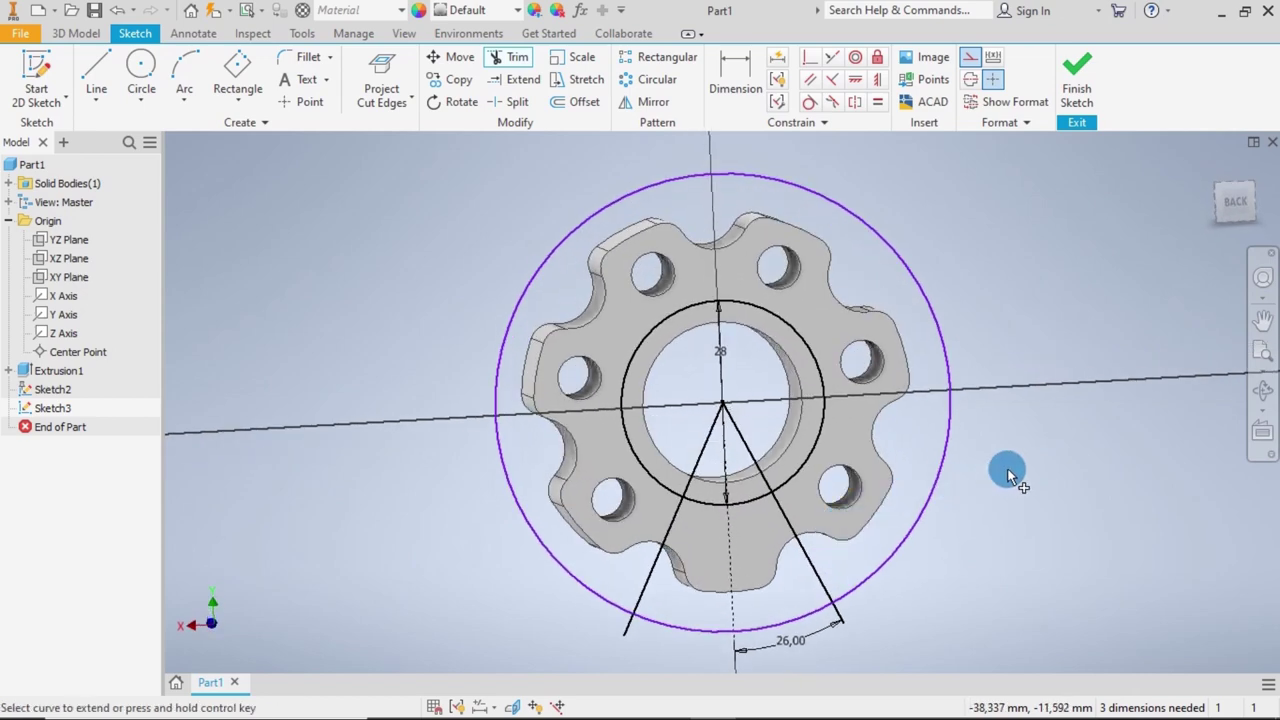
left_click(696, 500)
left_click(658, 626, "ctrl")
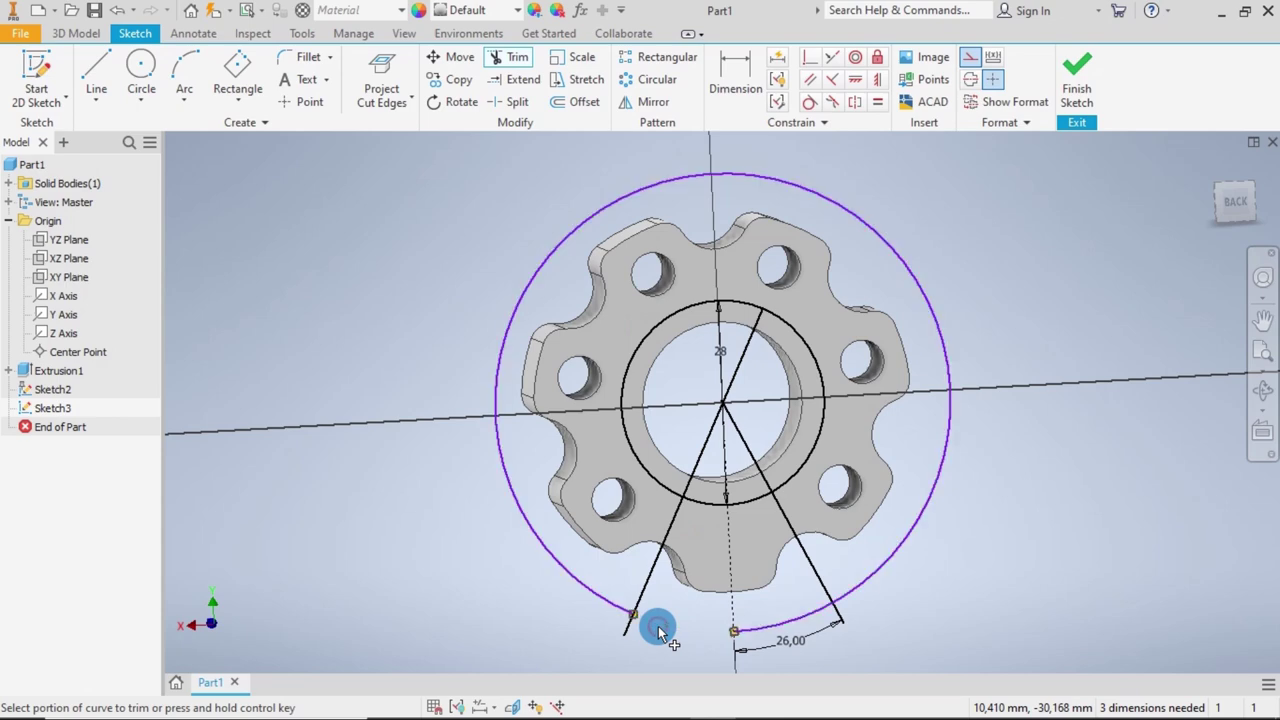
left_click(628, 627)
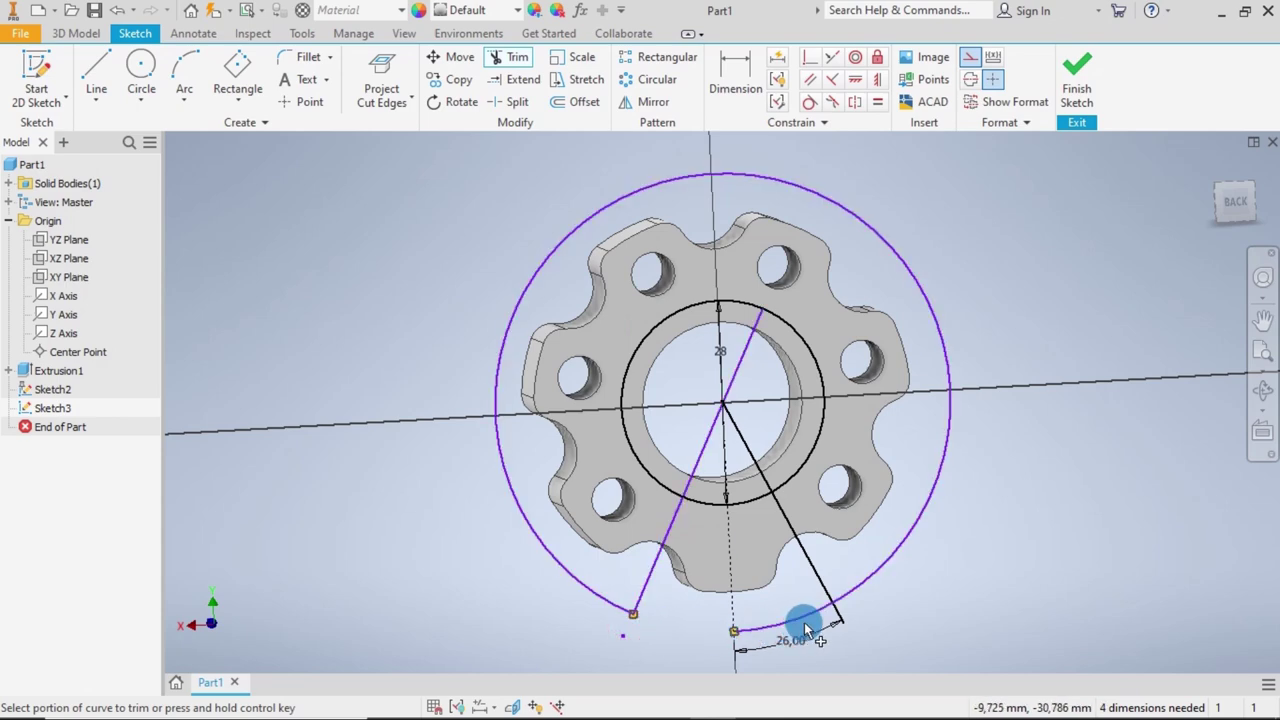
left_click(788, 622)
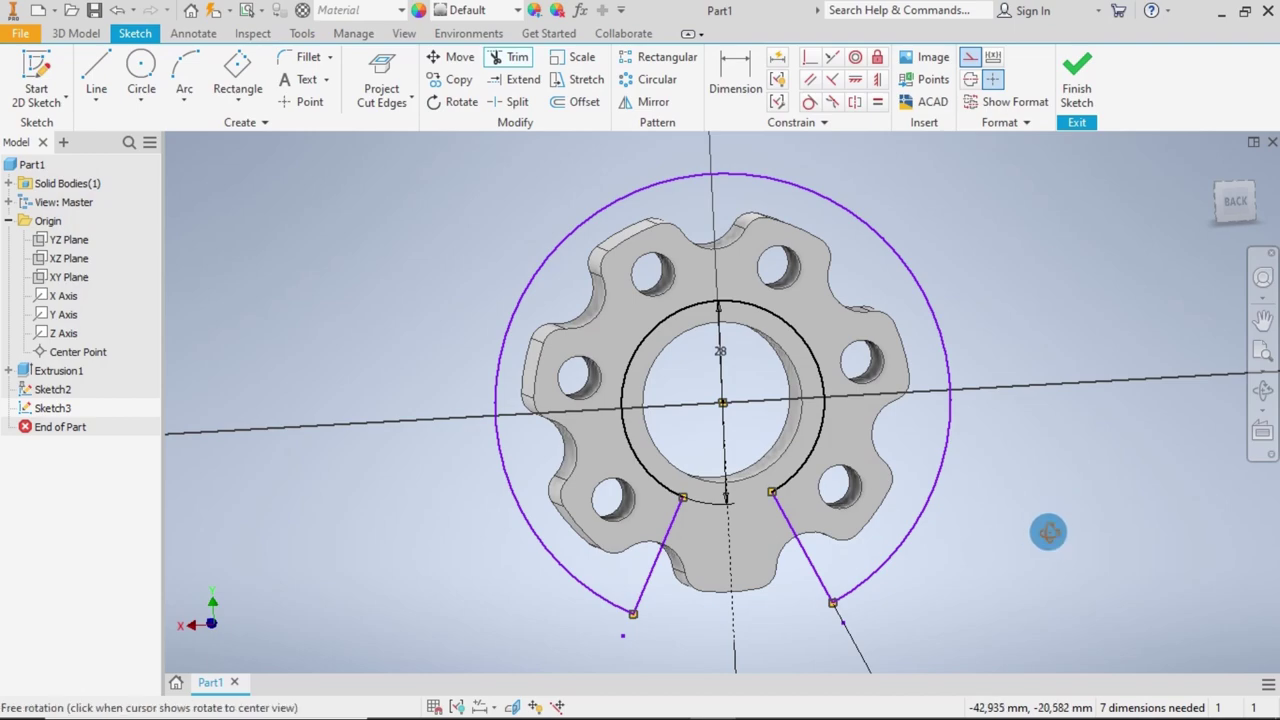
mouse_move(1048, 532)
left_mouse_down()
mouse_move(1120, 517)
mouse_move(1206, 549)
mouse_move(1028, 518)
mouse_move(1034, 531)
left_mouse_up()
key("Escape")
left_click(1078, 85)
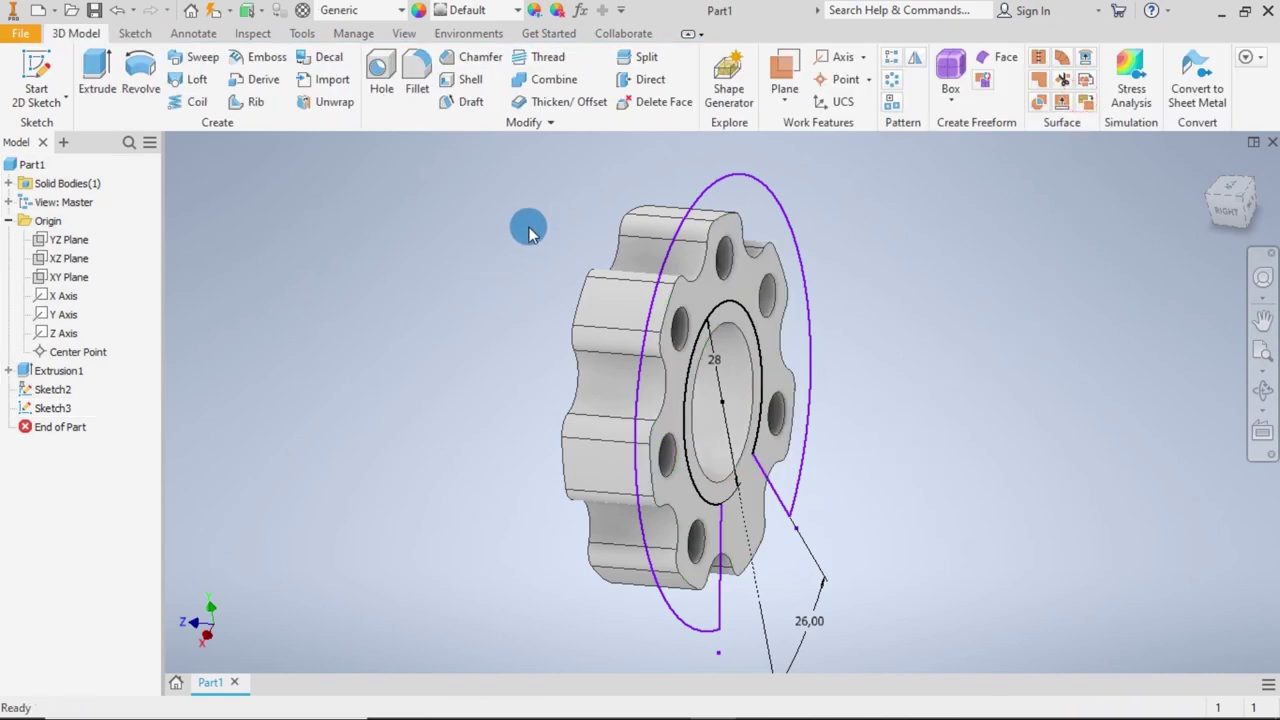
Create a midplane work plane between the front and back faces of the notched ring.
left_click(794, 104)
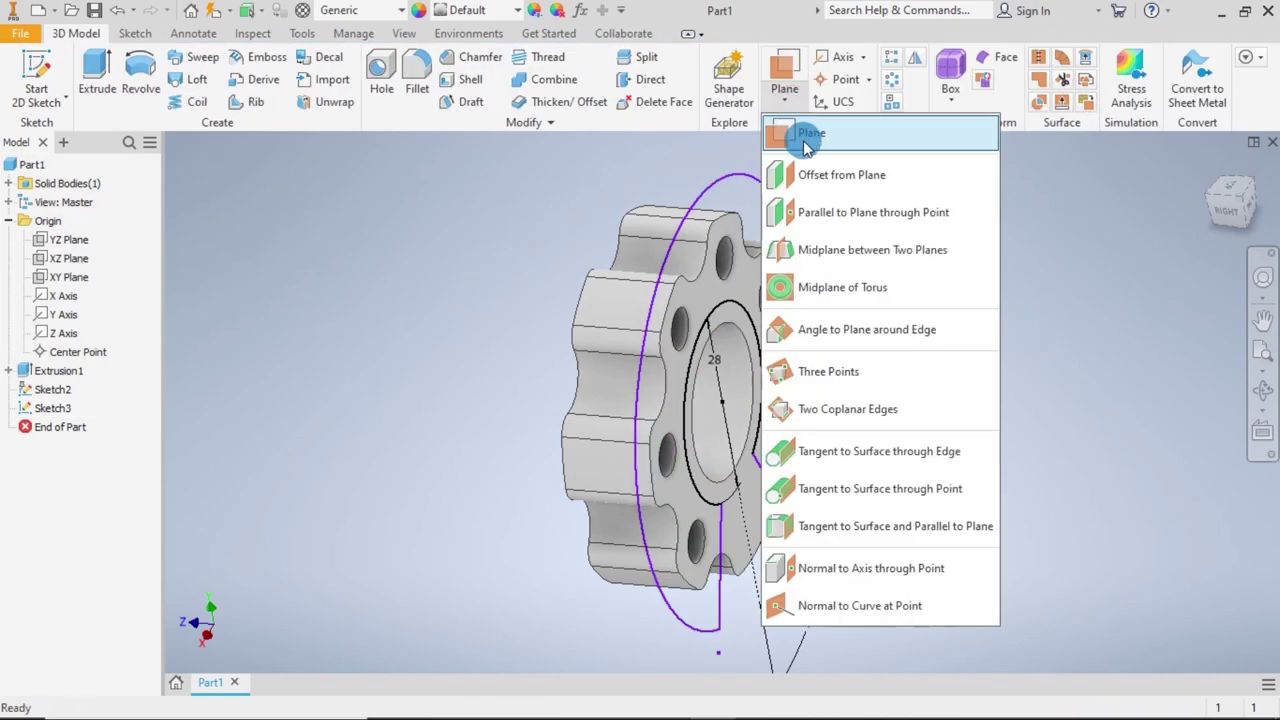
left_click(818, 251)
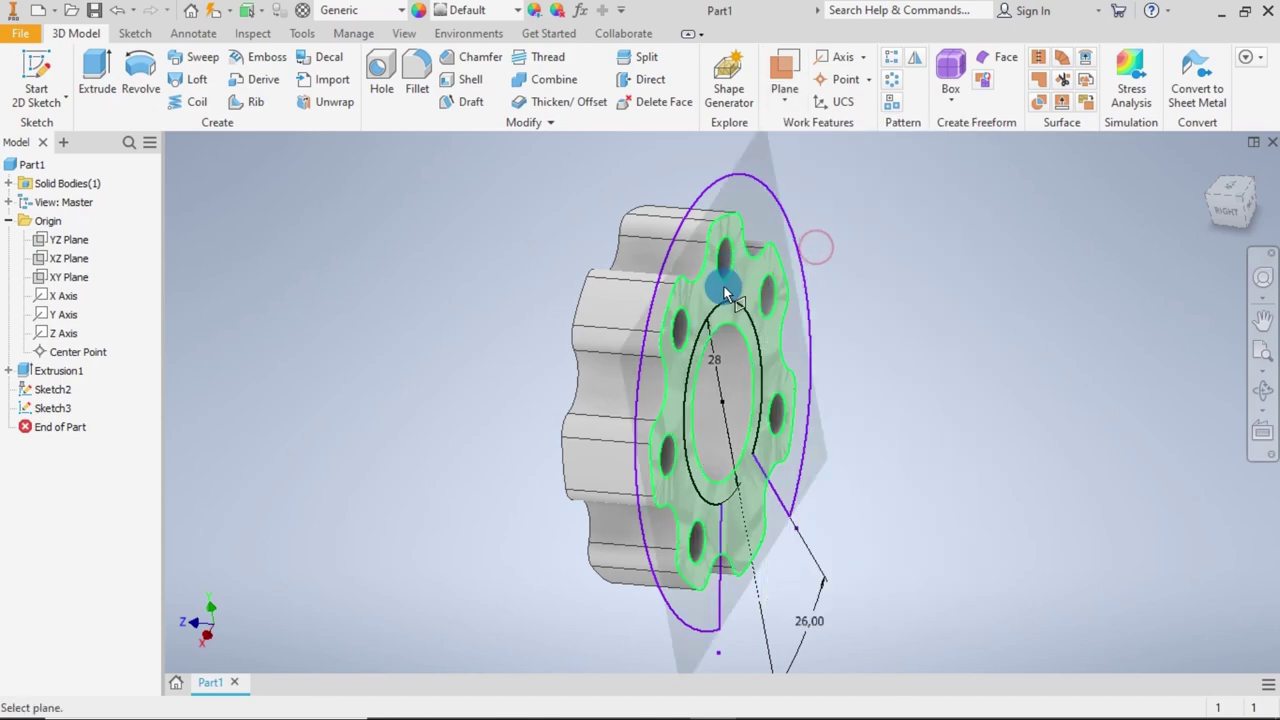
left_click(731, 296)
middle_click_drag(880, 345, 731, 294, "shift")
left_click(650, 290)
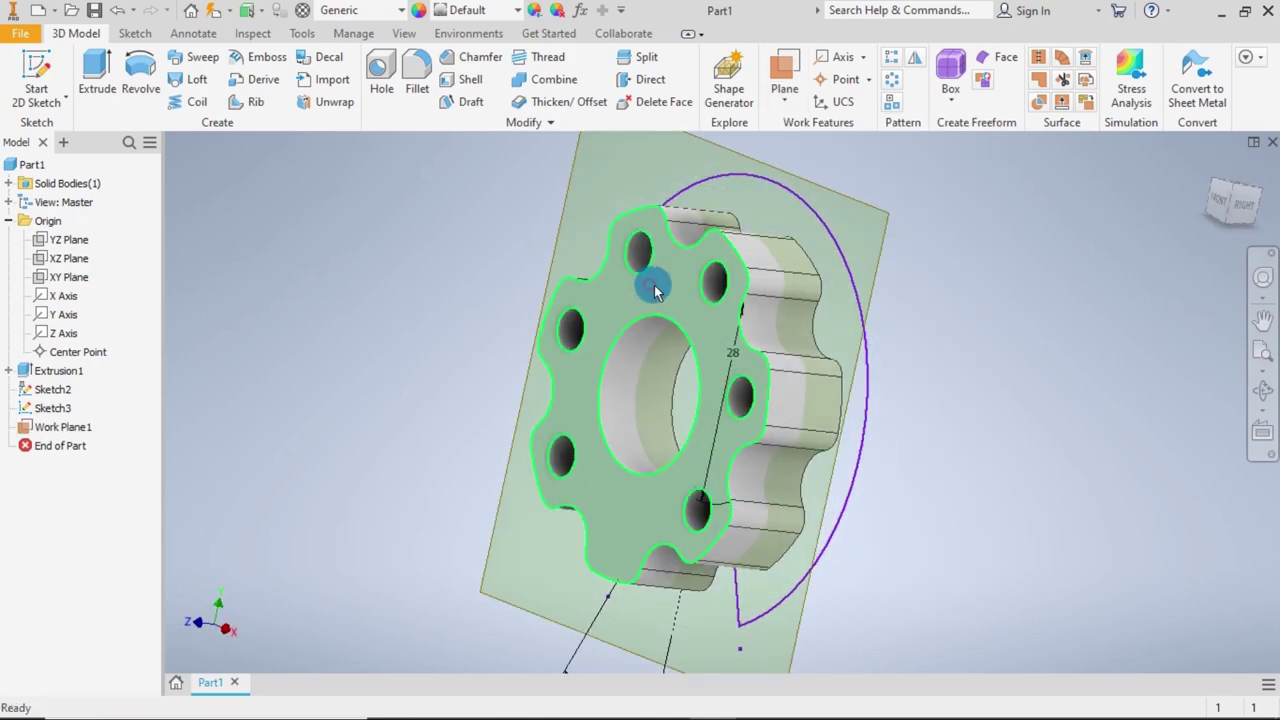
Start a new sketch on the midplane of the ring.
middle_click_drag(1078, 372, 974, 390, "shift")
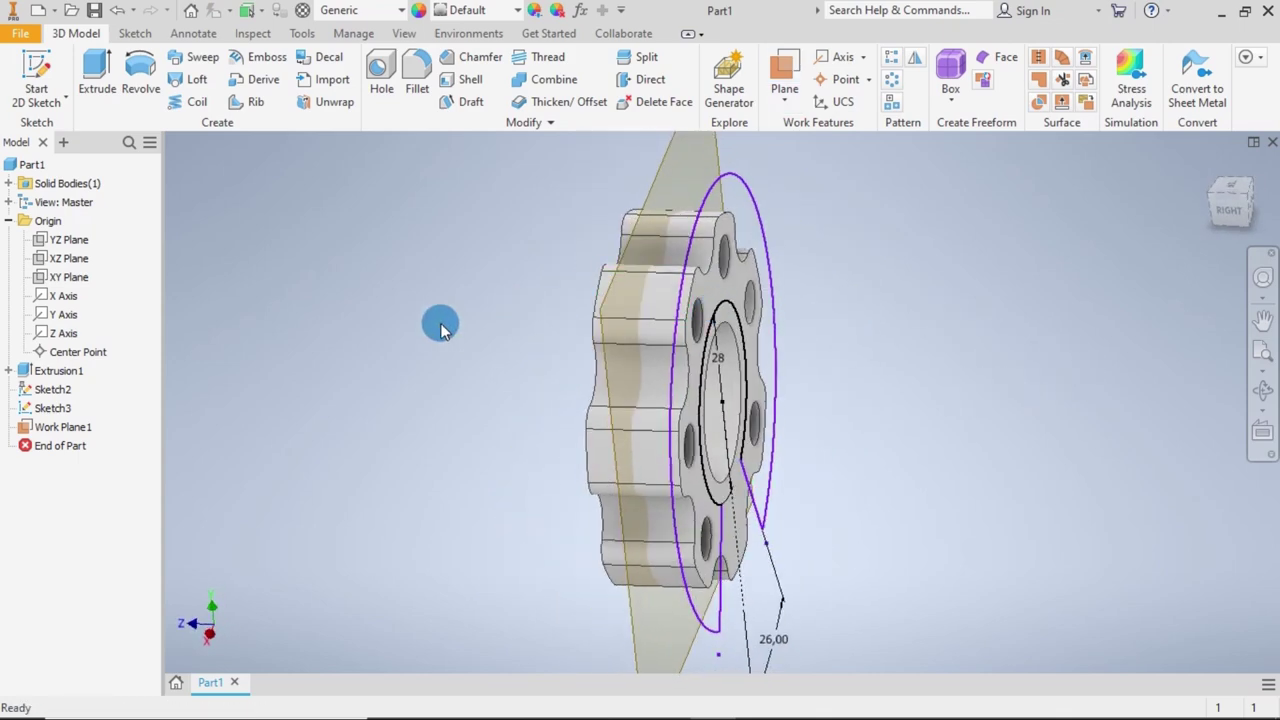
middle_click_drag(434, 320, 386, 406, "shift")
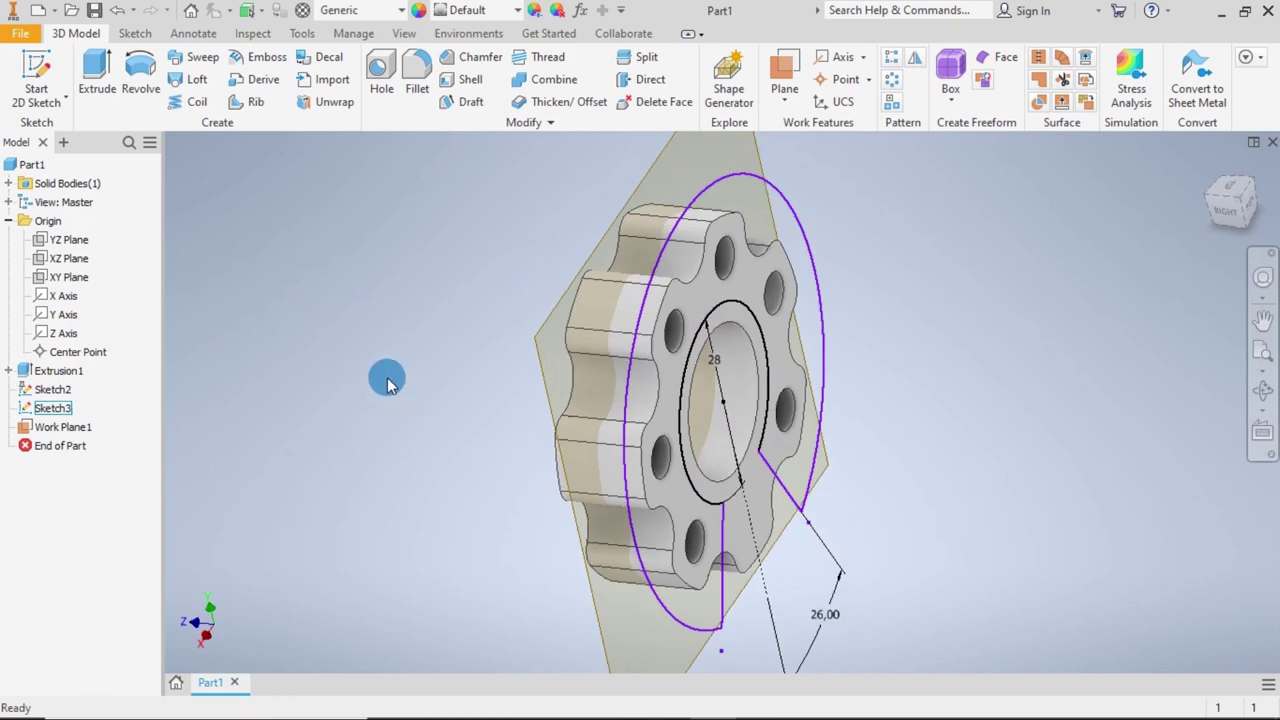
left_click(139, 34)
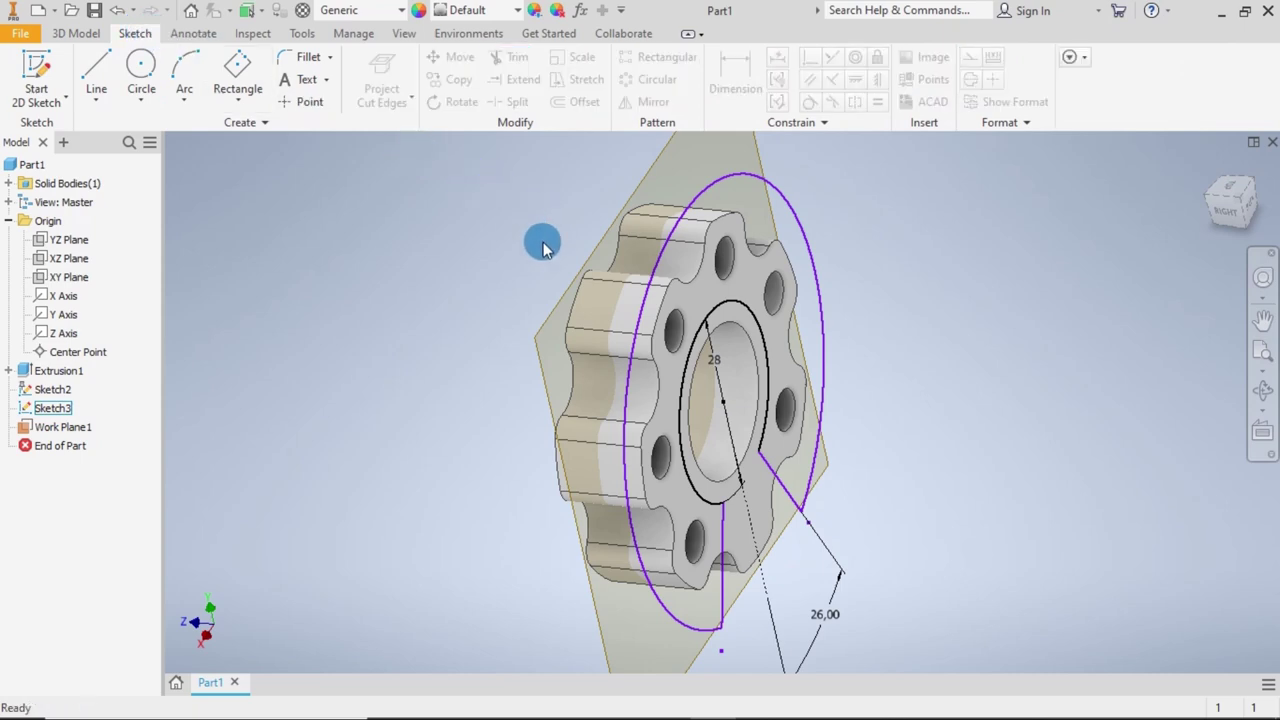
right_click(546, 340)
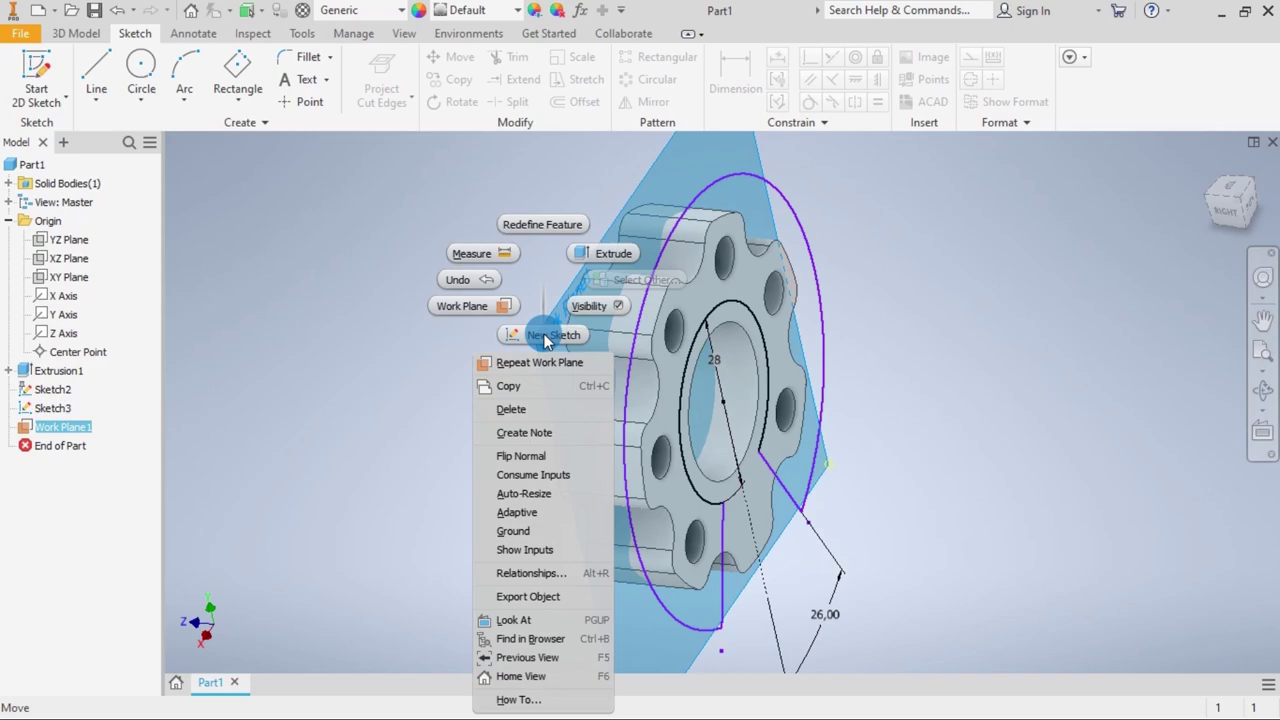
left_click(546, 336)
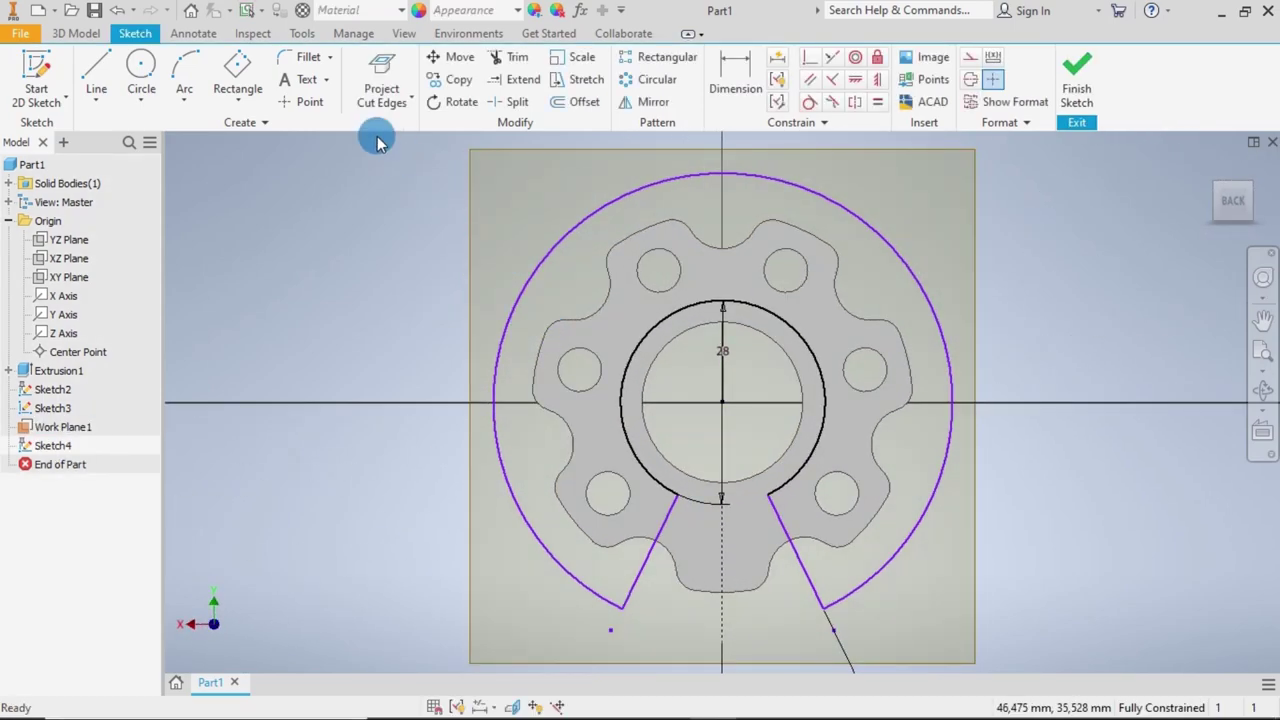
Project the C-shaped profile's outer arc, inner arc and two slanted lines onto the midplane sketch, and finish the sketch.
left_click(383, 98)
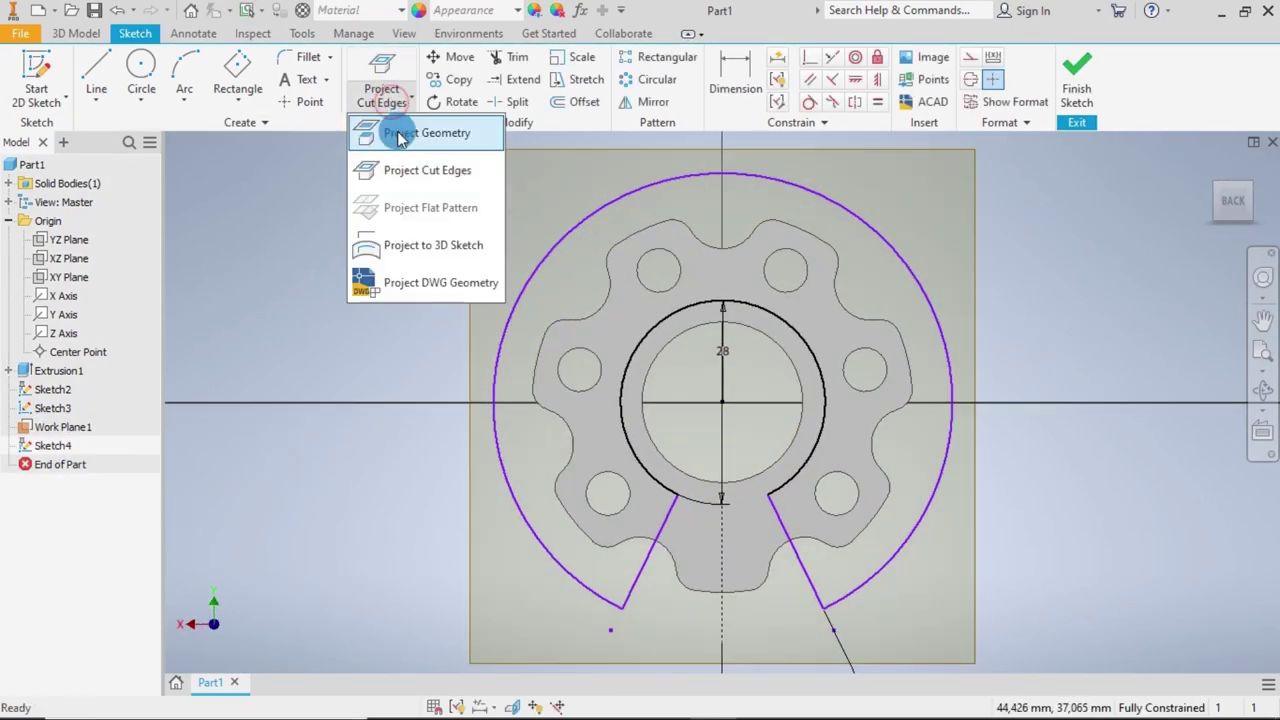
left_click(398, 136)
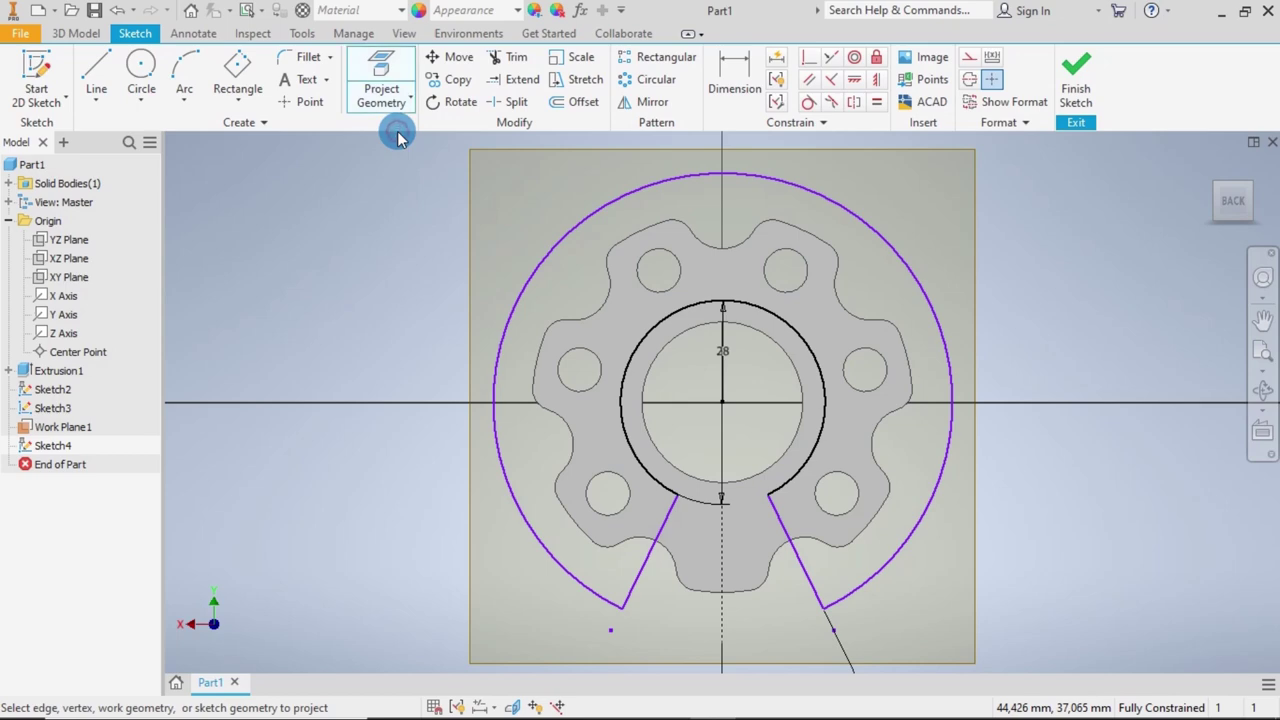
left_click(713, 169)
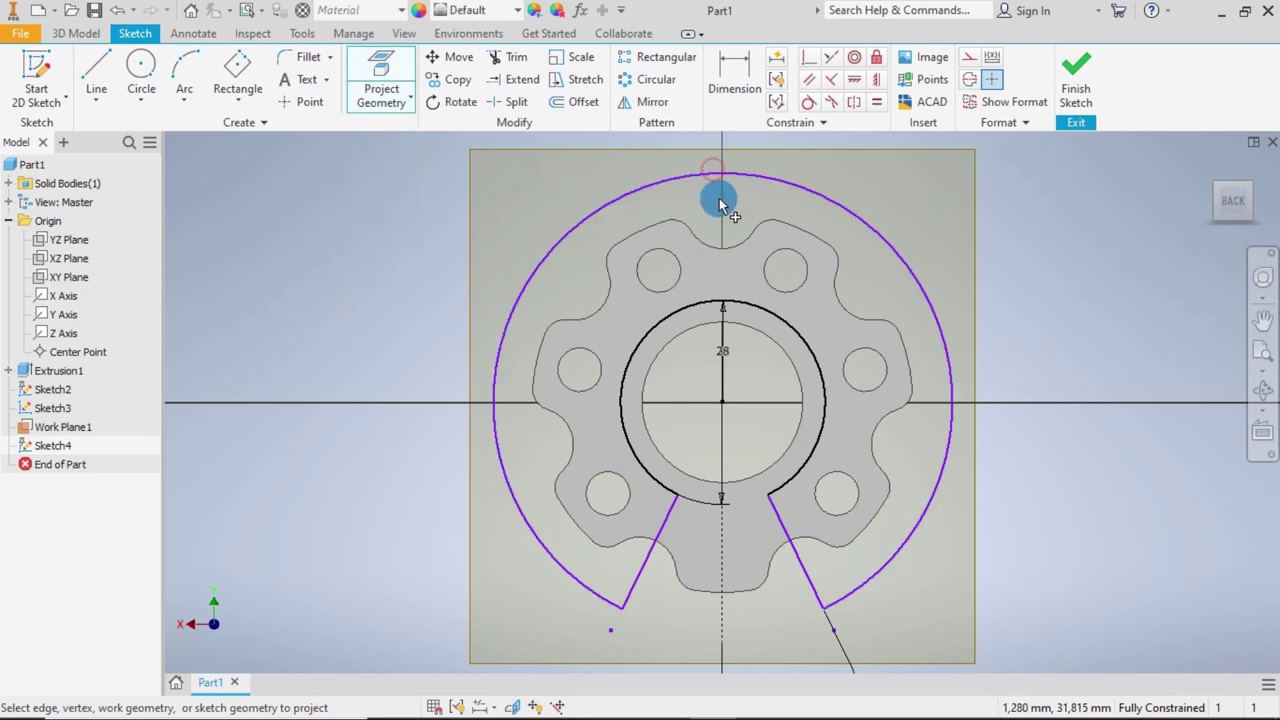
left_click(747, 304)
left_click(670, 517)
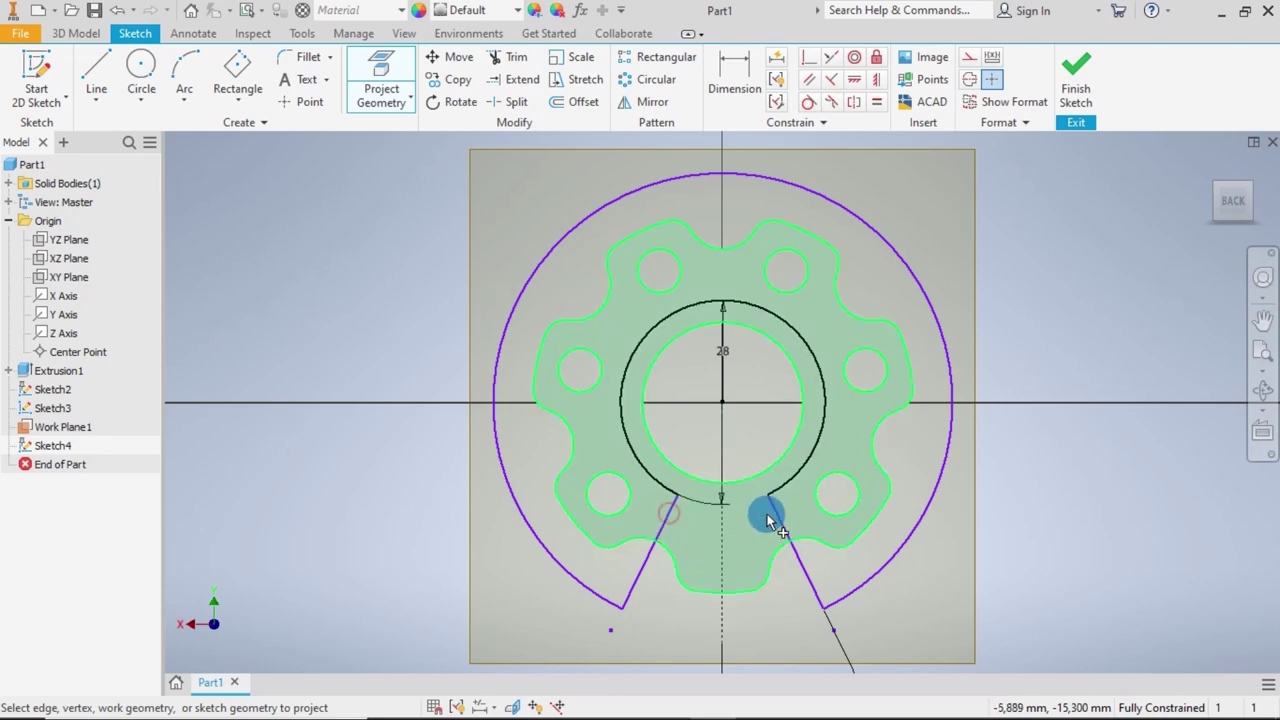
left_click(777, 516)
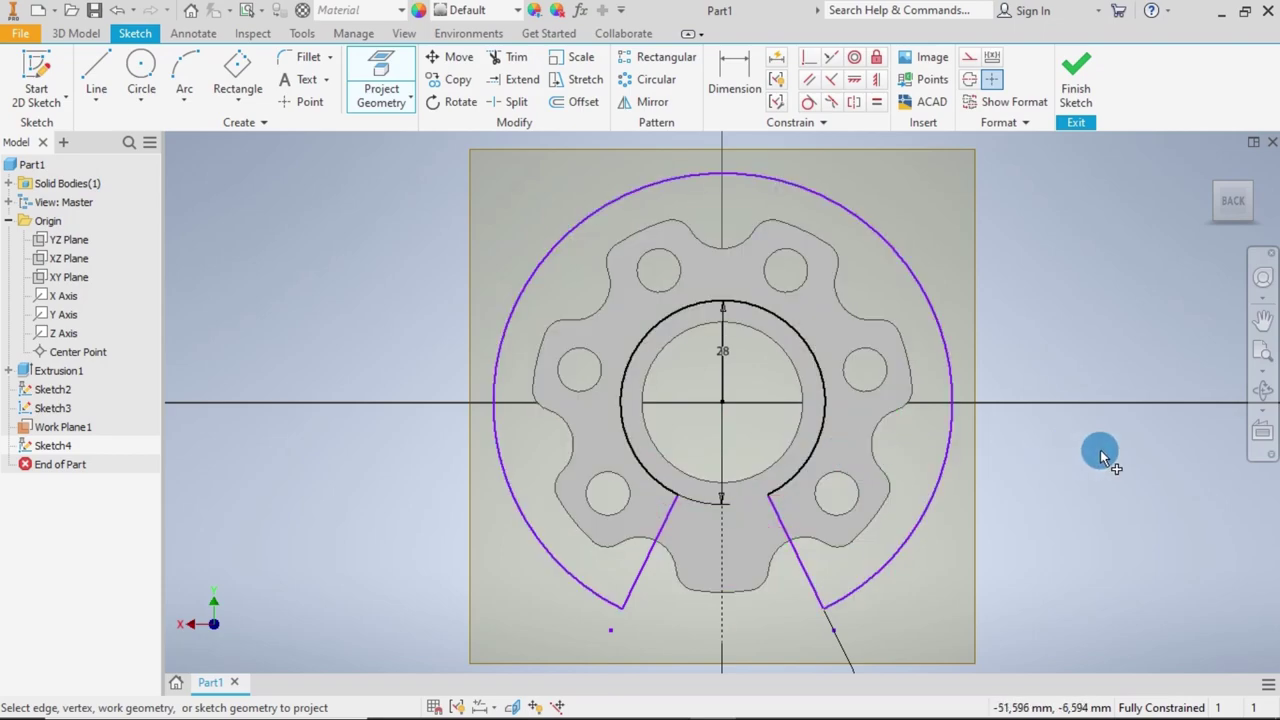
mouse_move(1092, 476)
middle_mouse_down("shift")
mouse_move(1066, 494)
mouse_move(1177, 503)
mouse_move(1180, 527)
mouse_move(1143, 386)
middle_mouse_up("shift")
left_click(1072, 84)
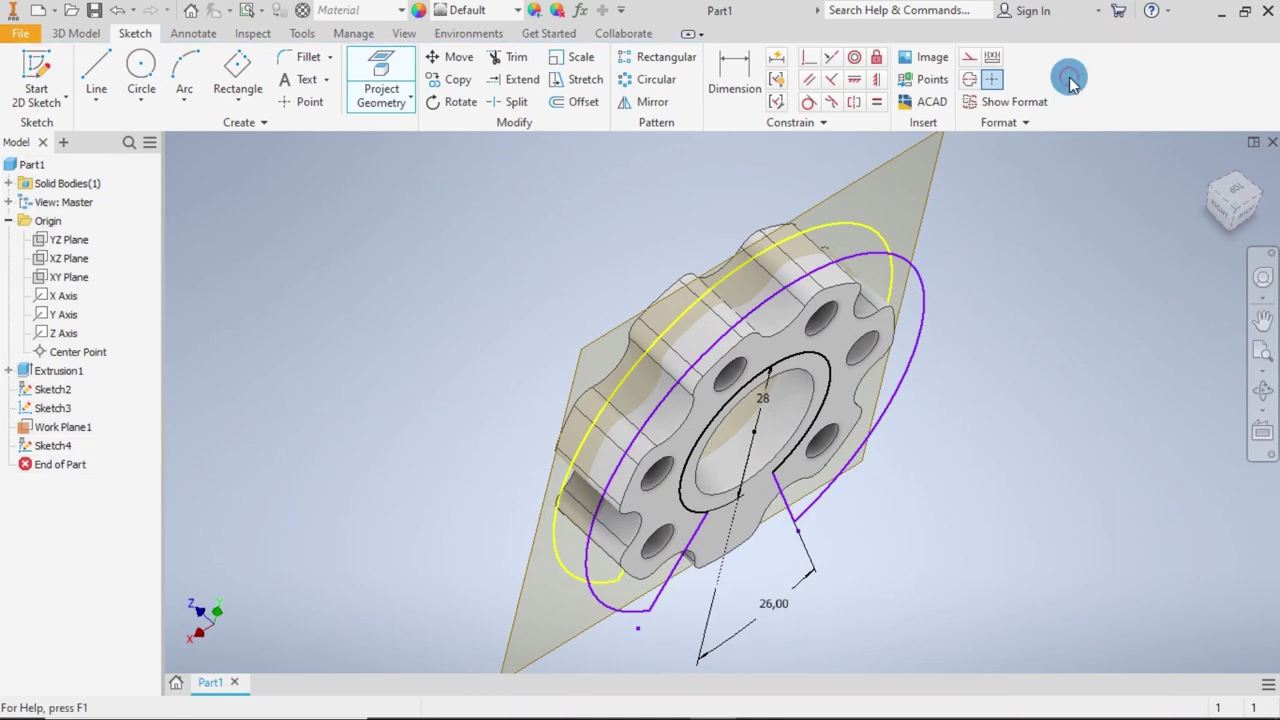
Convert the original C-shaped profile in the XY-plane sketch to construction lines and finish the sketch.
right_click(925, 310)
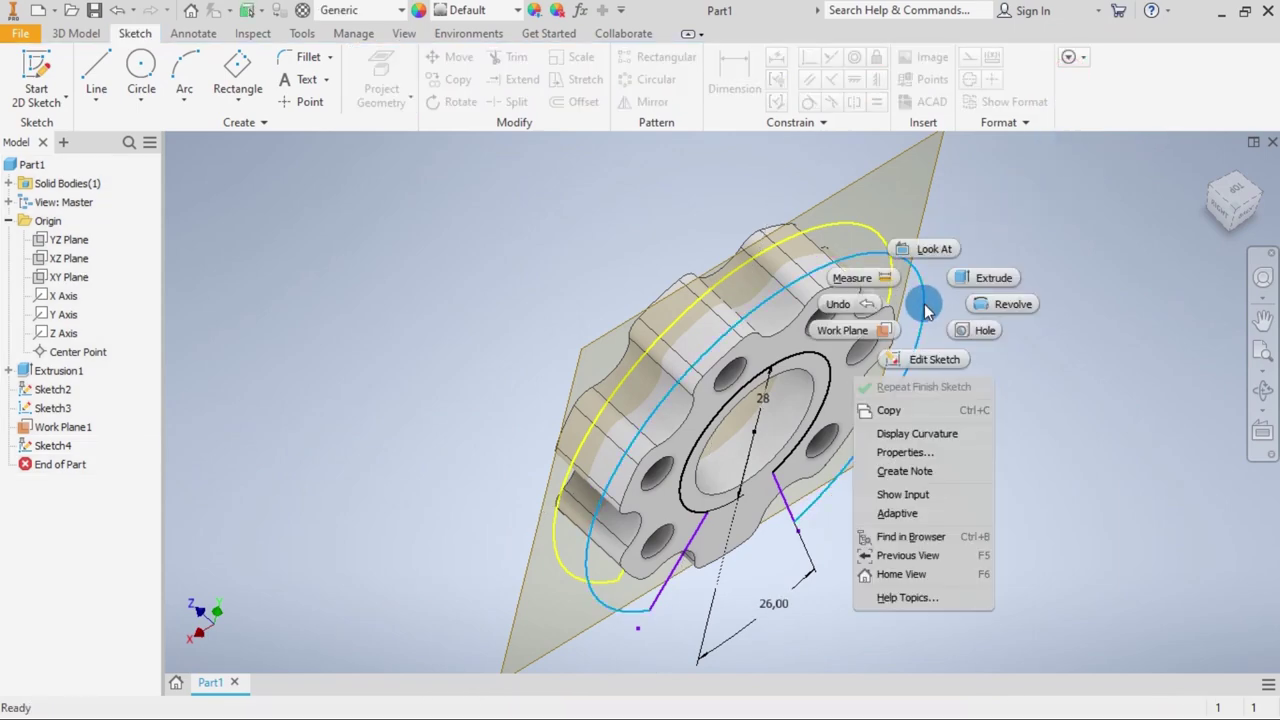
left_click(925, 360)
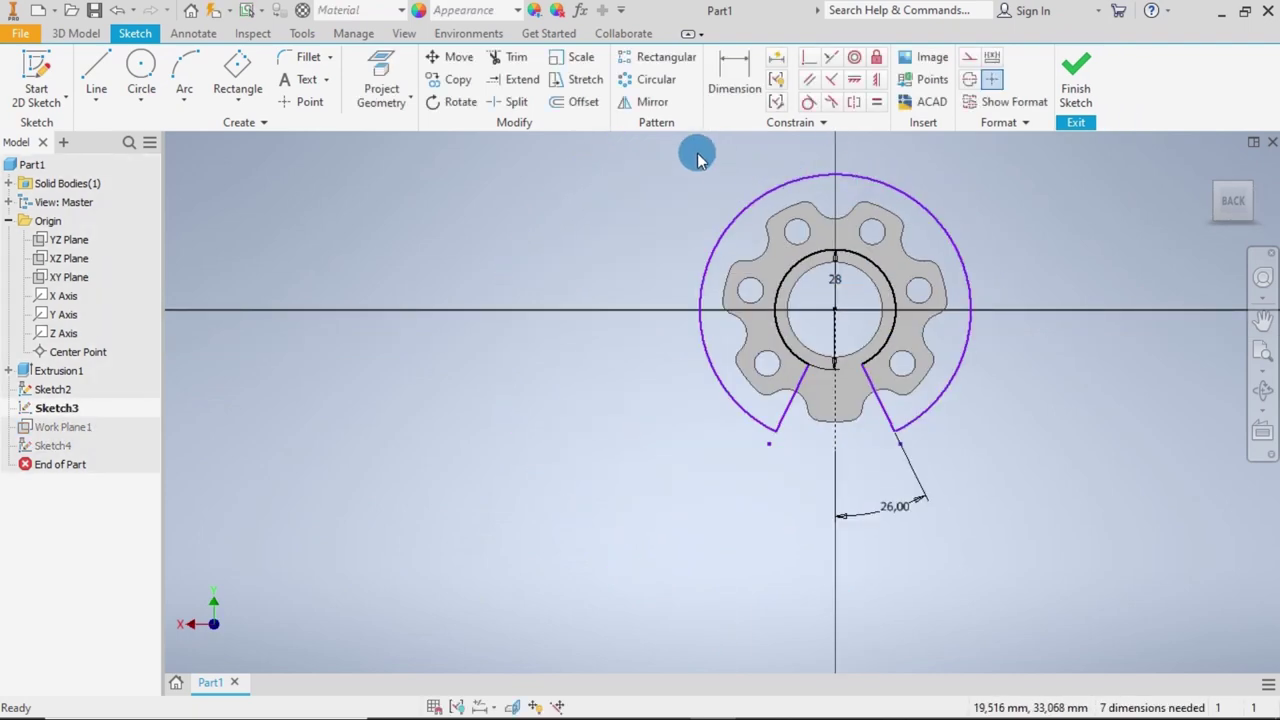
mouse_move(624, 140)
left_mouse_down()
mouse_move(766, 194)
mouse_move(1011, 443)
left_mouse_up()
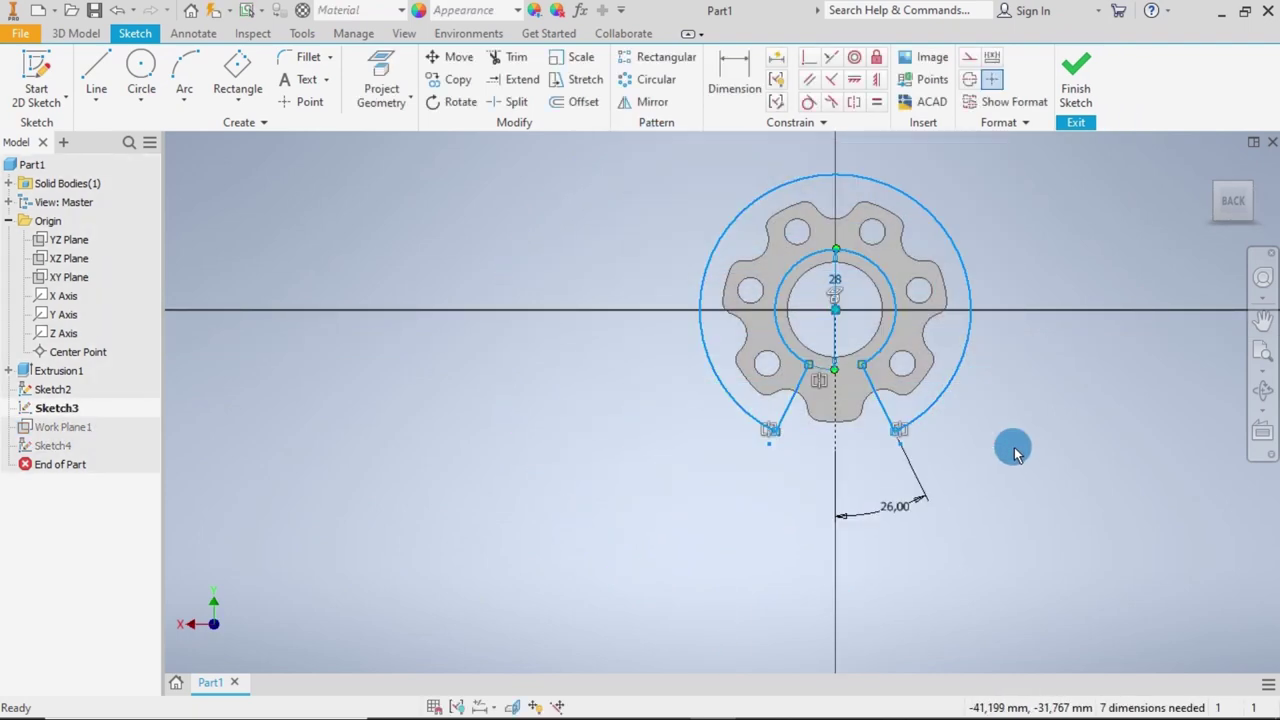
left_click(972, 58)
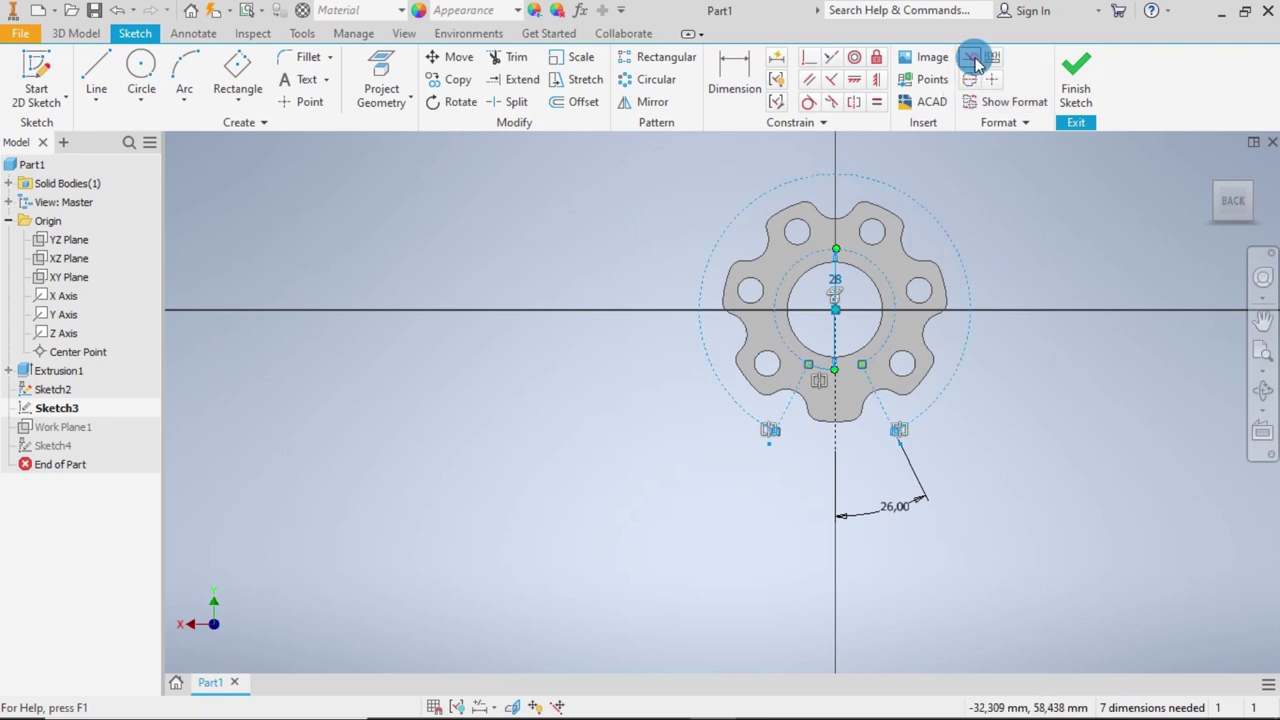
left_click(1067, 229)
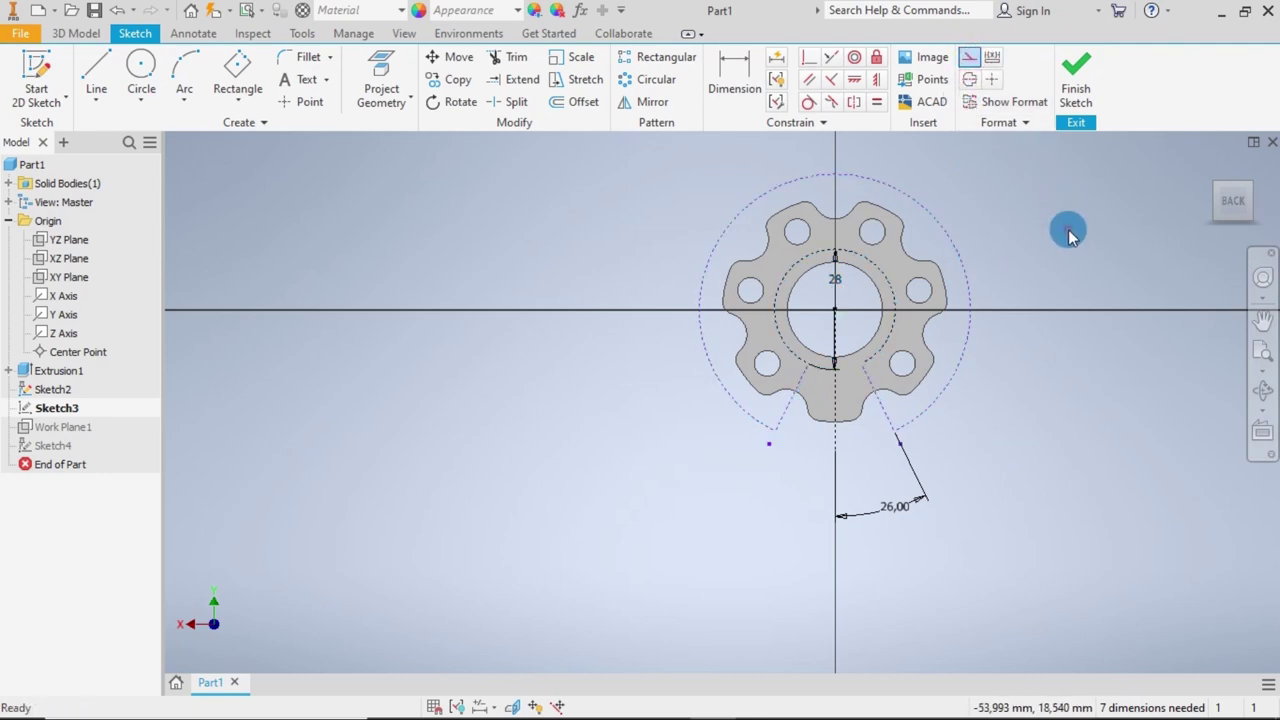
left_click(1068, 93)
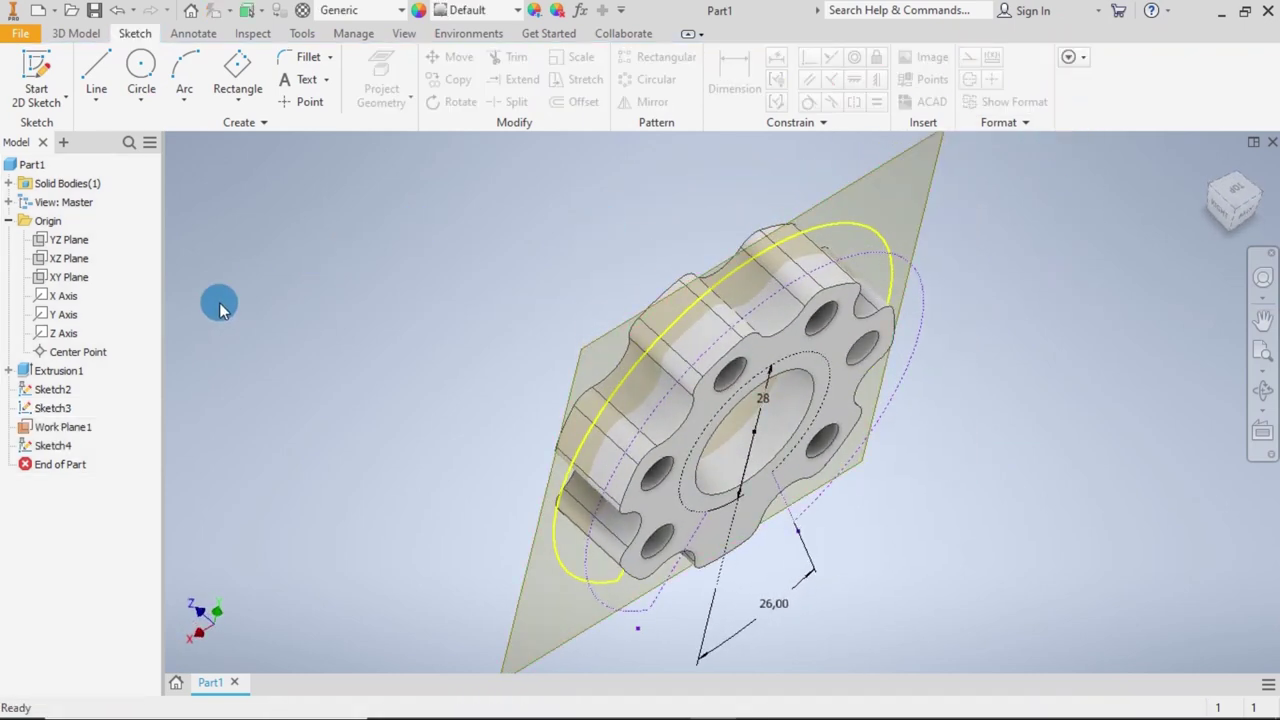
Set up an Extrude of the projected C-shaped profile, symmetric about the midplane, with a distance of 13-(6).
right_click(58, 447)
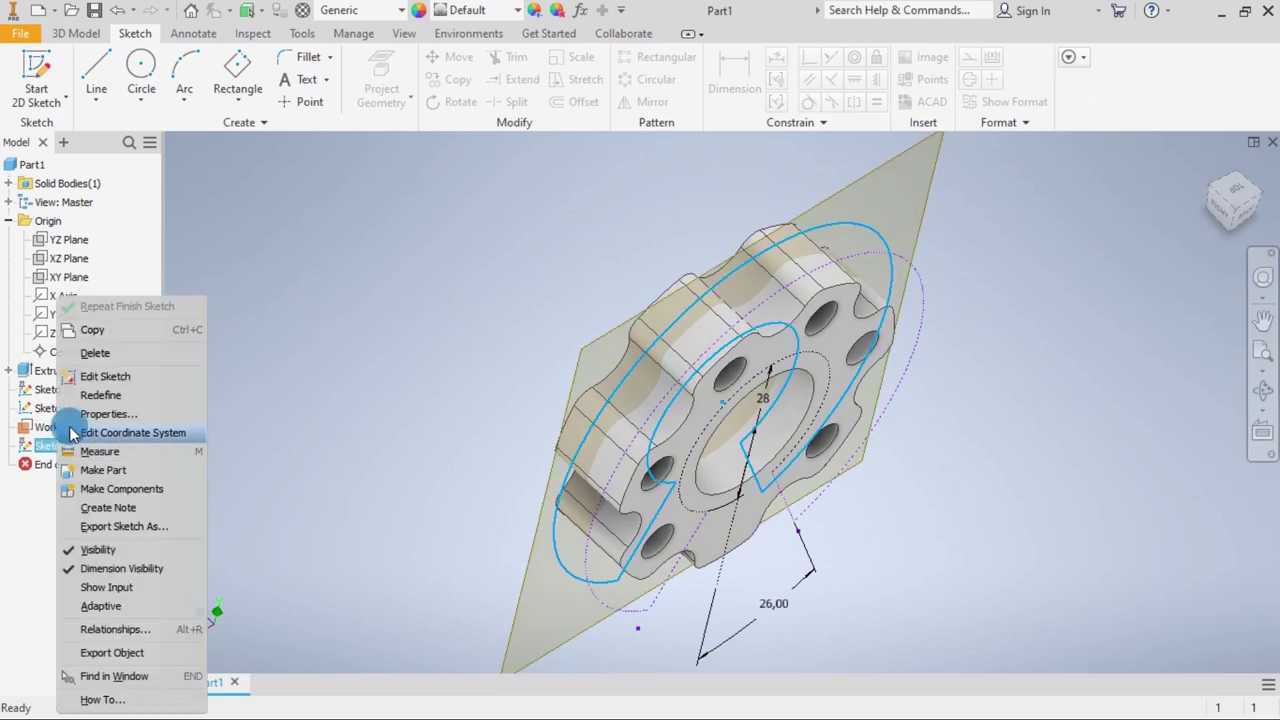
left_click(108, 381)
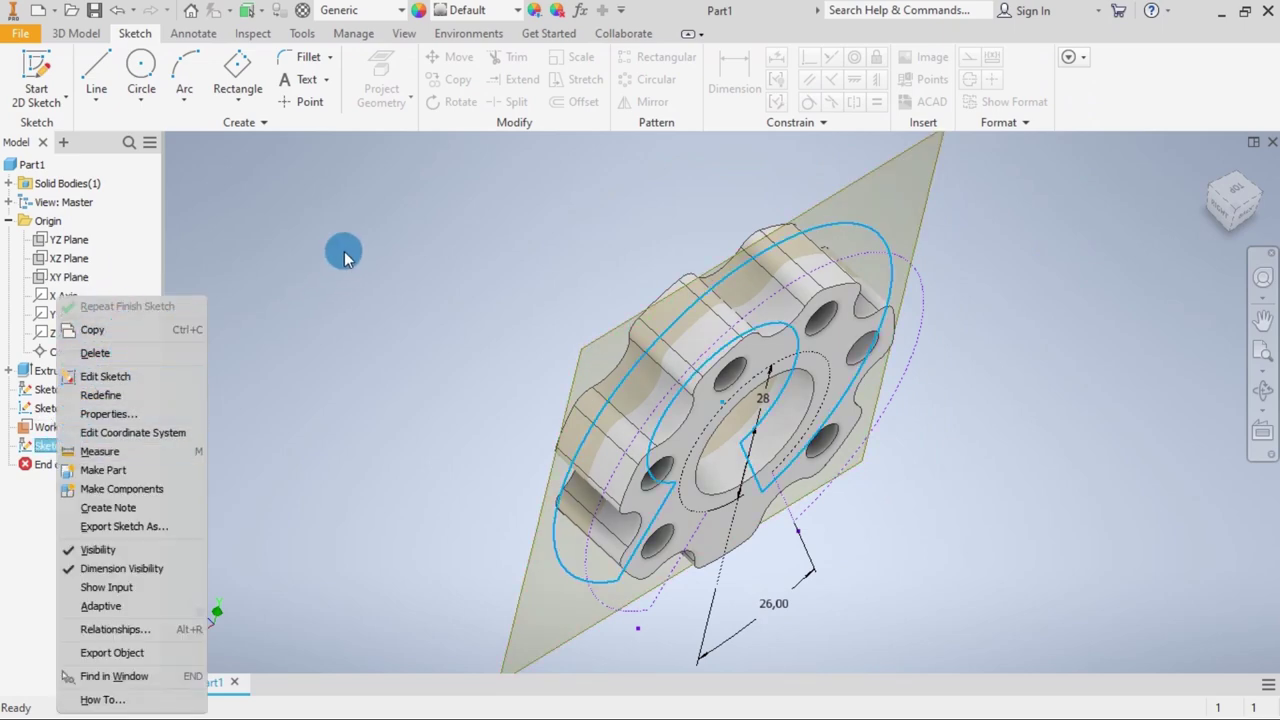
left_click(75, 38)
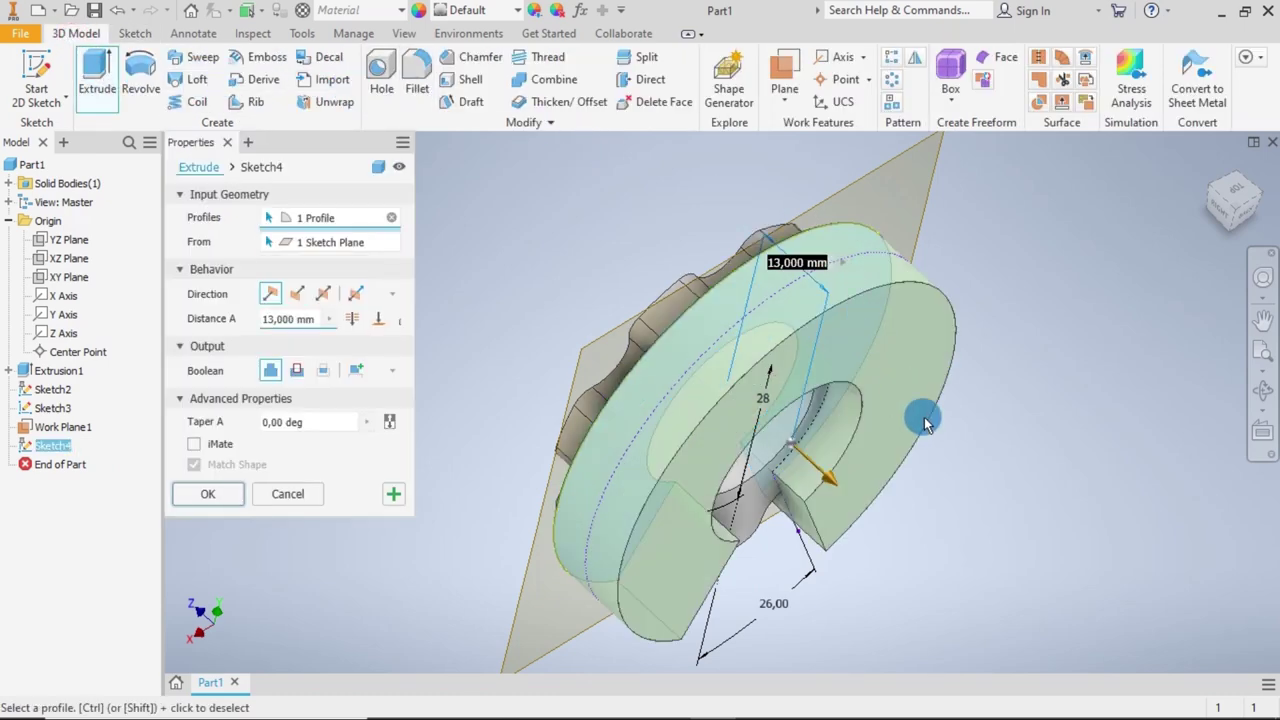
mouse_move(1010, 476)
middle_mouse_down("shift")
mouse_move(1075, 469)
mouse_move(1018, 465)
middle_mouse_up("shift")
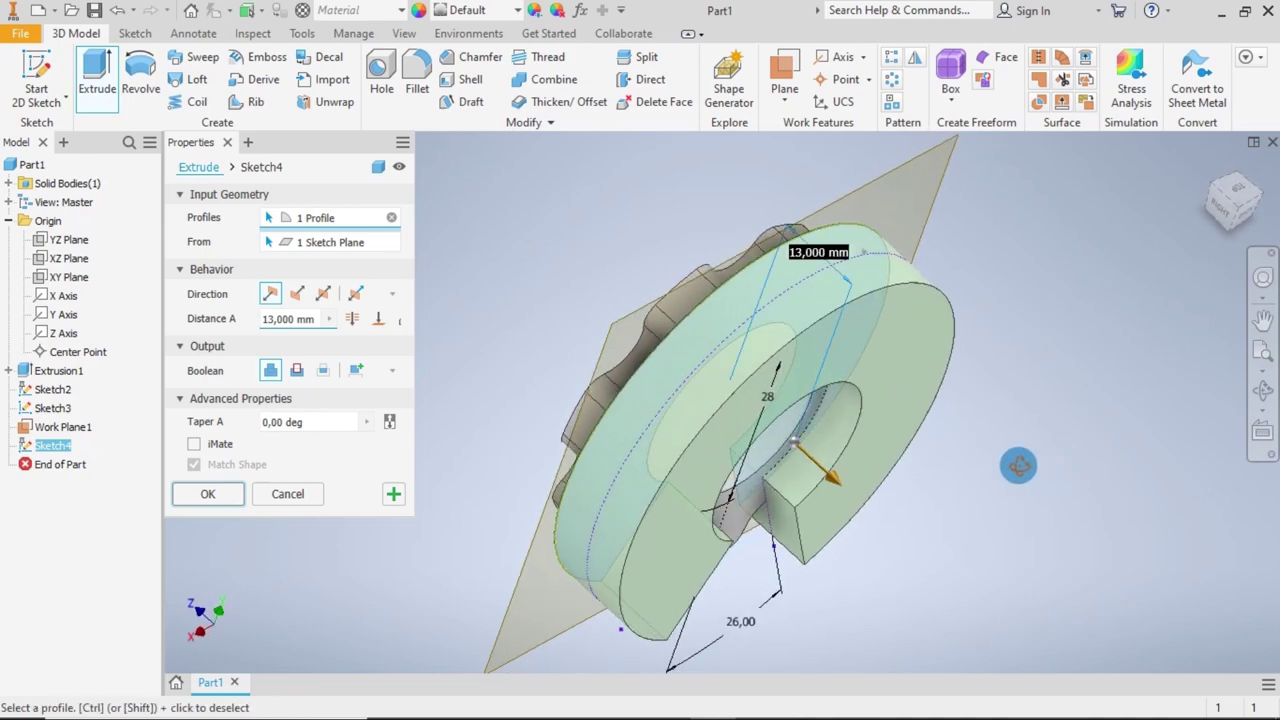
left_click(323, 294)
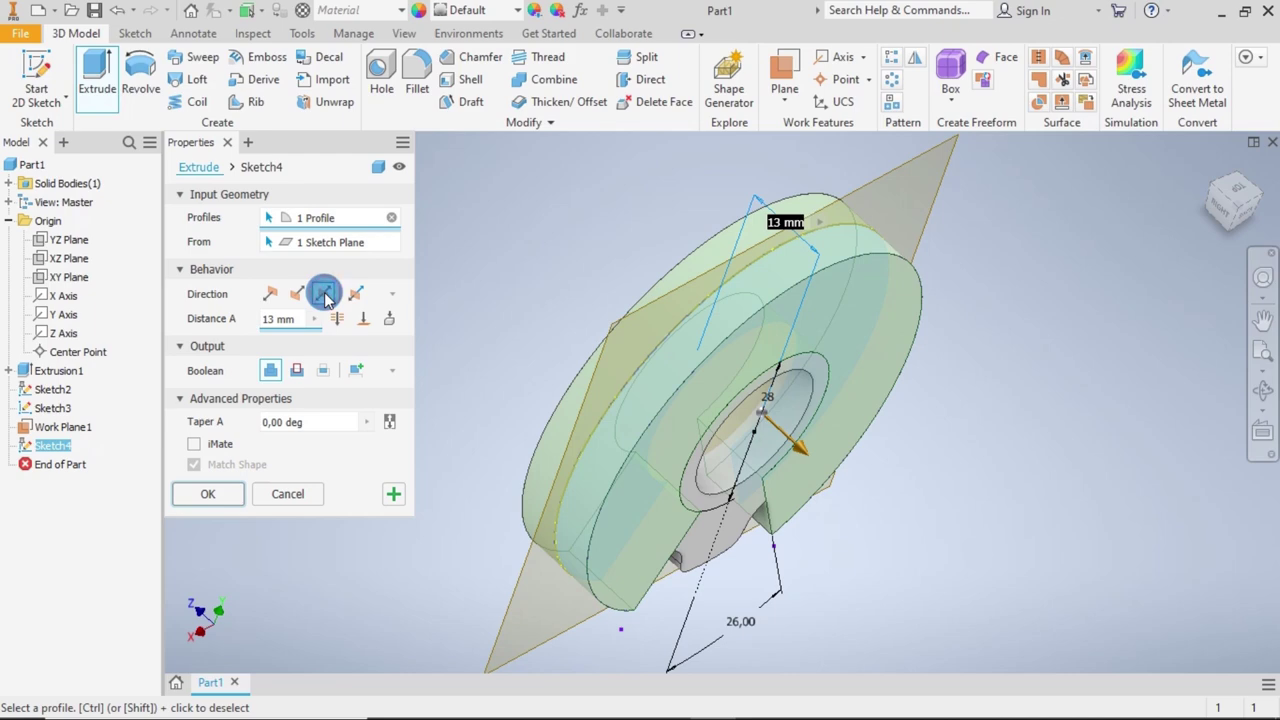
left_click(266, 320)
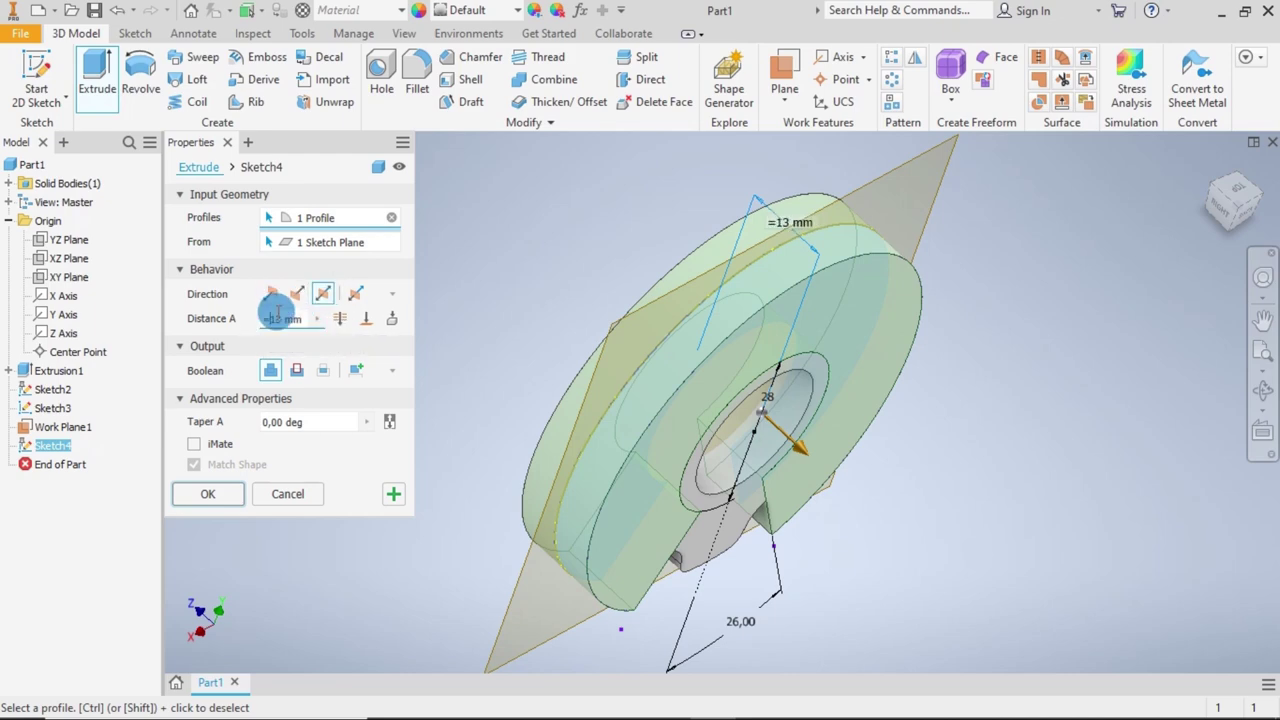
left_click(290, 318)
double_click(281, 318)
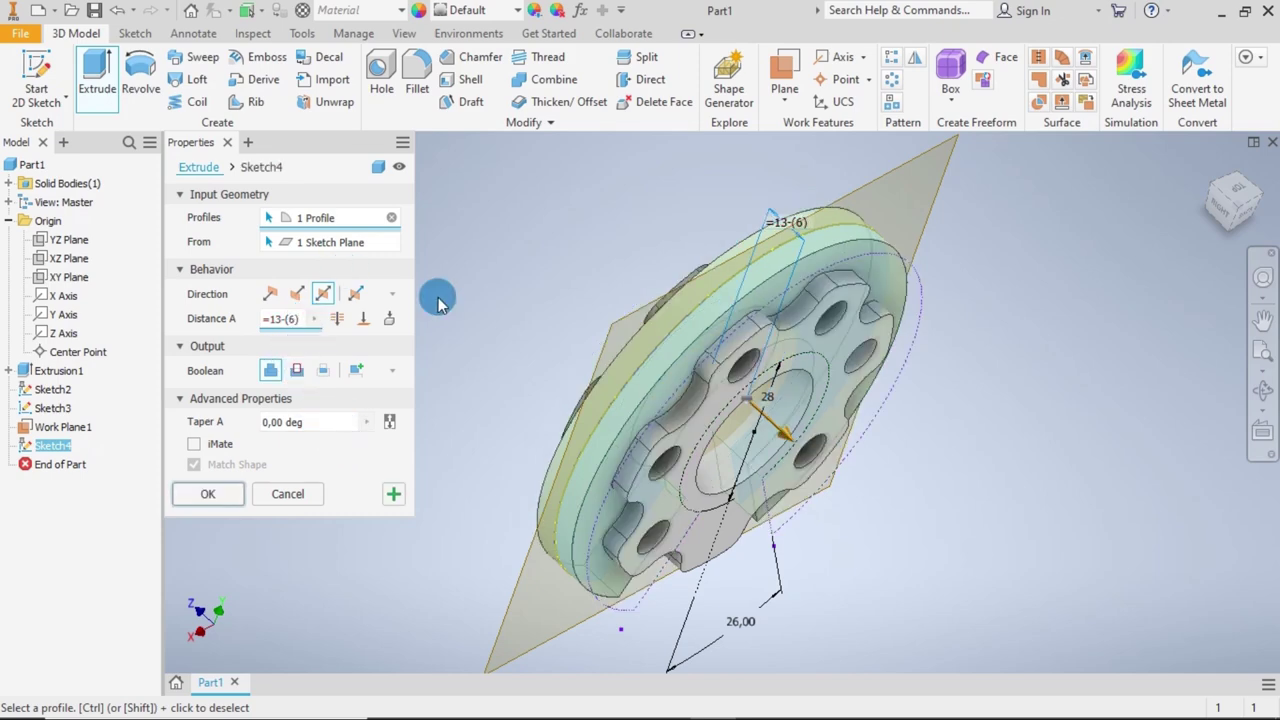
Switch the extrusion's Boolean operation to Cut and create the C-shaped groove in the ring.
left_click(295, 370)
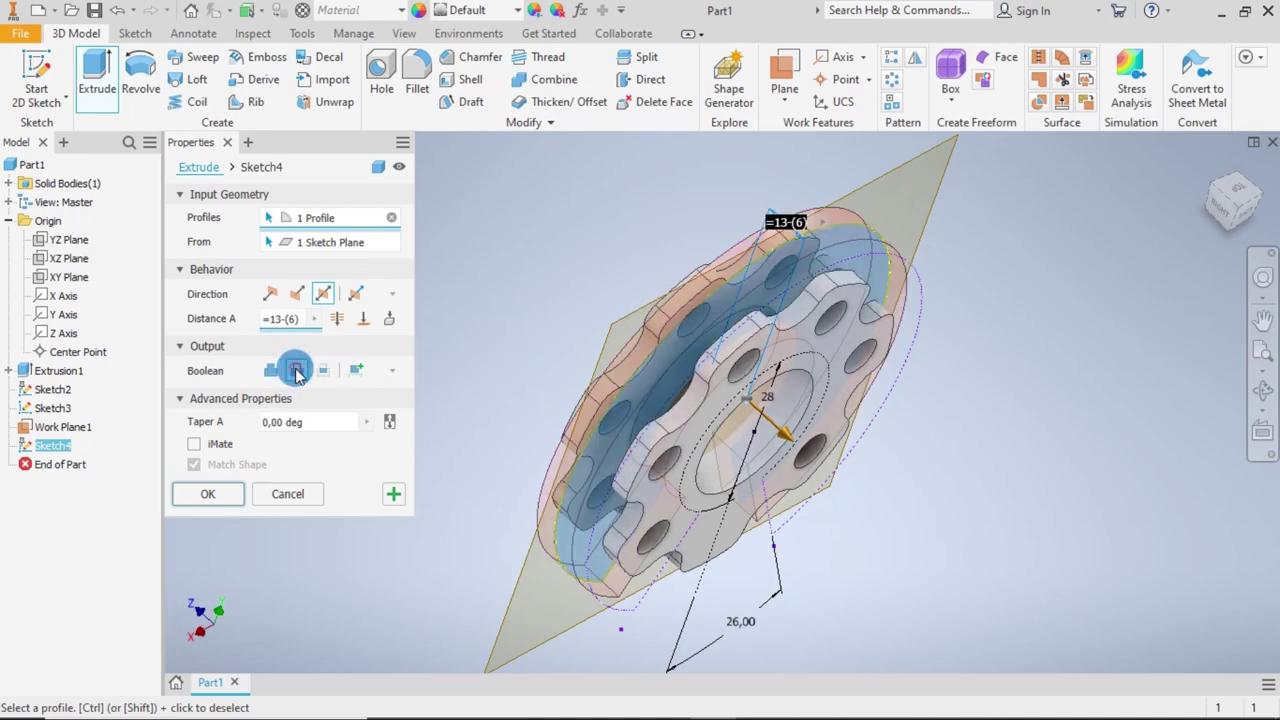
middle_click_drag(463, 270, 884, 424)
left_click_drag(1045, 478, 1123, 502)
key("Escape")
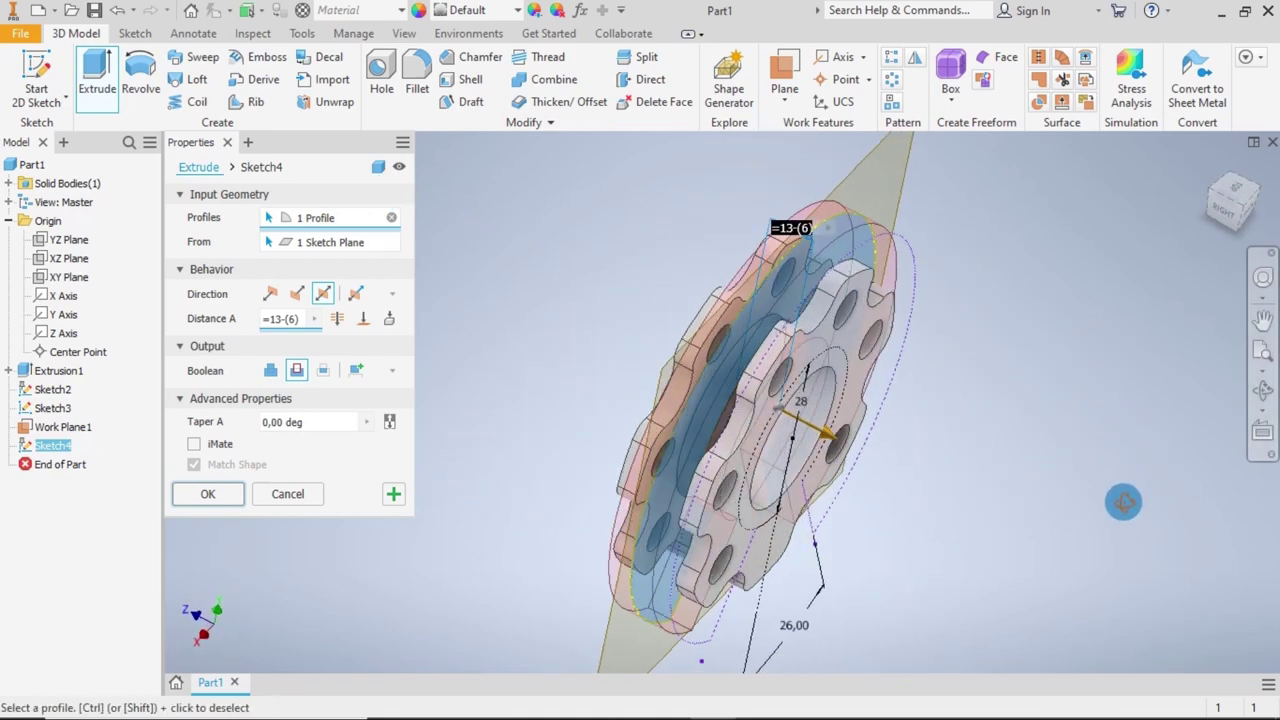
left_click(184, 497)
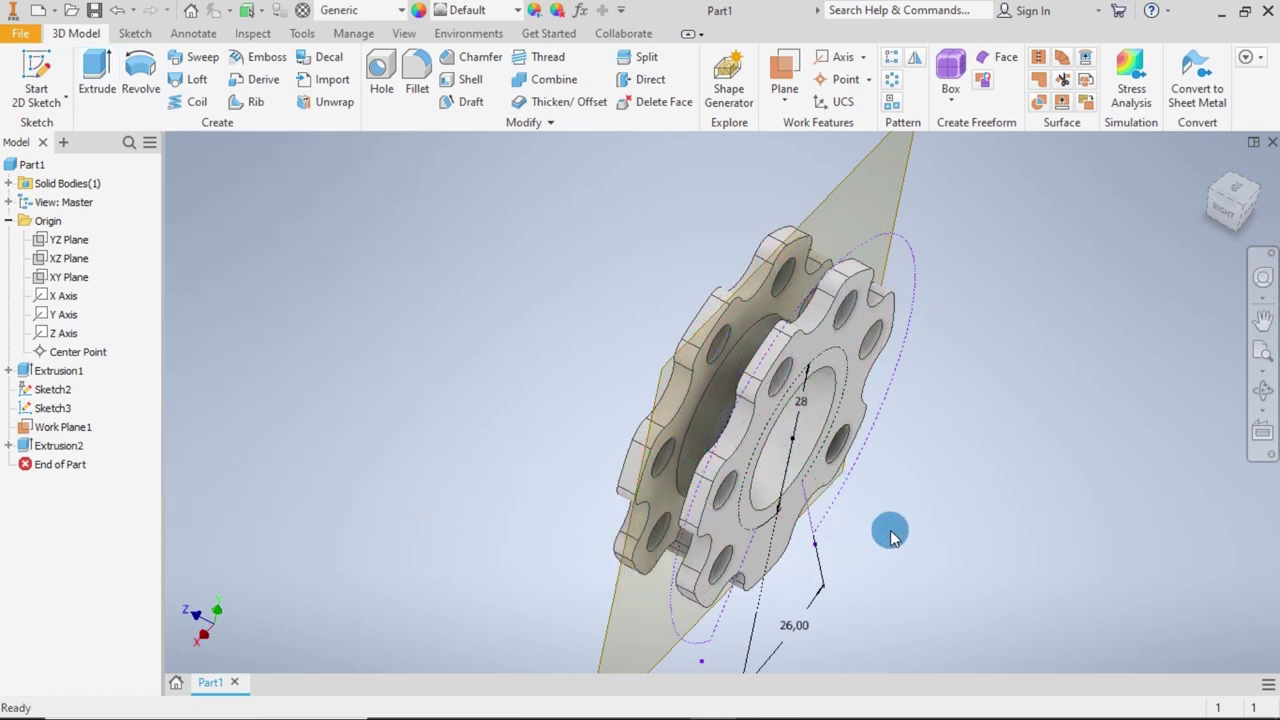
middle_click_drag(890, 535, 936, 459, "shift")
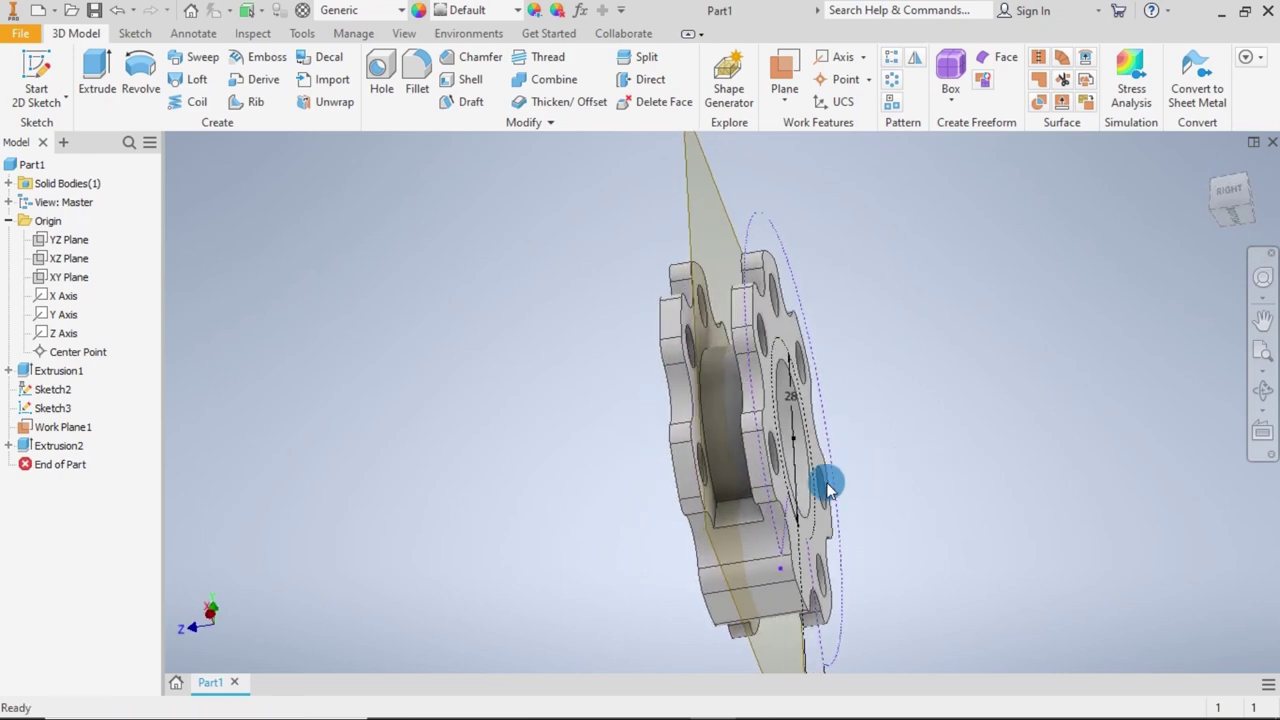
scroll(734, 497, "up", 5)
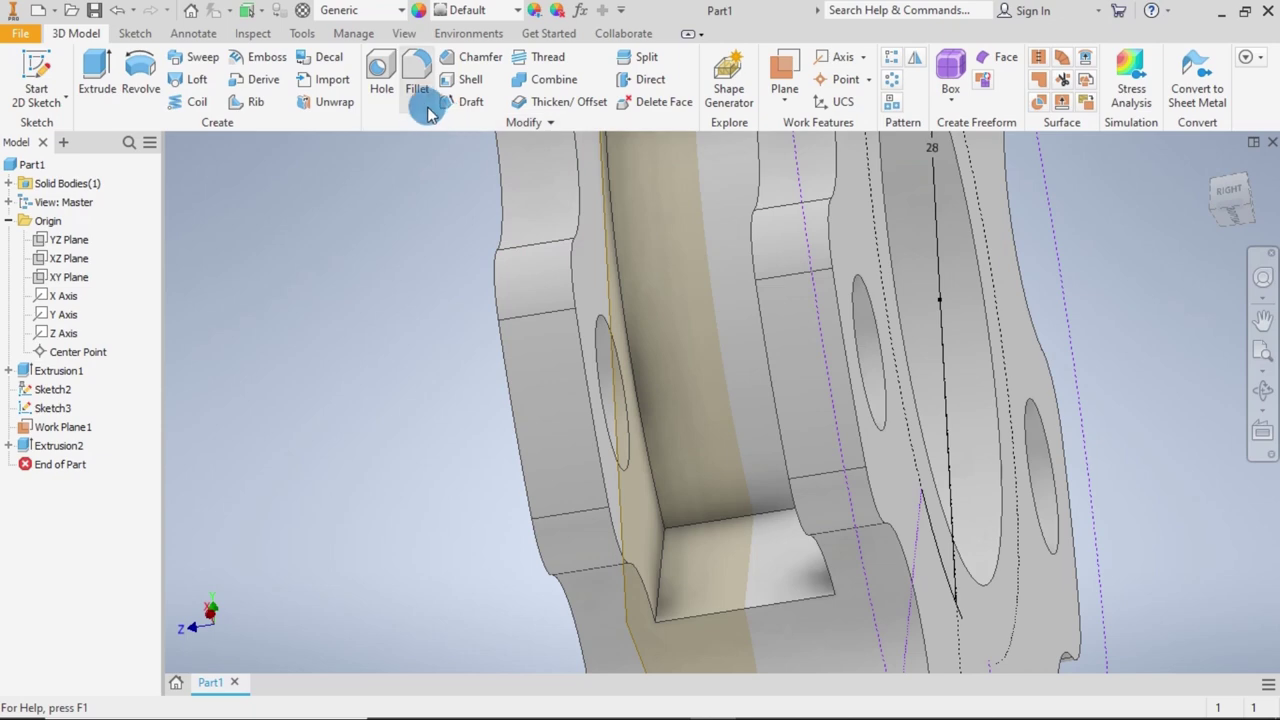
left_click(417, 74)
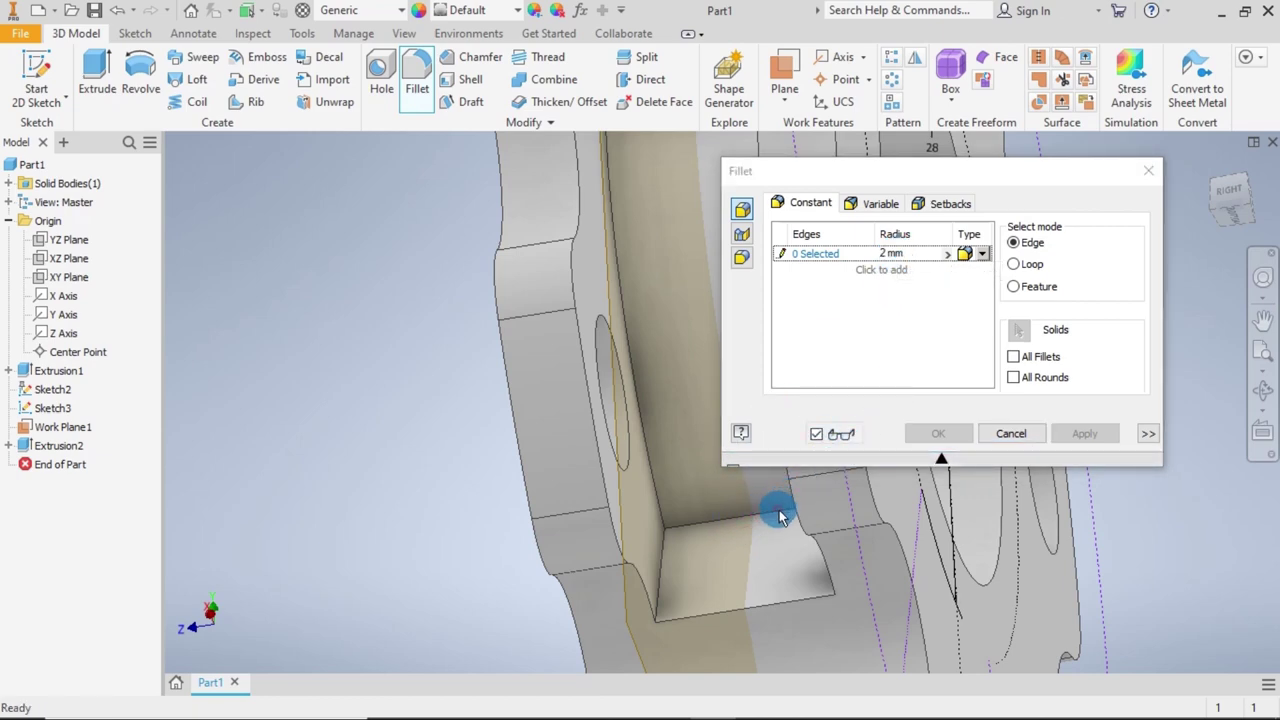
left_click(1010, 433)
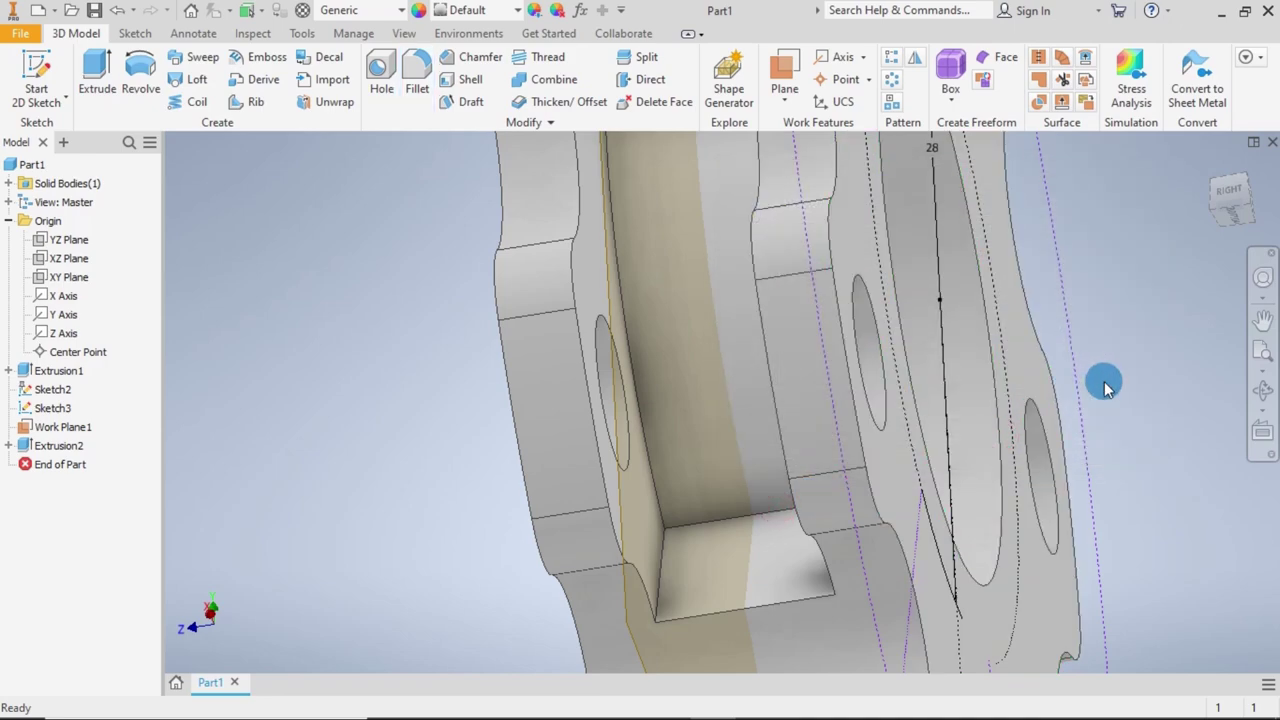
Apply a half section view at Work Plane1 with a 0 mm offset and examine the groove's inner corners.
scroll(1104, 381, "down", 5)
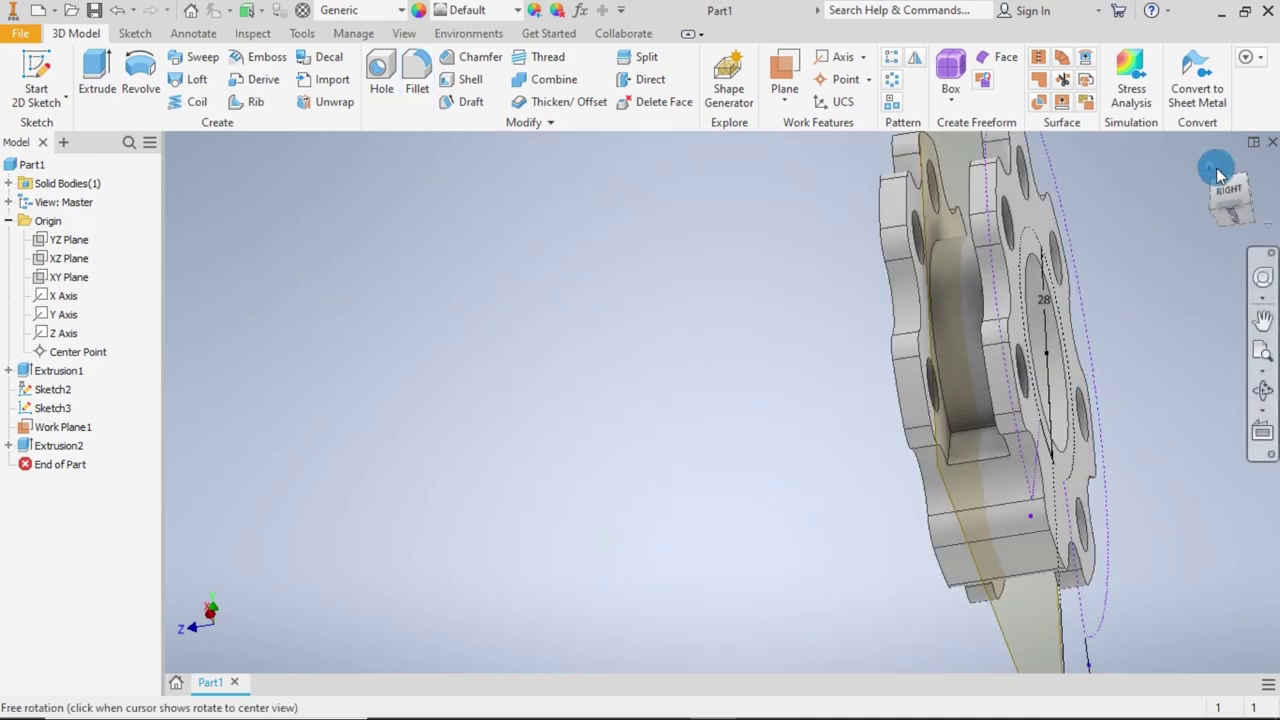
left_click(1208, 165)
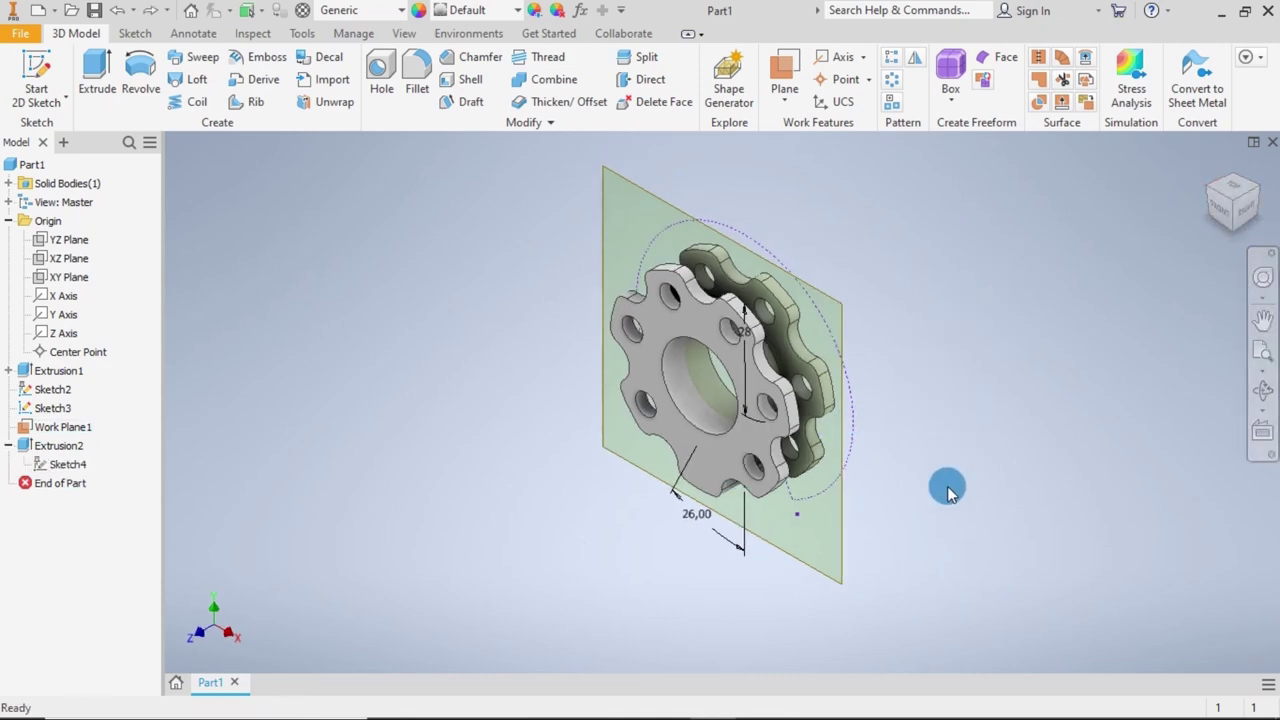
middle_click_drag(955, 493, 960, 600, "shift")
scroll(790, 470, "up", 5)
scroll(790, 470, "up", 3)
scroll(965, 580, "down", 6)
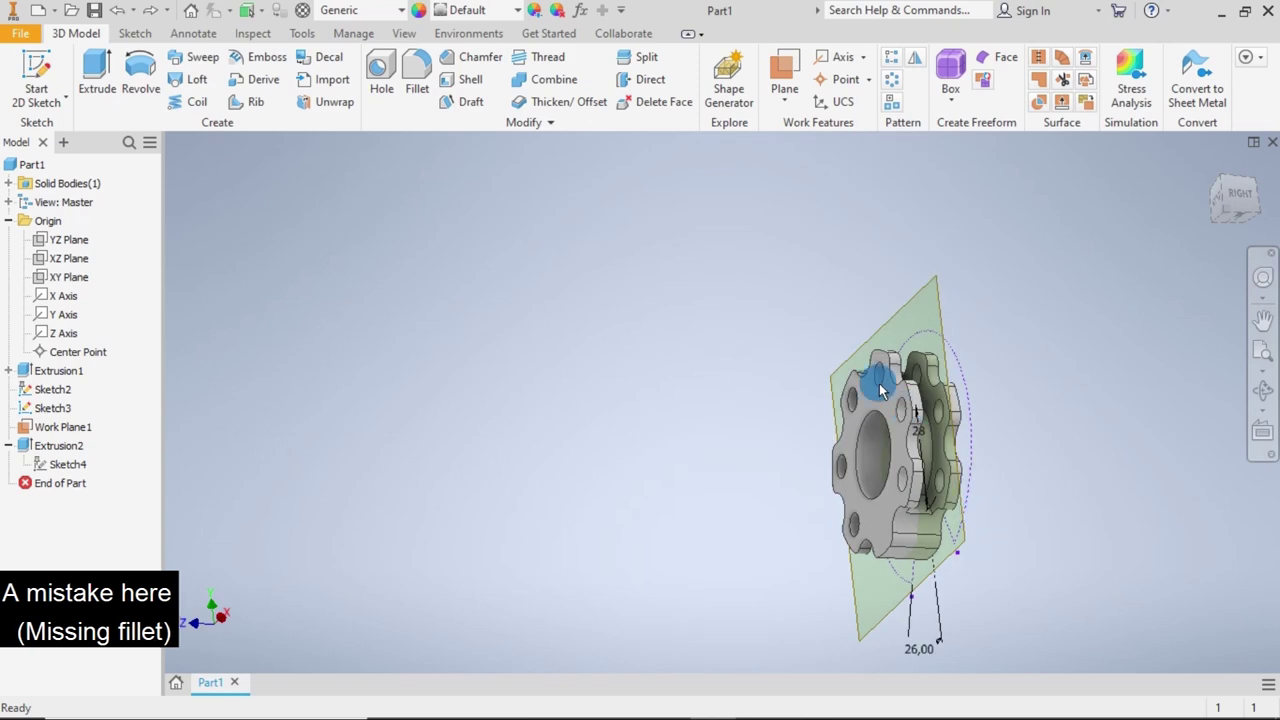
left_click(404, 33)
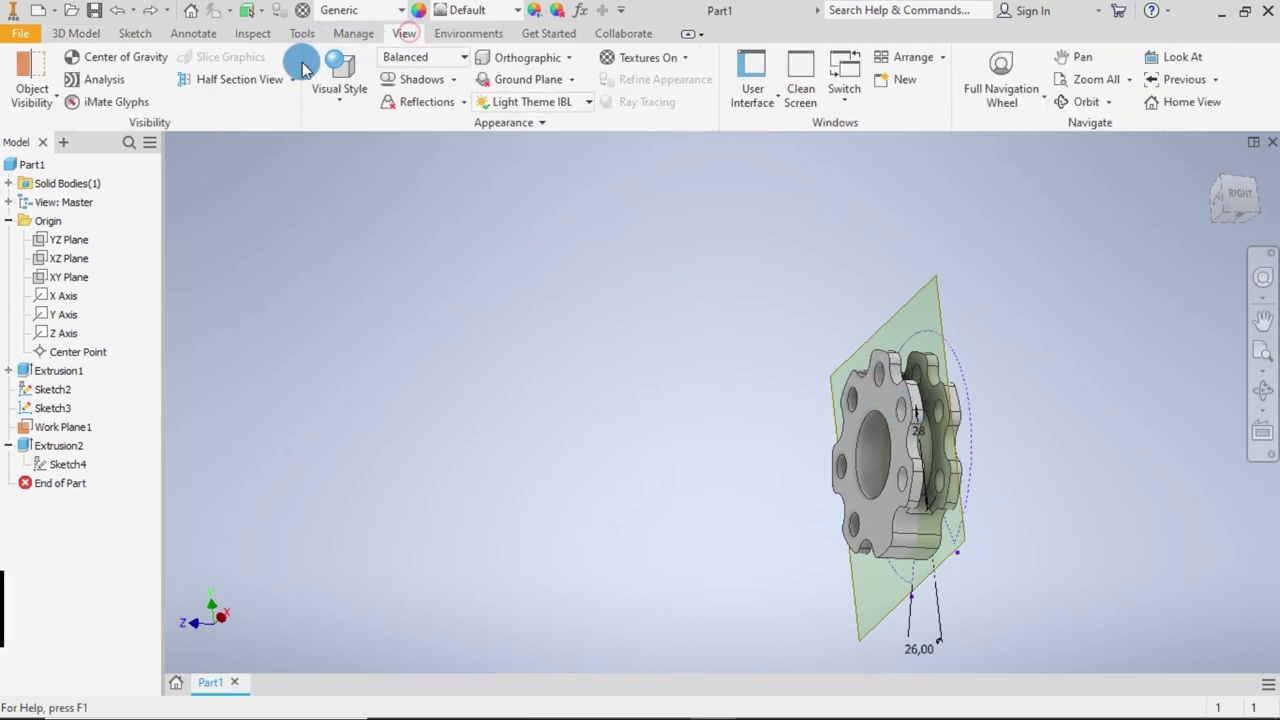
left_click(250, 80)
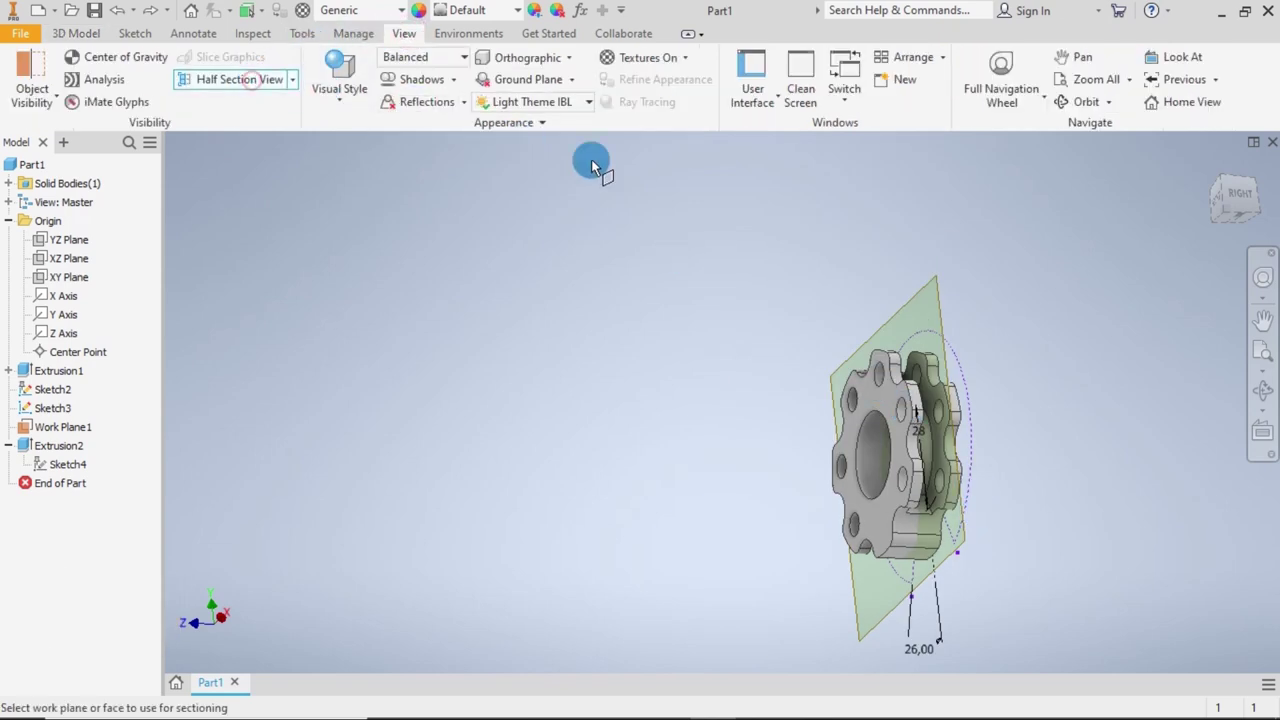
left_click(965, 549)
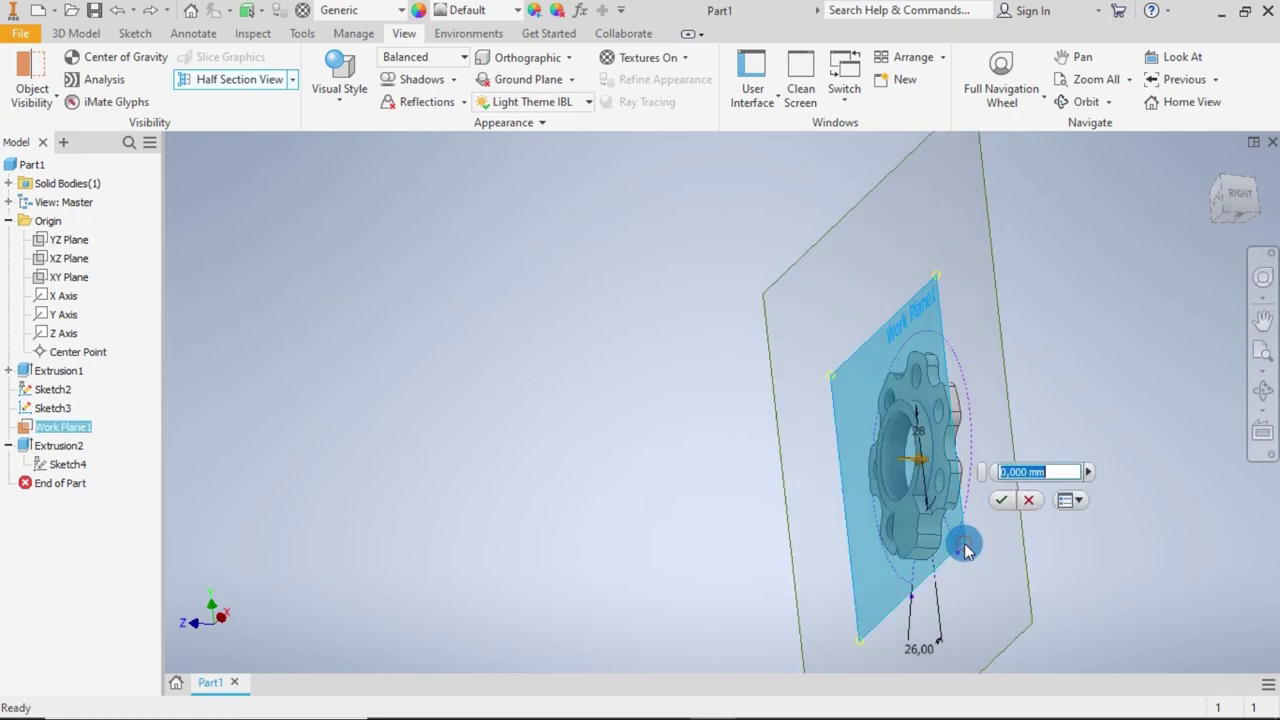
left_click(1005, 500)
middle_click_drag(990, 485, 945, 527, "shift")
scroll(945, 527, "up", 5)
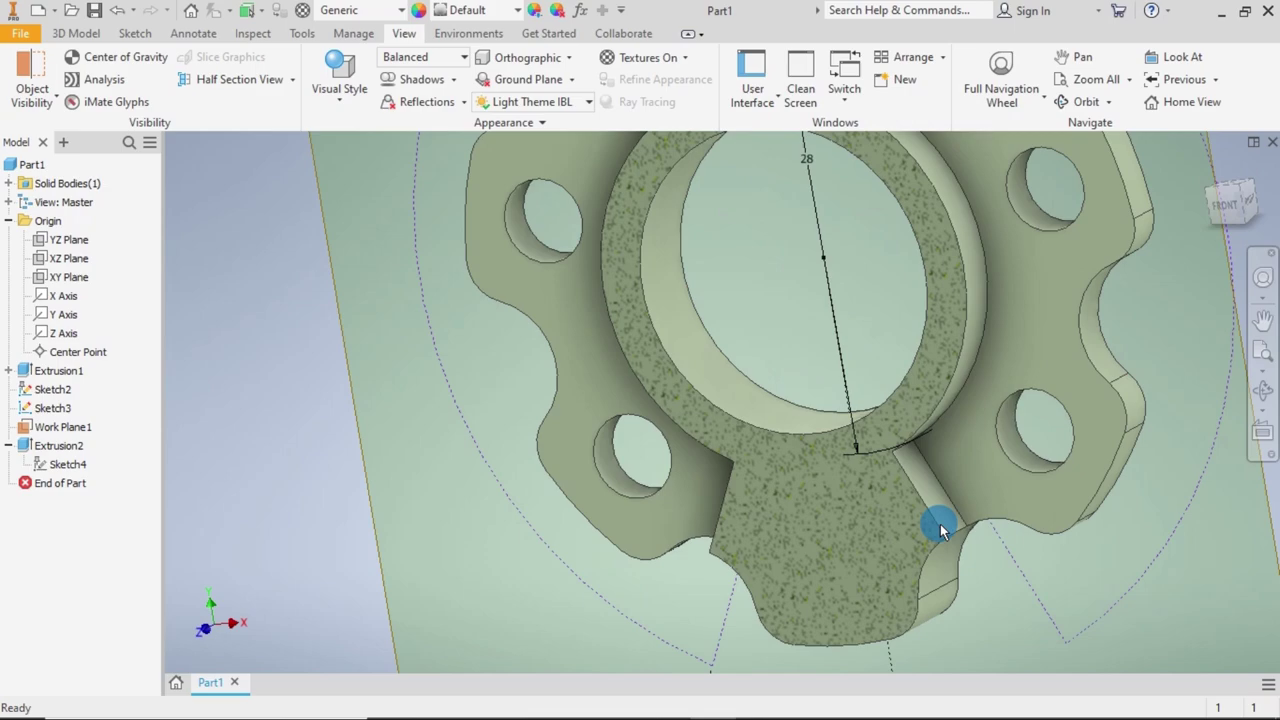
Open the sketch containing the original C-shaped construction profile for editing.
scroll(940, 530, "down", 5)
middle_click_drag(1186, 482, 1043, 514, "shift")
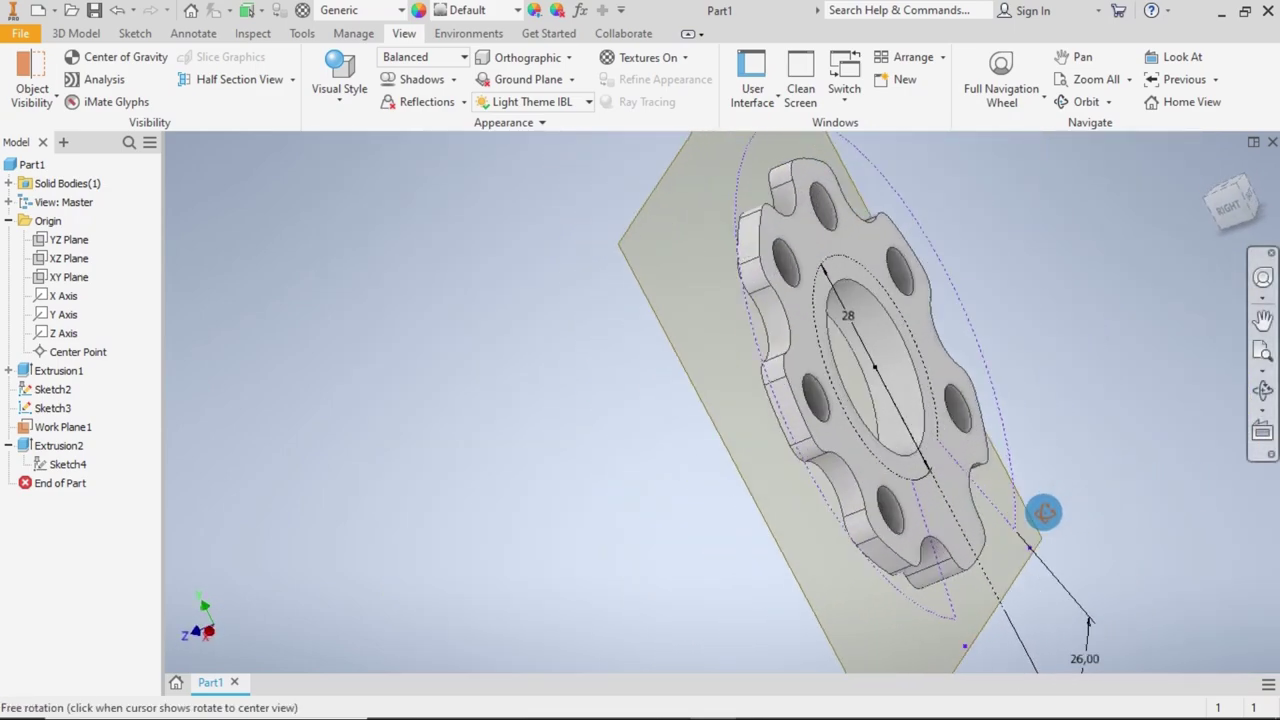
right_click(975, 332)
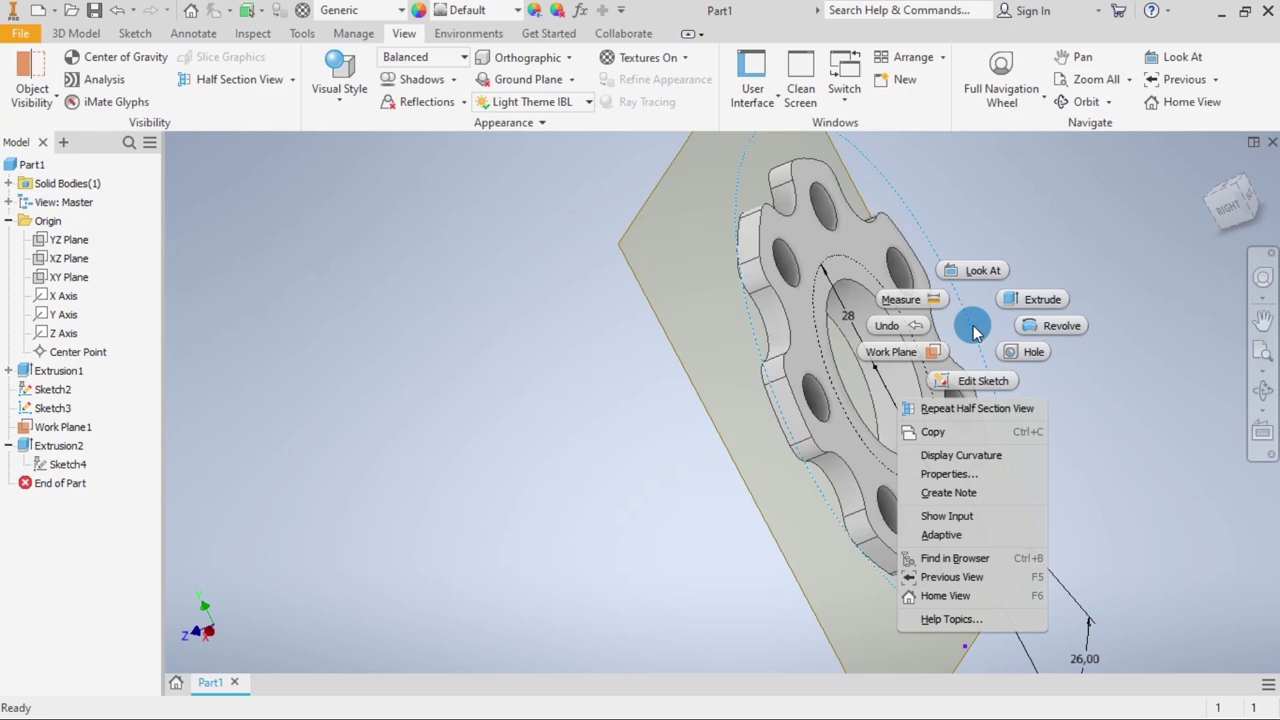
left_click(975, 385)
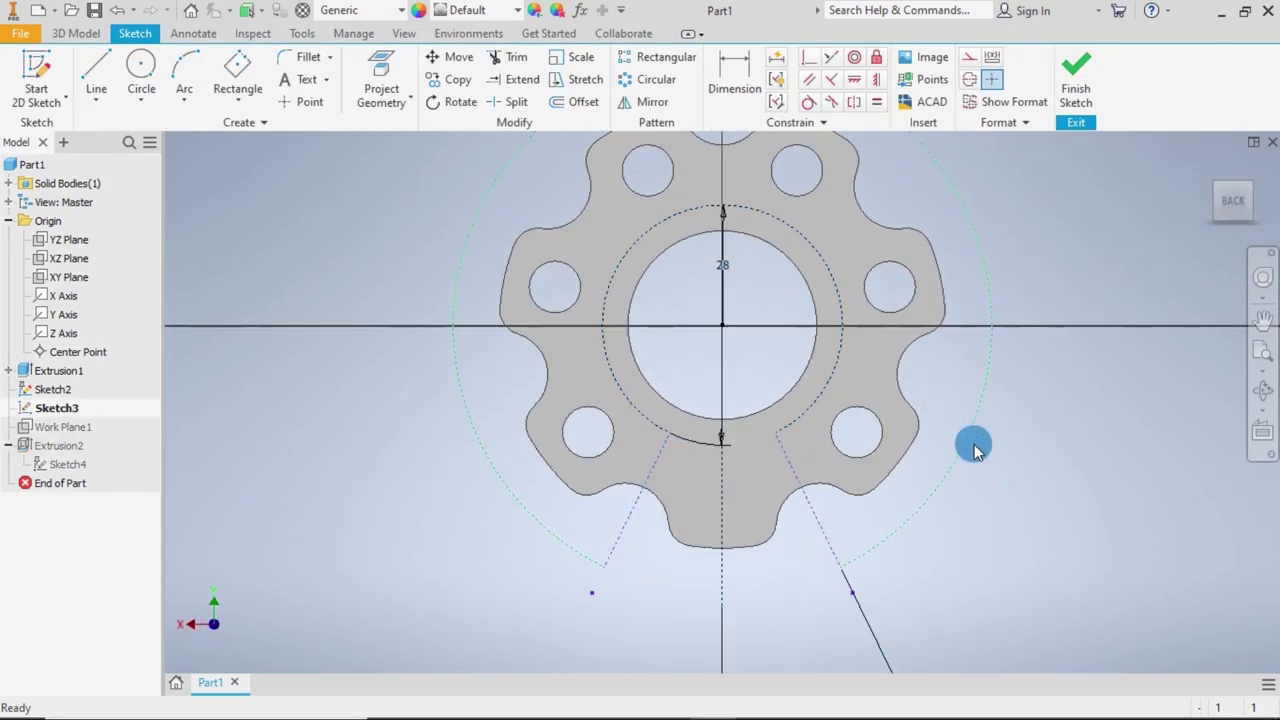
scroll(694, 457, "up", 5)
scroll(606, 400, "up", 2)
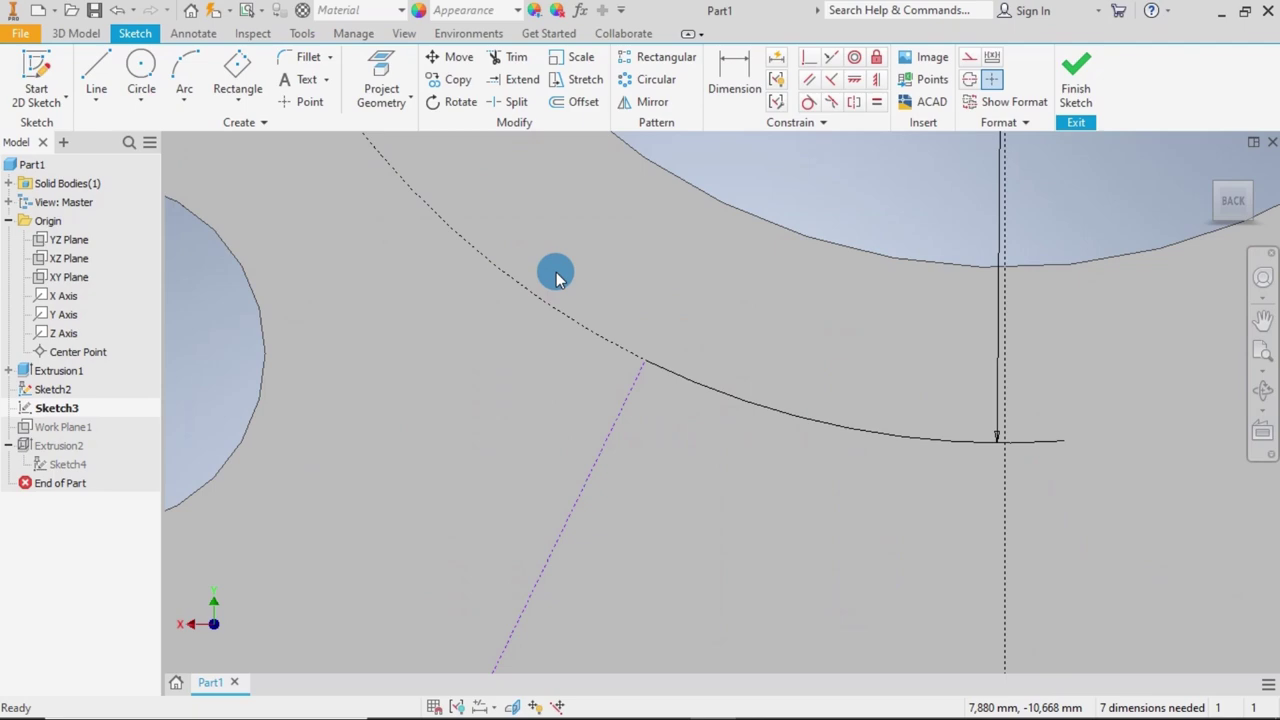
Draw a 2 mm diameter construction circle beside the corner where the inner arc meets the slanted line.
left_click(142, 68)
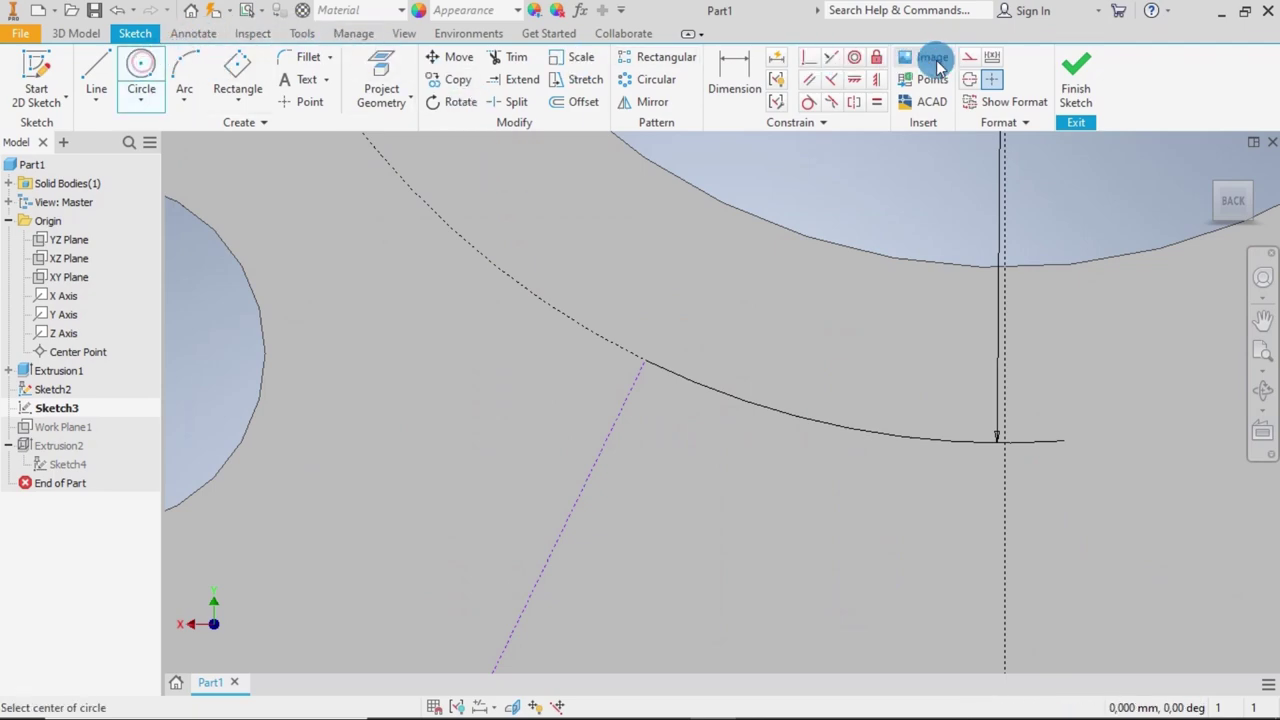
left_click(962, 55)
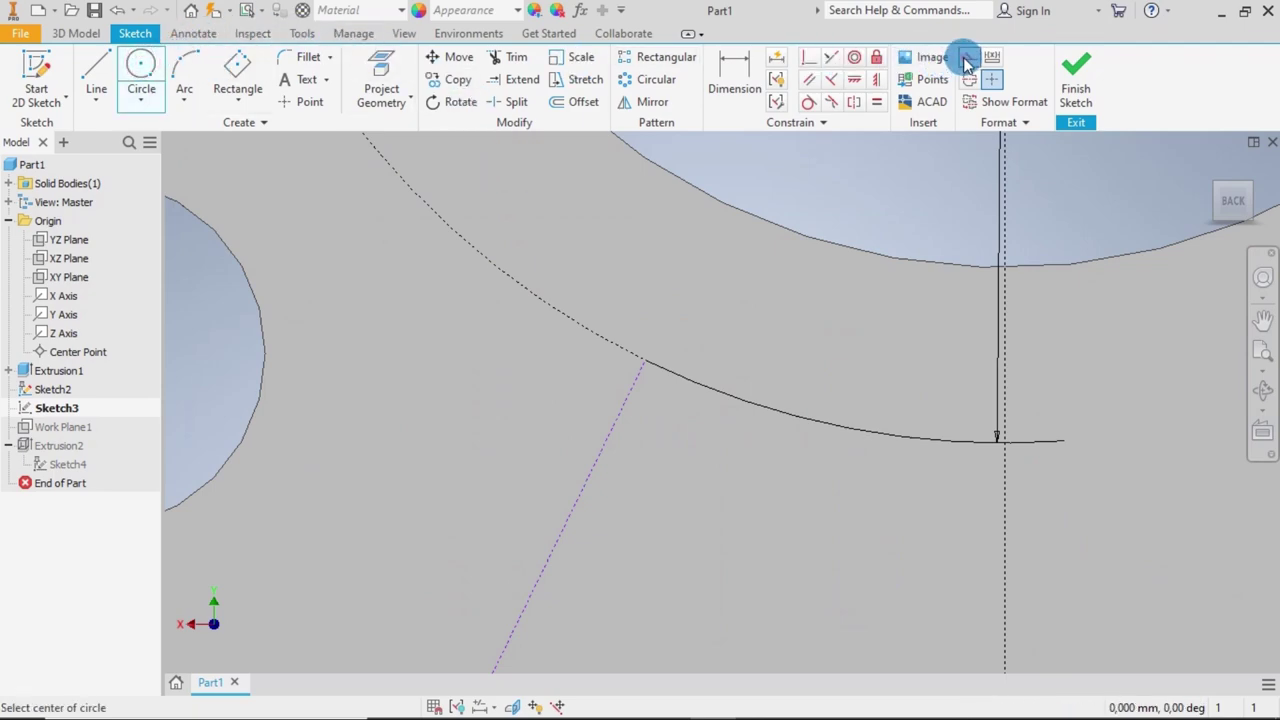
left_click(567, 391)
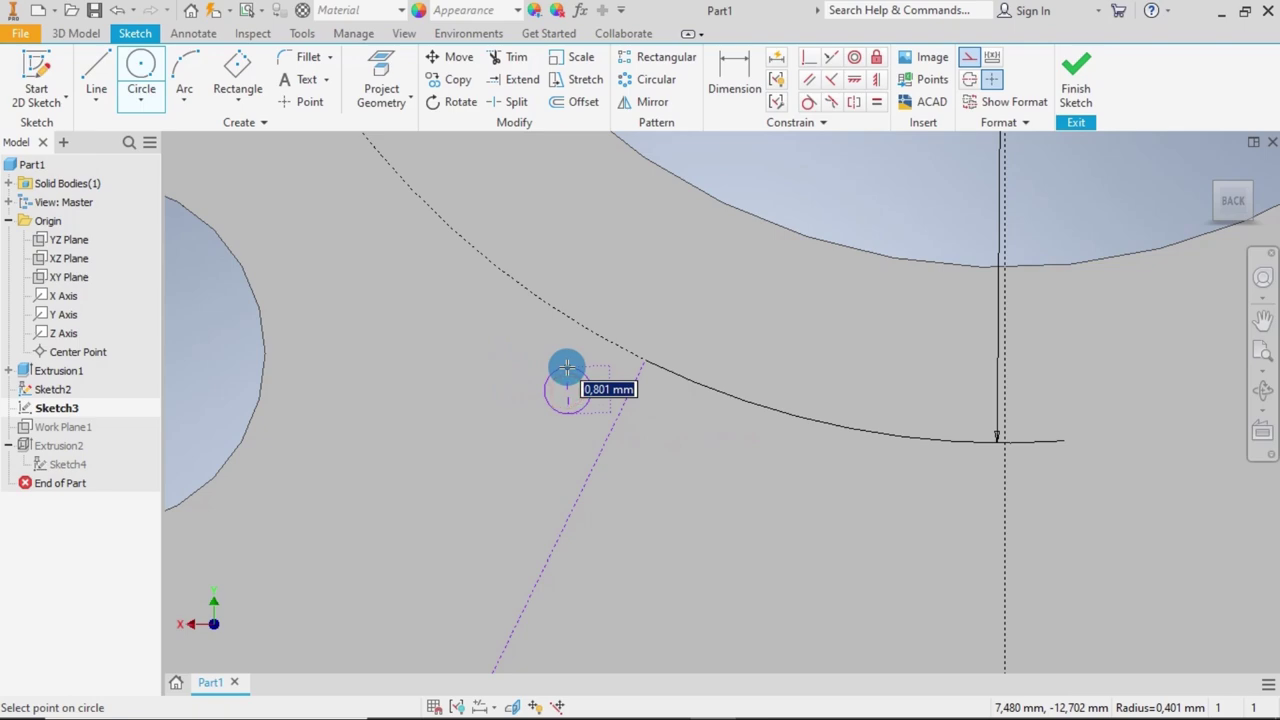
type("2")
key("Return")
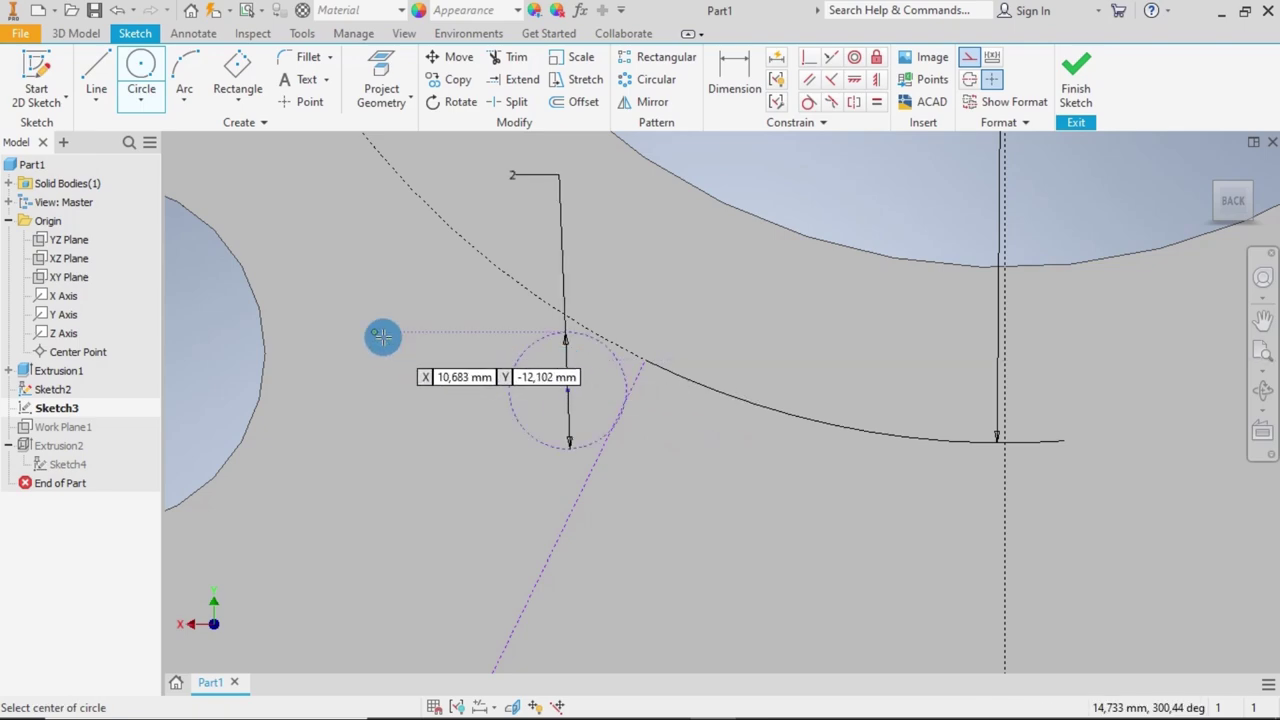
Make the 2 mm construction circle tangent to the adjacent slanted line and the inner arc.
left_click(808, 103)
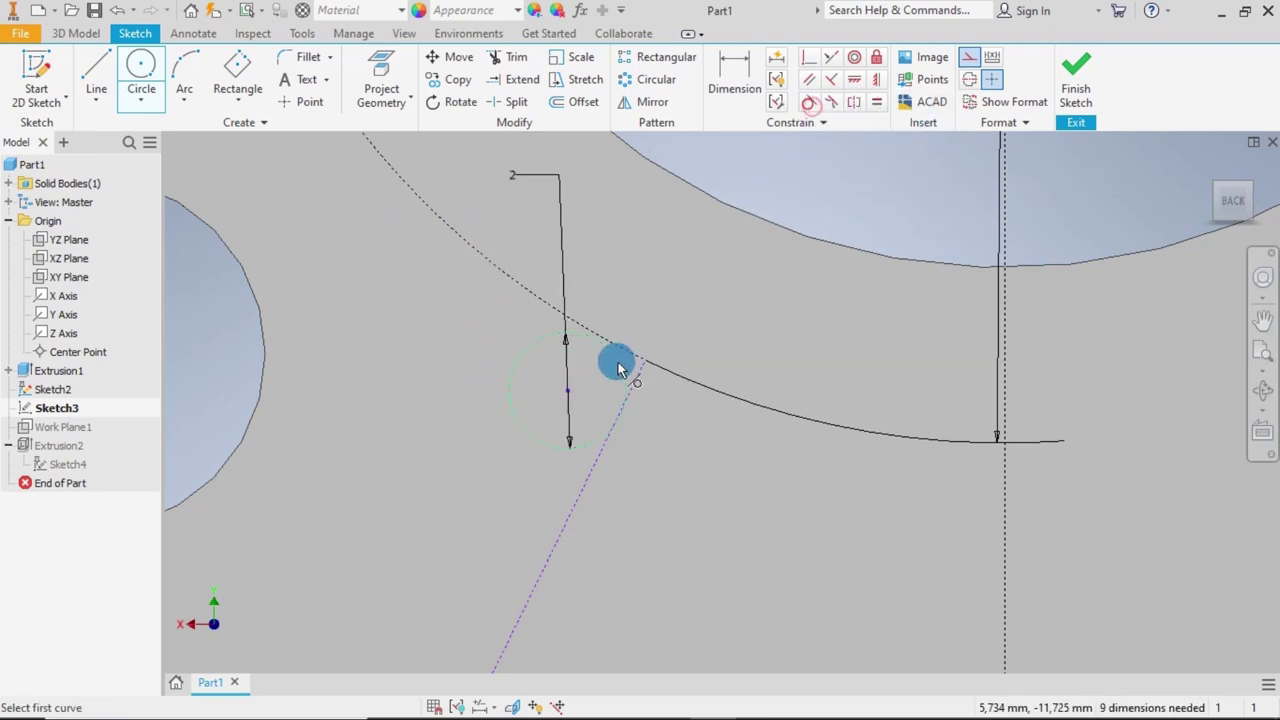
left_click(639, 374)
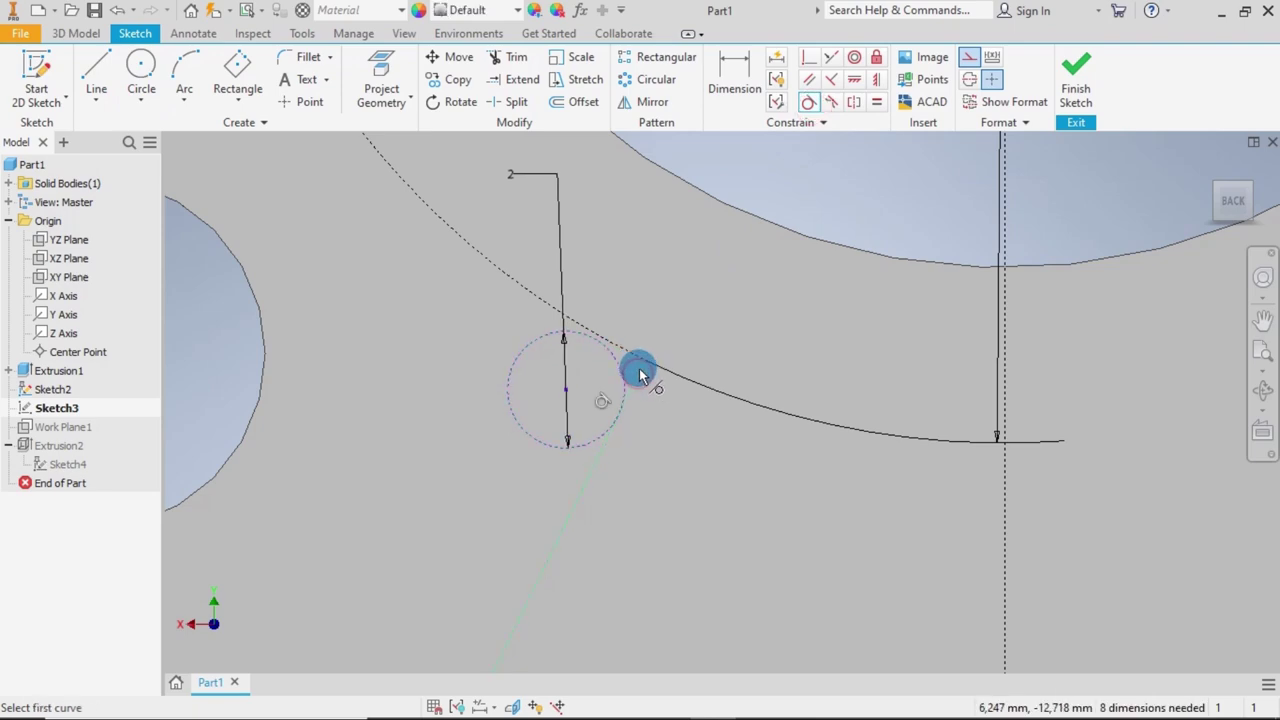
left_click(636, 373)
left_click(624, 356)
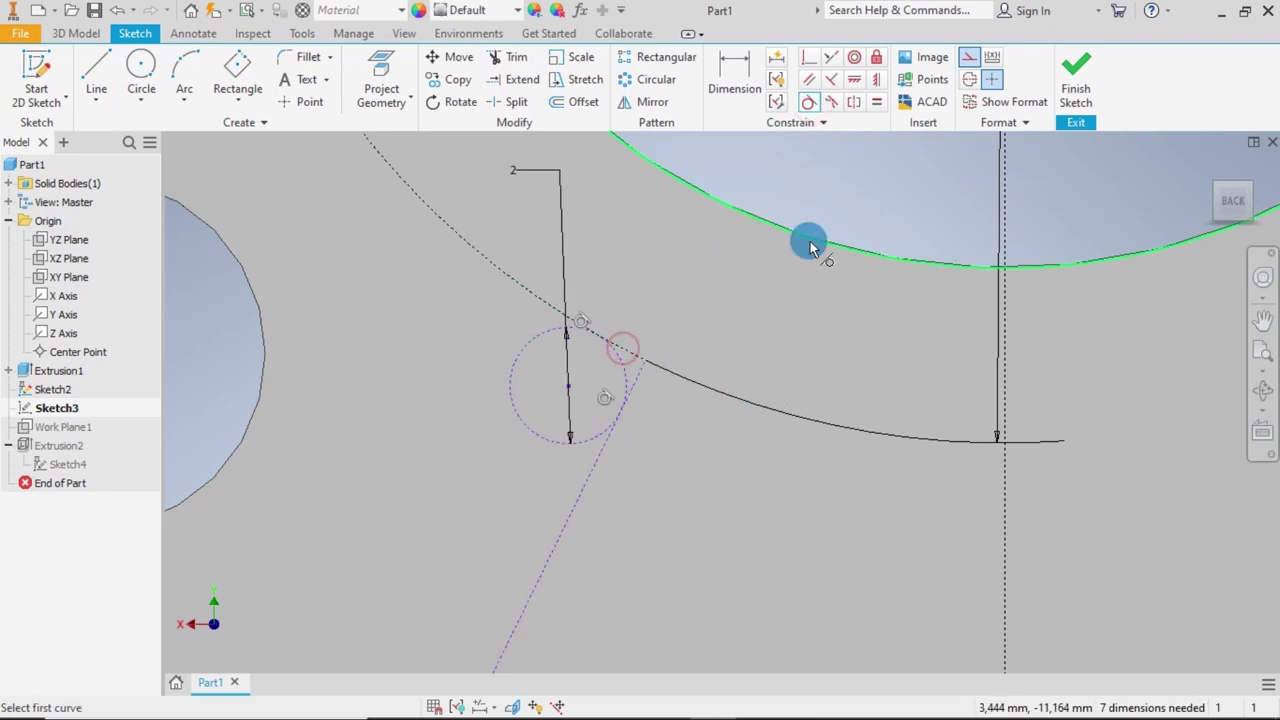
Mirror the 2 mm construction circle about the vertical centerline to the opposite inner corner of the C-shaped profile.
left_click(96, 78)
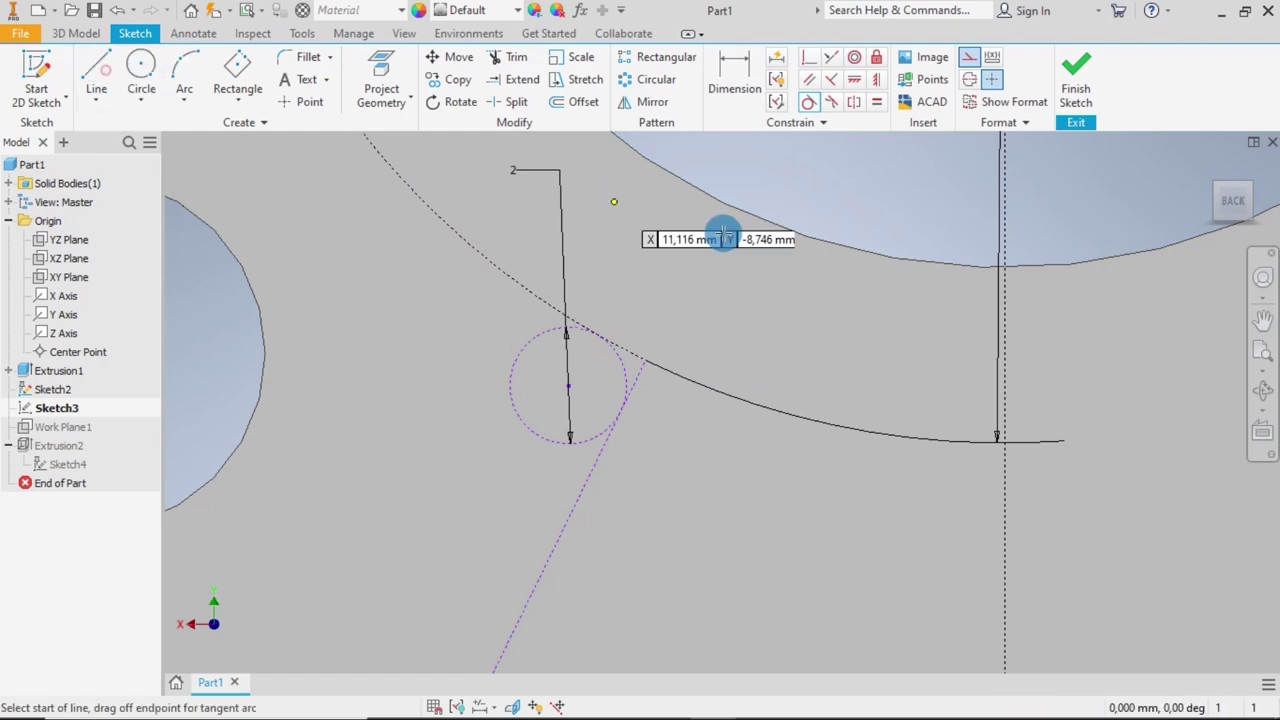
key("Escape")
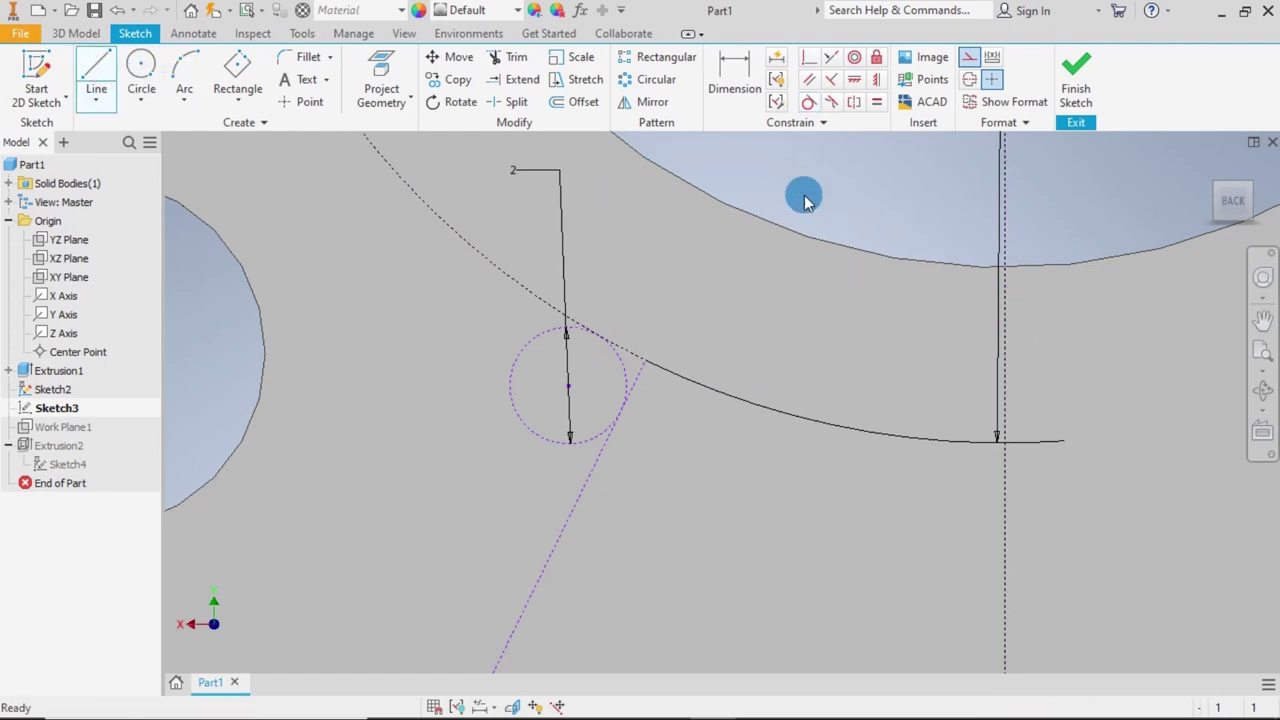
left_click(650, 102)
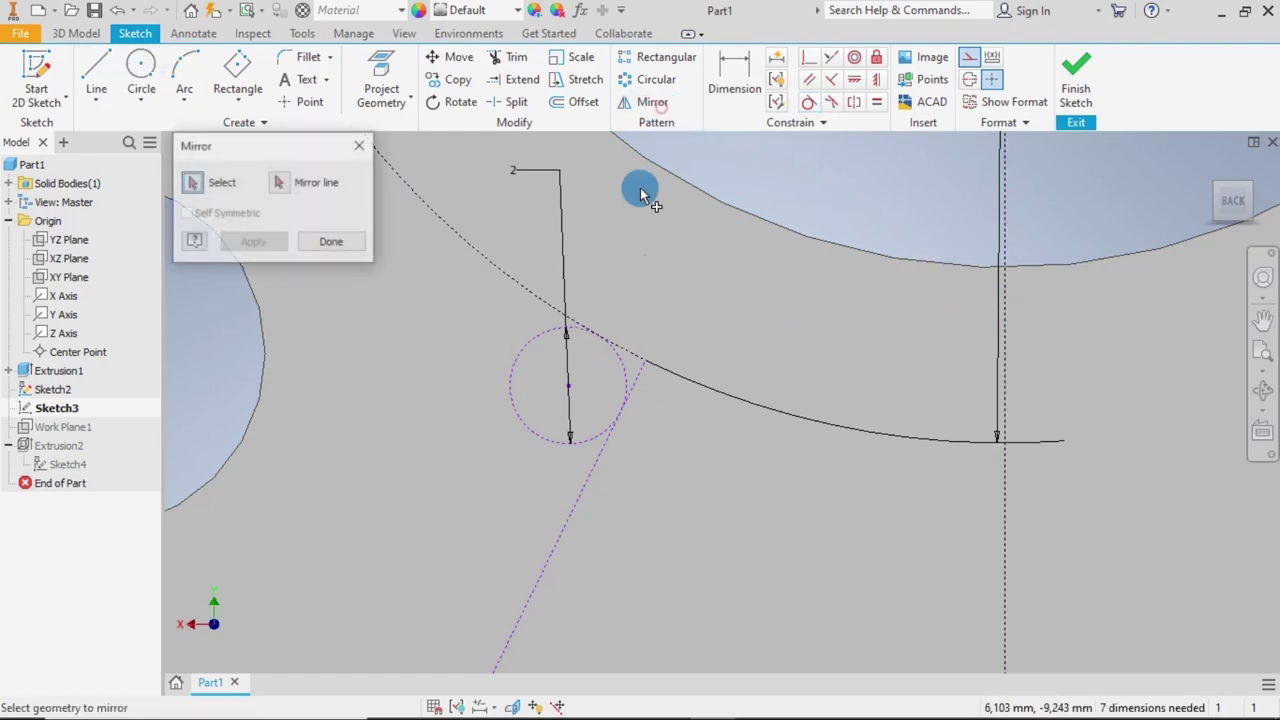
left_click(525, 350)
left_click(279, 182)
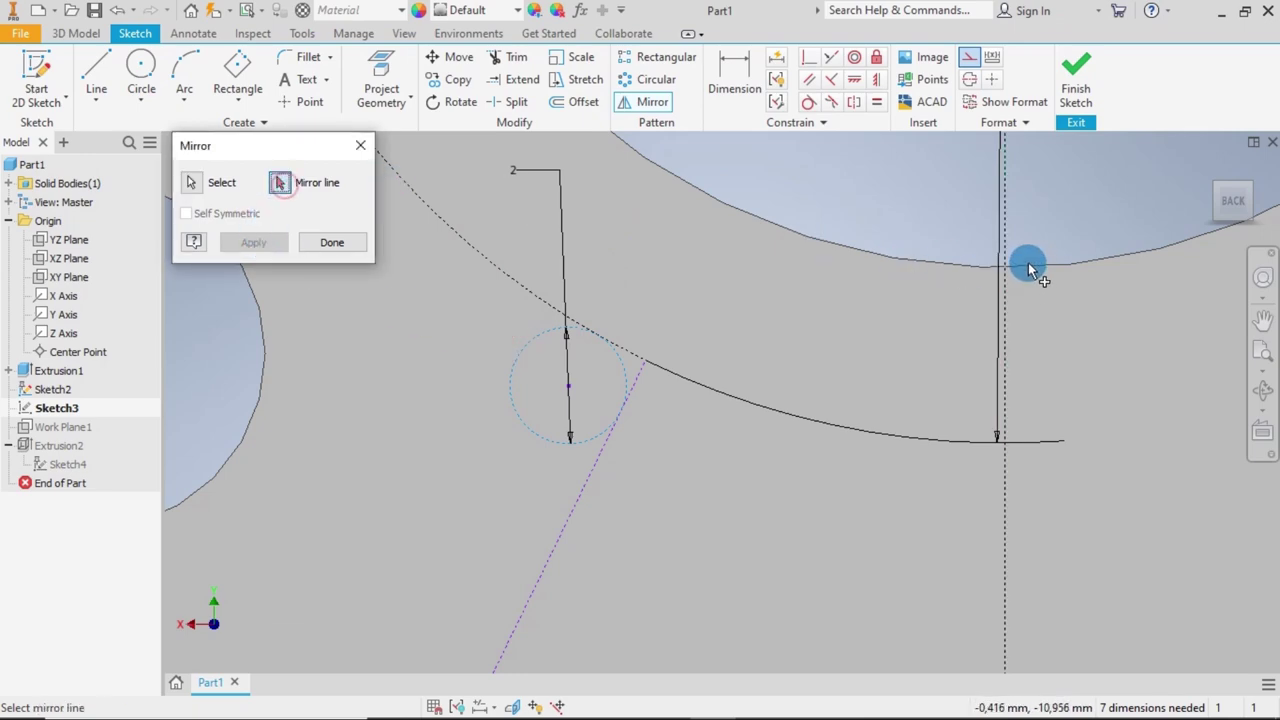
left_click(1009, 234)
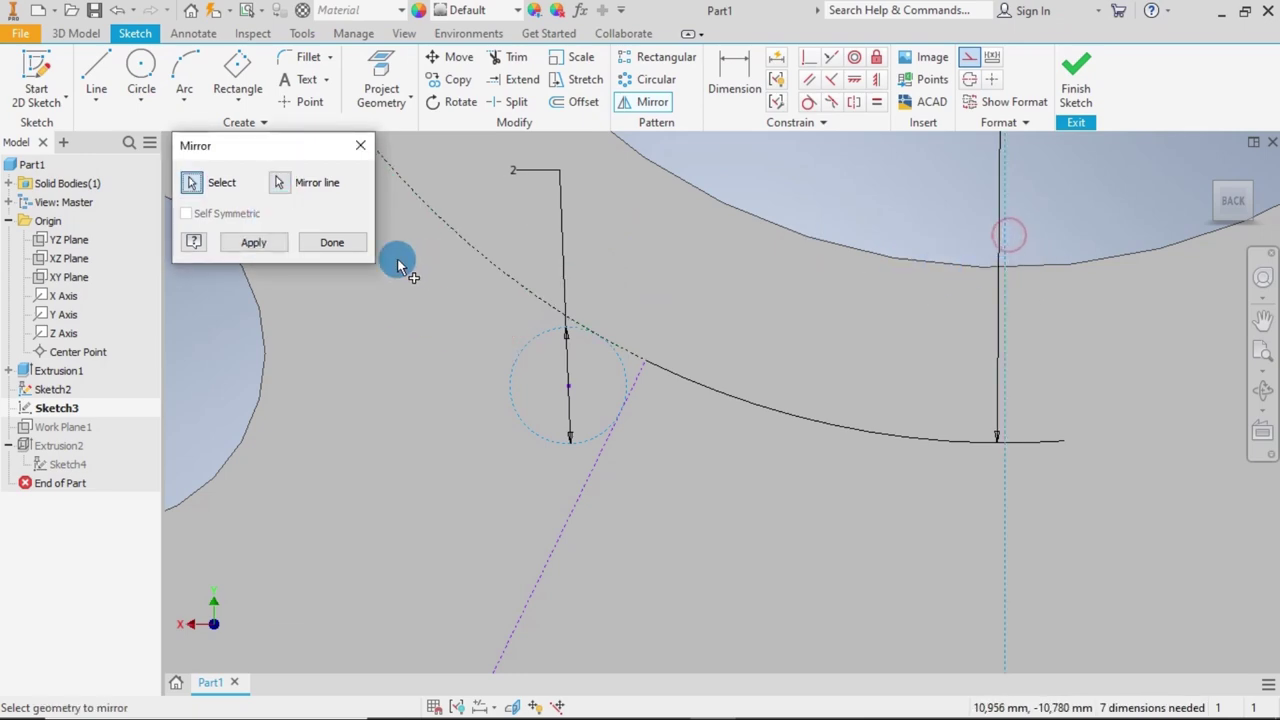
left_click(253, 243)
scroll(1025, 352, "down", 3)
scroll(1082, 342, "up", 2)
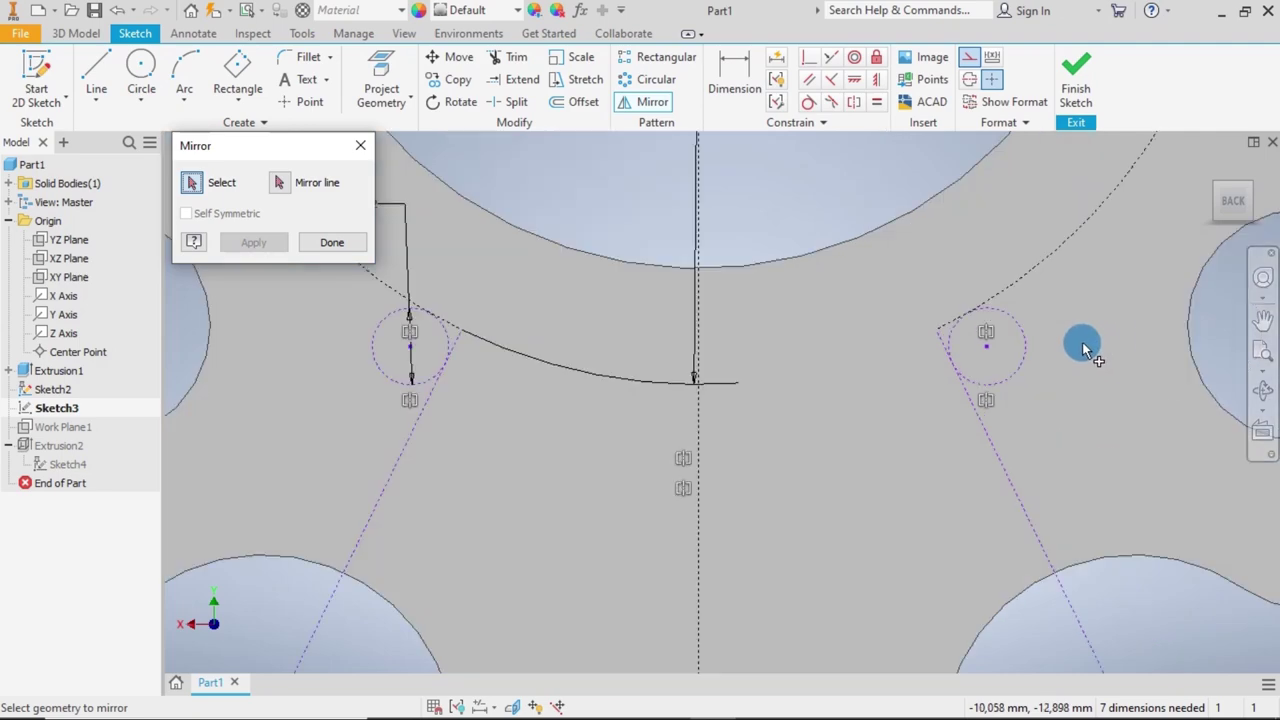
left_click(330, 242)
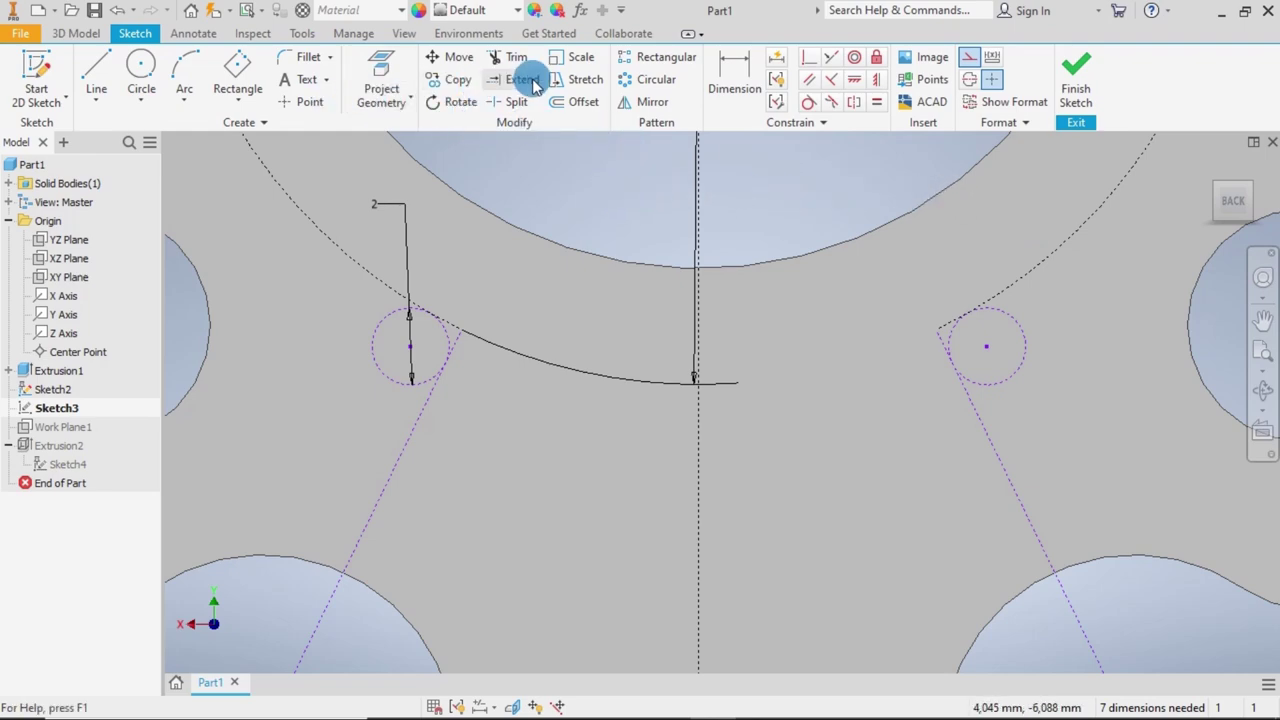
Trim the sharp corner ends and the unneeded portions of both 2 mm circles, leaving rounded inner corners.
left_click(508, 56)
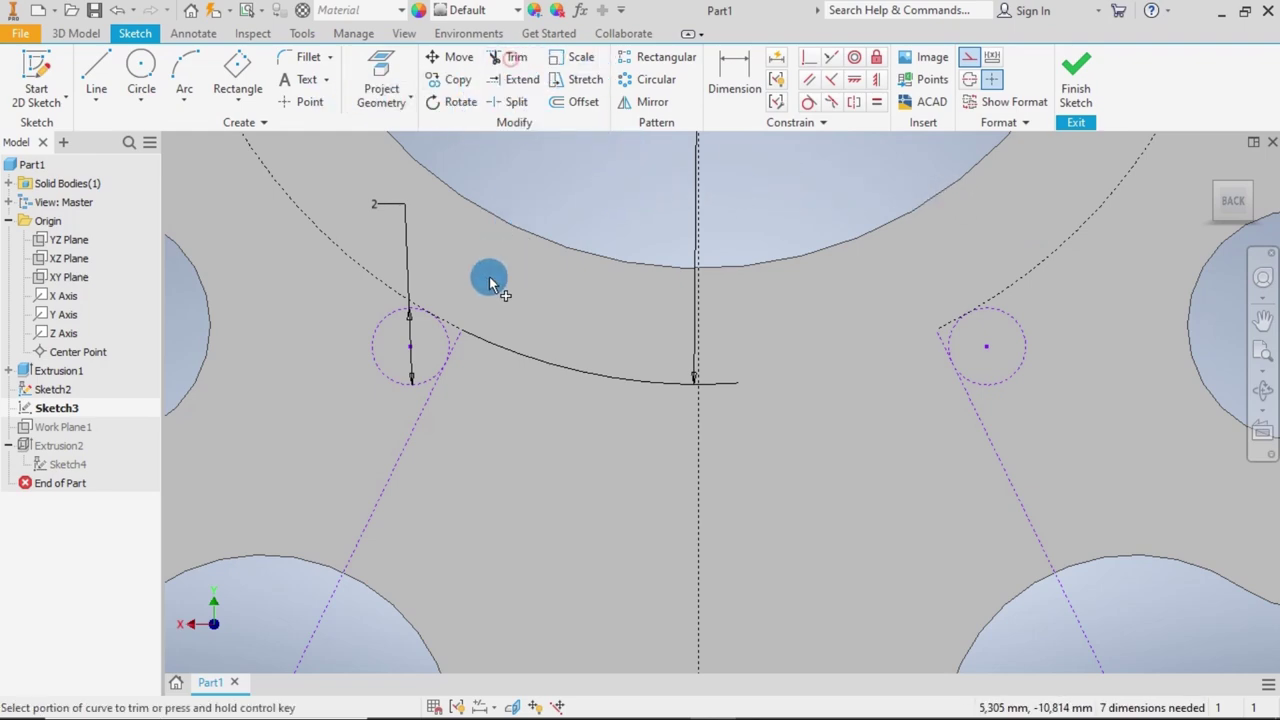
left_click(451, 326)
left_click(394, 387)
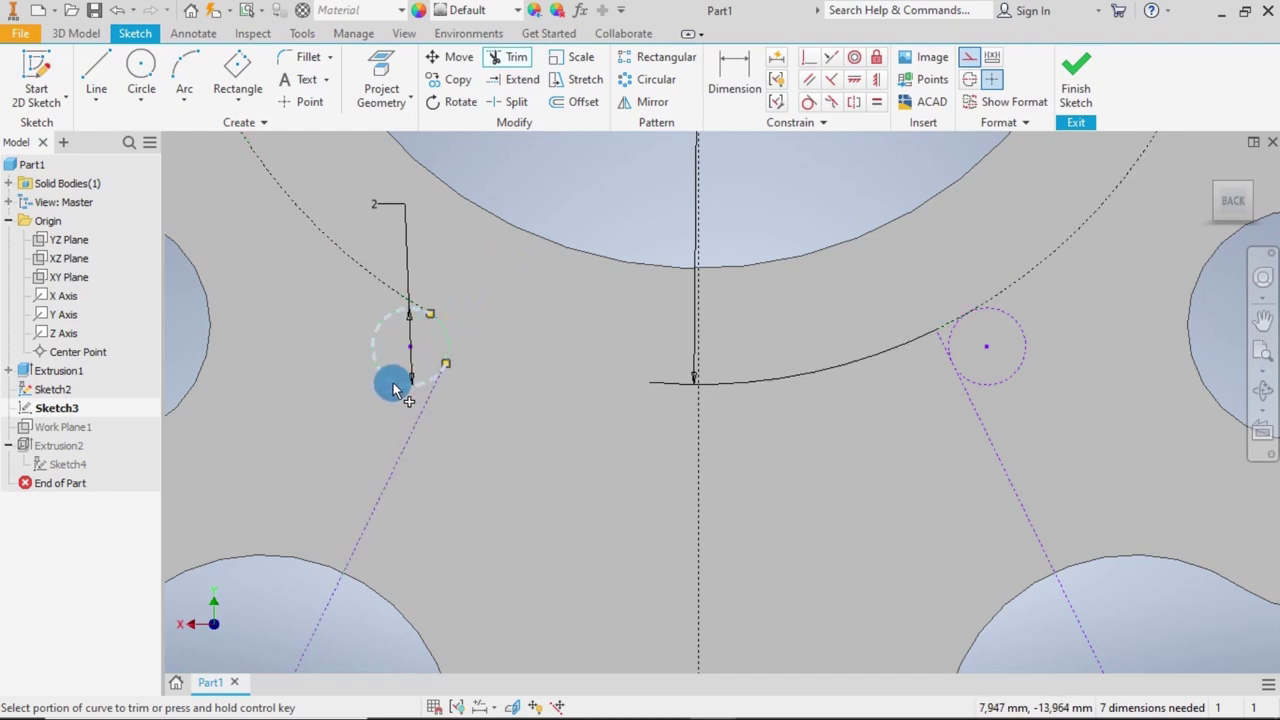
left_click(944, 324)
left_click(982, 379)
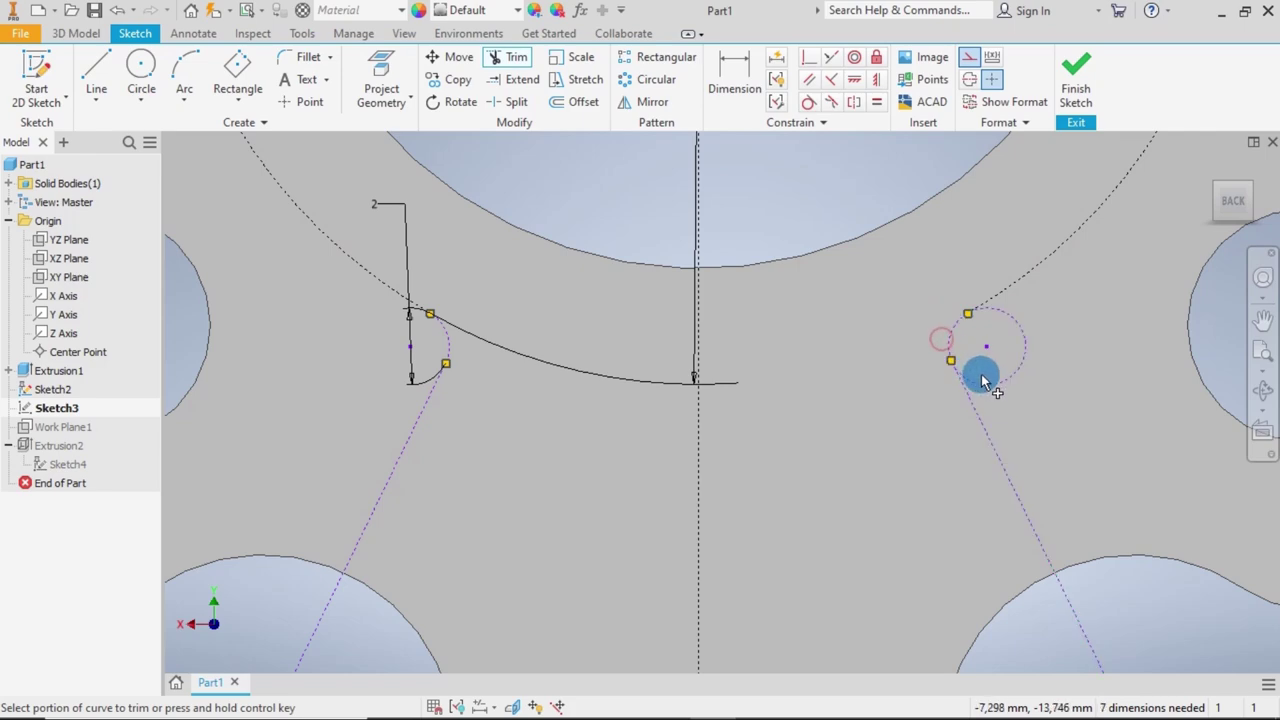
Finish the construction sketch and accept the update despite the reported errors.
left_click(1073, 78)
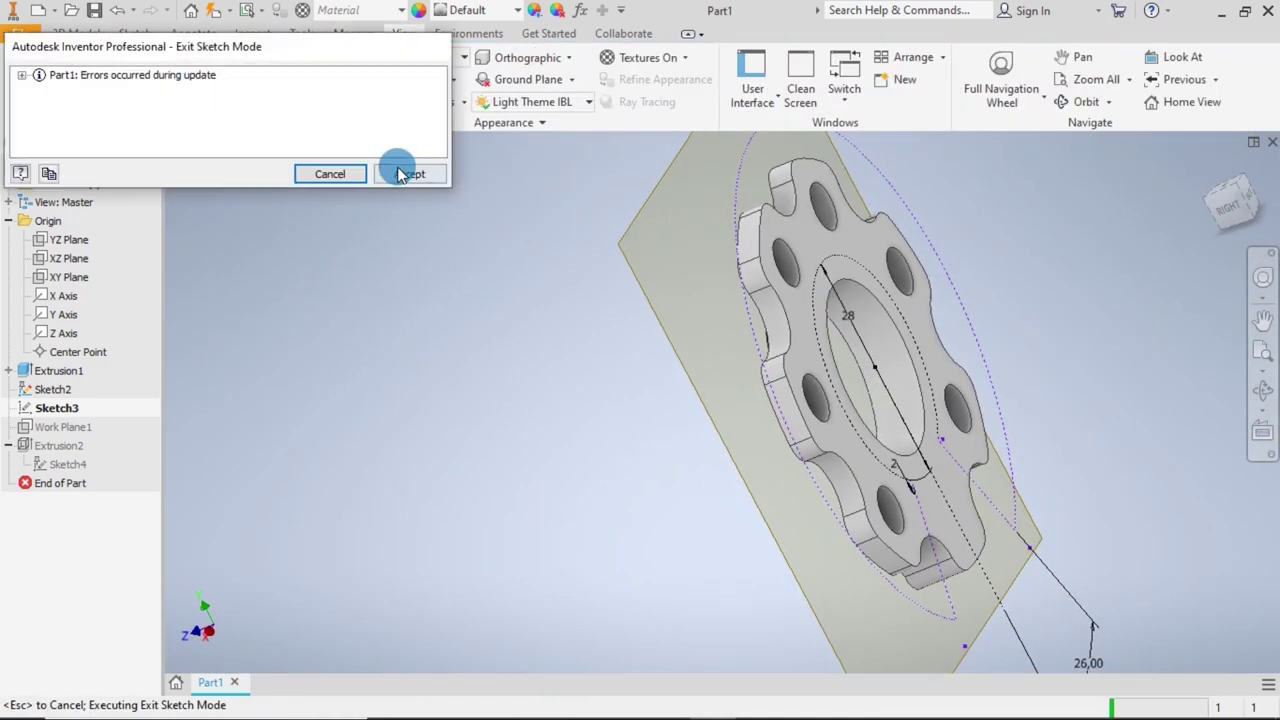
left_click(355, 178)
left_click(389, 177)
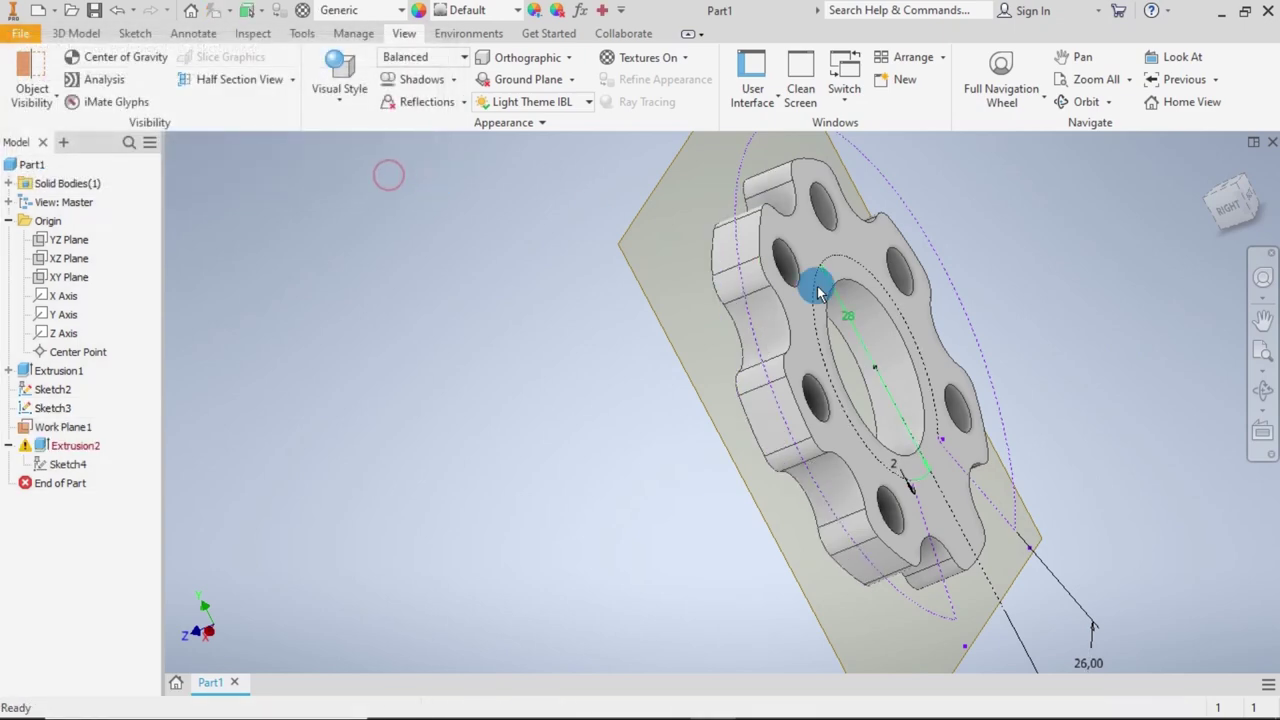
Delete the Extrusion2 groove feature while keeping its consumed Sketch4.
mouse_move(1120, 395)
middle_mouse_down("shift")
mouse_move(1120, 383)
mouse_move(1206, 354)
mouse_move(1141, 381)
middle_mouse_up("shift")
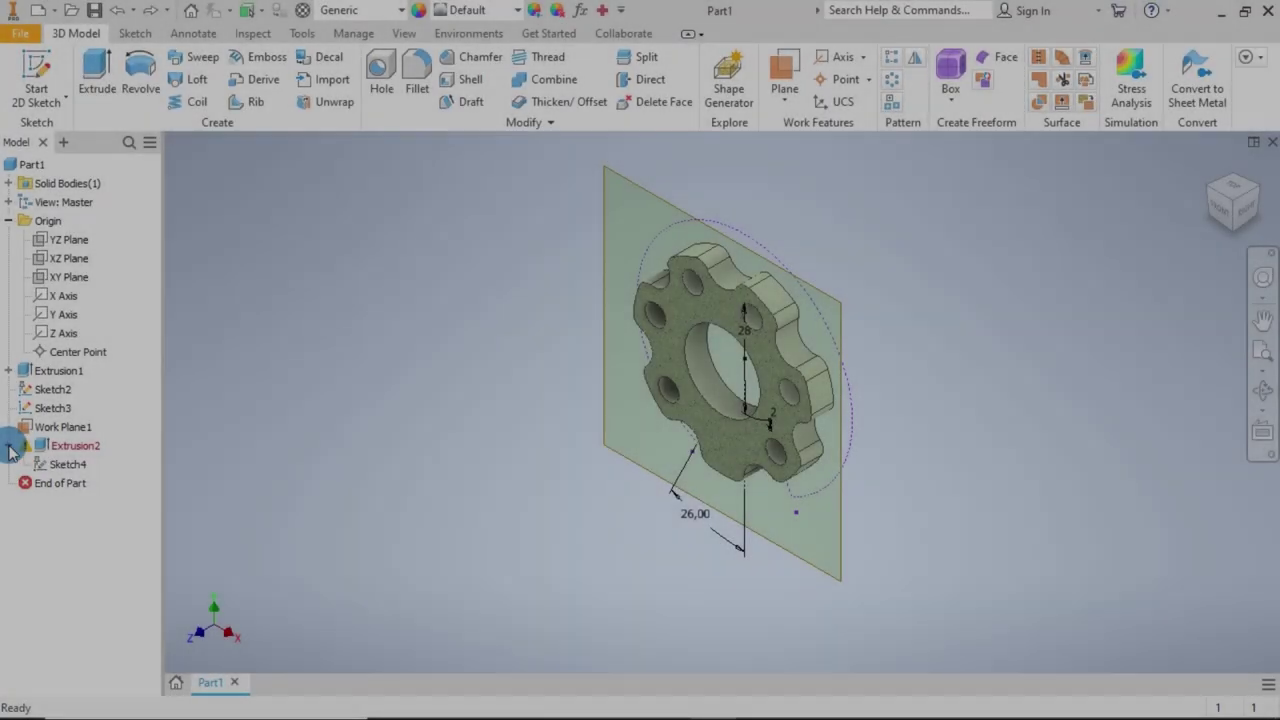
left_click(45, 464)
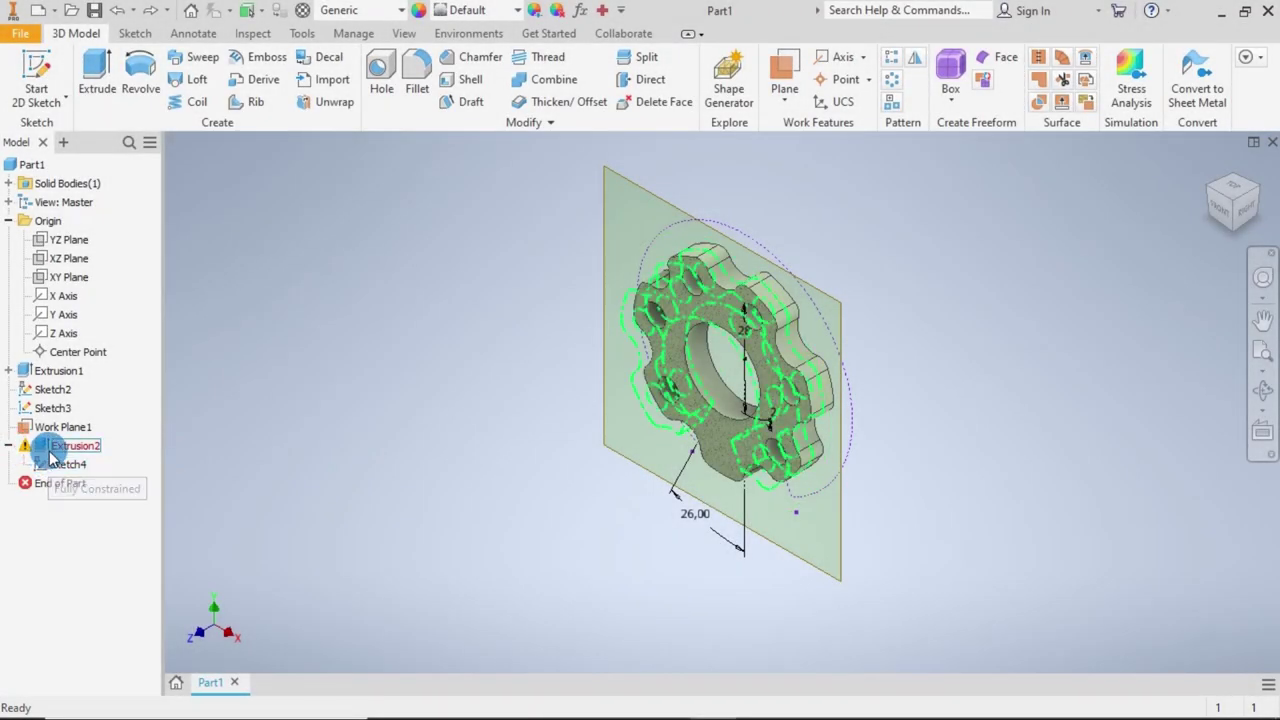
right_click(50, 446)
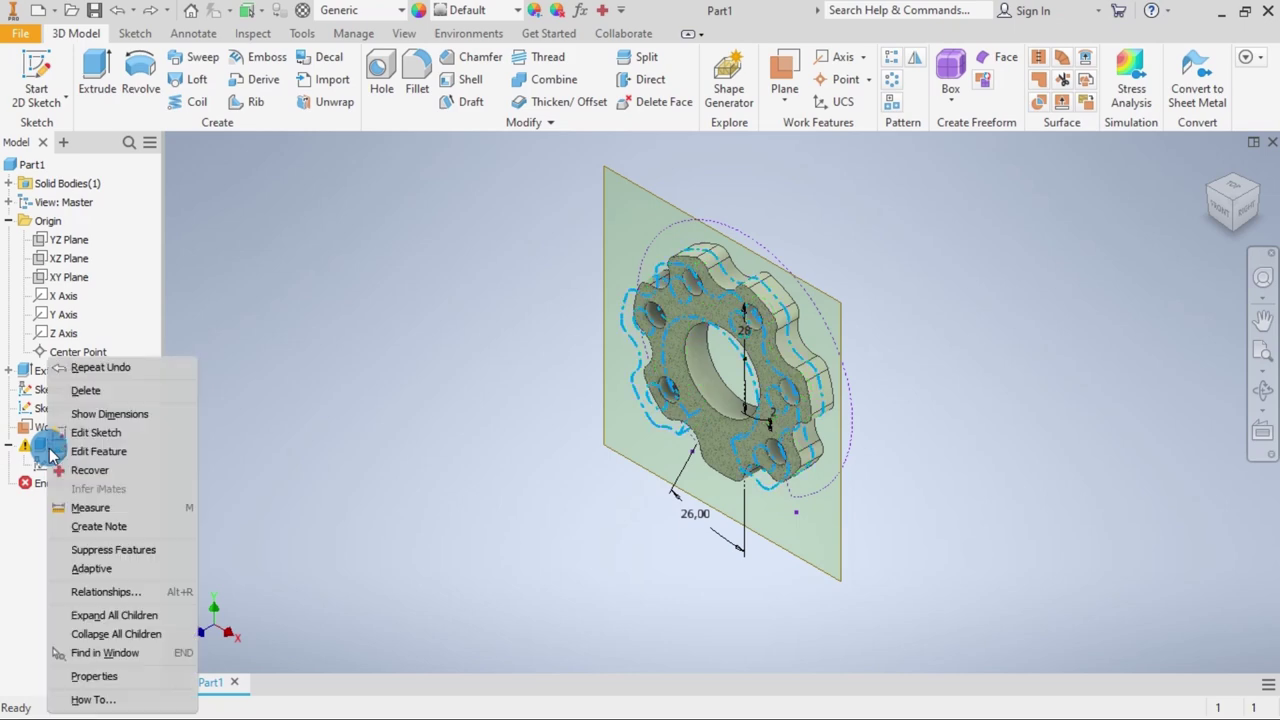
left_click(88, 390)
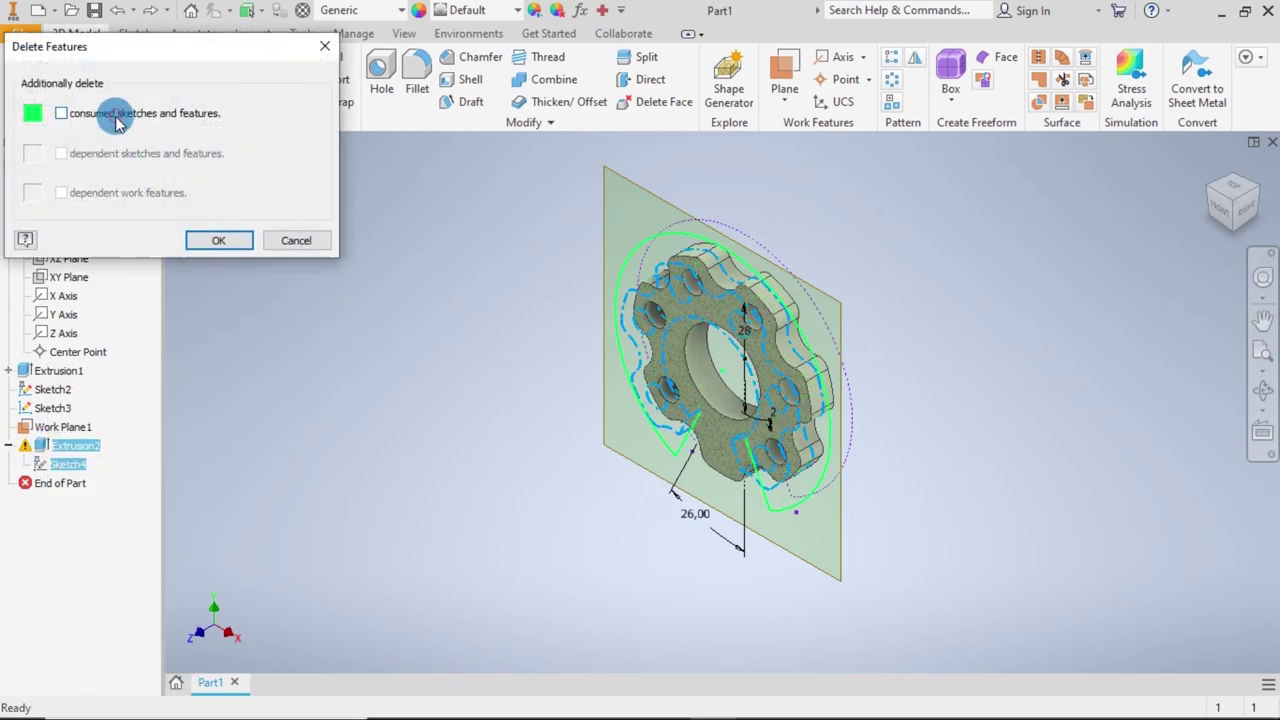
left_click(210, 242)
Open Sketch4 for editing and delete all of its old projected profile geometry.
left_click_drag(1205, 188, 1215, 205)
left_click(1215, 205)
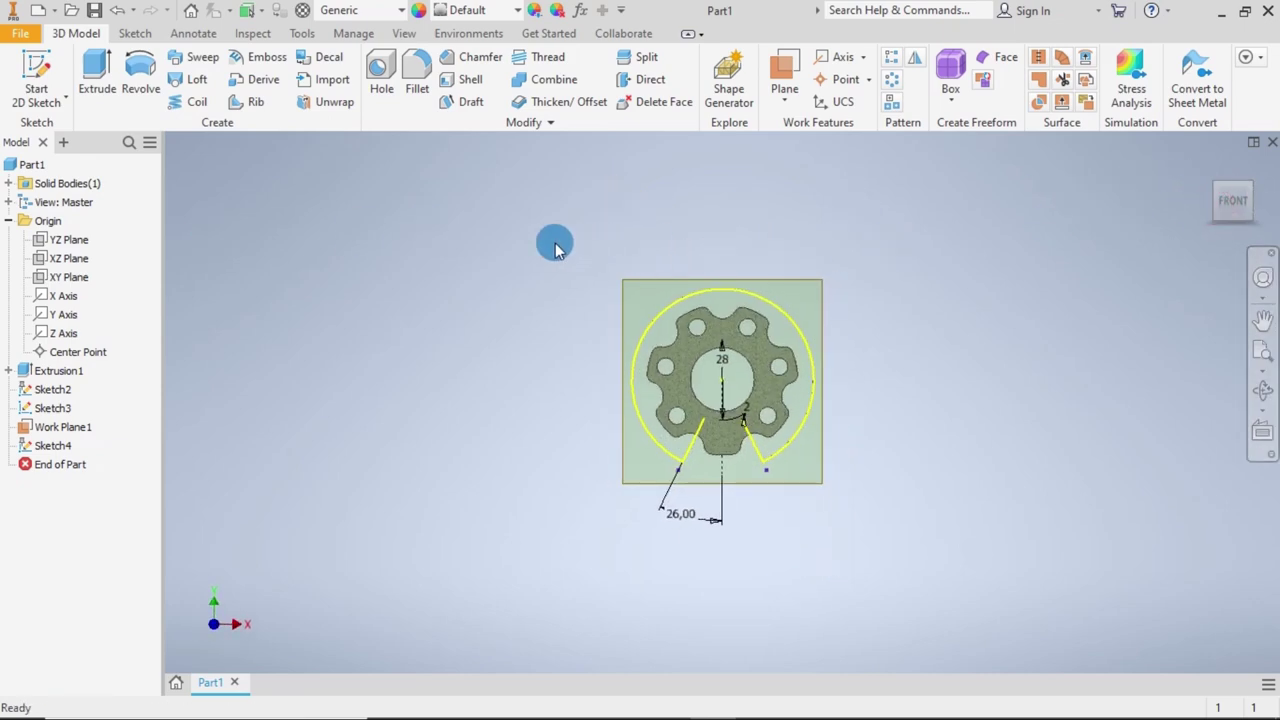
right_click(47, 452)
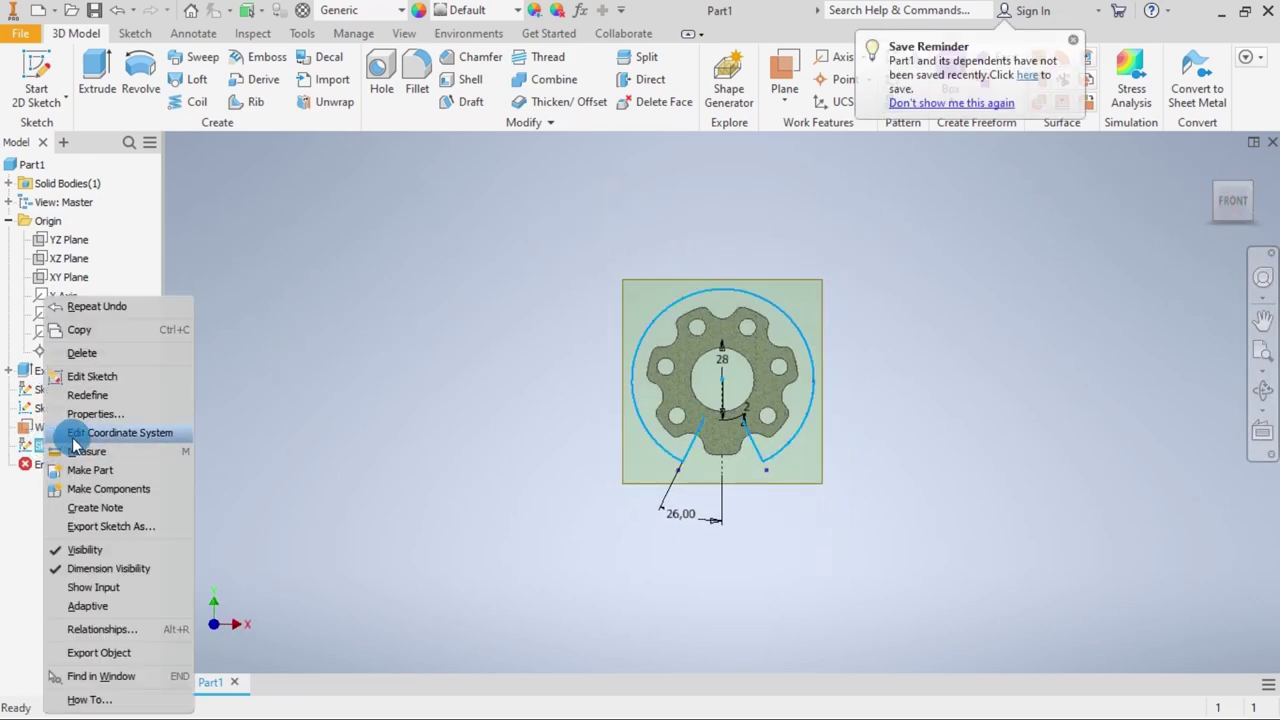
left_click(80, 377)
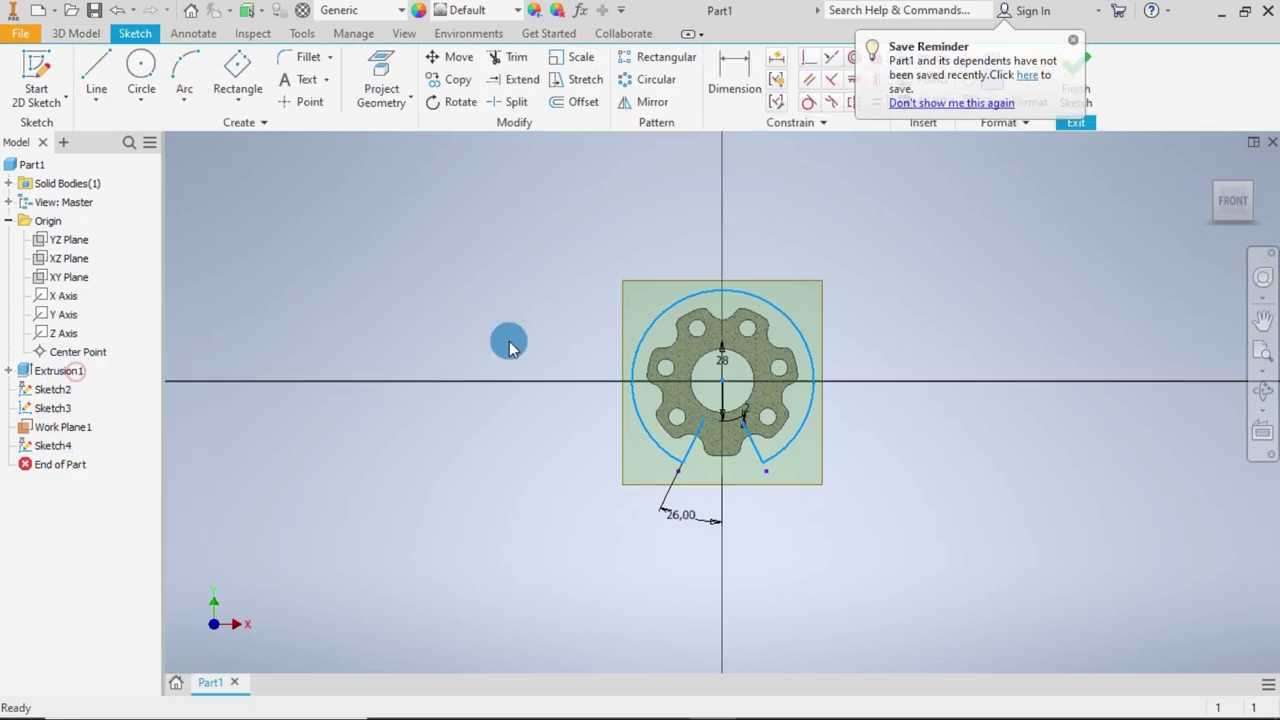
left_click_drag(533, 227, 853, 550)
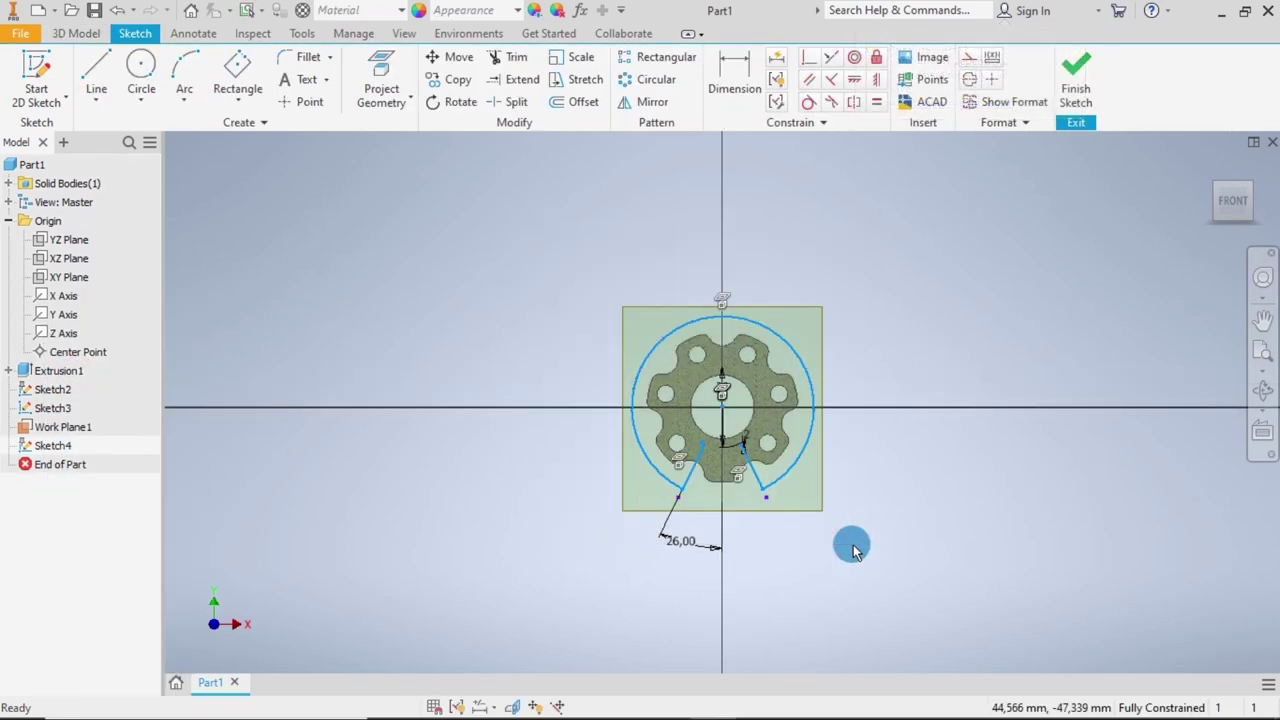
left_click(851, 546)
Project the C-shaped construction profile into Sketch4, including both arcs, the slanted lines and the two rounded corner arcs.
scroll(806, 451, "down", 5)
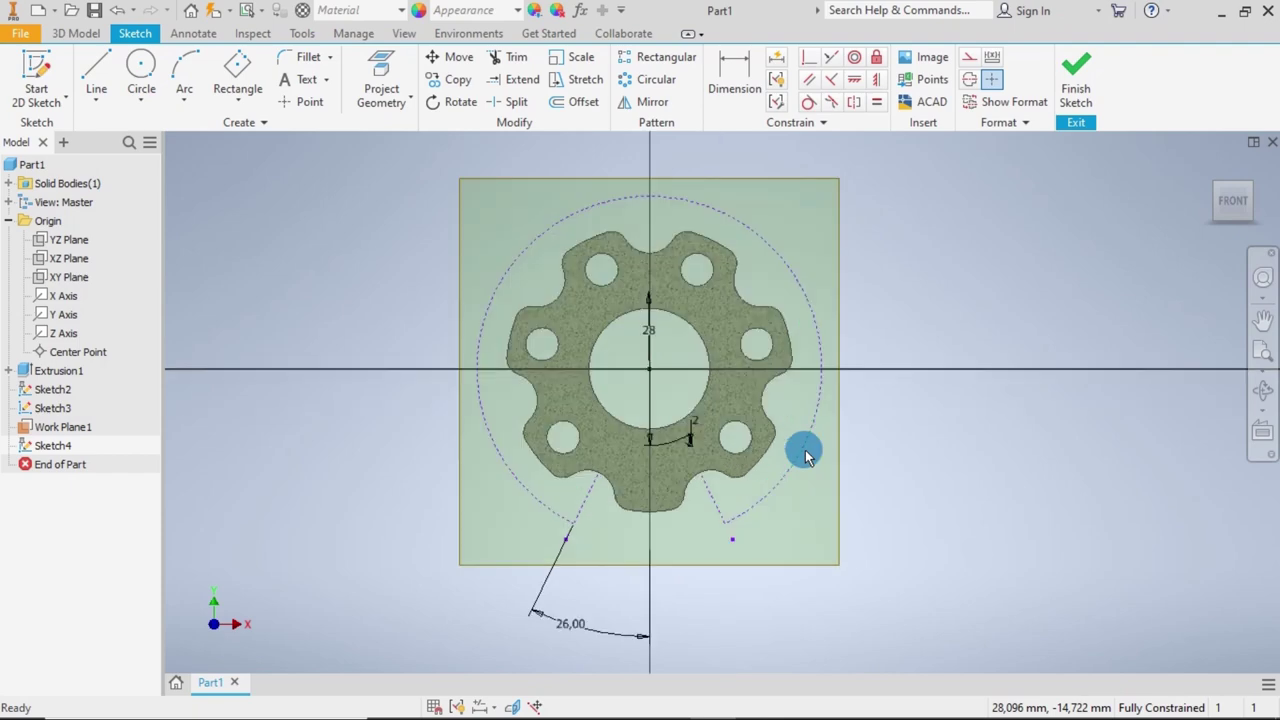
scroll(806, 451, "up", 3)
left_click(370, 78)
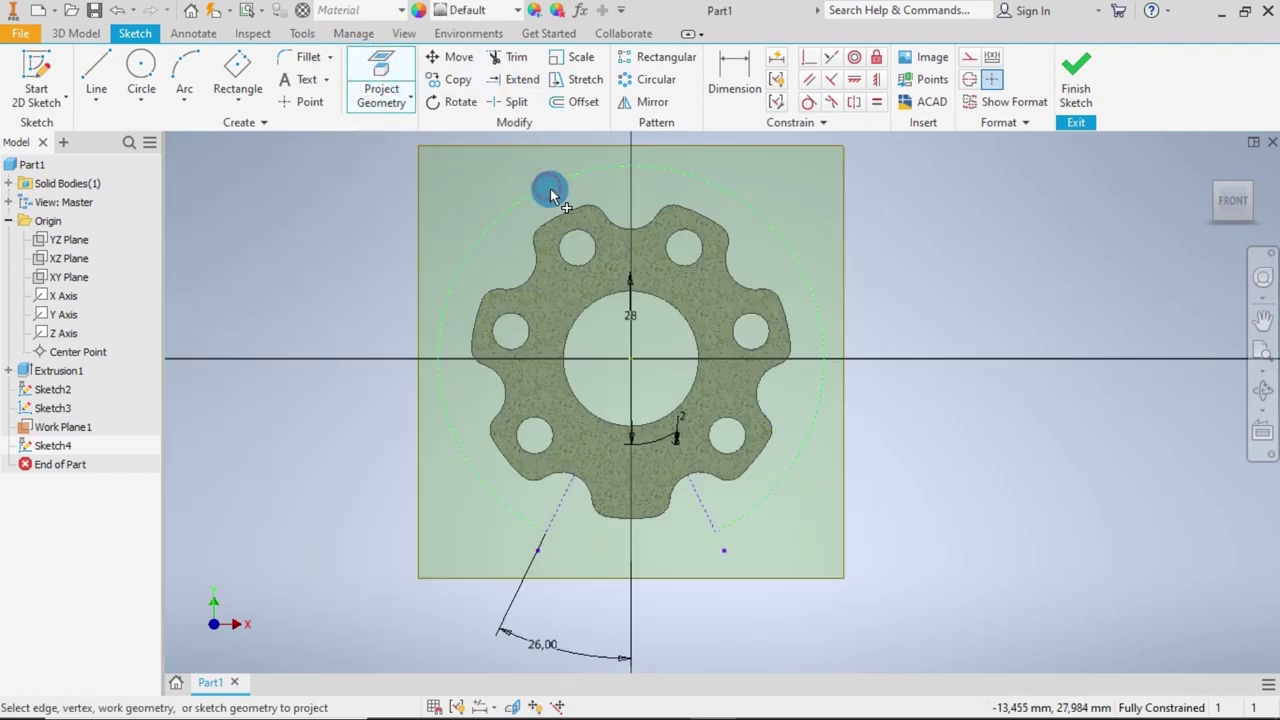
left_click(568, 305)
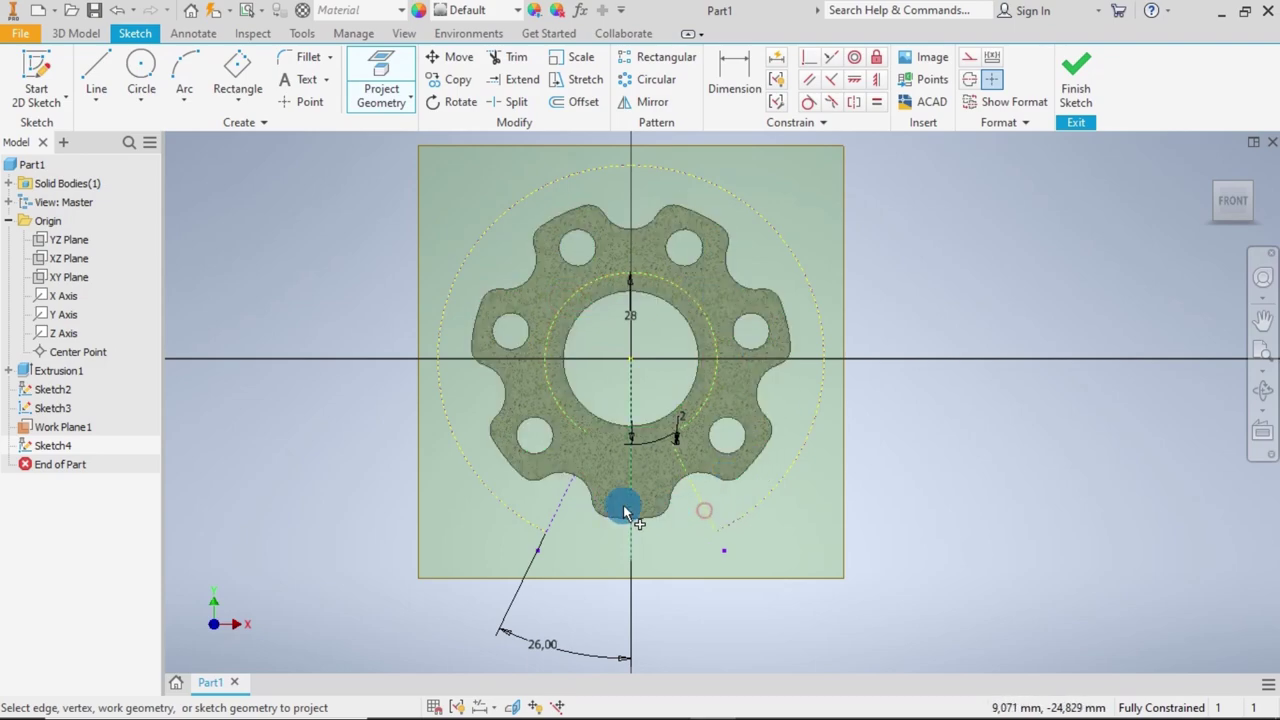
scroll(571, 534, "up", 5)
scroll(696, 238, "down", 2)
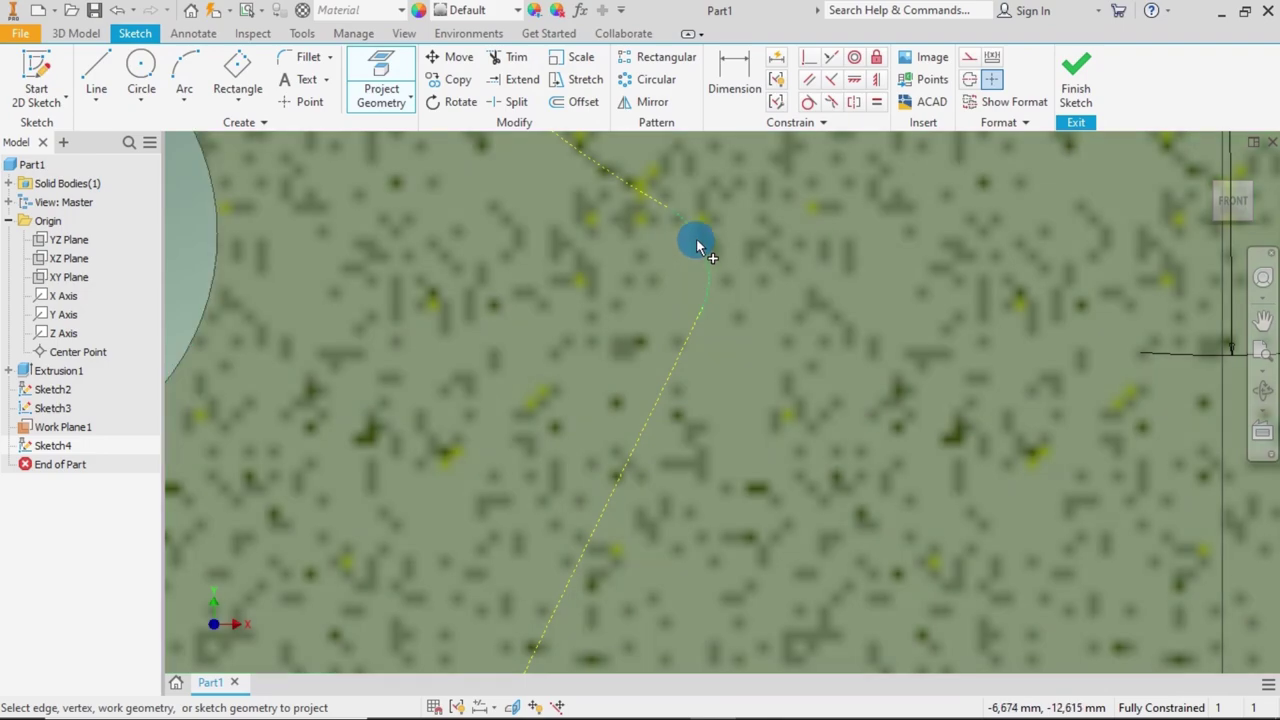
scroll(925, 320, "down", 4)
scroll(990, 322, "up", 5)
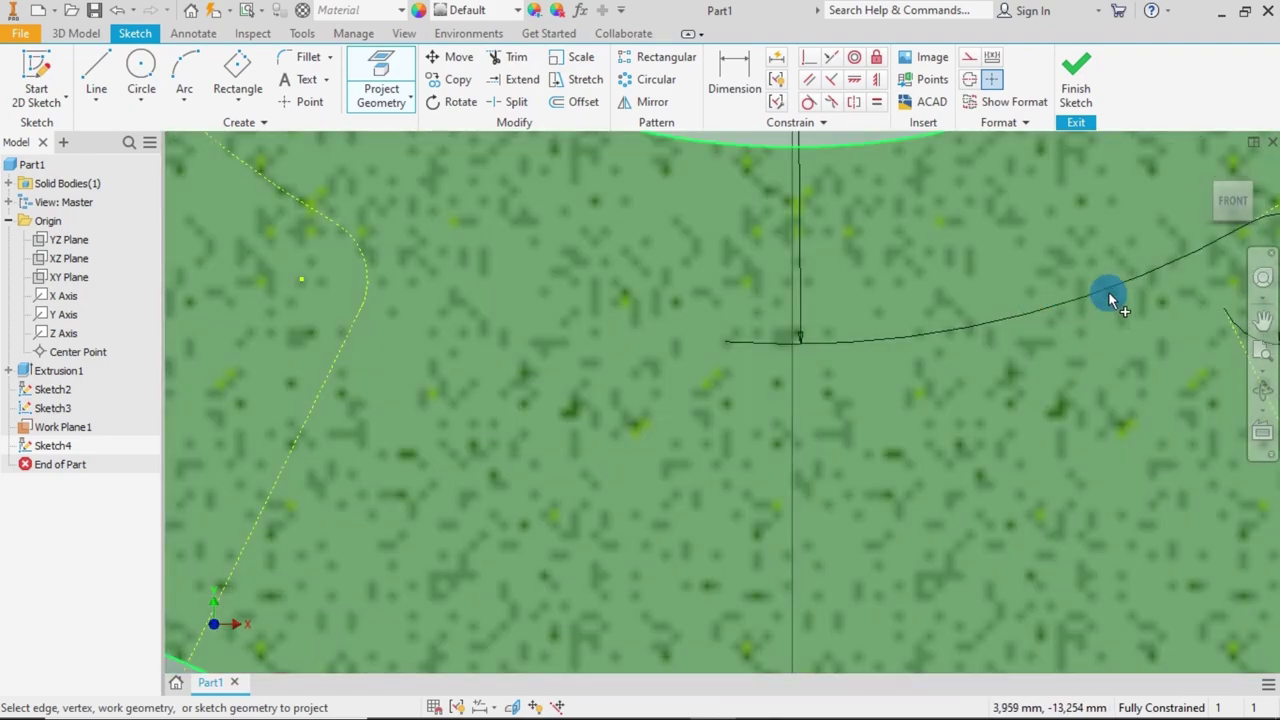
scroll(1080, 329, "down", 5)
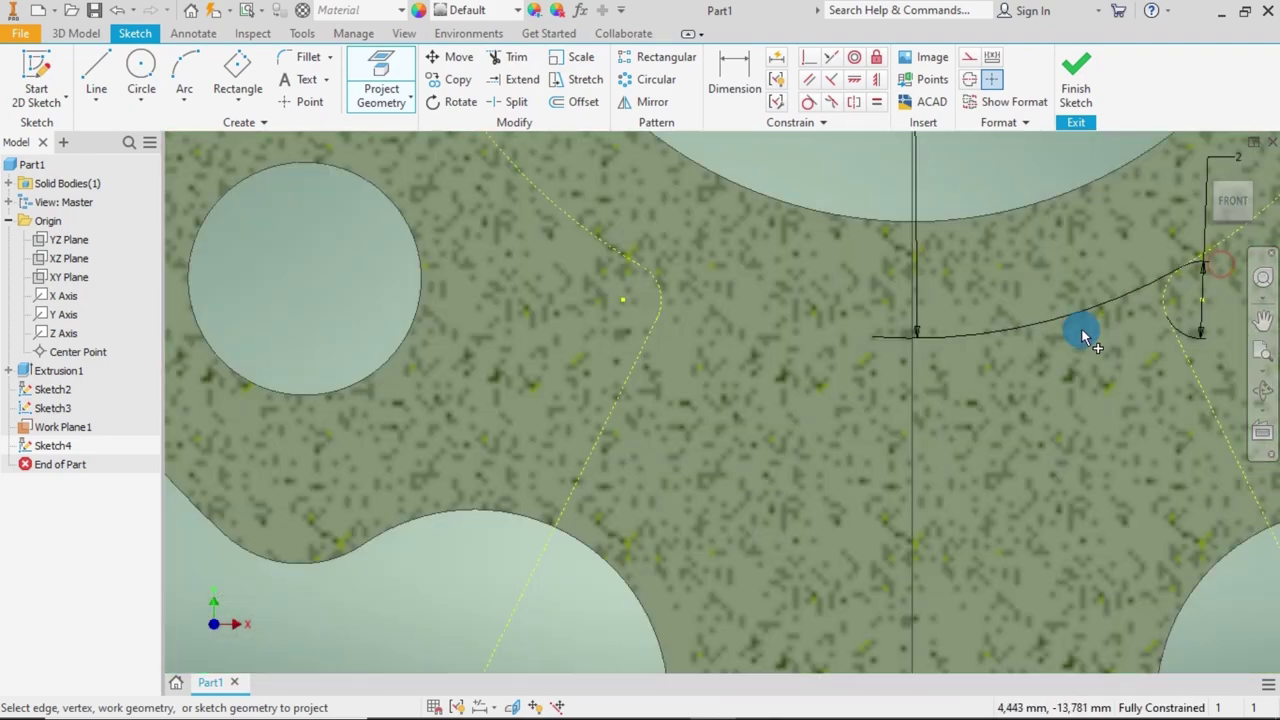
scroll(1157, 324, "up", 3)
scroll(1155, 322, "up", 2)
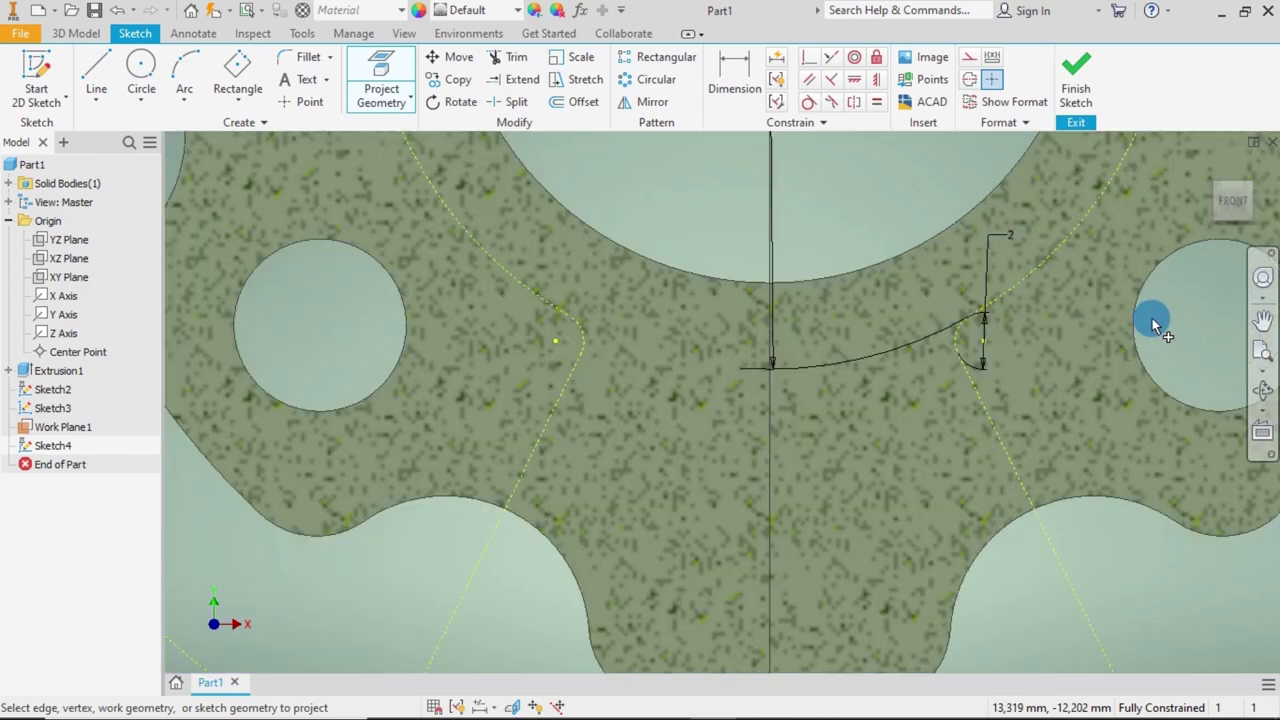
scroll(1152, 320, "down", 5)
mouse_move(1097, 279)
middle_mouse_down()
mouse_move(839, 320)
mouse_move(688, 424)
middle_mouse_up()
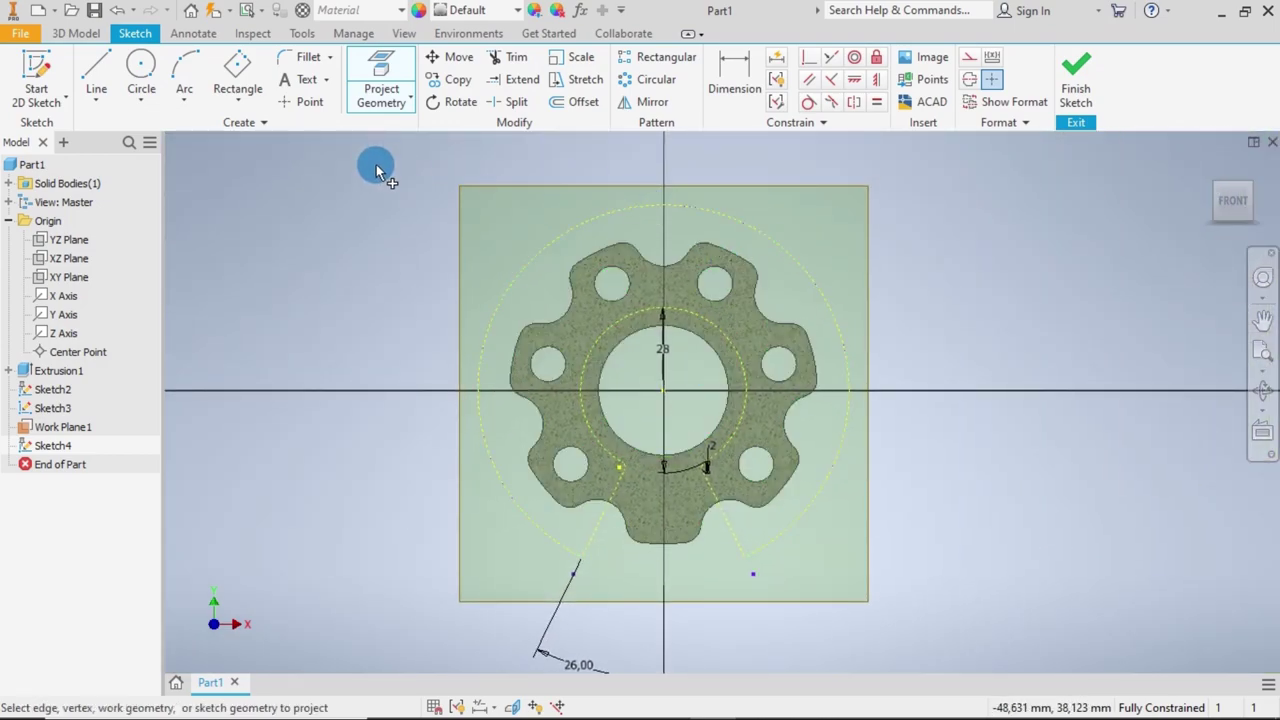
key("Escape")
Convert all the projected profile curves in Sketch4 from construction to regular geometry.
left_click_drag(366, 140, 995, 626)
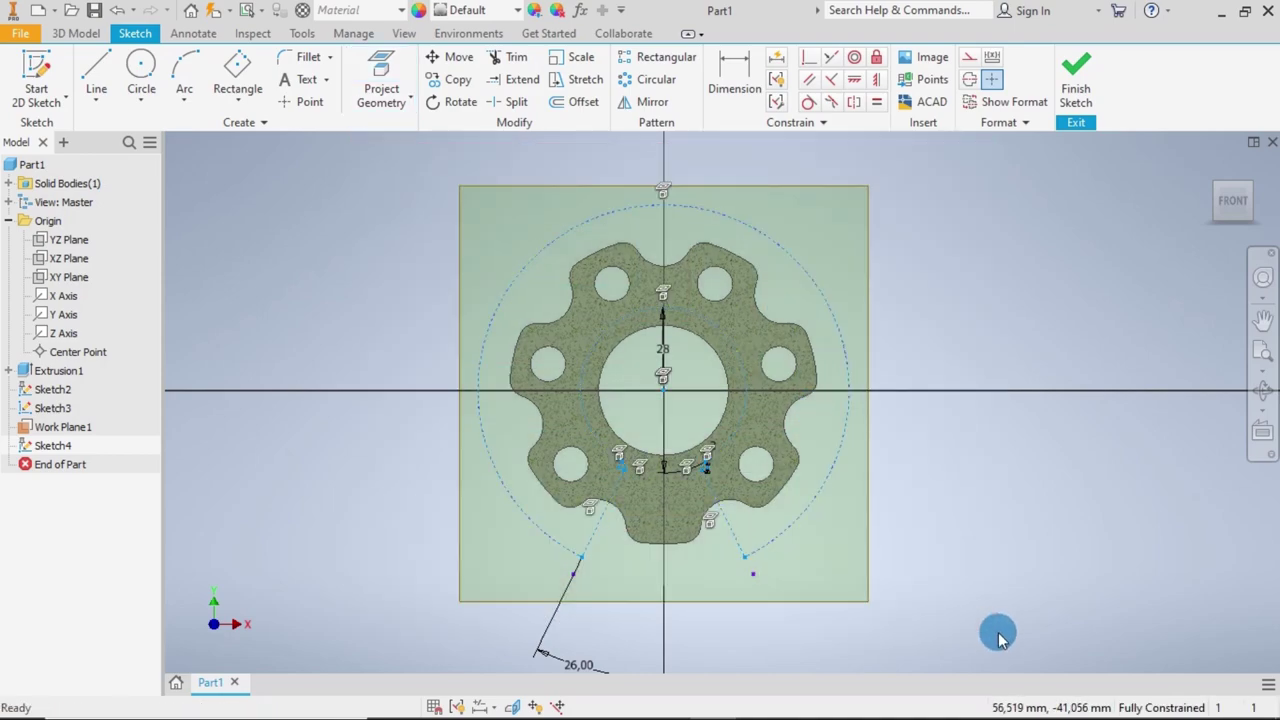
left_click(969, 60)
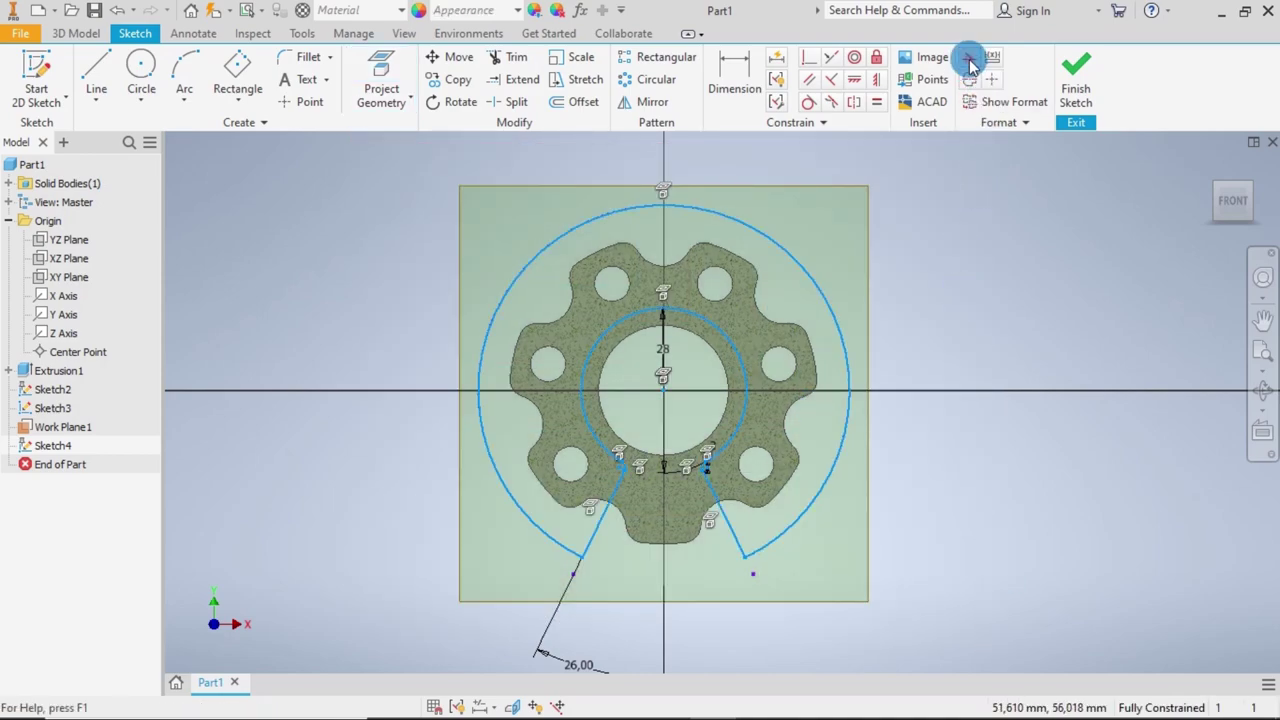
left_click(1029, 273)
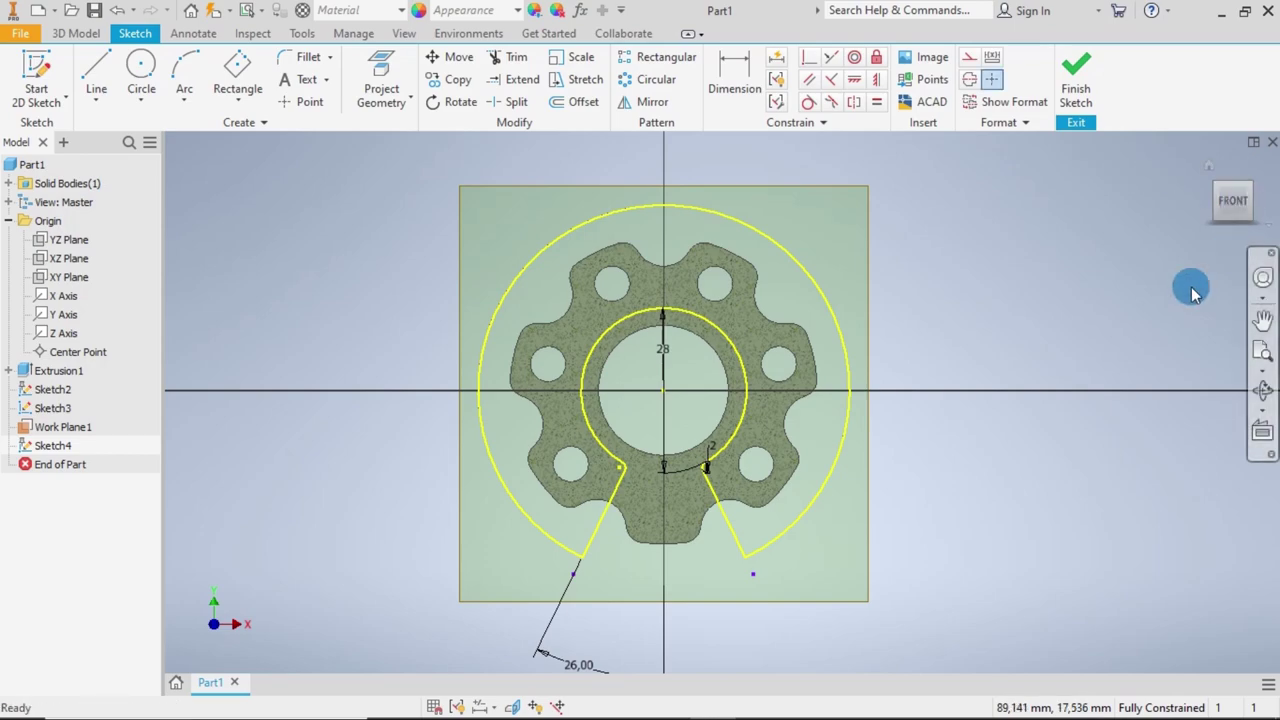
End the half section view so the whole part is displayed.
key("F4")
left_click_drag(1174, 289, 980, 300)
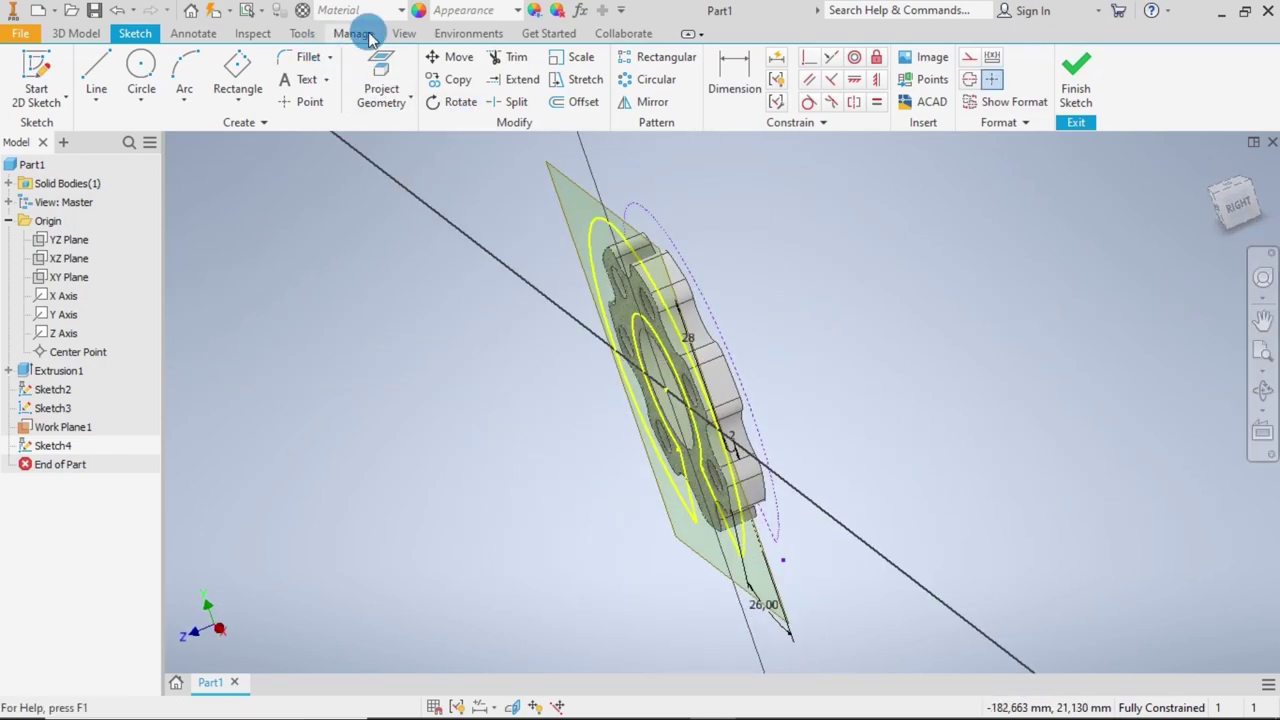
left_click(404, 33)
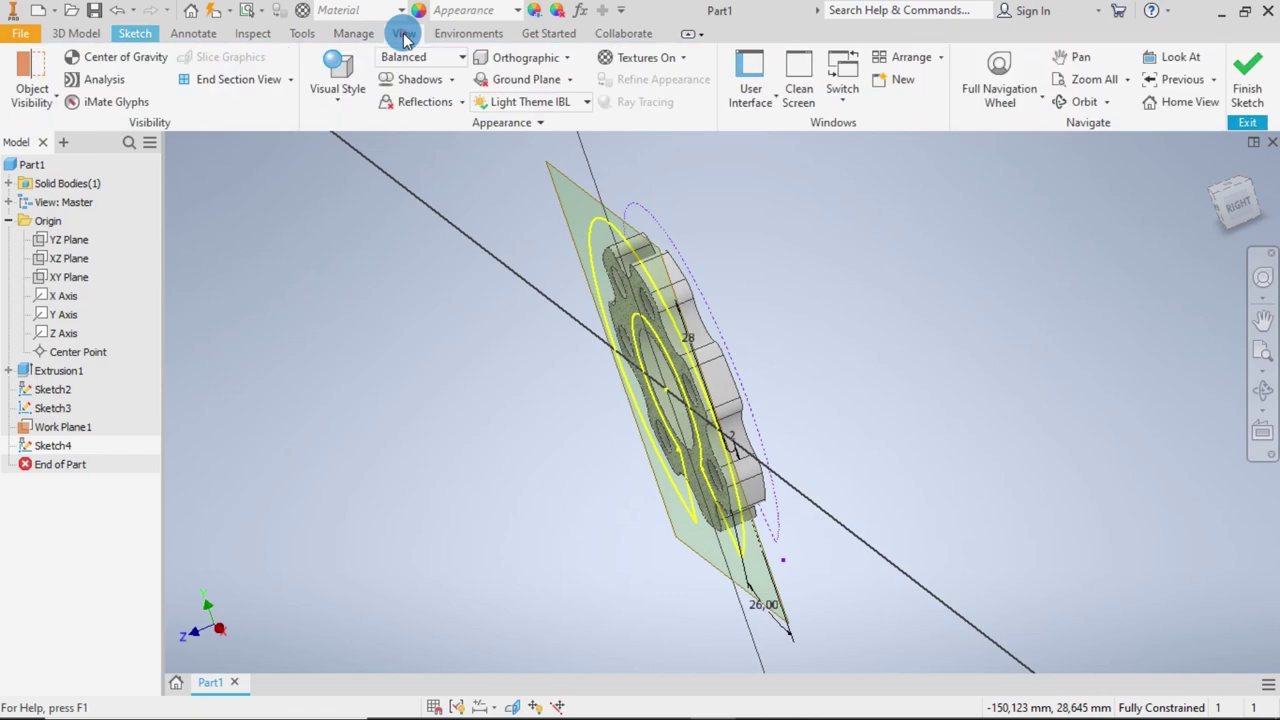
left_click(288, 80)
left_click(216, 226)
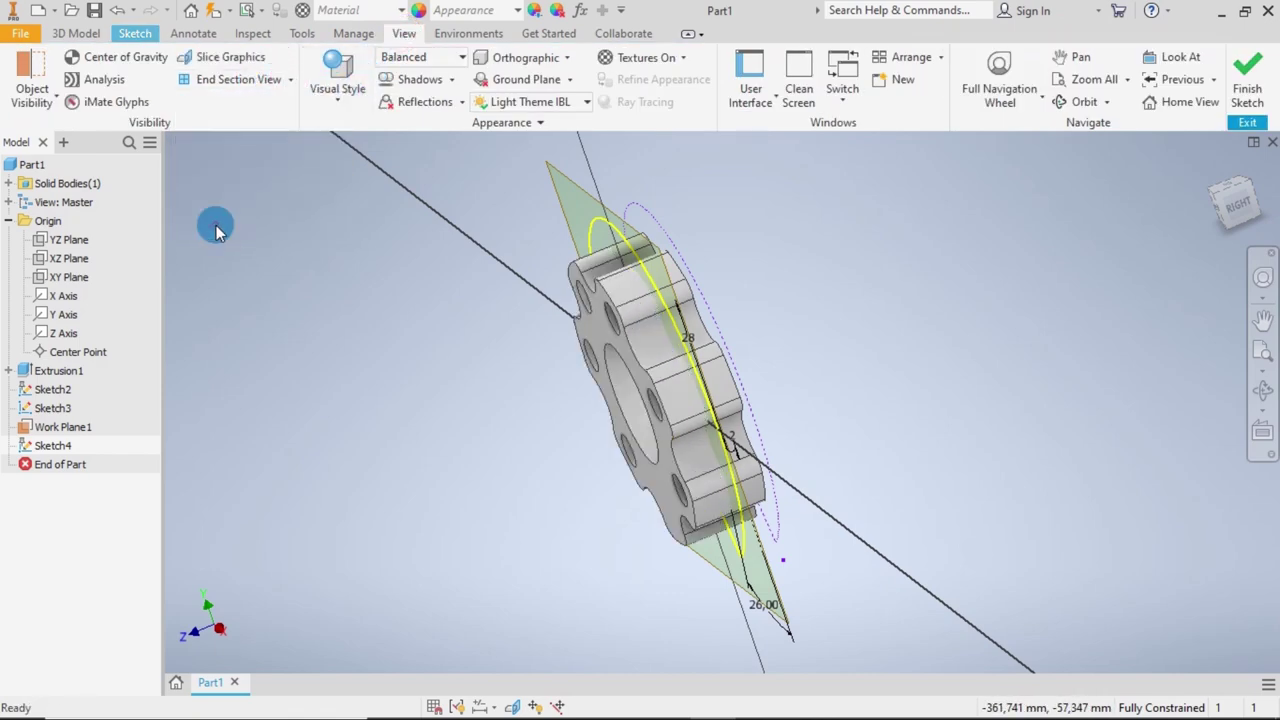
left_click(978, 307)
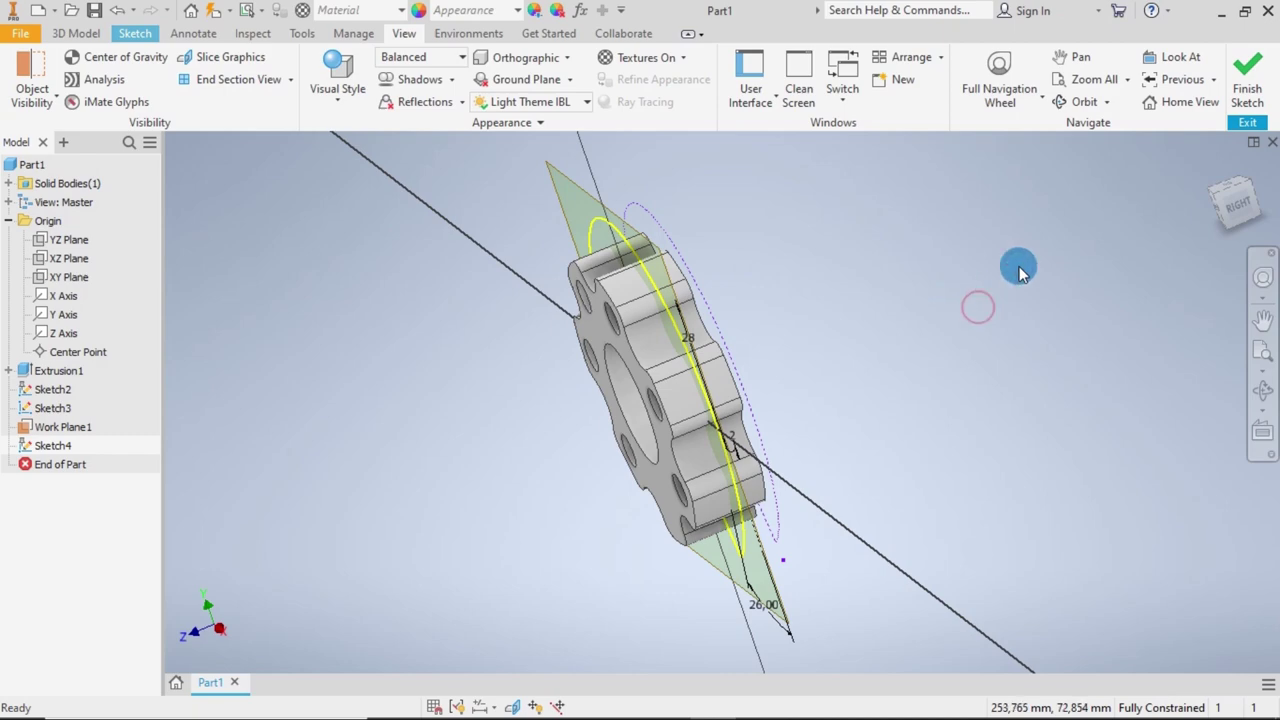
Cut the C-shaped Sketch4 profile into the ring with a symmetric Extrude, using the distance expression =13-6.
left_click(76, 34)
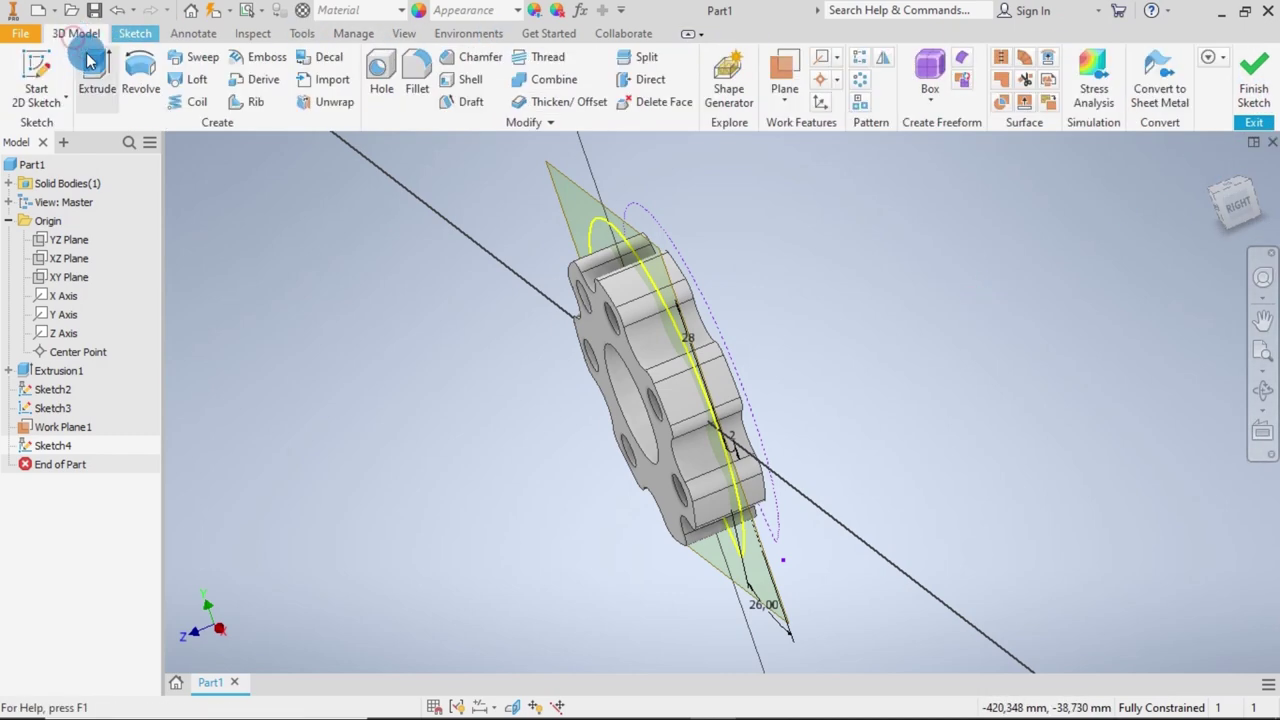
left_click(95, 70)
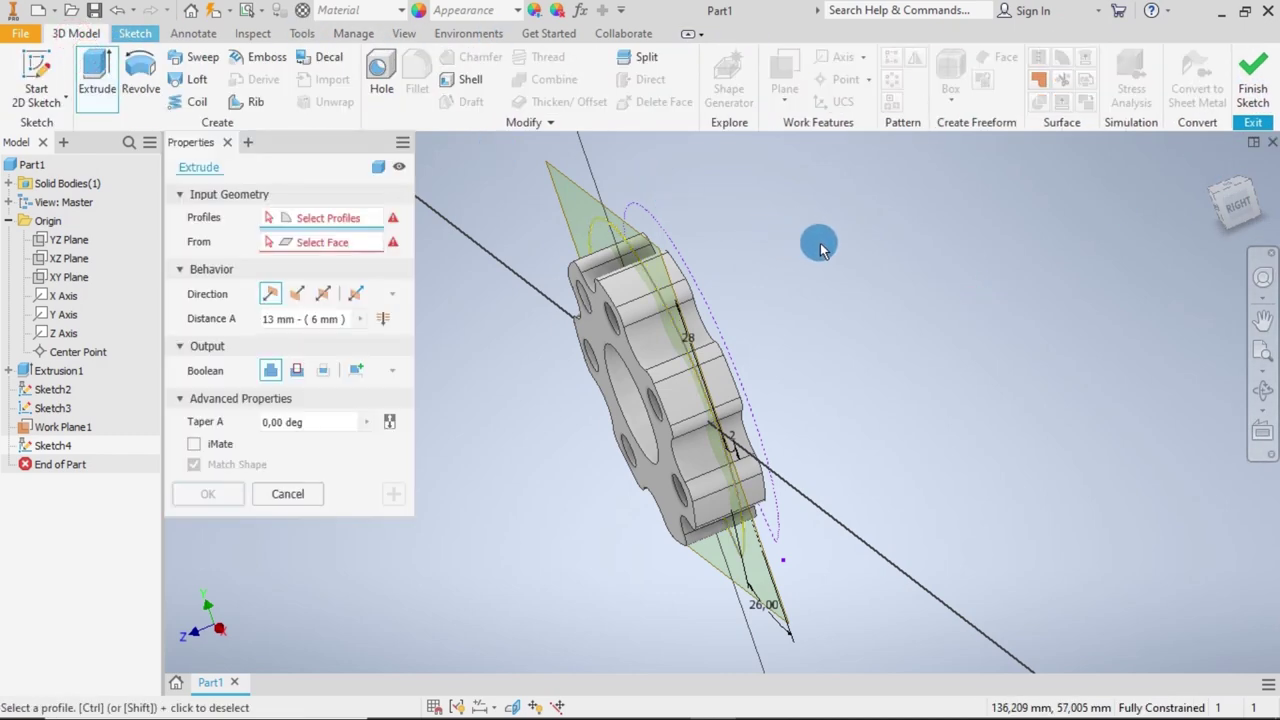
left_click(602, 232)
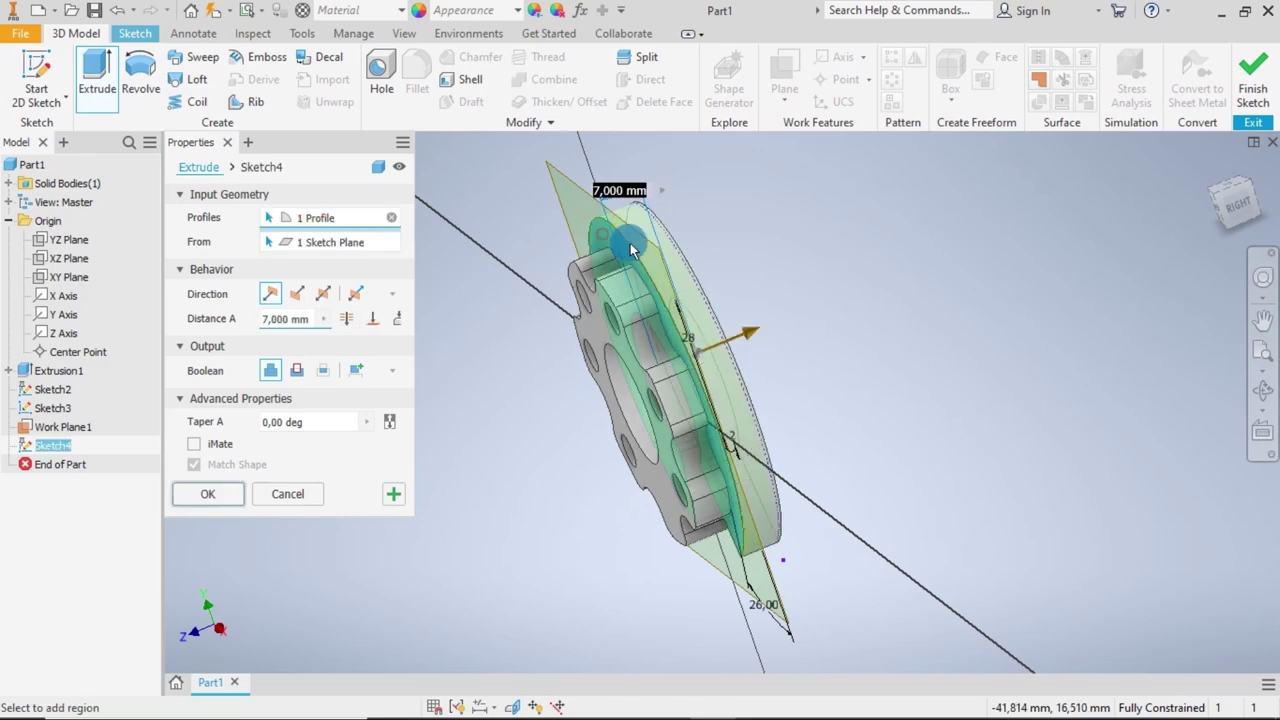
middle_click_drag(900, 305, 1021, 295)
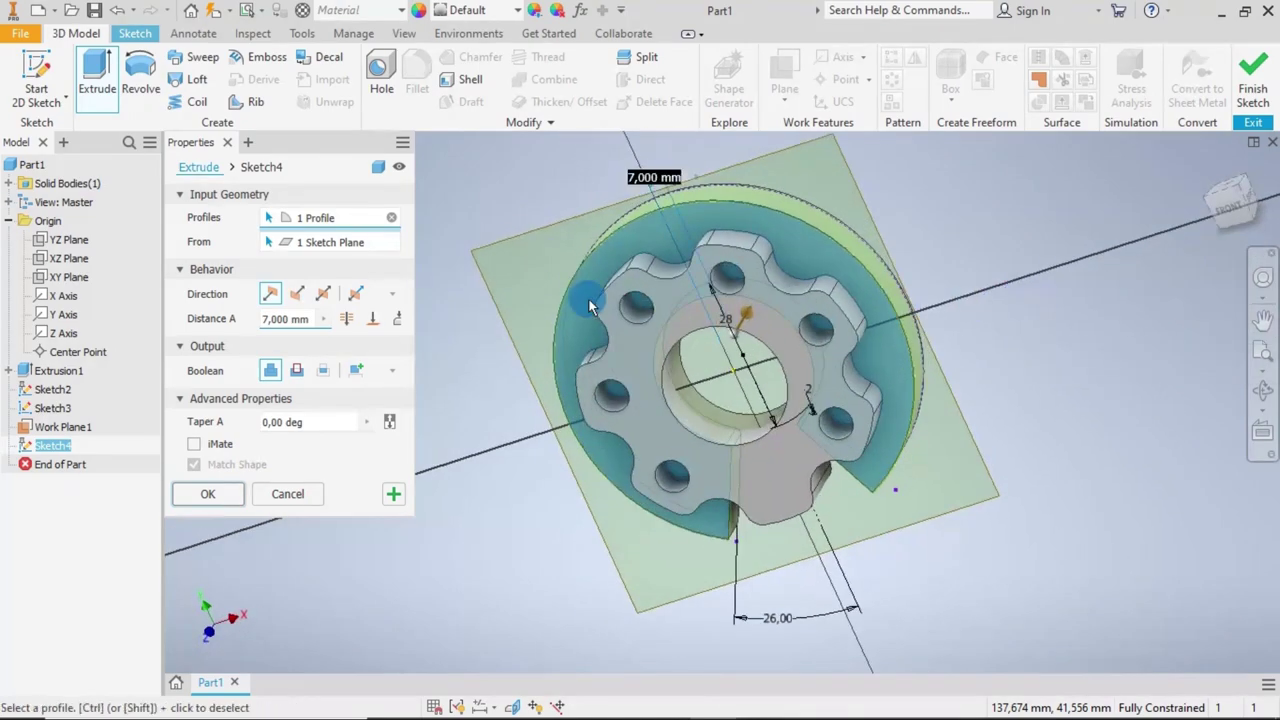
left_click(308, 318)
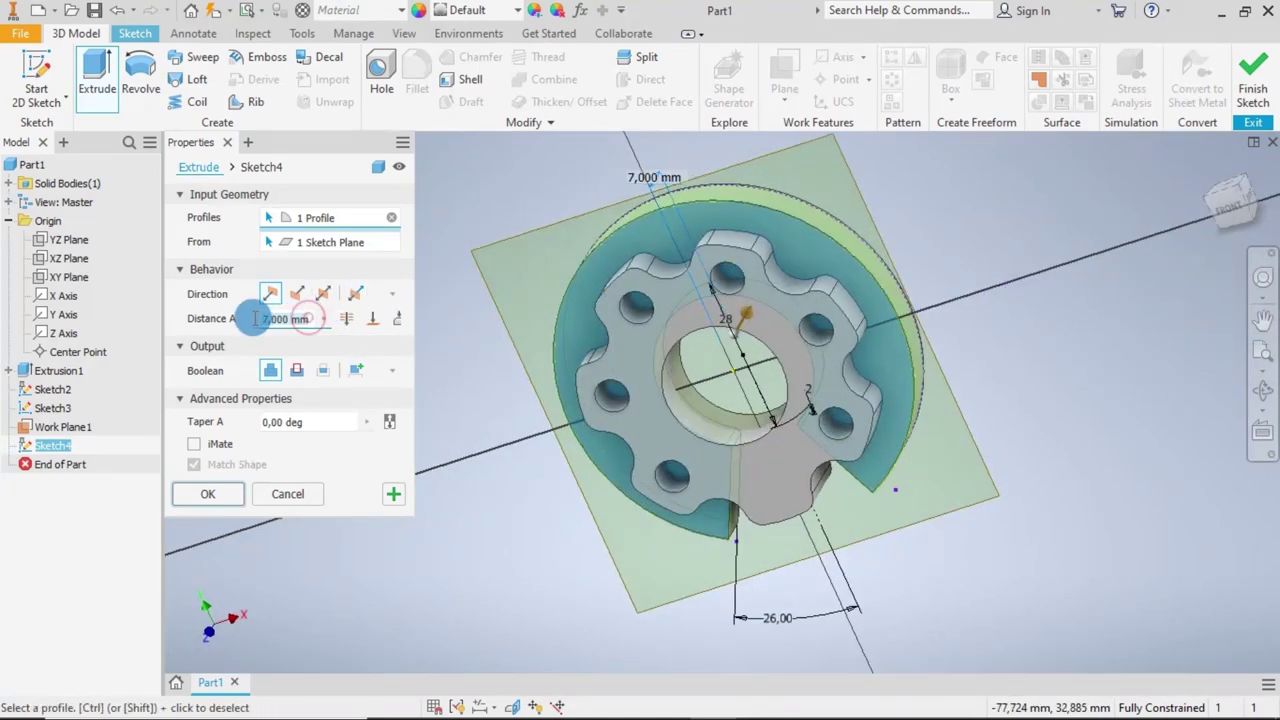
type("-6")
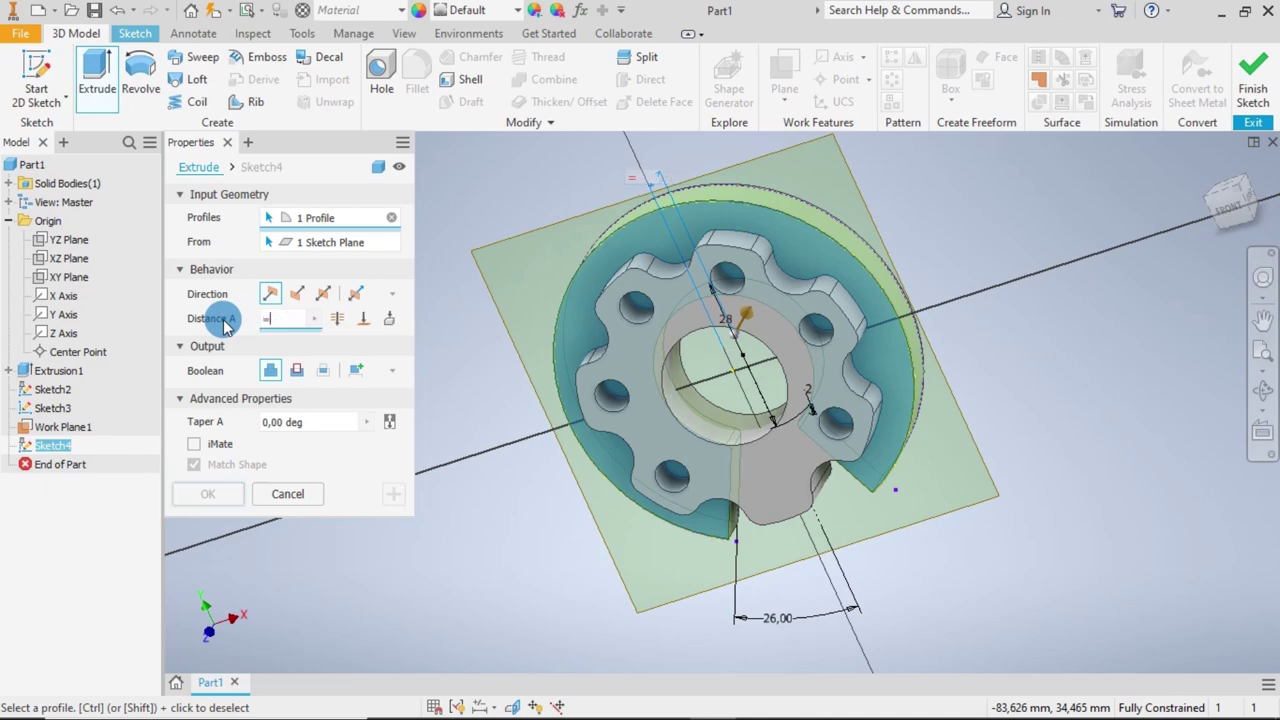
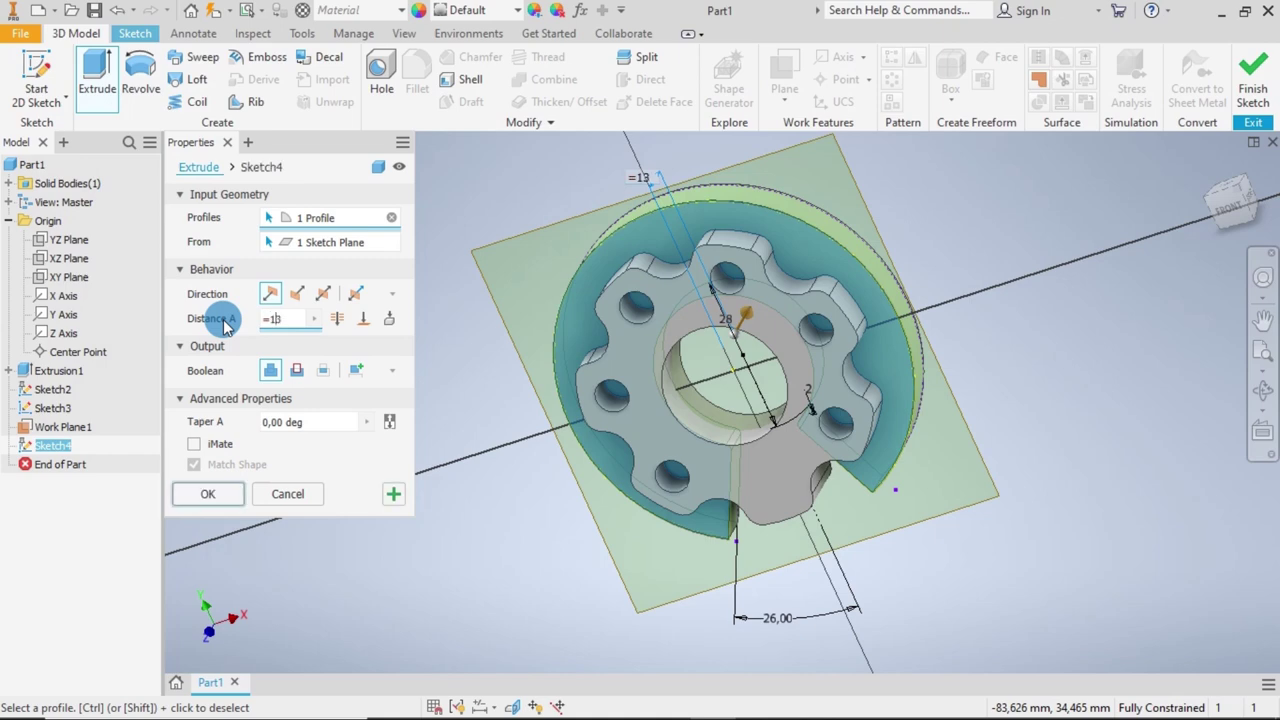
type("13-6")
left_click(321, 295)
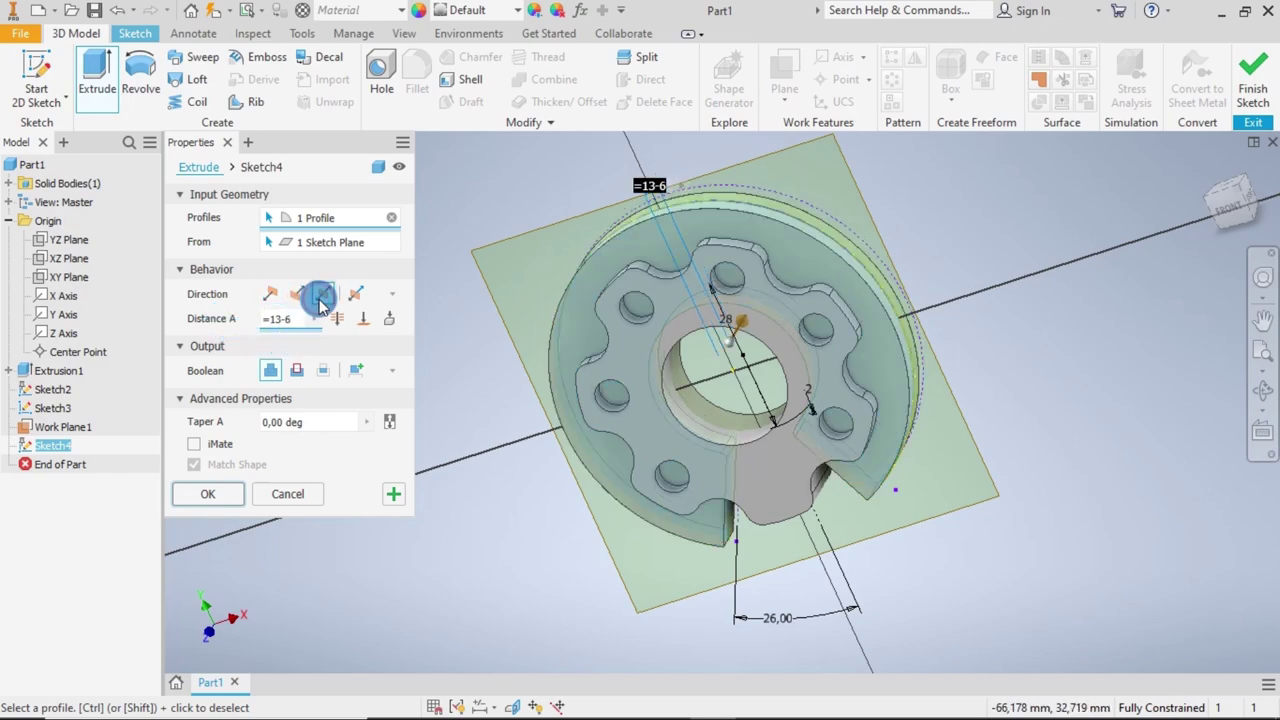
middle_click_drag(1189, 523, 1057, 551, "shift")
left_click(296, 371)
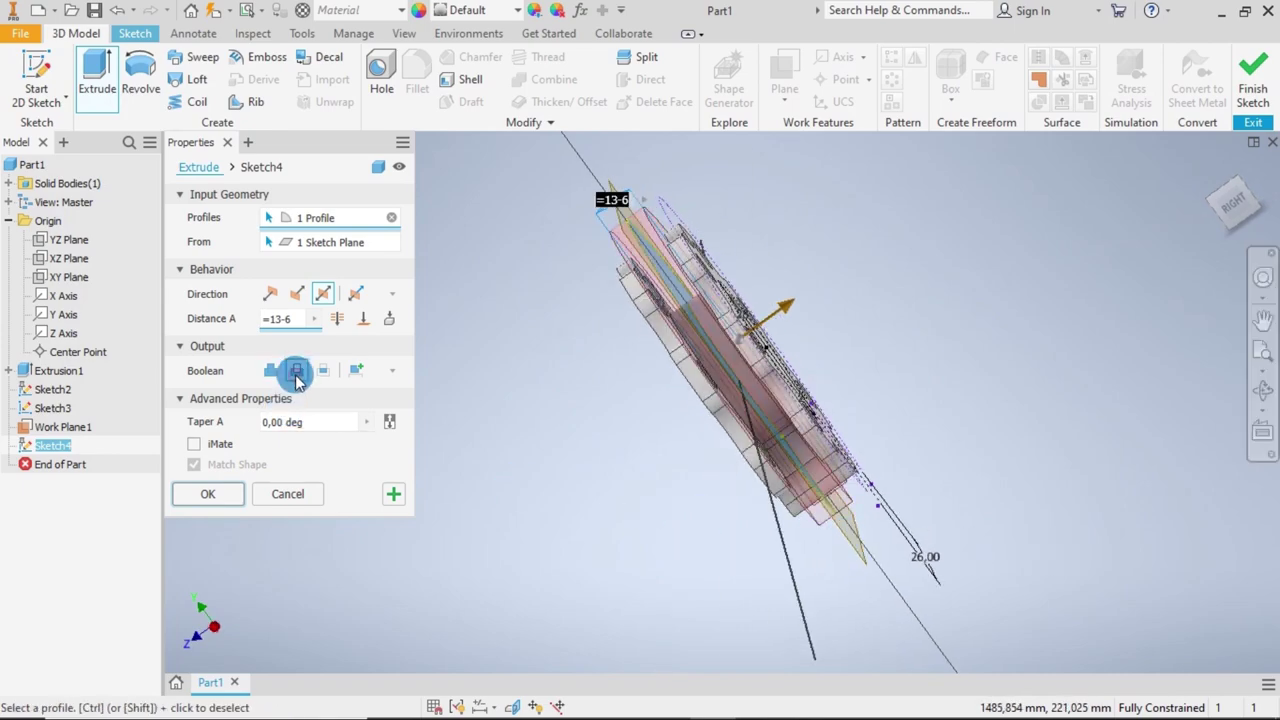
middle_click_drag(502, 578, 520, 550, "shift")
left_click(240, 493)
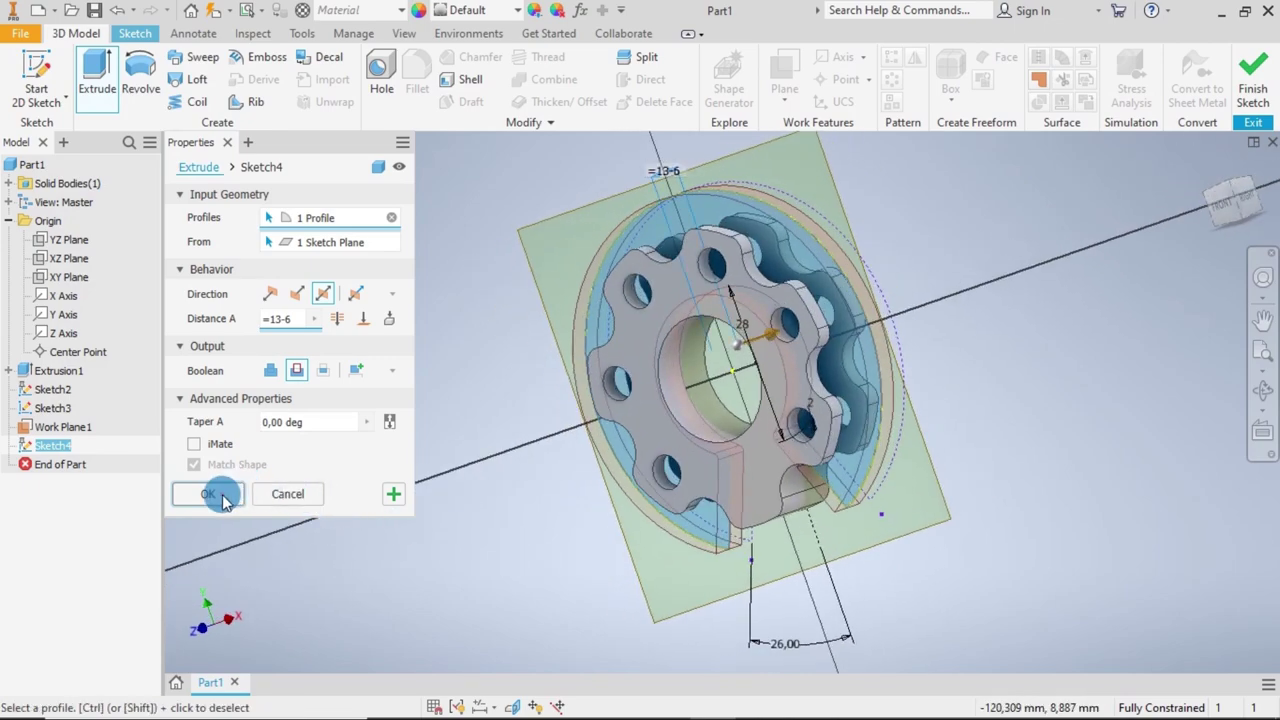
Hide Work Plane1 around the grooved ring.
mouse_move(1071, 471)
middle_mouse_down("shift")
mouse_move(1031, 491)
mouse_move(850, 468)
mouse_move(1063, 444)
middle_mouse_up("shift")
scroll(850, 468, "up", 5)
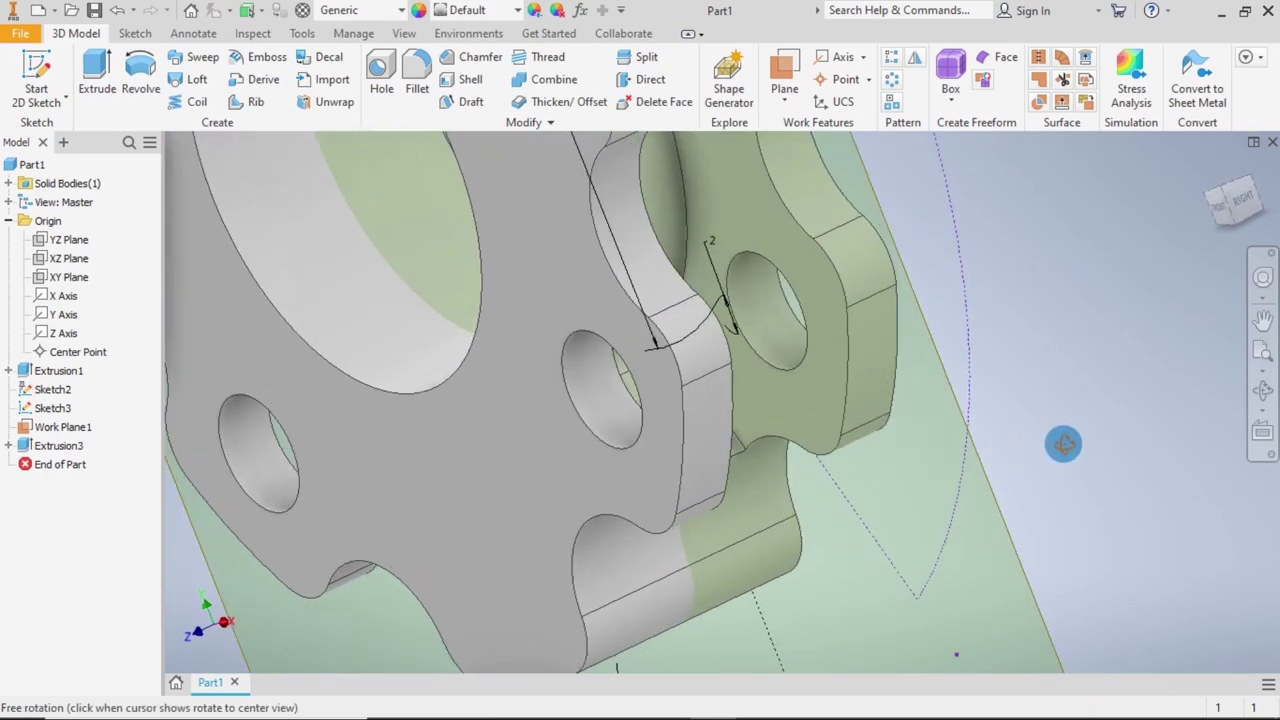
scroll(1063, 444, "down", 6)
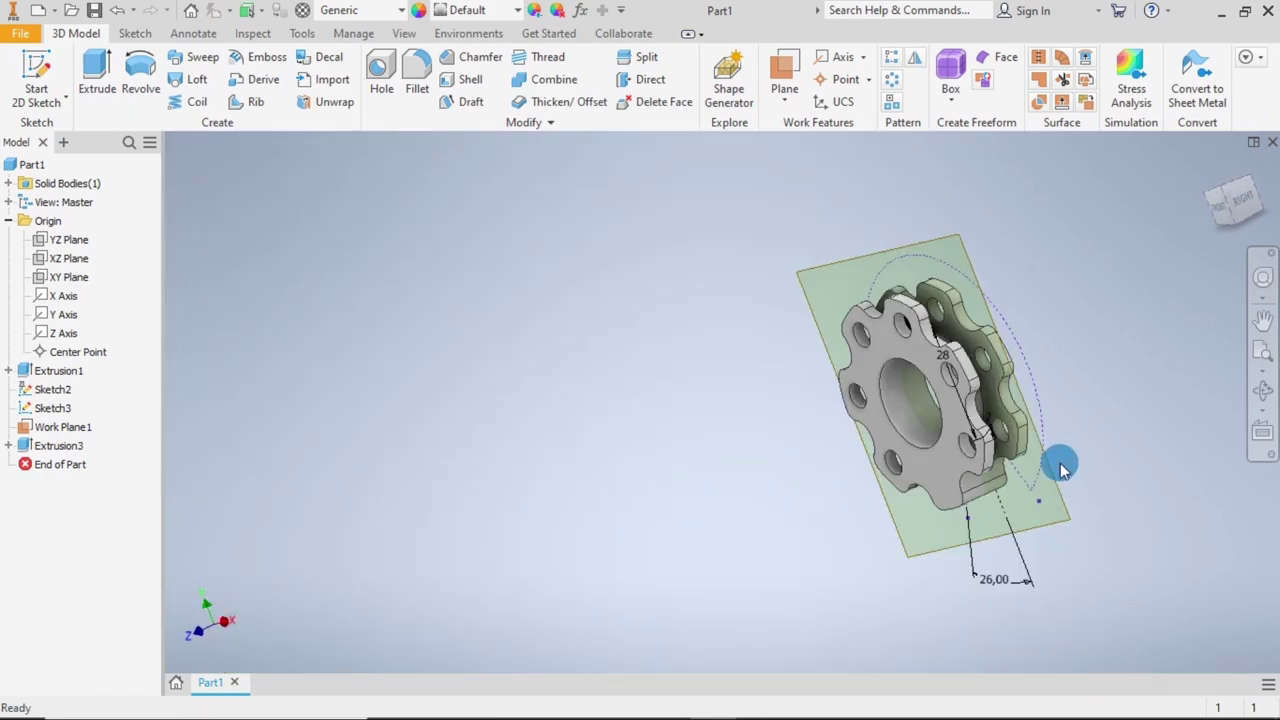
left_click(1218, 190)
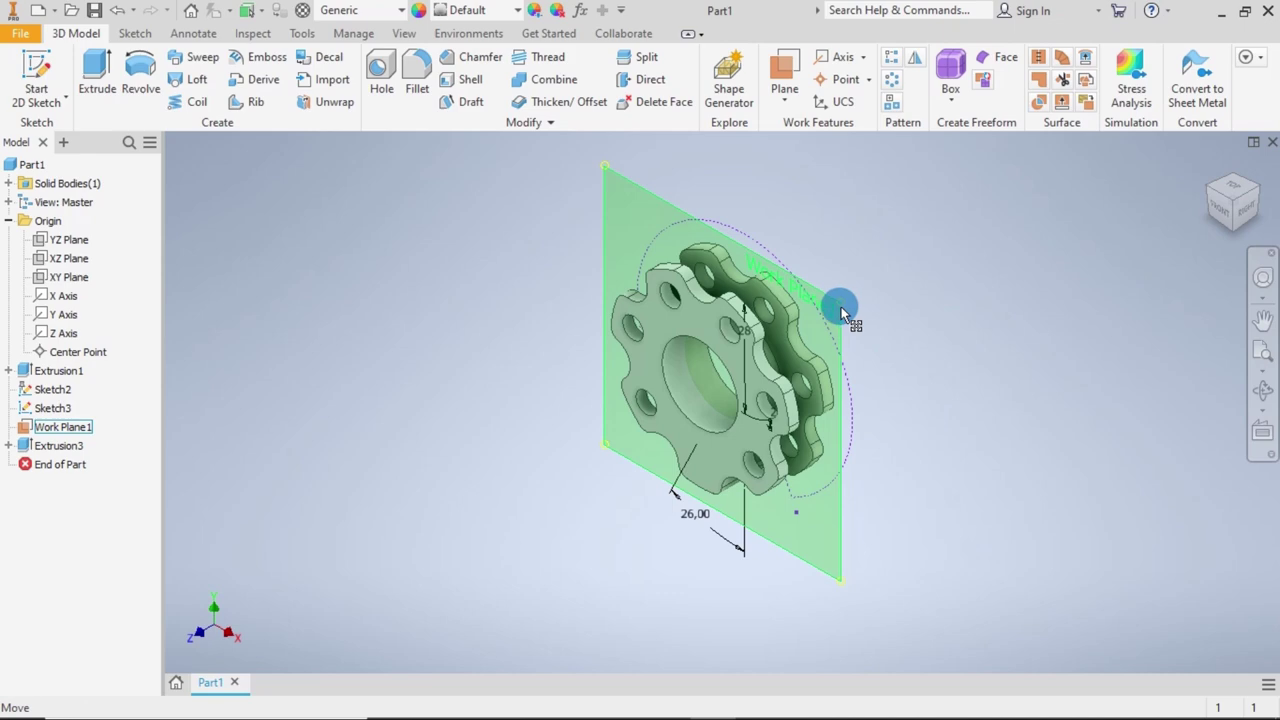
right_click(841, 312)
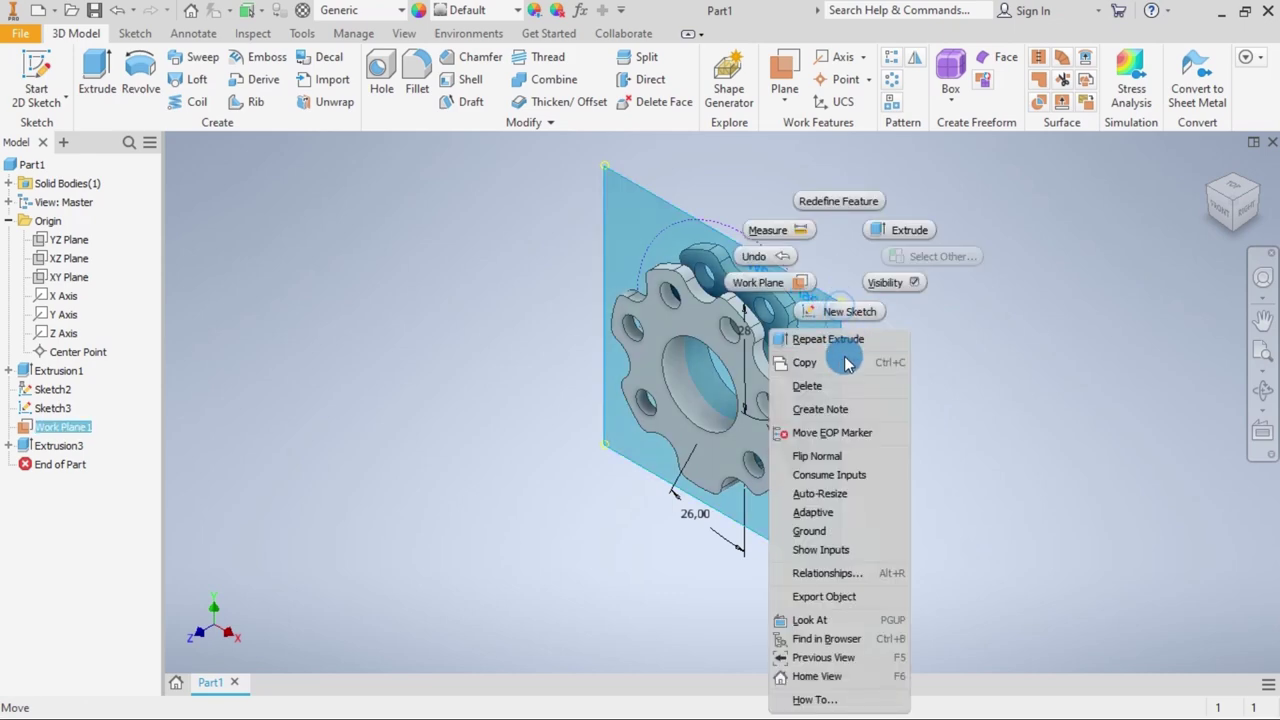
left_click(908, 285)
Hide Sketch2 and Sketch3, including their dimensions and construction curves.
right_click(826, 324)
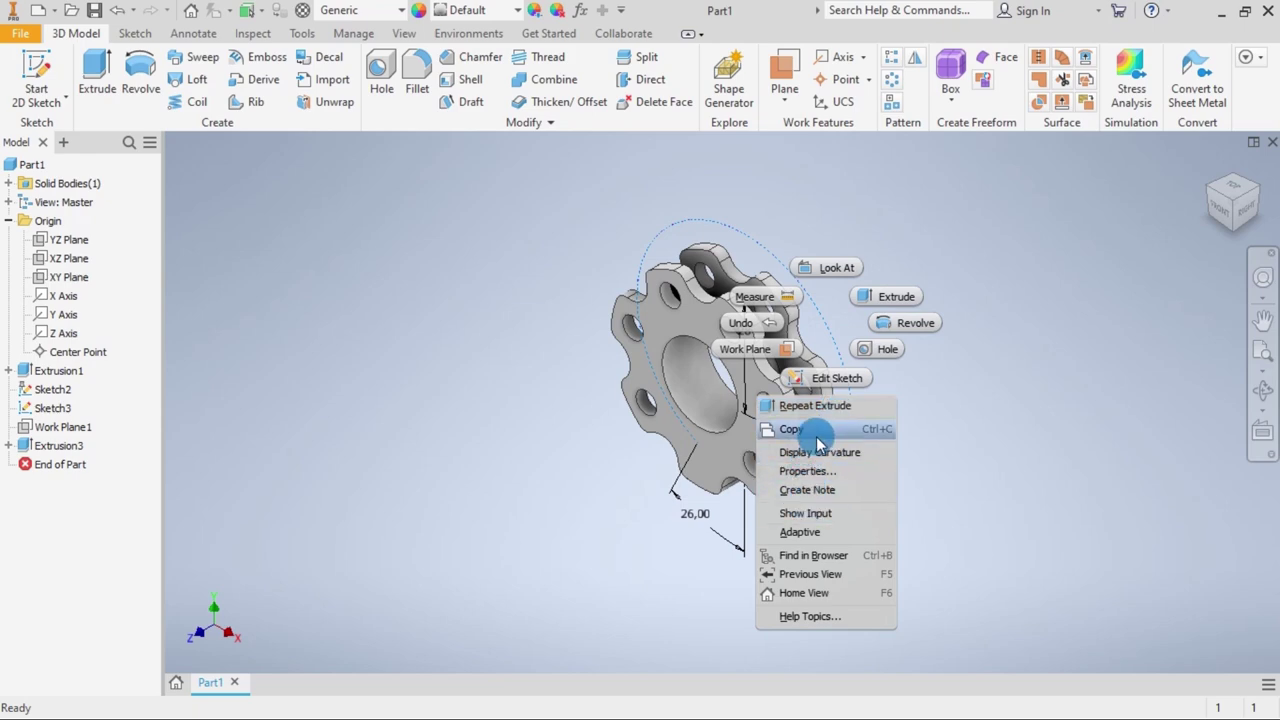
left_click(995, 420)
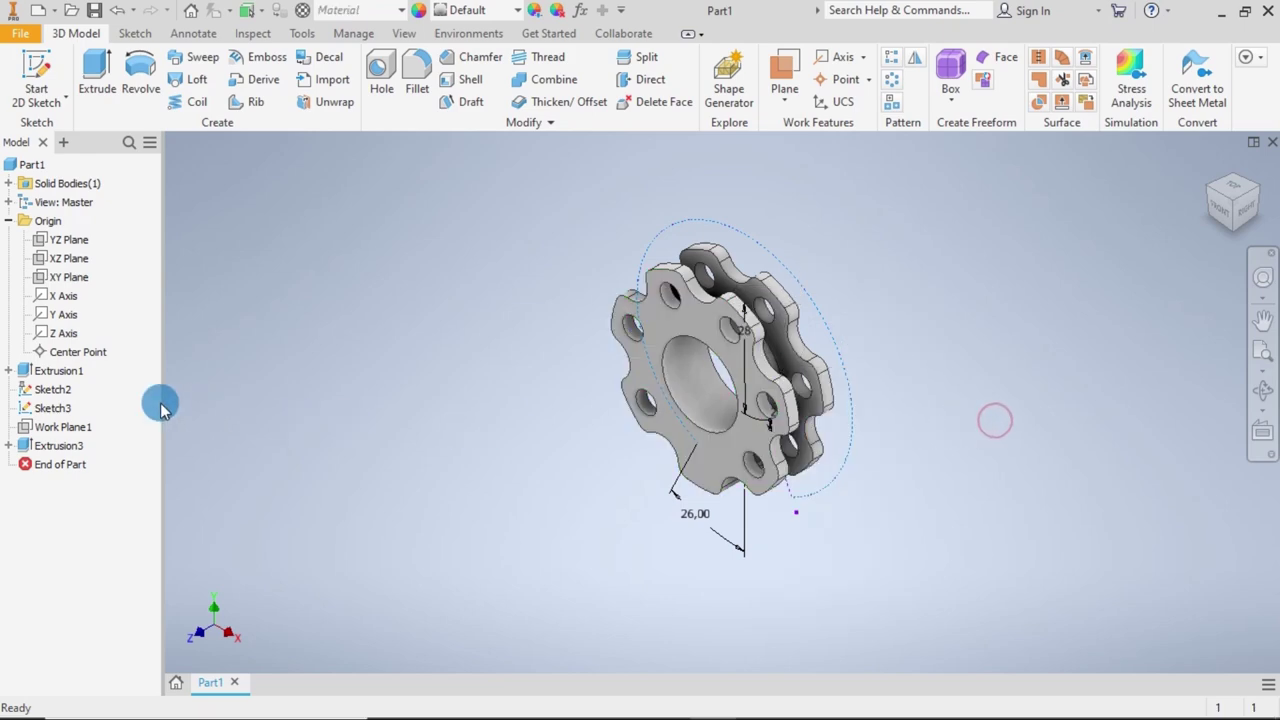
right_click(34, 390)
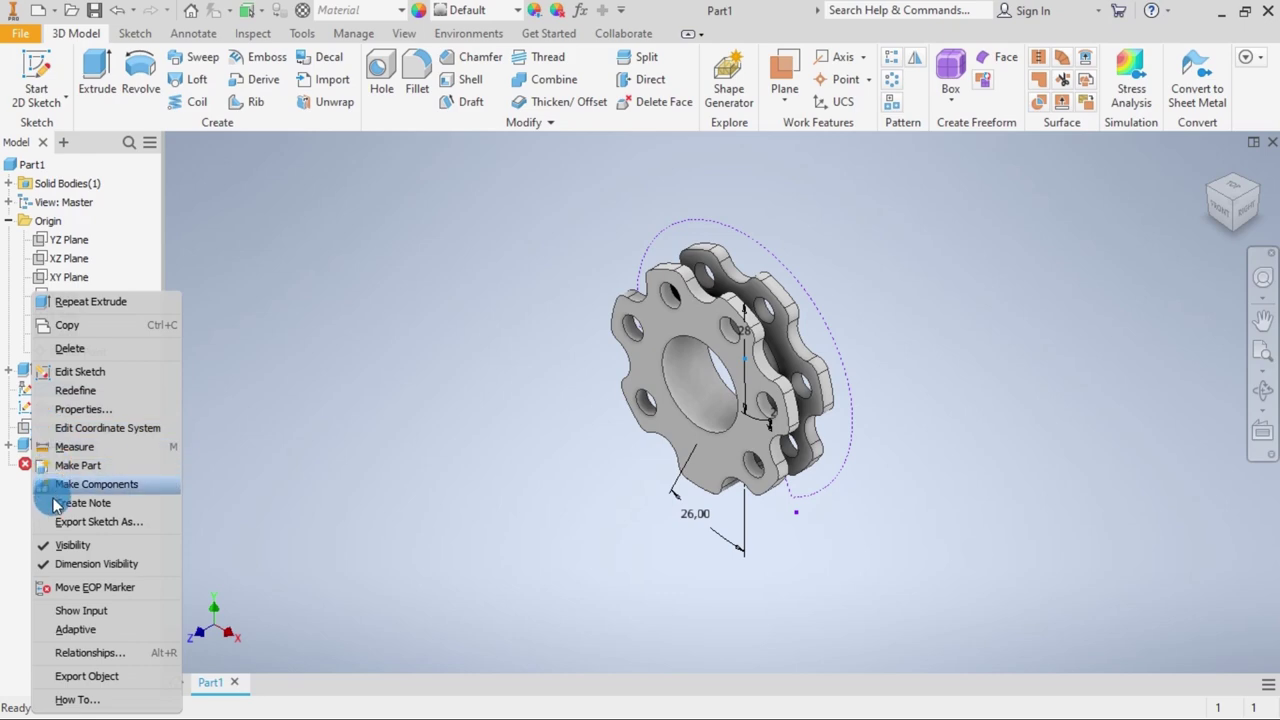
left_click(52, 545)
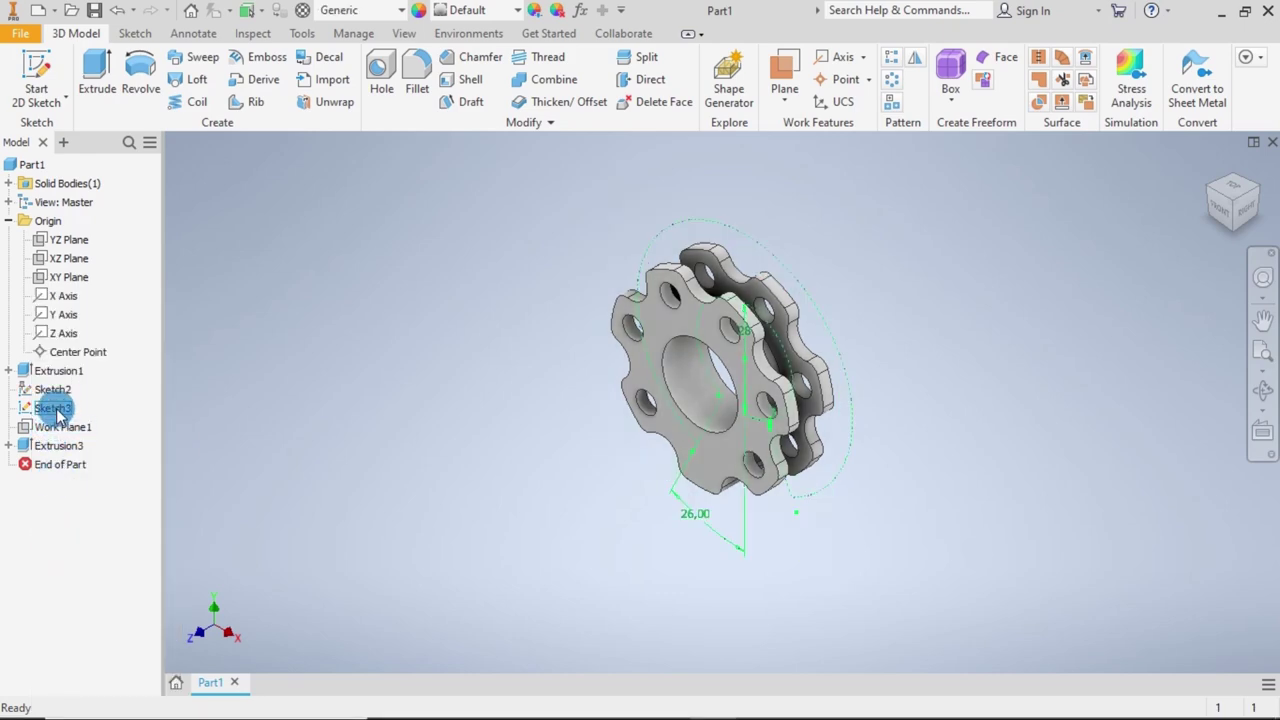
right_click(48, 407)
left_click(97, 522)
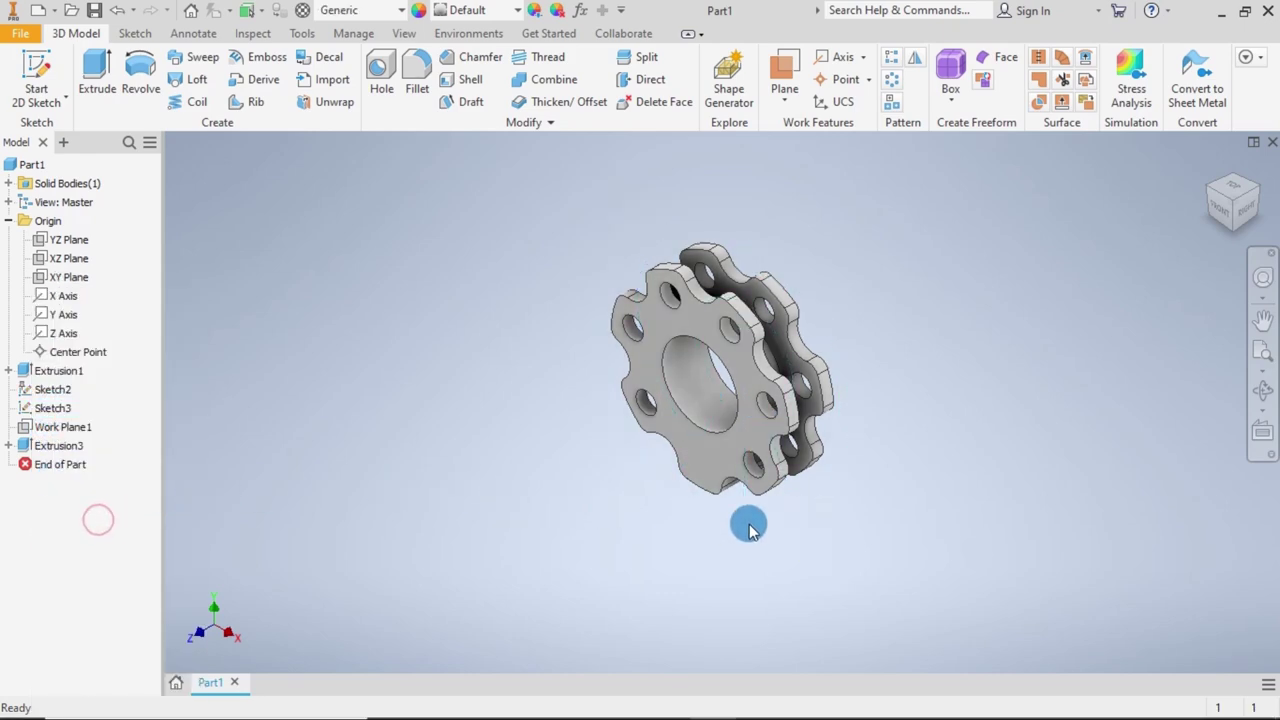
Start a new sketch on the XY plane, viewing the ring from the front.
mouse_move(971, 549)
middle_mouse_down("shift")
mouse_move(962, 528)
mouse_move(1074, 500)
mouse_move(993, 481)
mouse_move(994, 517)
mouse_move(909, 534)
mouse_move(947, 515)
middle_mouse_up("shift")
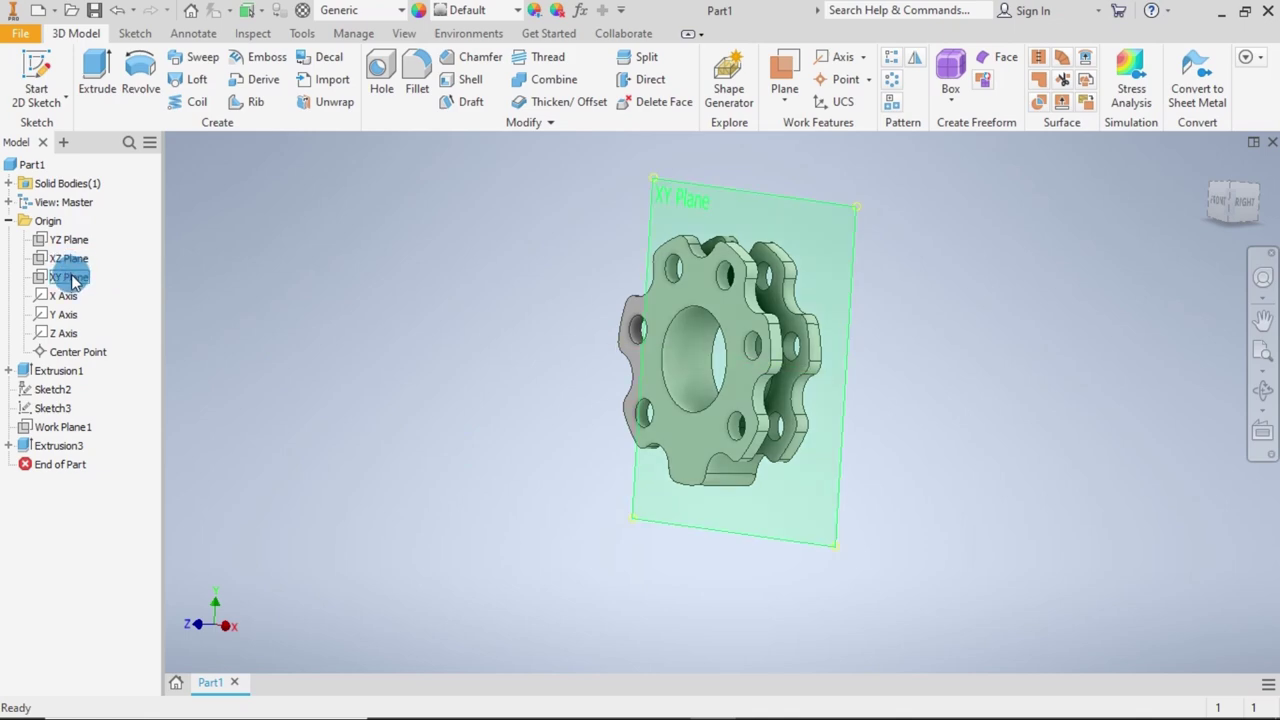
left_click(1218, 205)
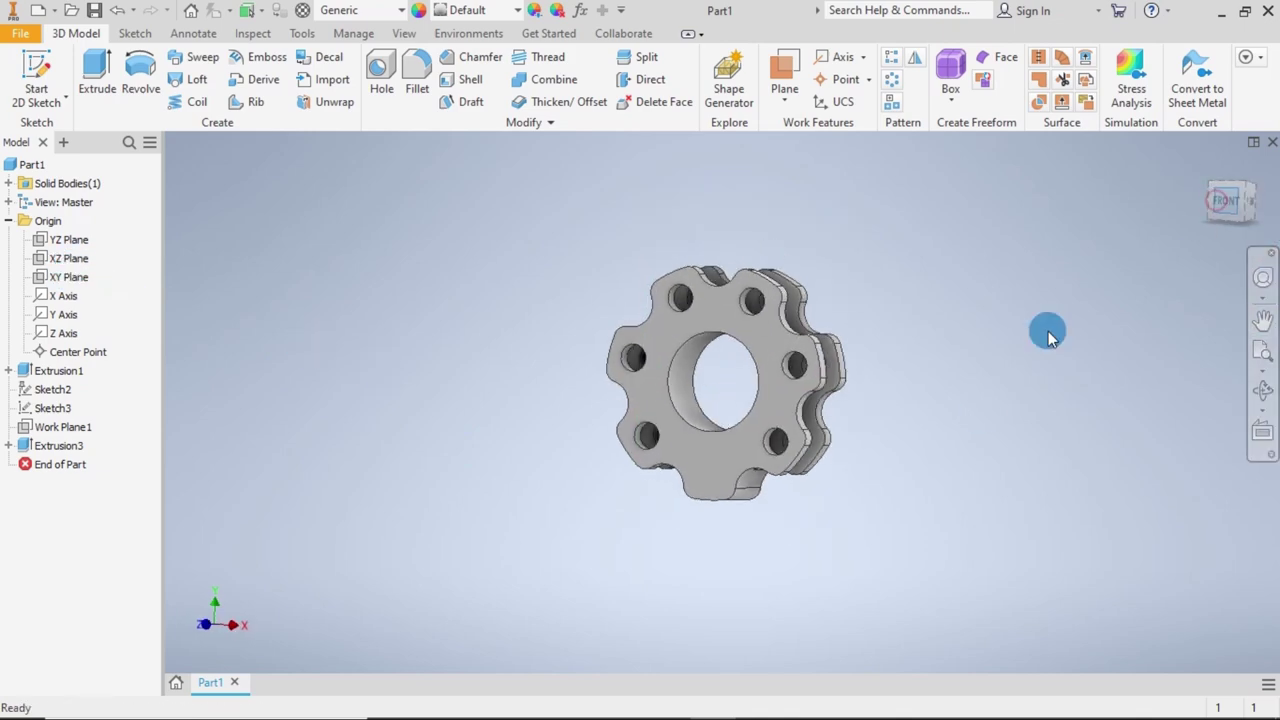
left_click(62, 278)
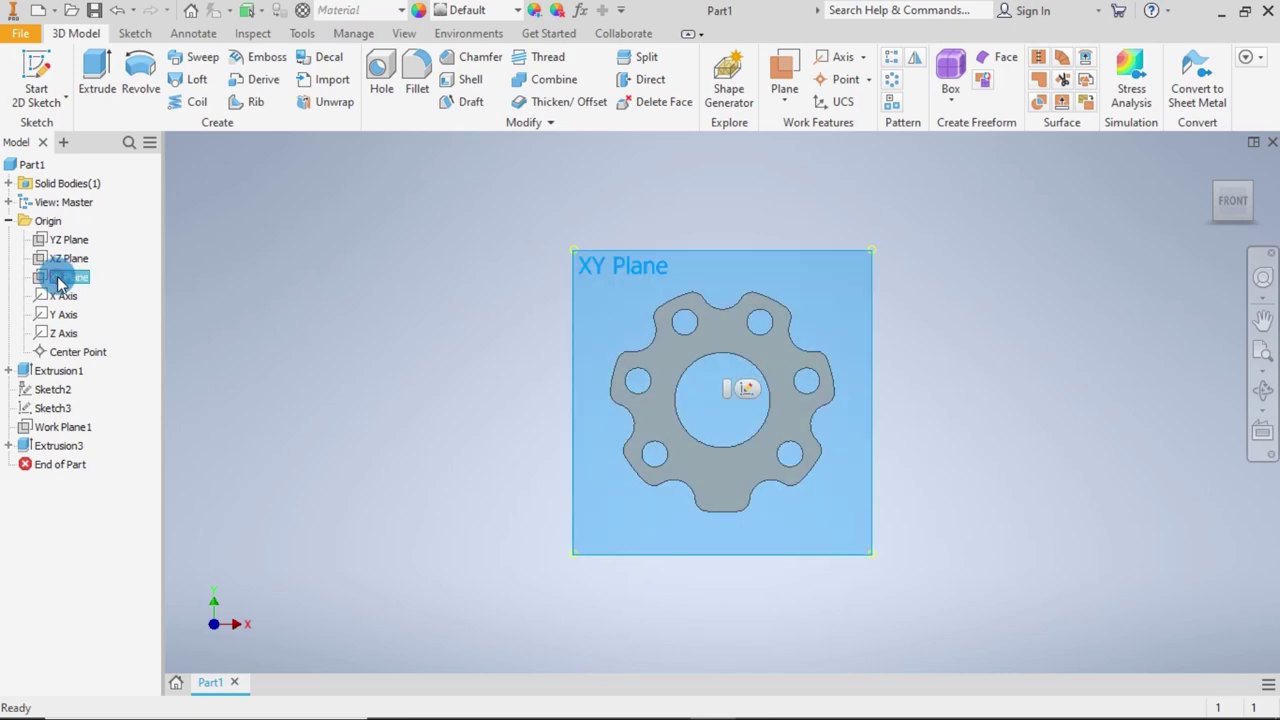
key("s")
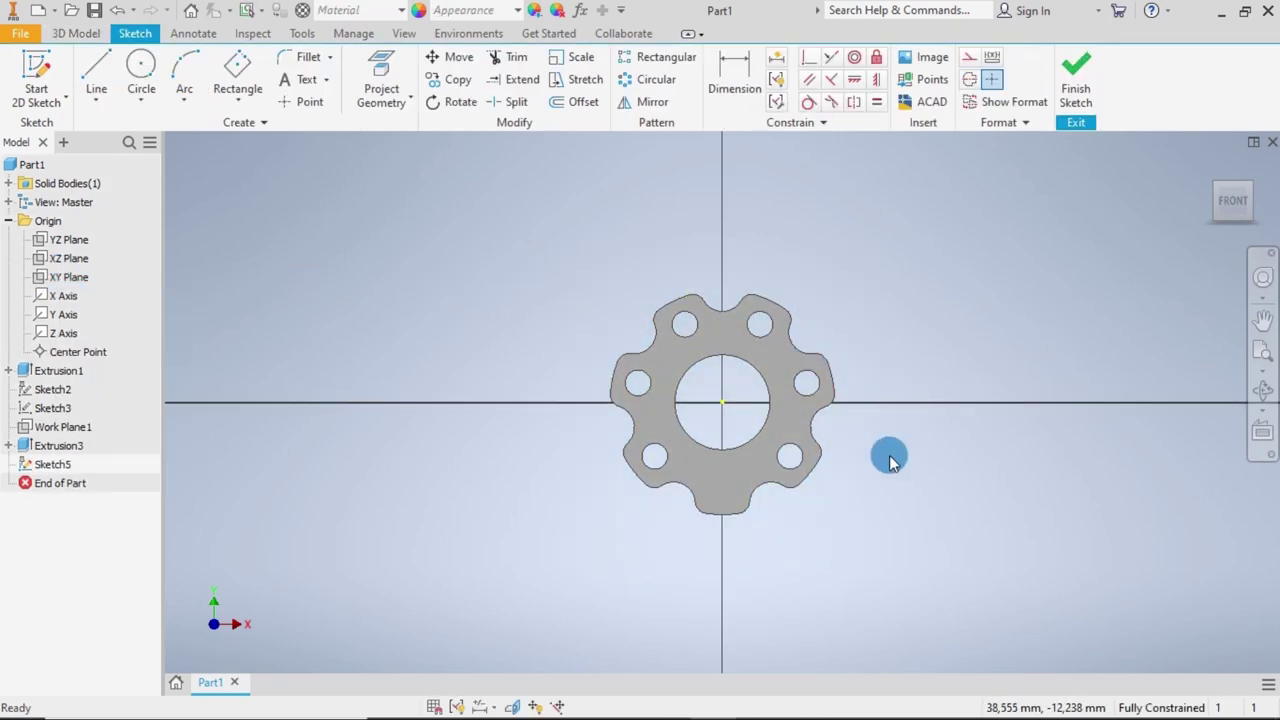
Draw a vertical construction line 60 mm long from the origin straight down past the ring's lower lobe.
left_click(97, 66)
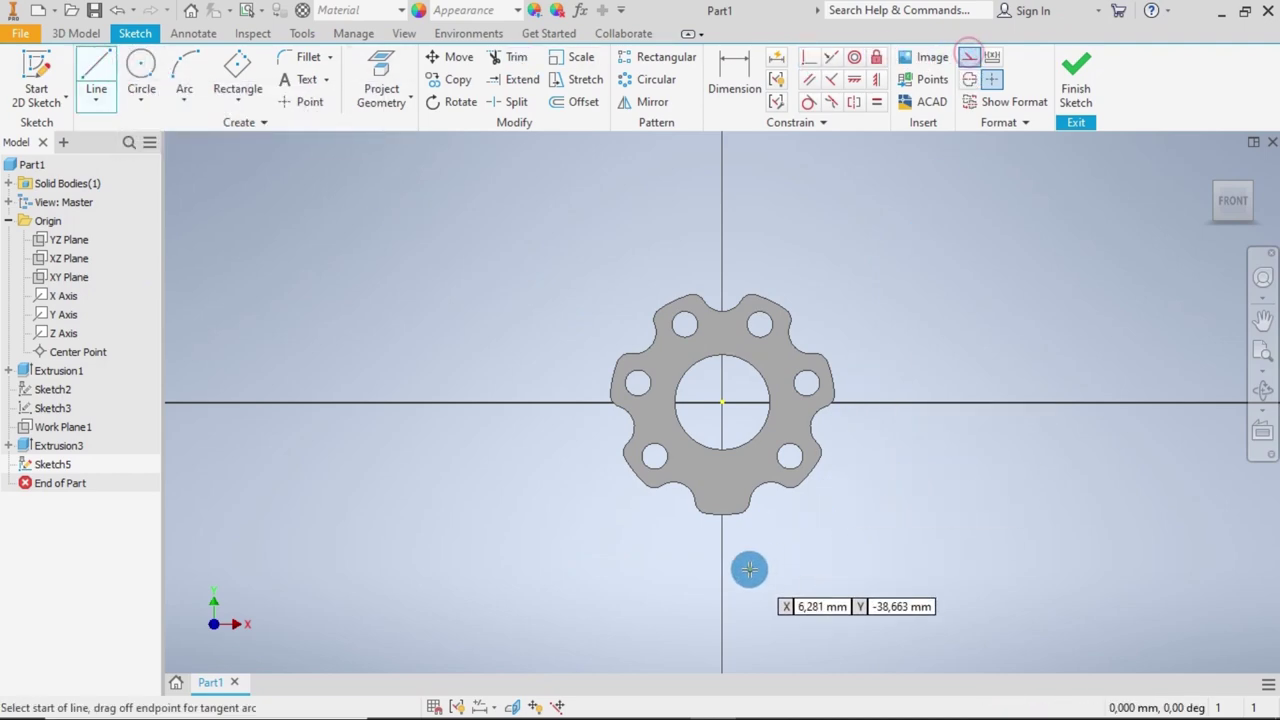
scroll(746, 571, "up", 2)
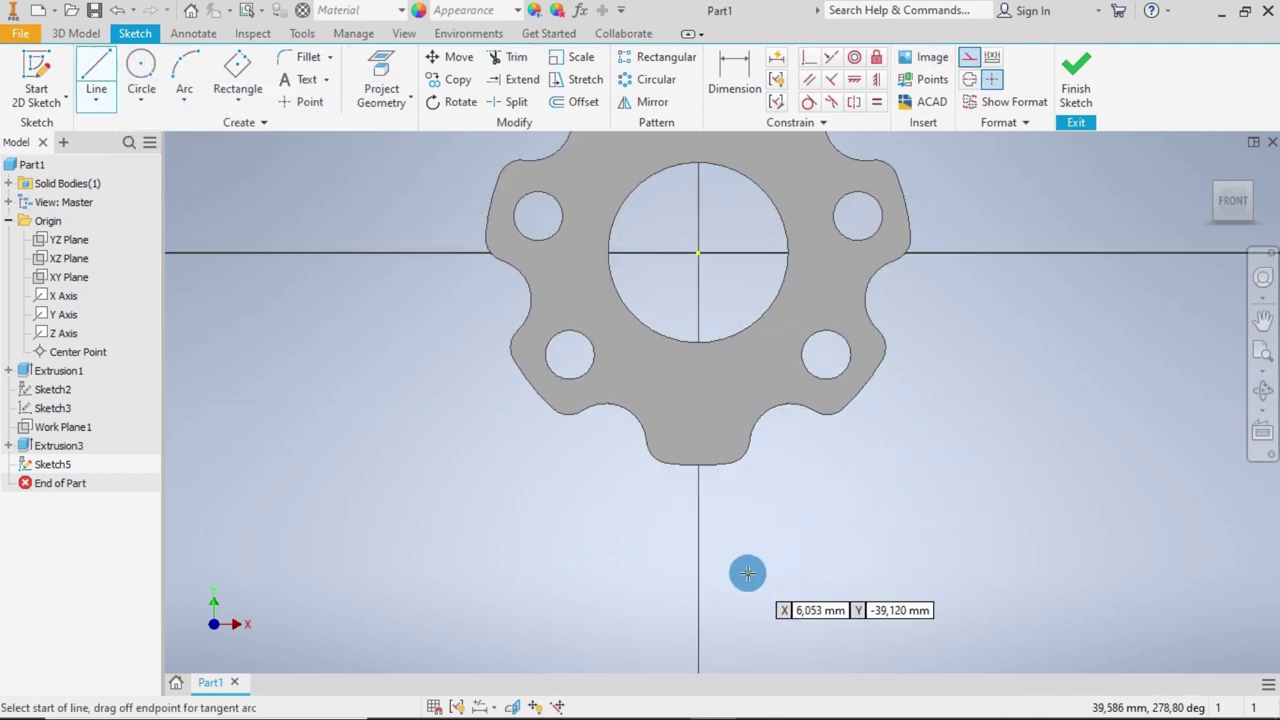
left_click(697, 252)
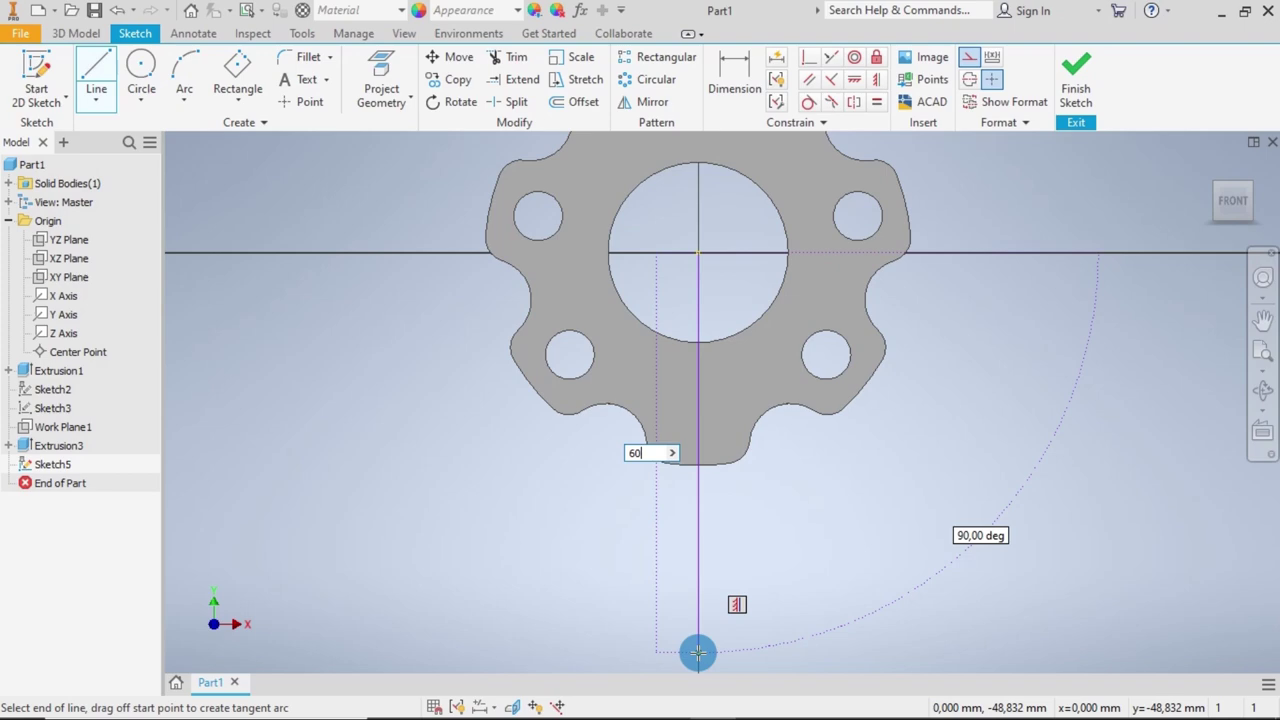
type("60")
key("Return")
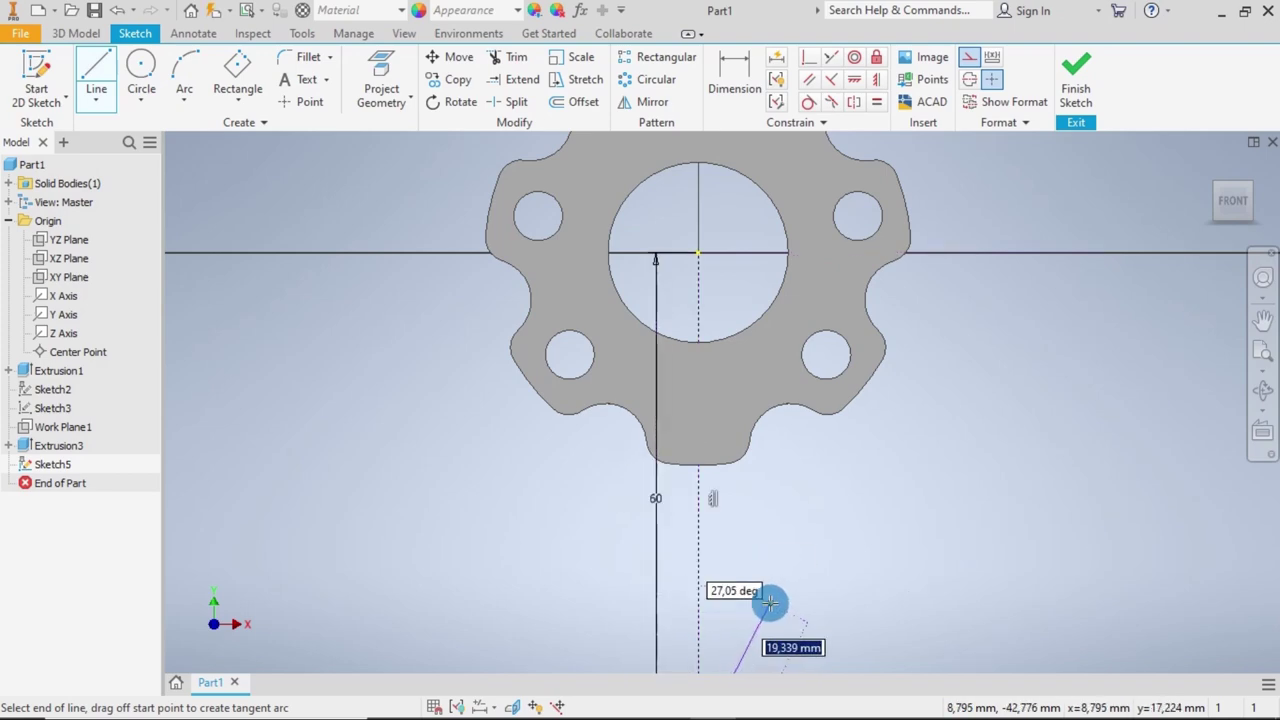
key("Escape")
Draw a regular-geometry circle of 5 mm diameter centred on the lower end of the construction line.
scroll(817, 575, "up", 2)
scroll(819, 571, "down", 5)
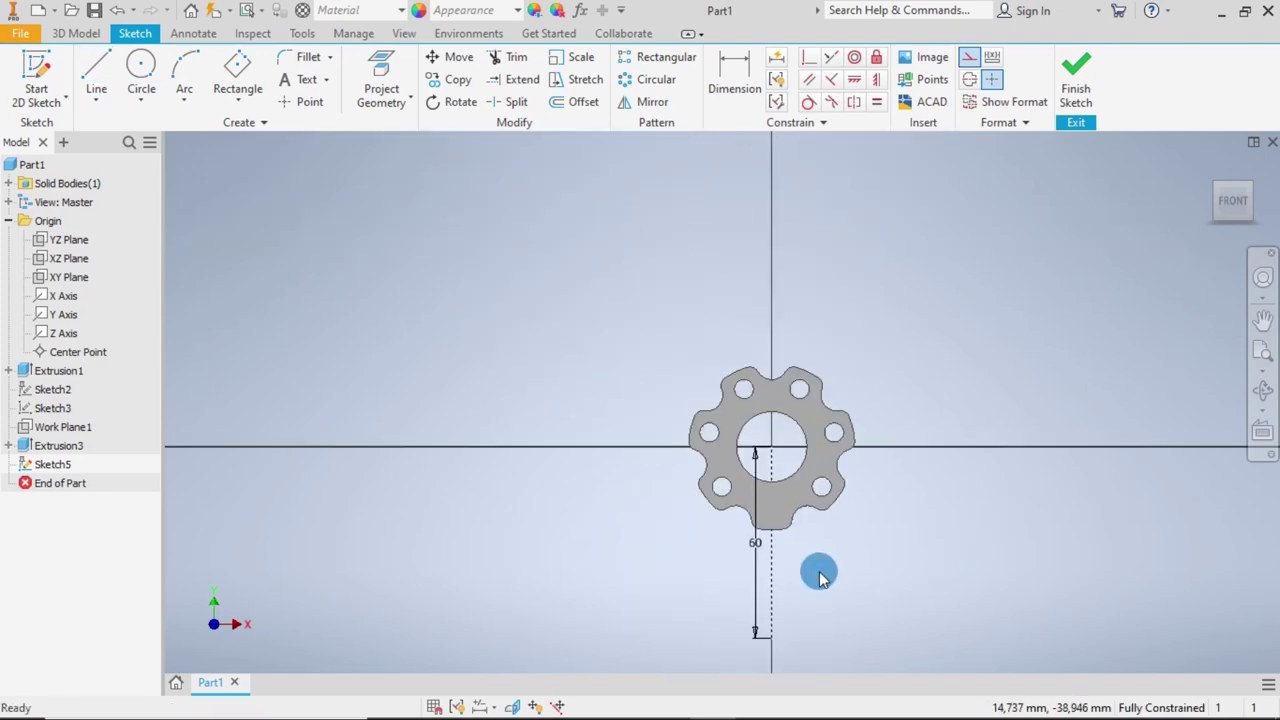
scroll(737, 409, "up", 1)
scroll(733, 414, "up", 3)
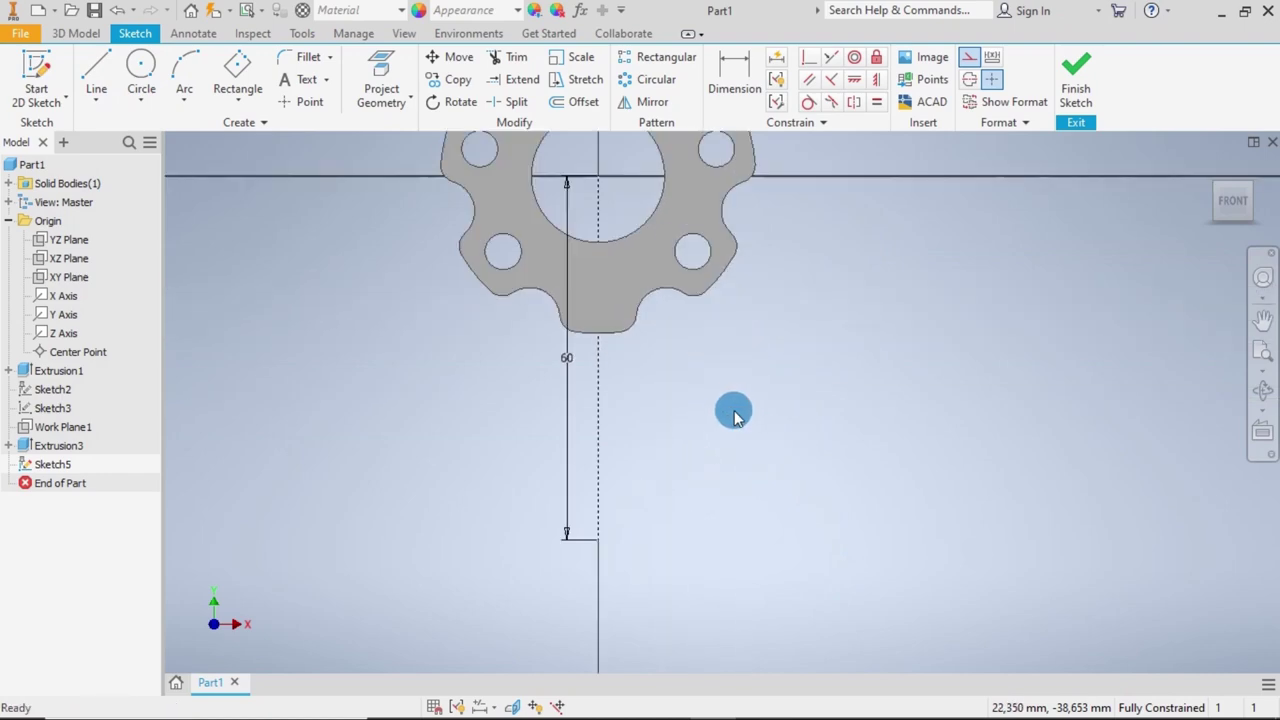
left_click(141, 66)
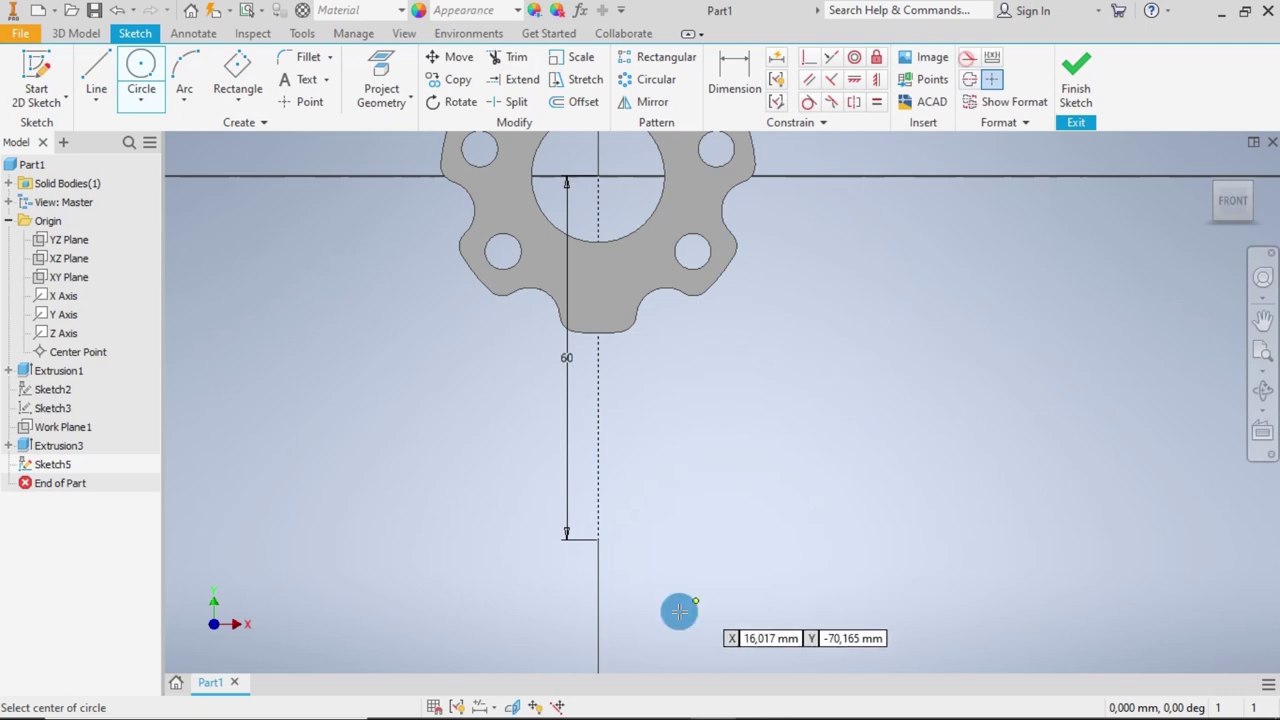
scroll(590, 565, "up", 4)
left_click(601, 493)
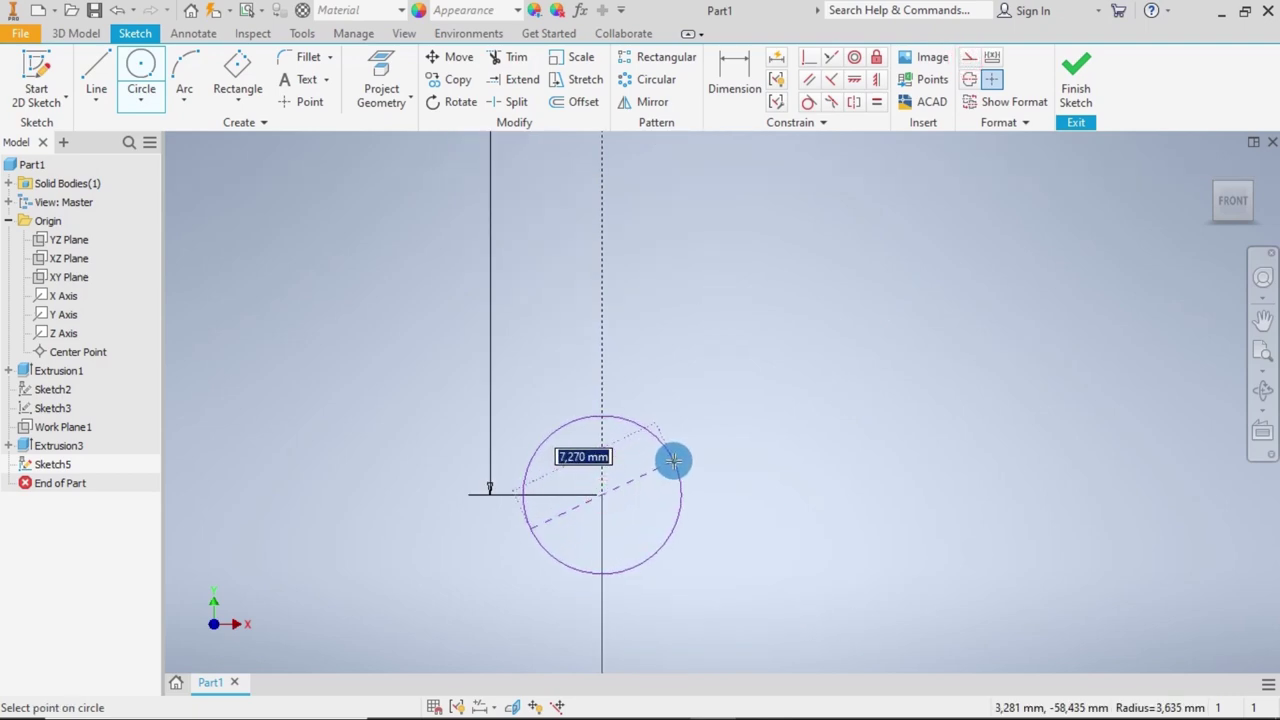
key("Return")
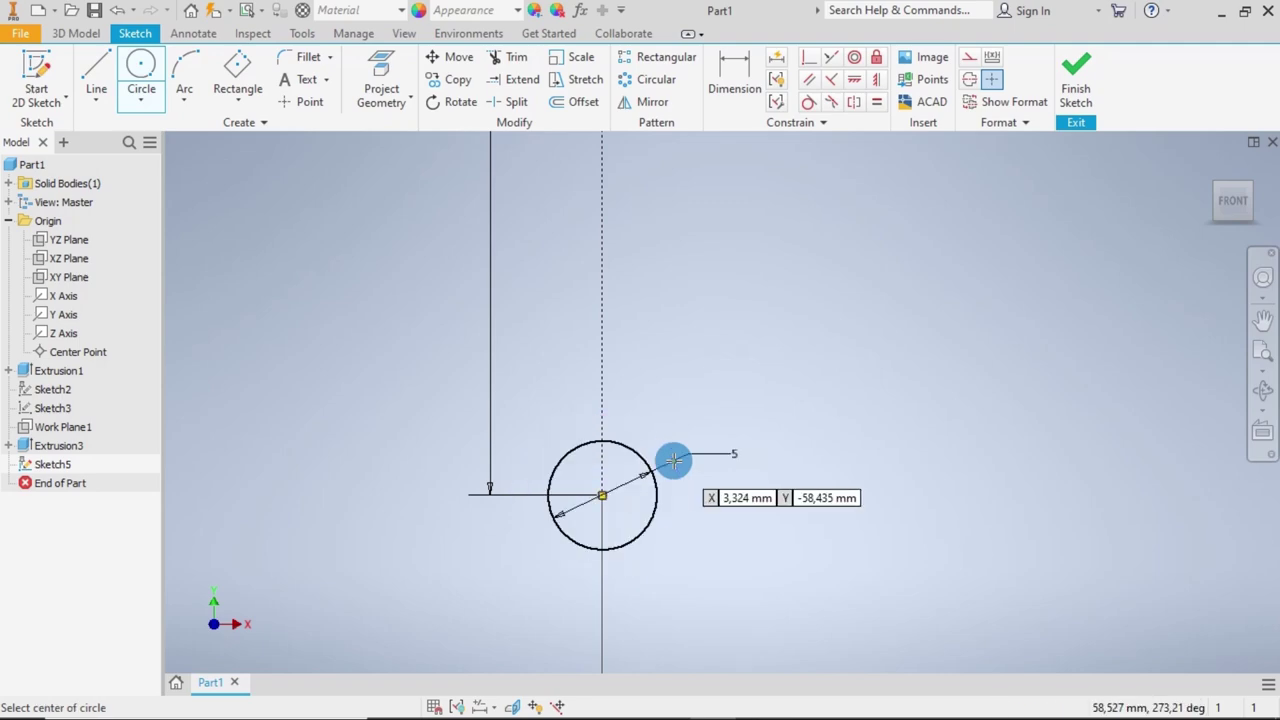
Add a concentric circle of 10 mm diameter around the 5 mm circle.
left_click(601, 493)
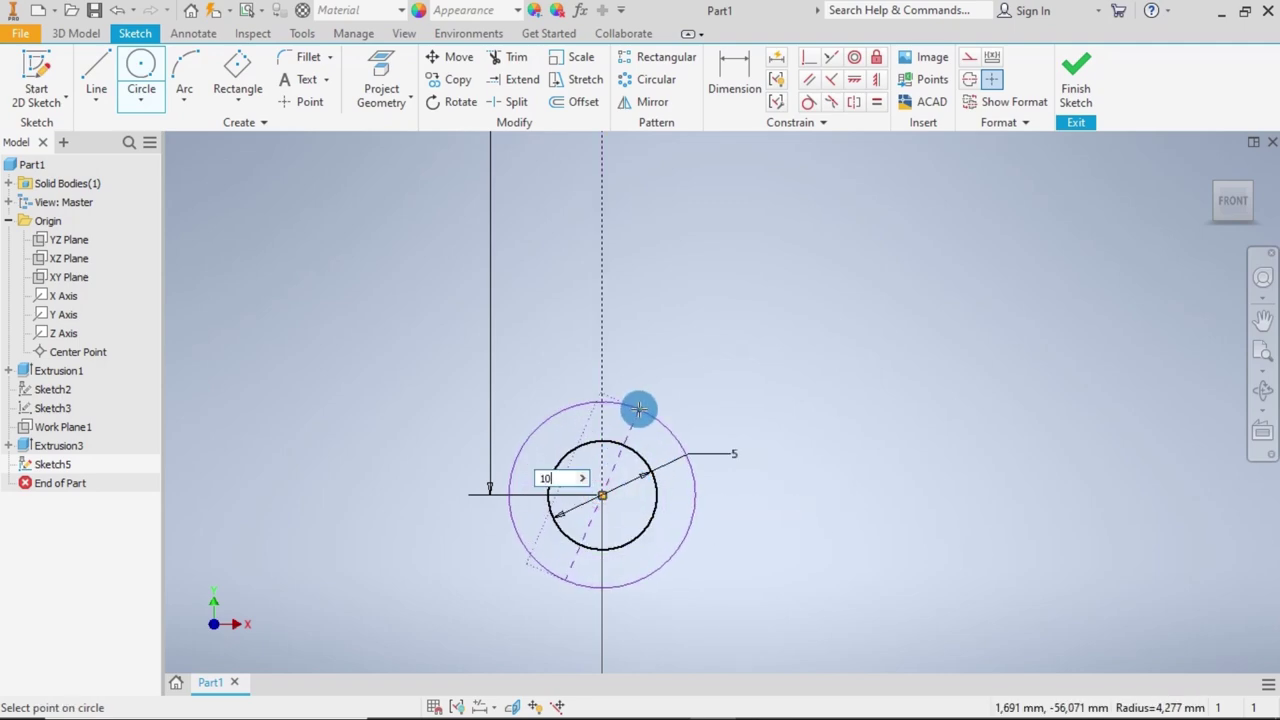
type("10")
key("Return")
scroll(760, 400, "down", 4)
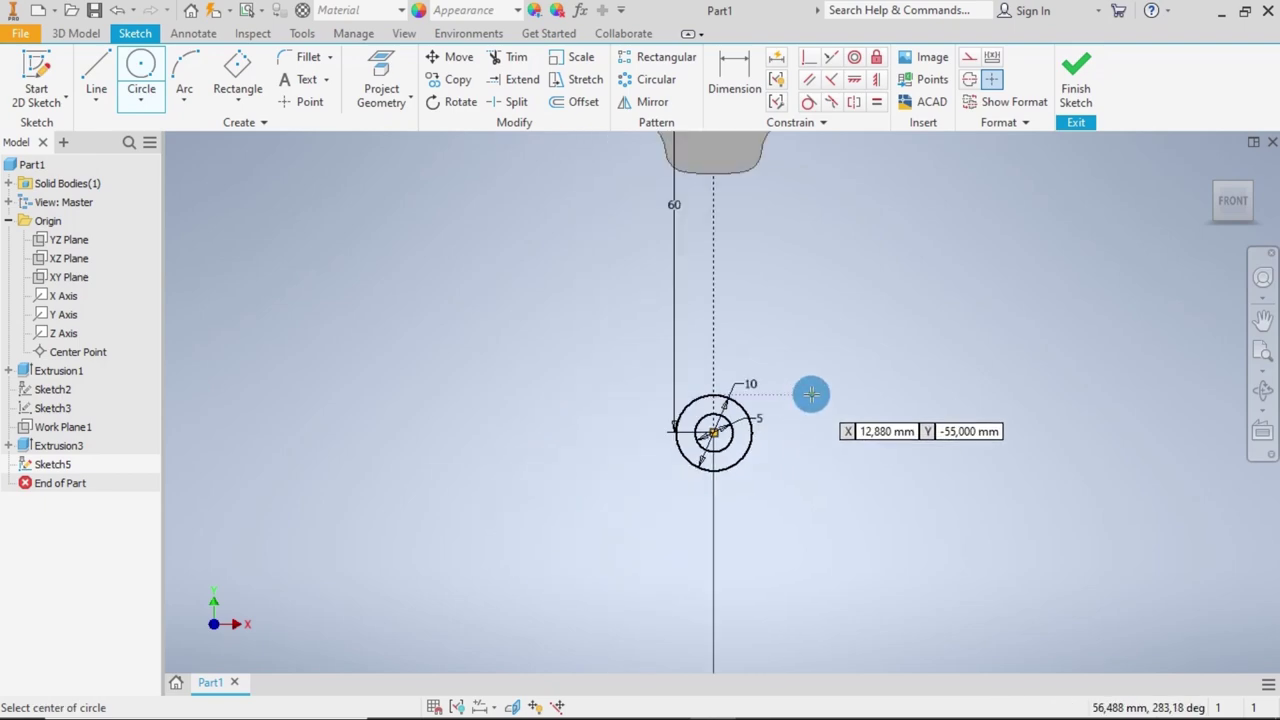
scroll(886, 280, "down", 2)
scroll(871, 251, "up", 3)
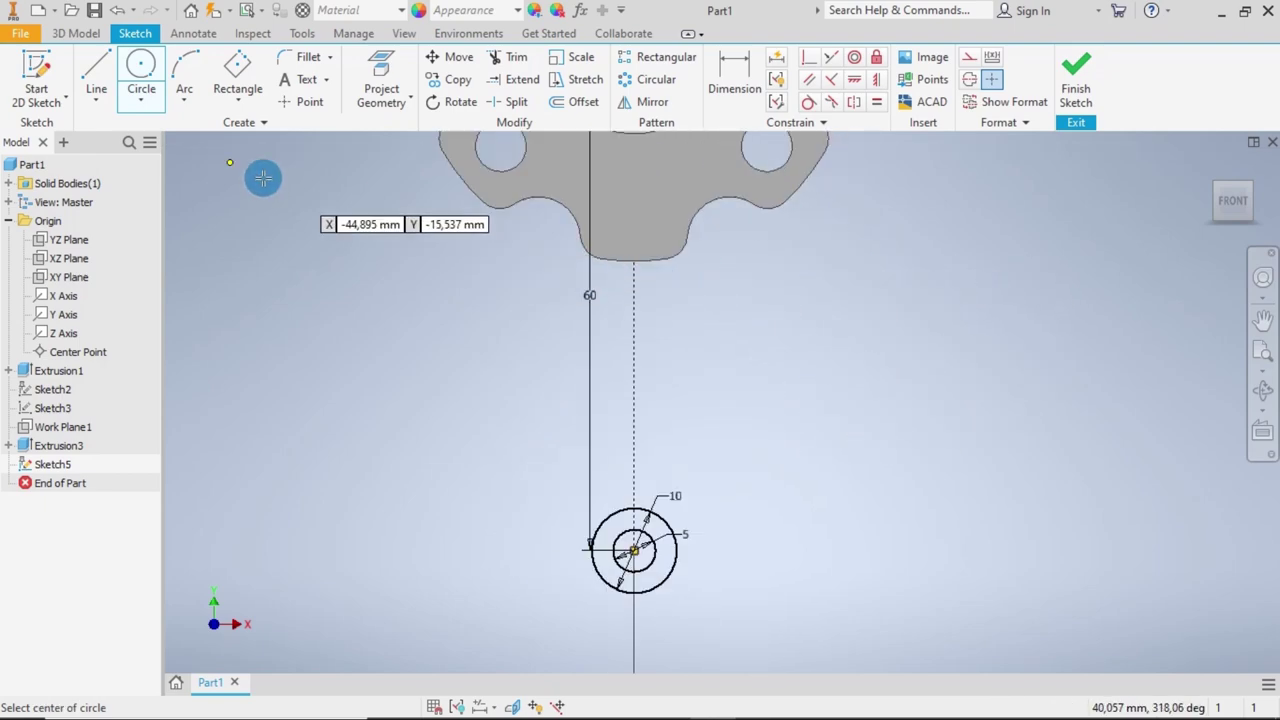
Draw a horizontal line 7.23 mm long beside the vertical construction line, just below the ring's lower lobe level.
left_click(96, 78)
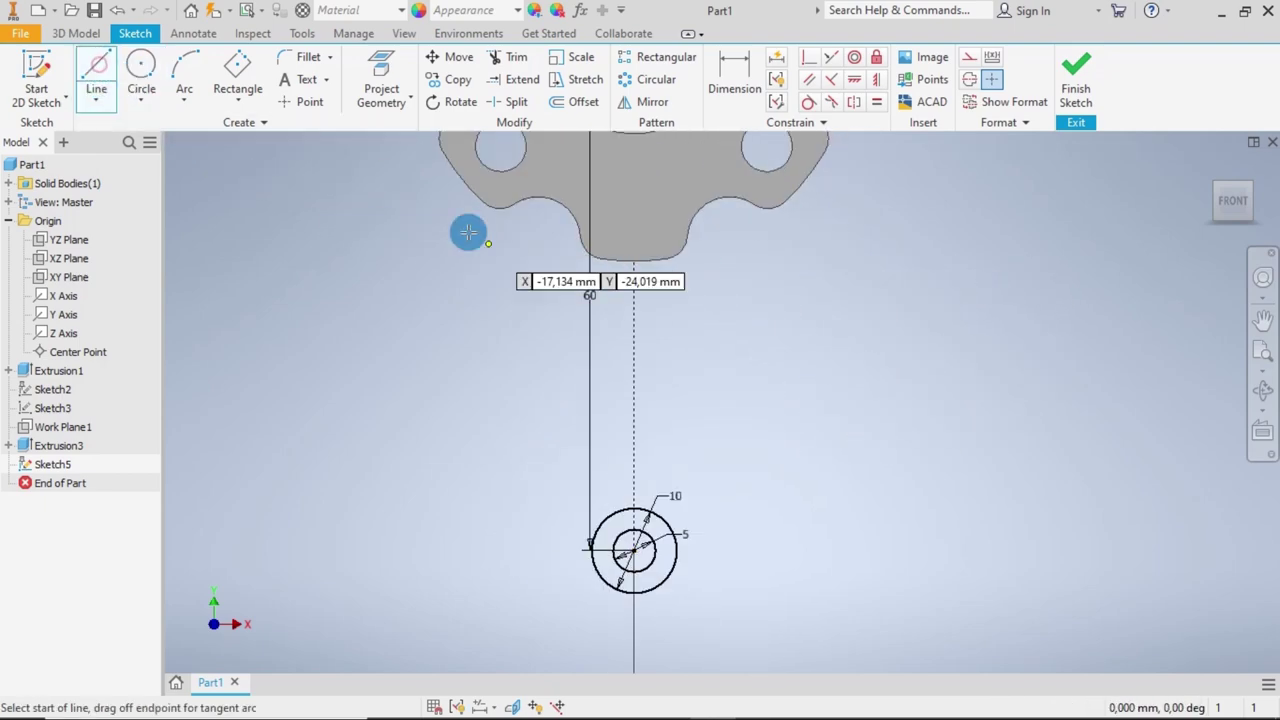
left_click(395, 308)
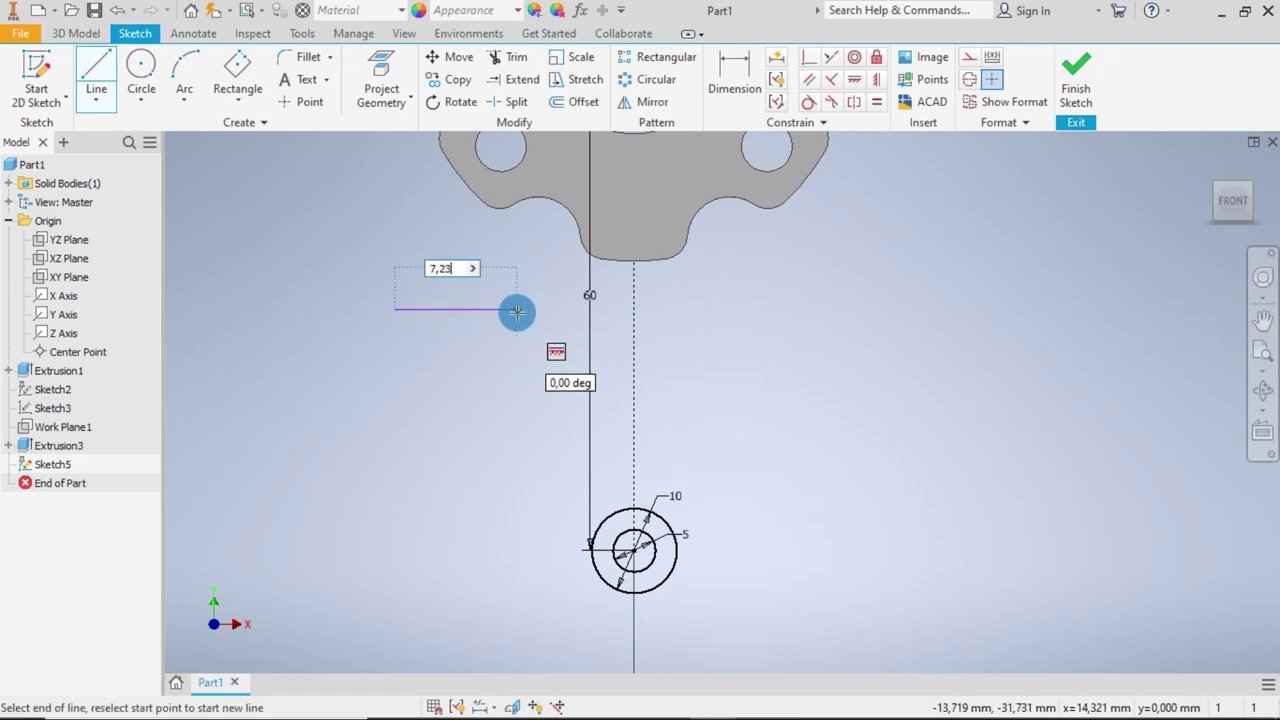
key("Return")
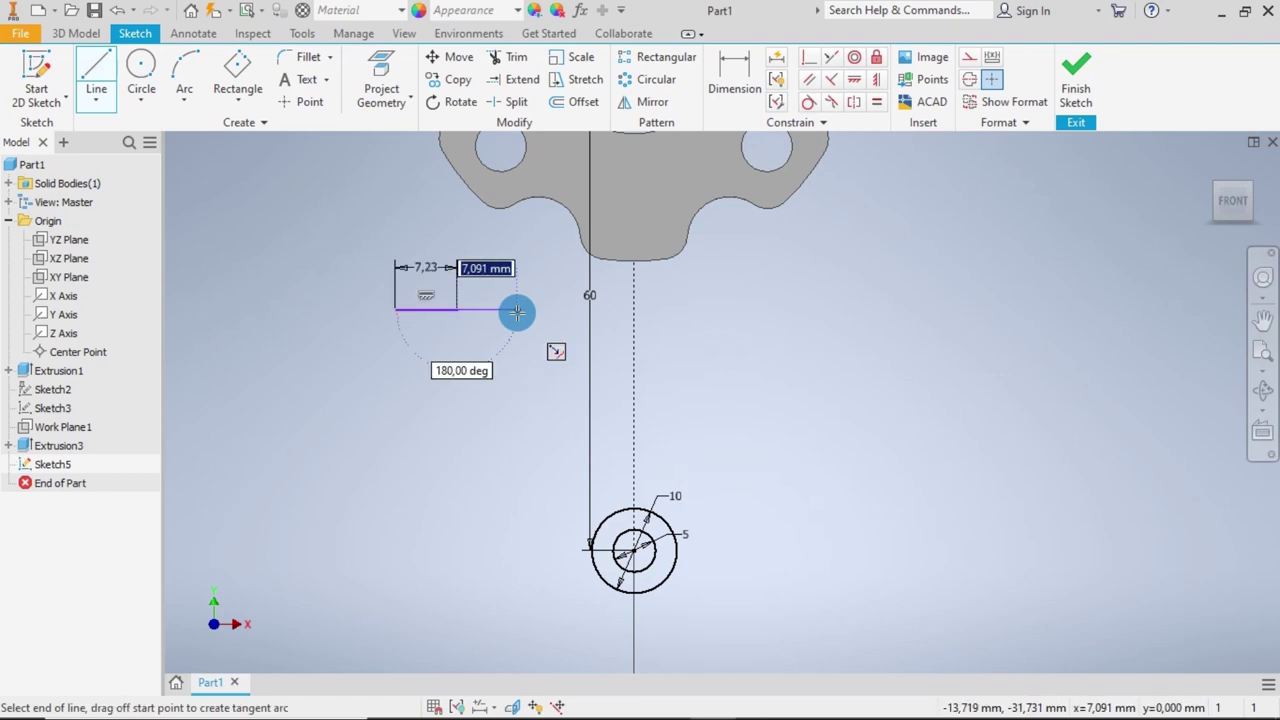
key("Escape")
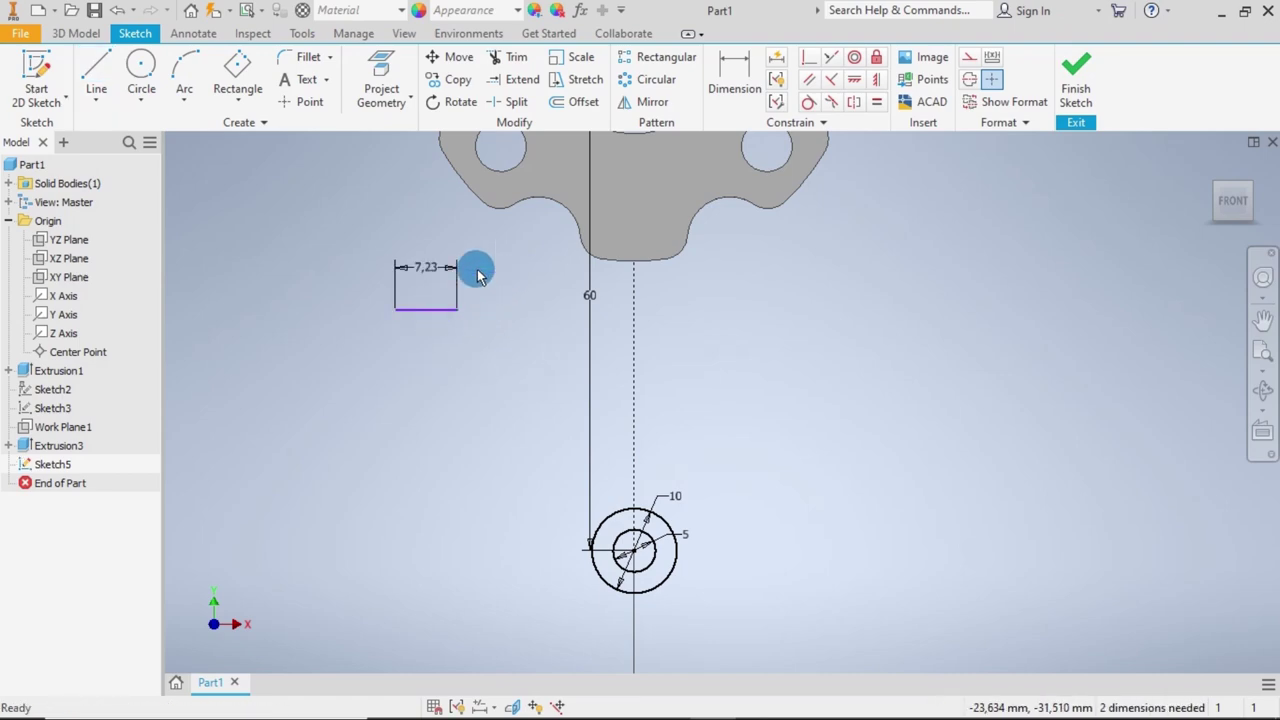
Make the midpoint of the 7.23 mm line coincident with the lowest point of the ring's lower lobe.
left_click(808, 60)
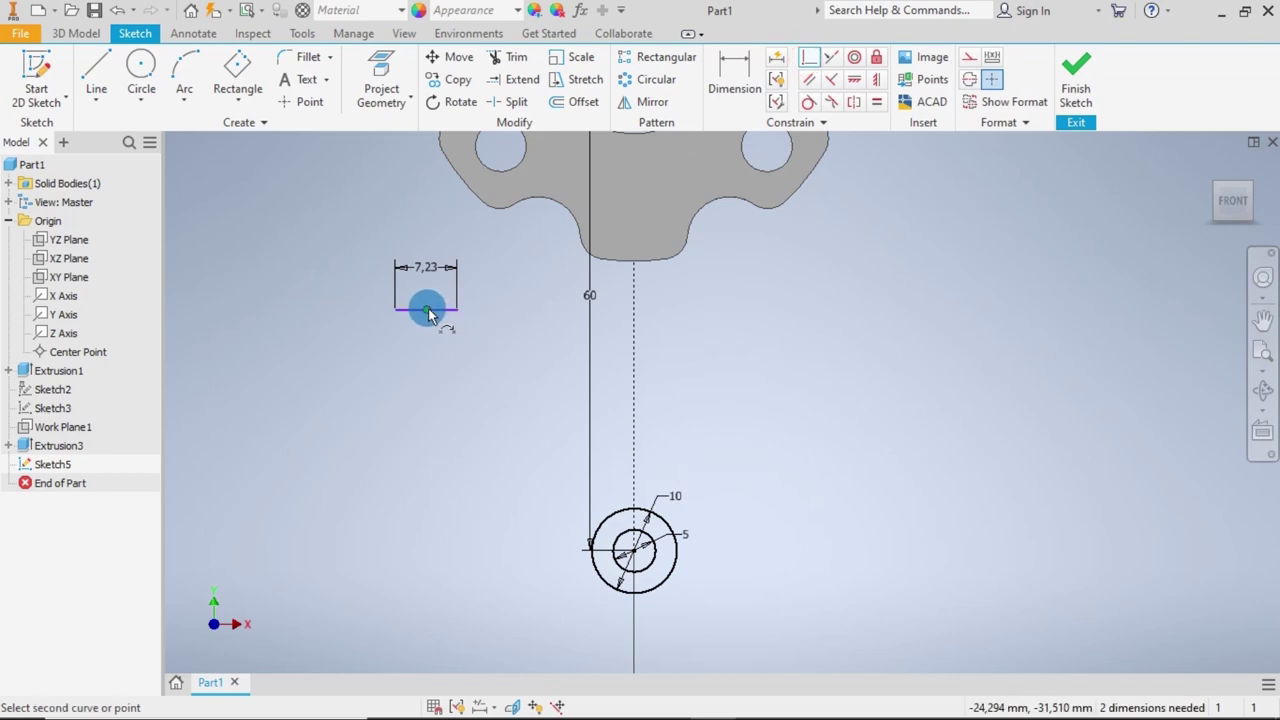
left_click(633, 265)
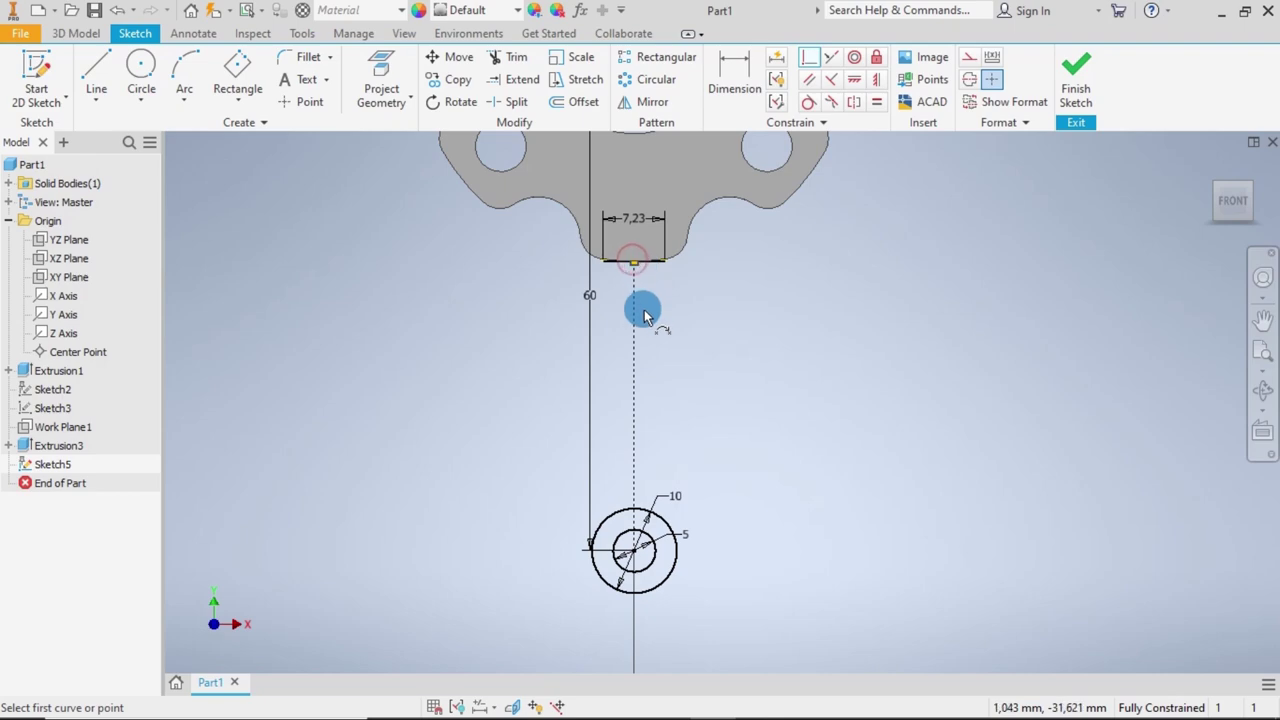
scroll(651, 257, "down", 5)
scroll(725, 288, "up", 3)
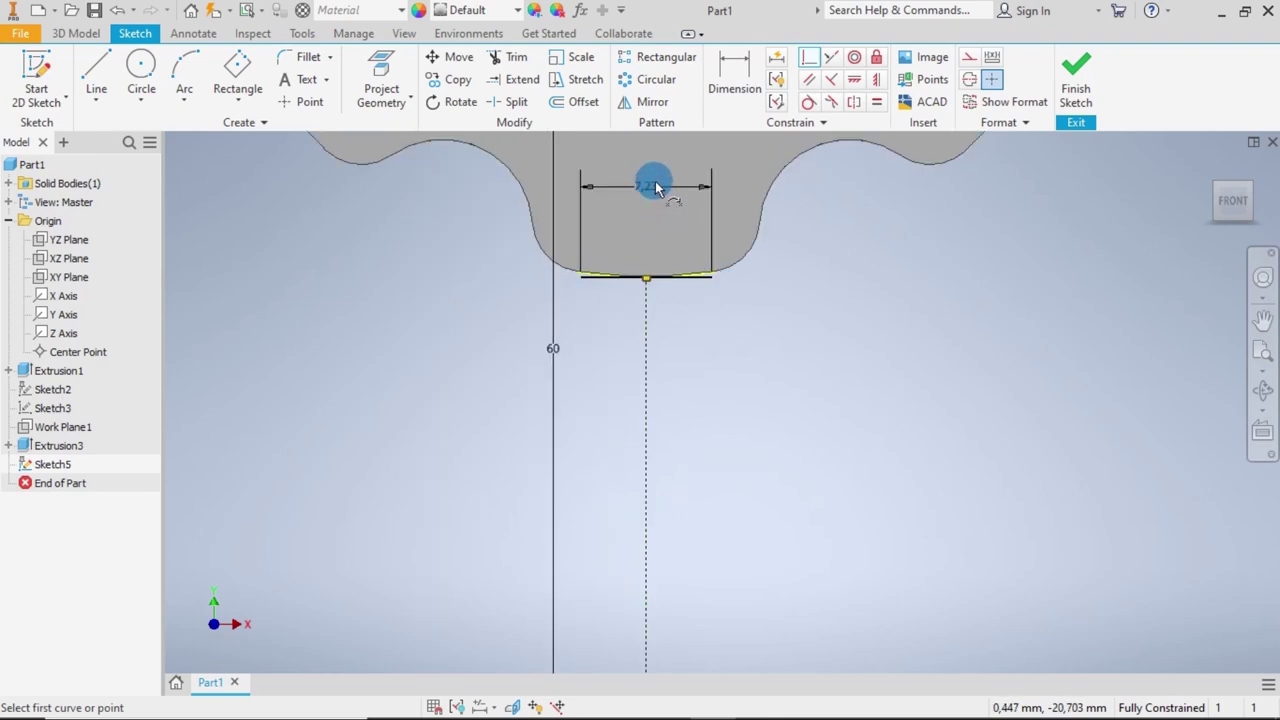
key("Escape")
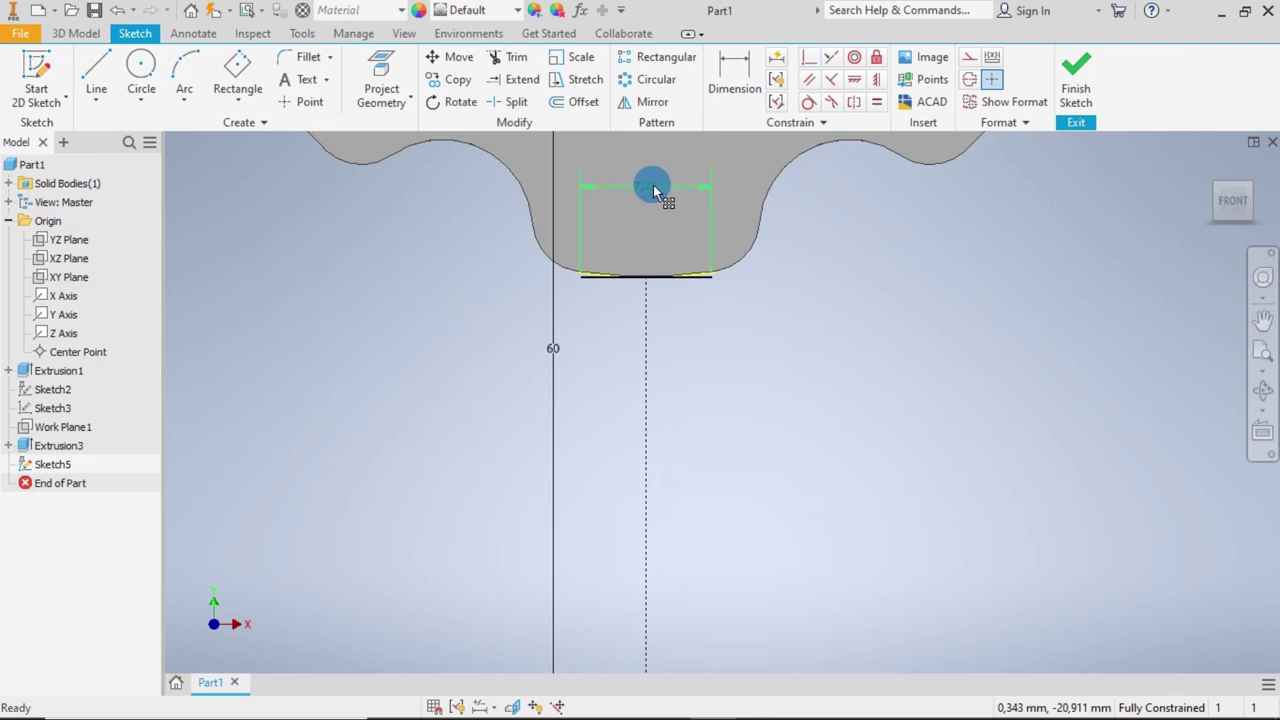
Copy the 7.23 mm line from its midpoint to the uppermost point of the 10 mm circle.
left_click(93, 70)
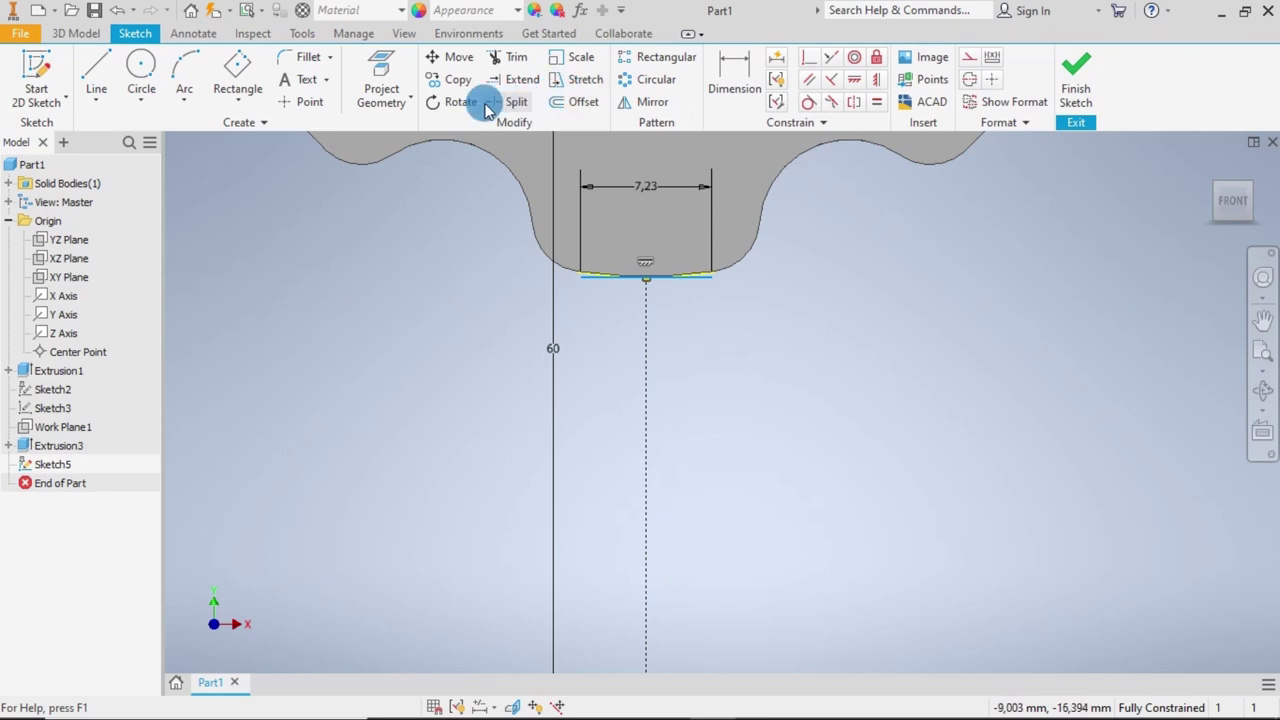
left_click(450, 80)
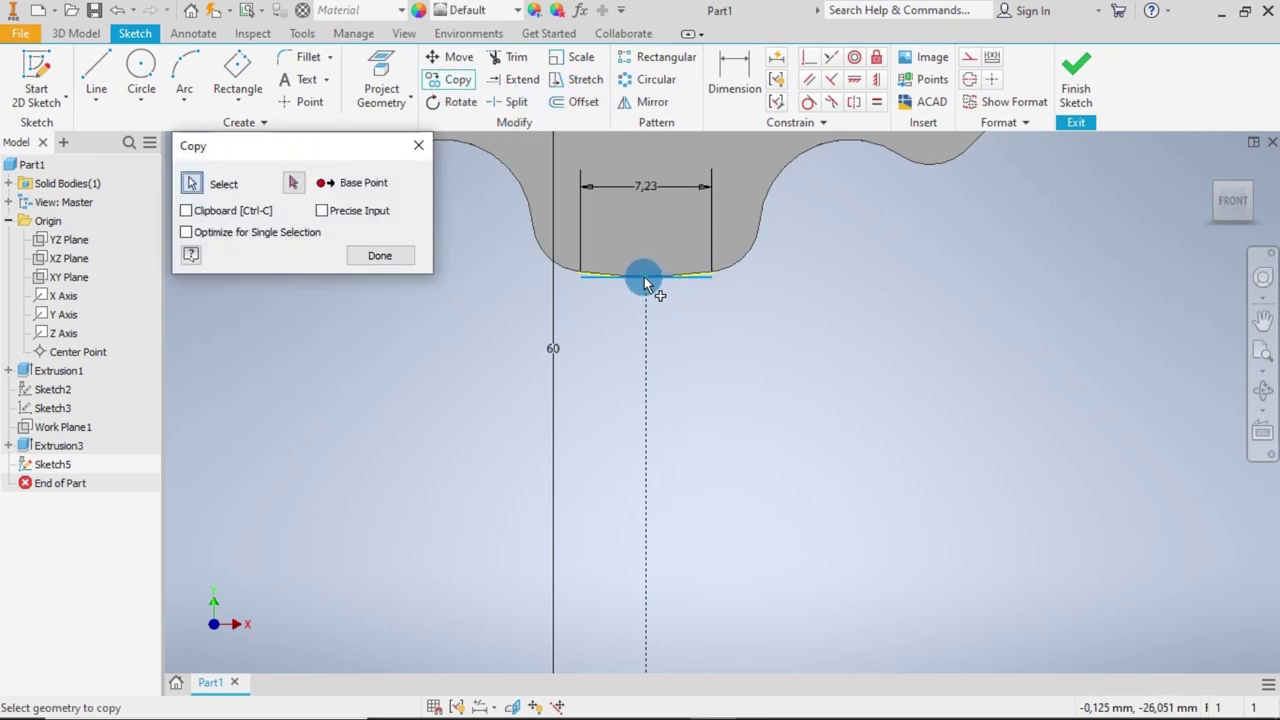
left_click(688, 281)
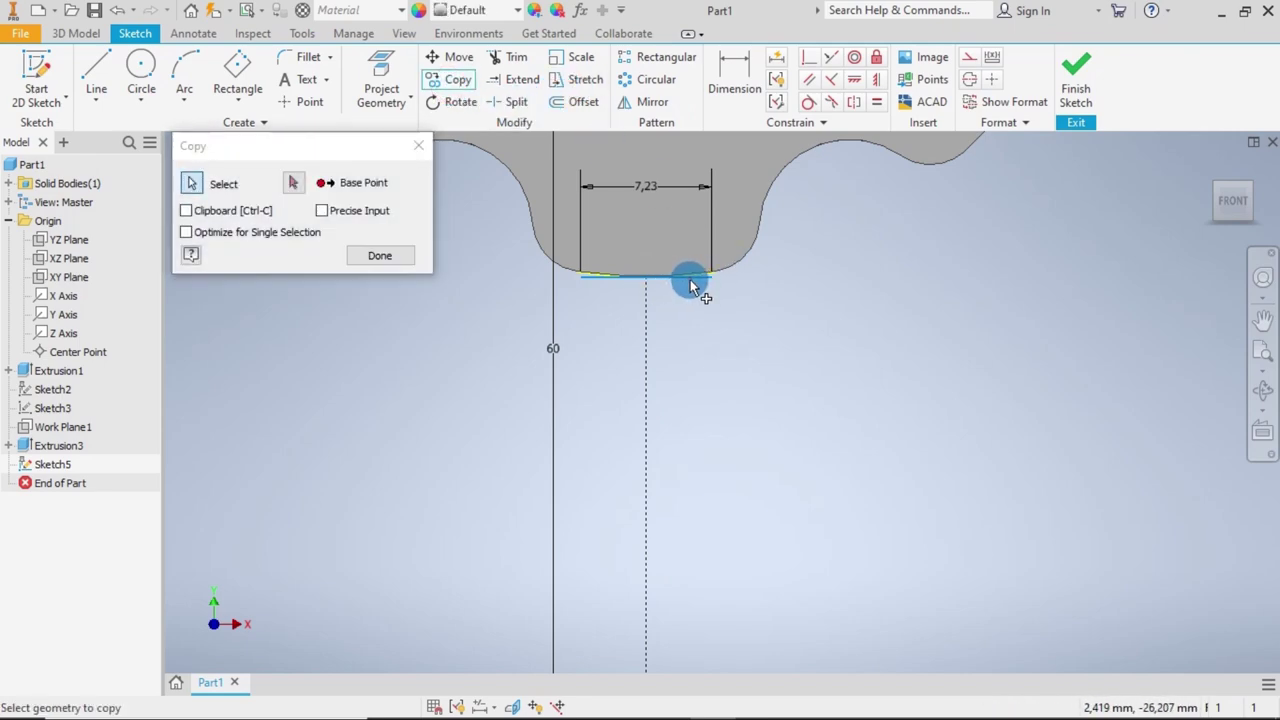
left_click(293, 182)
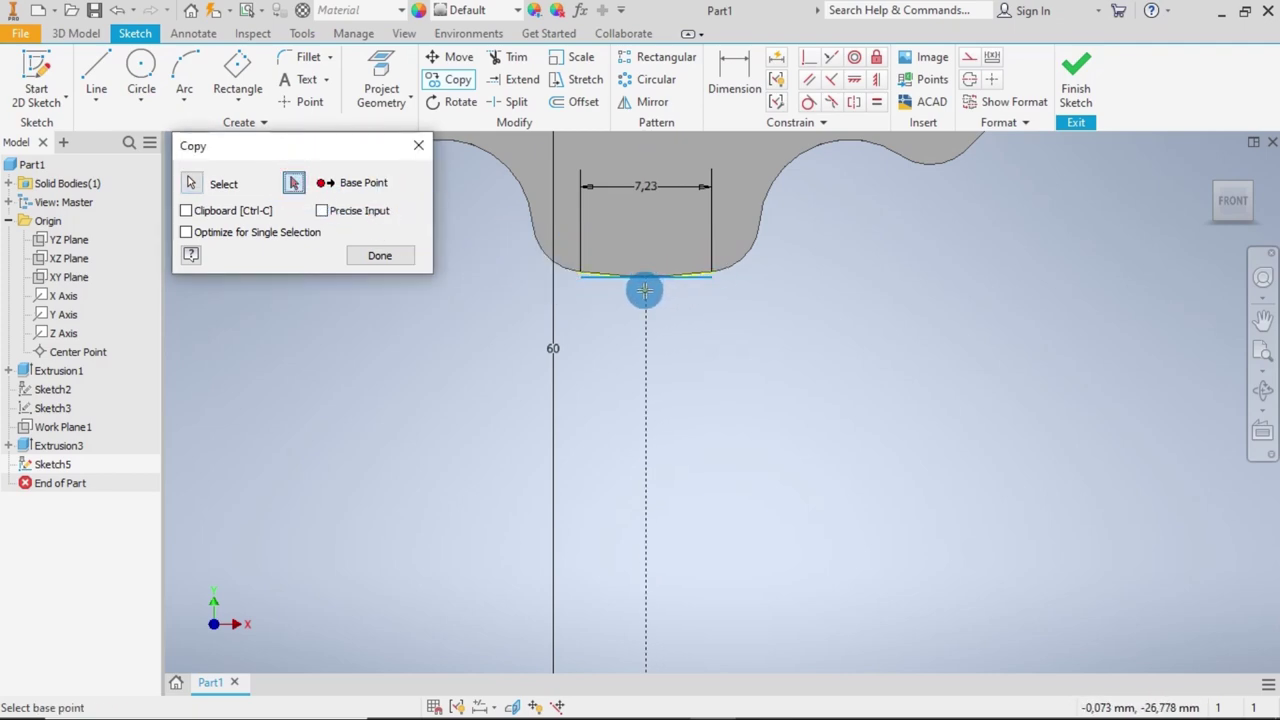
left_click(645, 279)
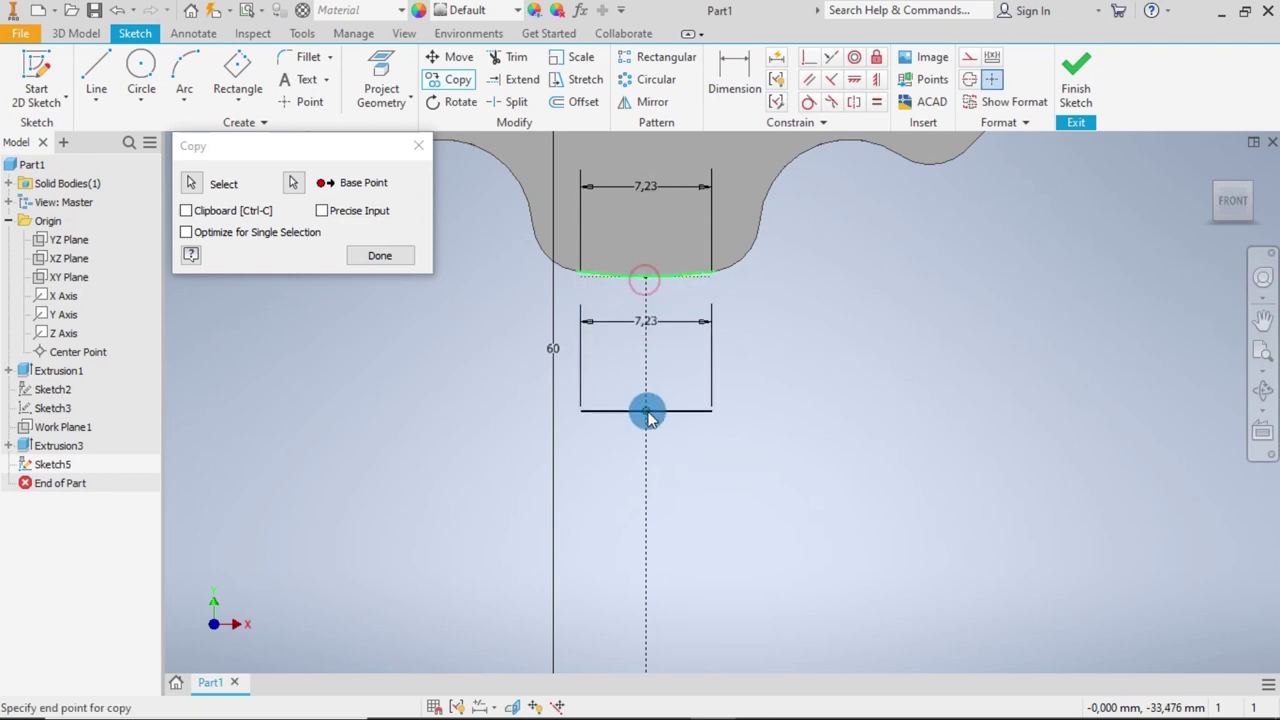
scroll(646, 415, "up", 3)
scroll(651, 431, "down", 6)
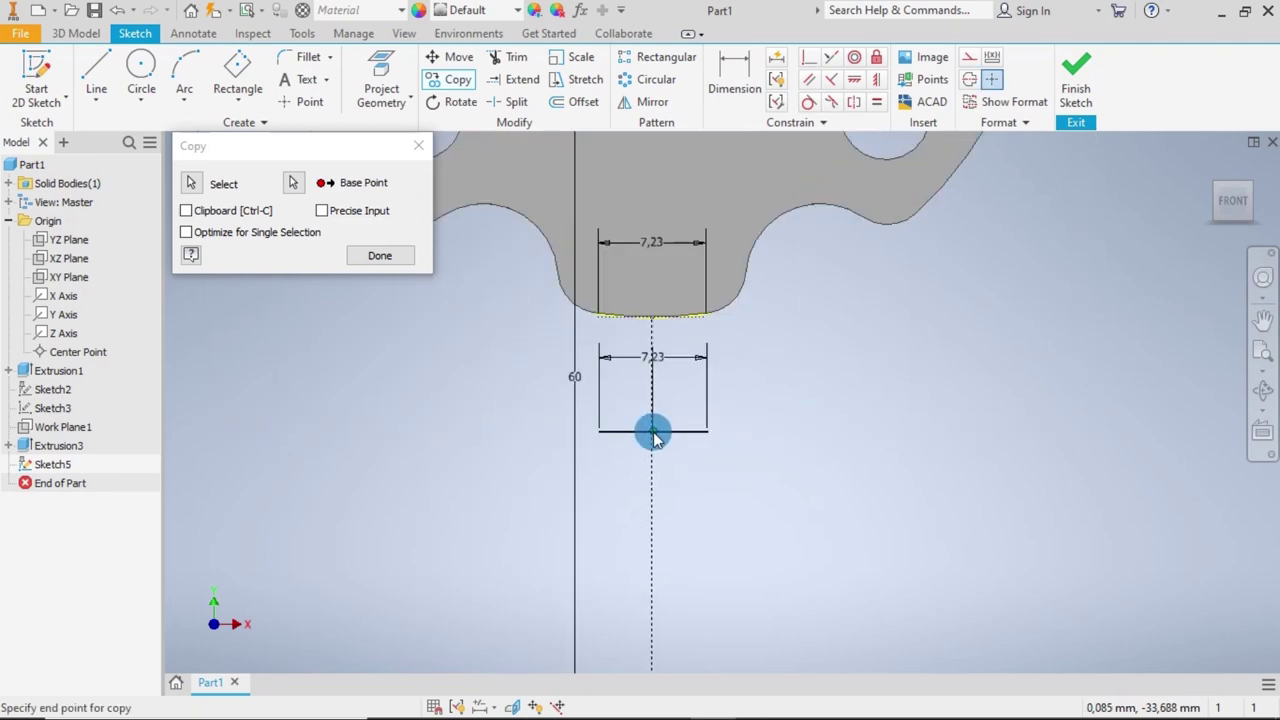
scroll(659, 481, "down", 1)
scroll(657, 491, "up", 6)
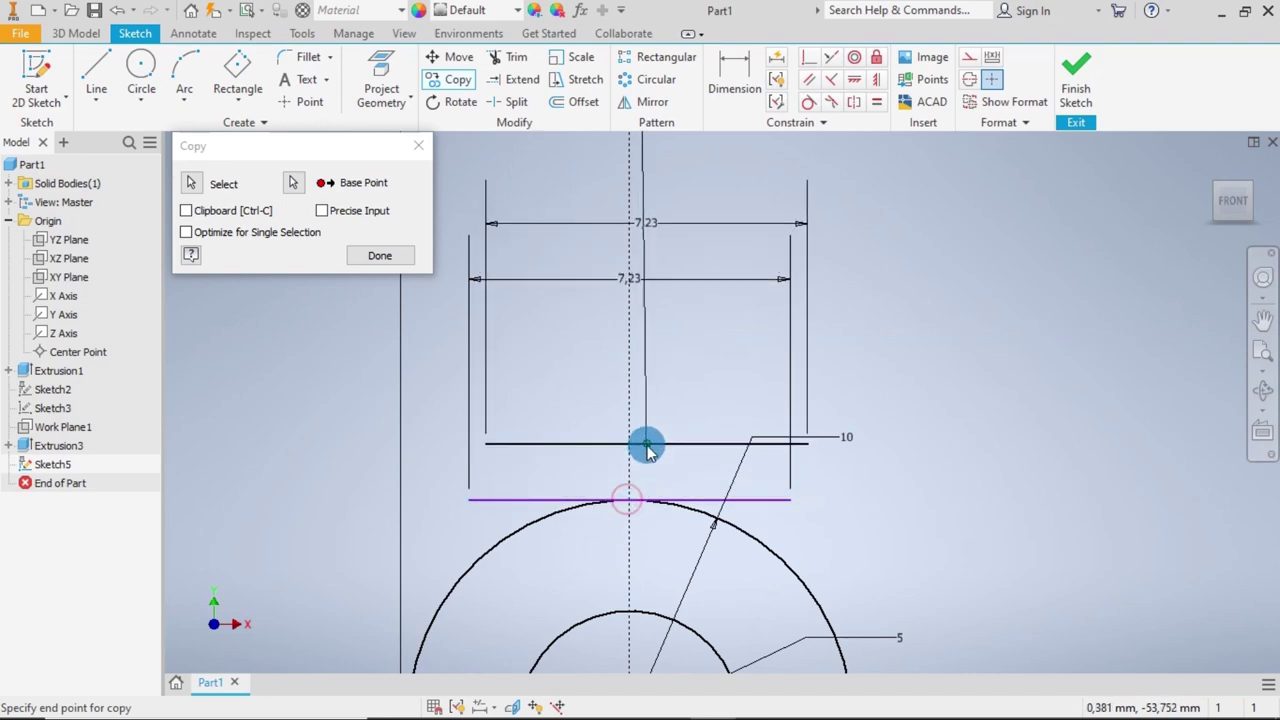
left_click(378, 258)
Set the length of the original horizontal line at the ring's lower lobe to 9.96 mm.
scroll(677, 371, "down", 5)
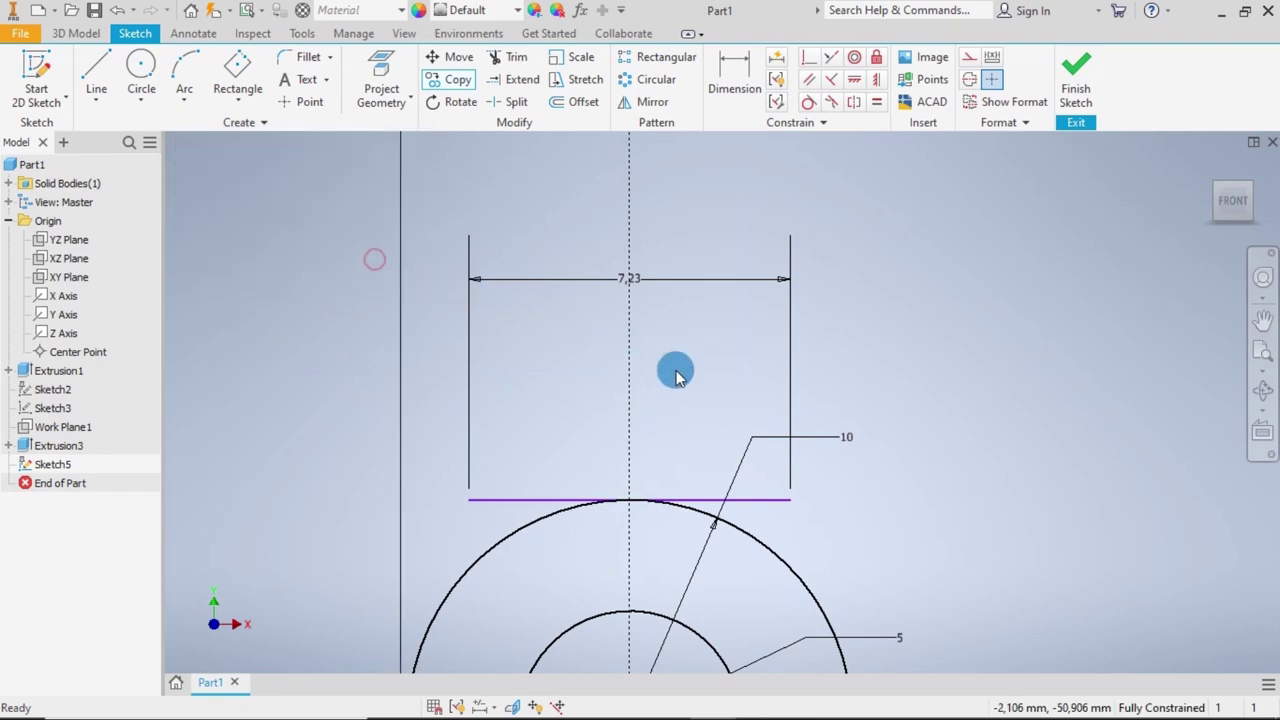
scroll(746, 291, "up", 3)
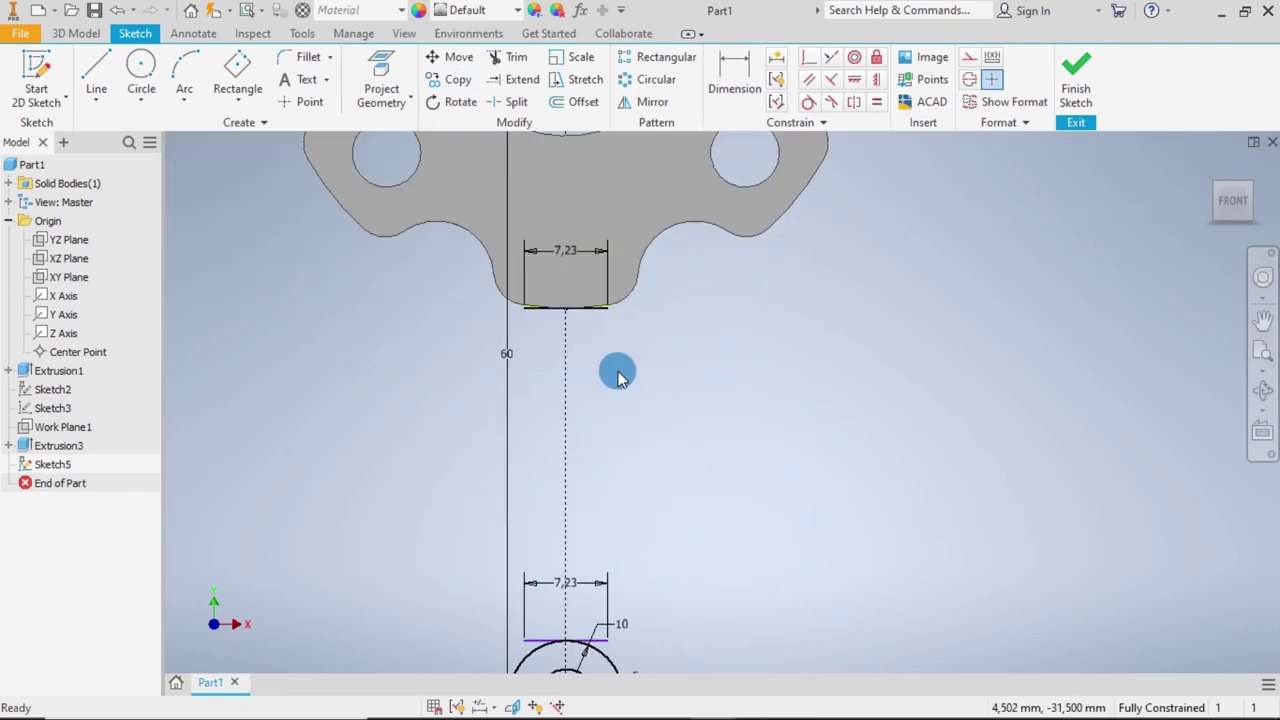
double_click(576, 252)
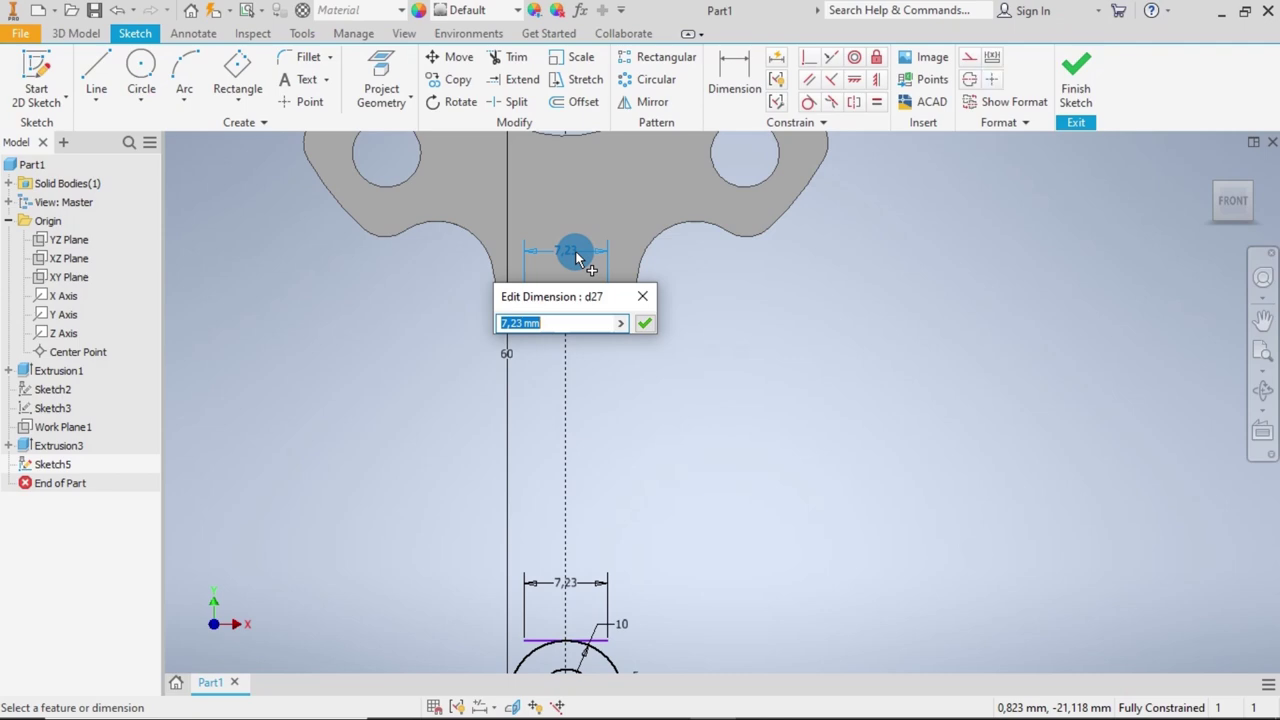
type("9.")
type(",96")
key("Return")
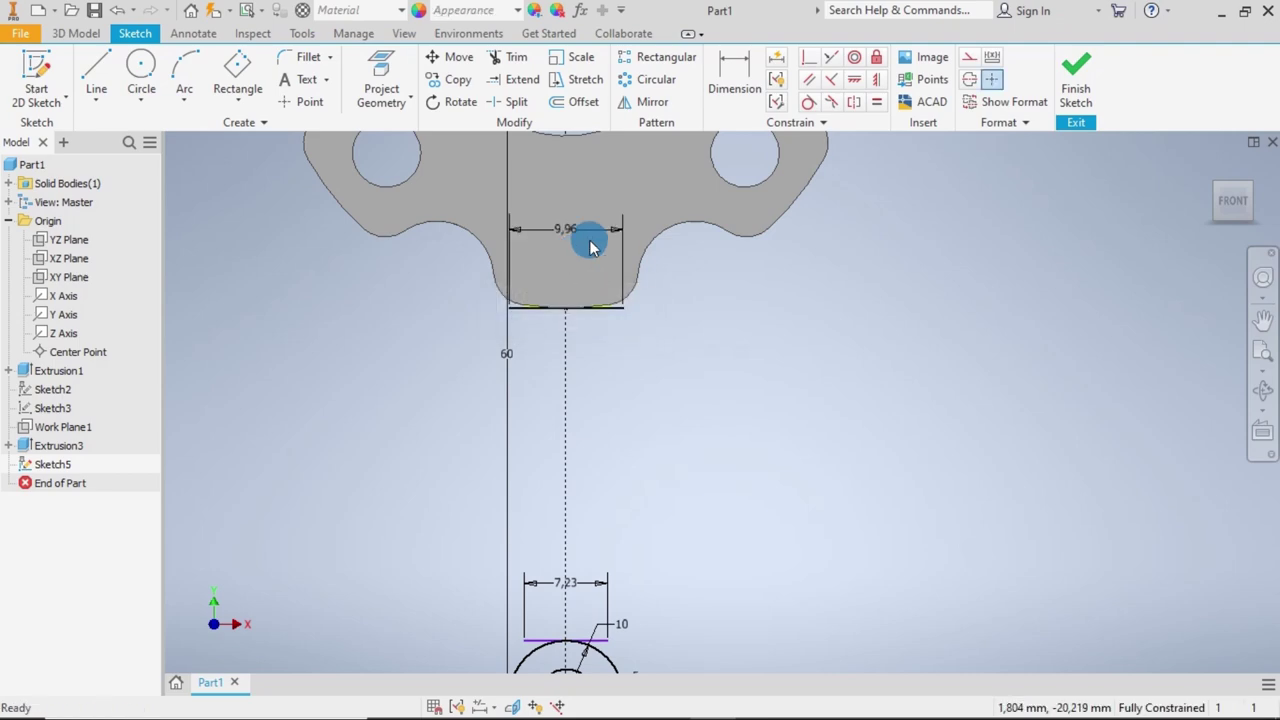
Draw vertical construction lines from both ends of the 9.96 mm line up to the lower lobe's outline.
left_click(97, 78)
left_click(968, 60)
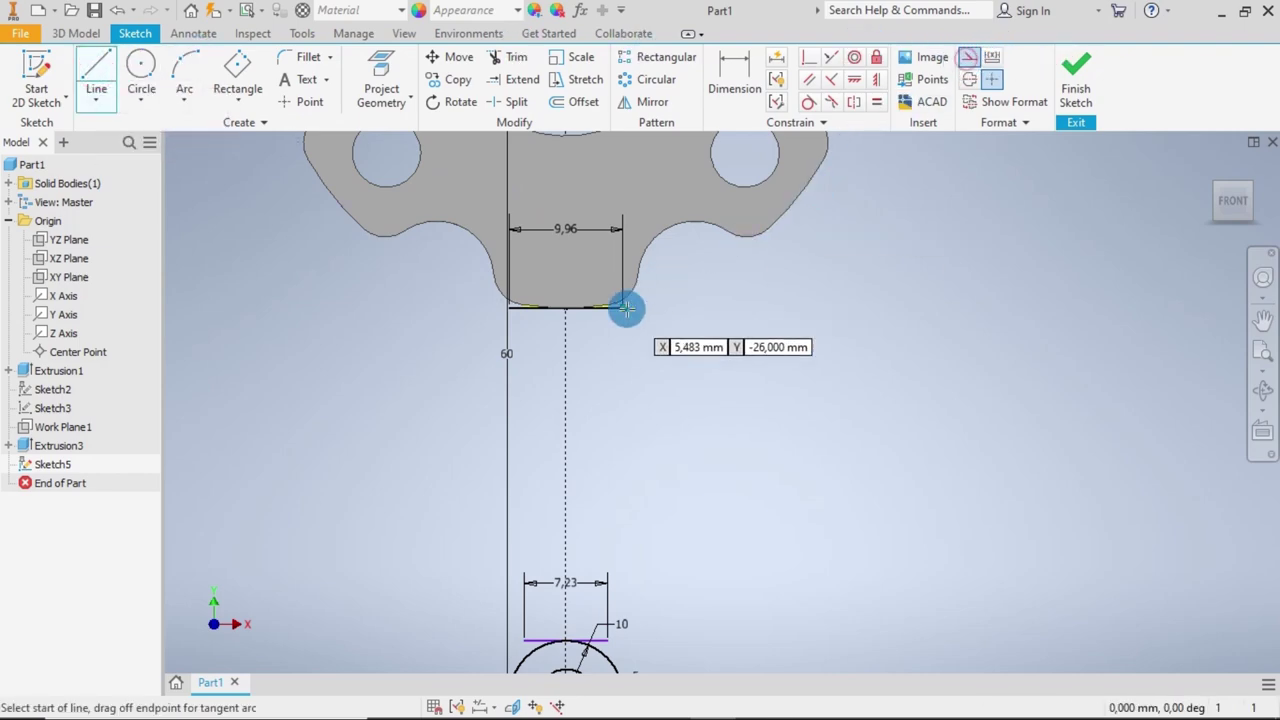
scroll(628, 306, "down", 3)
scroll(609, 306, "up", 6)
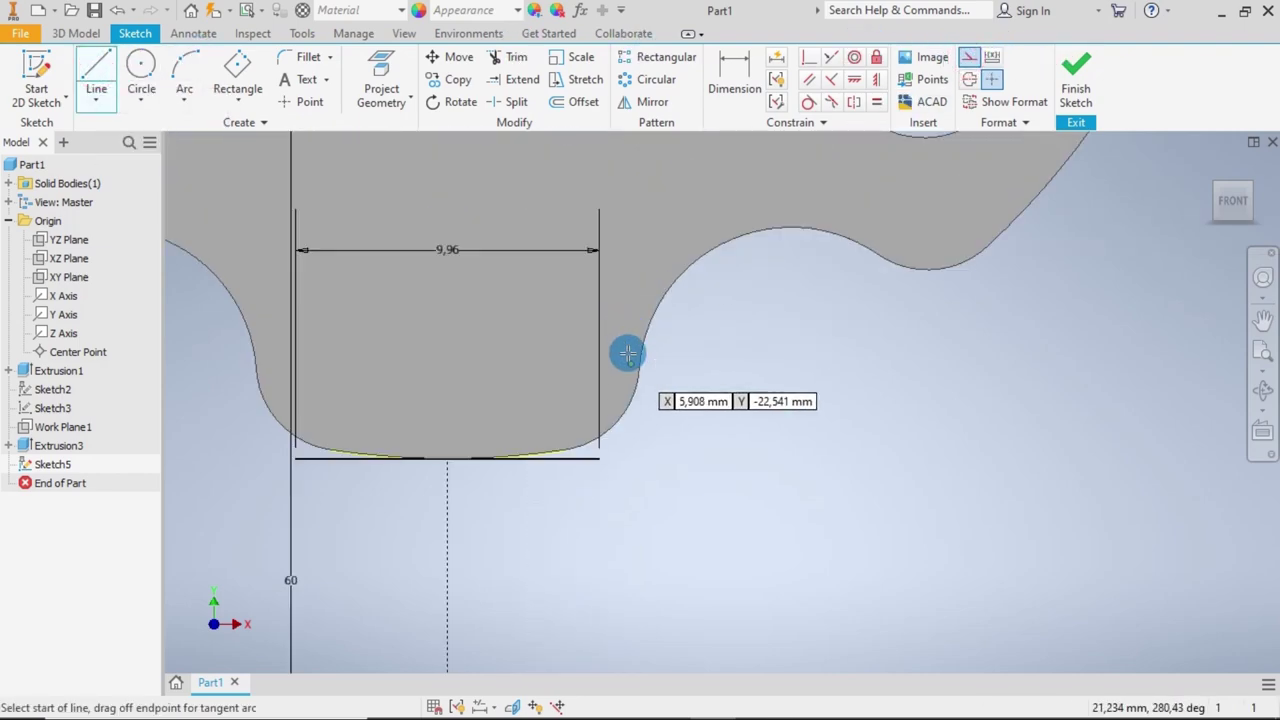
left_click(598, 459)
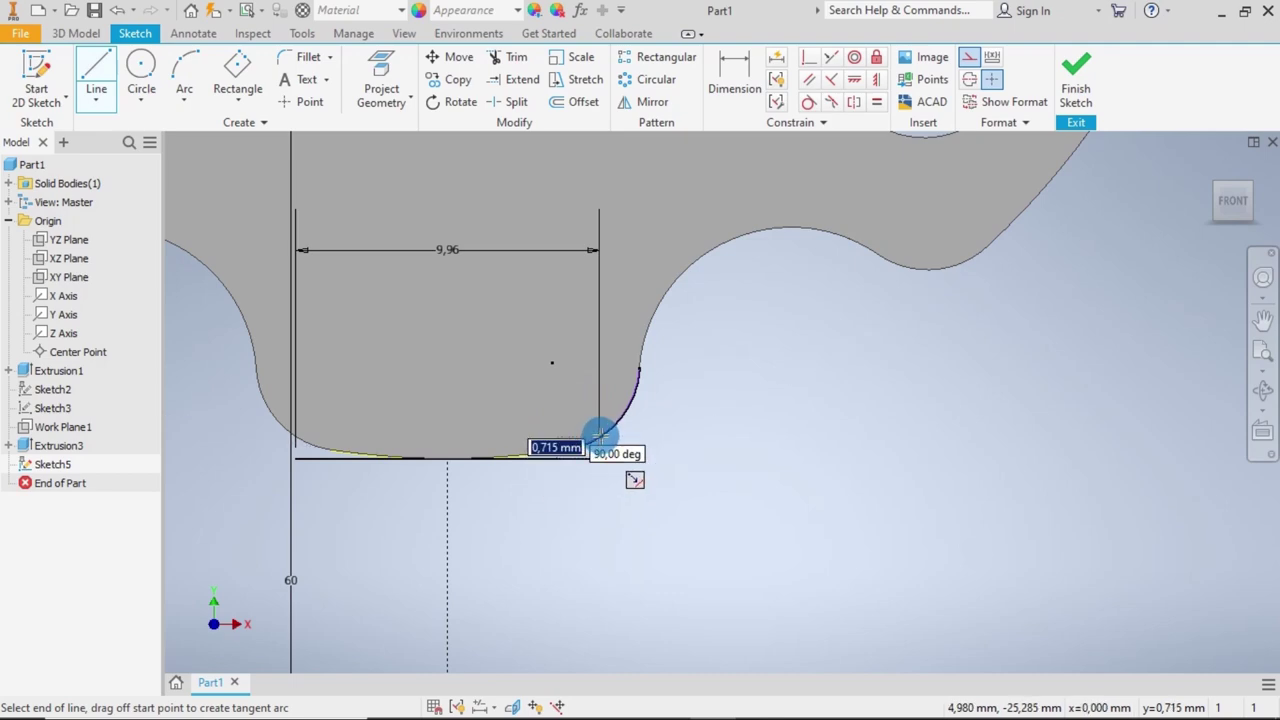
left_click(600, 437)
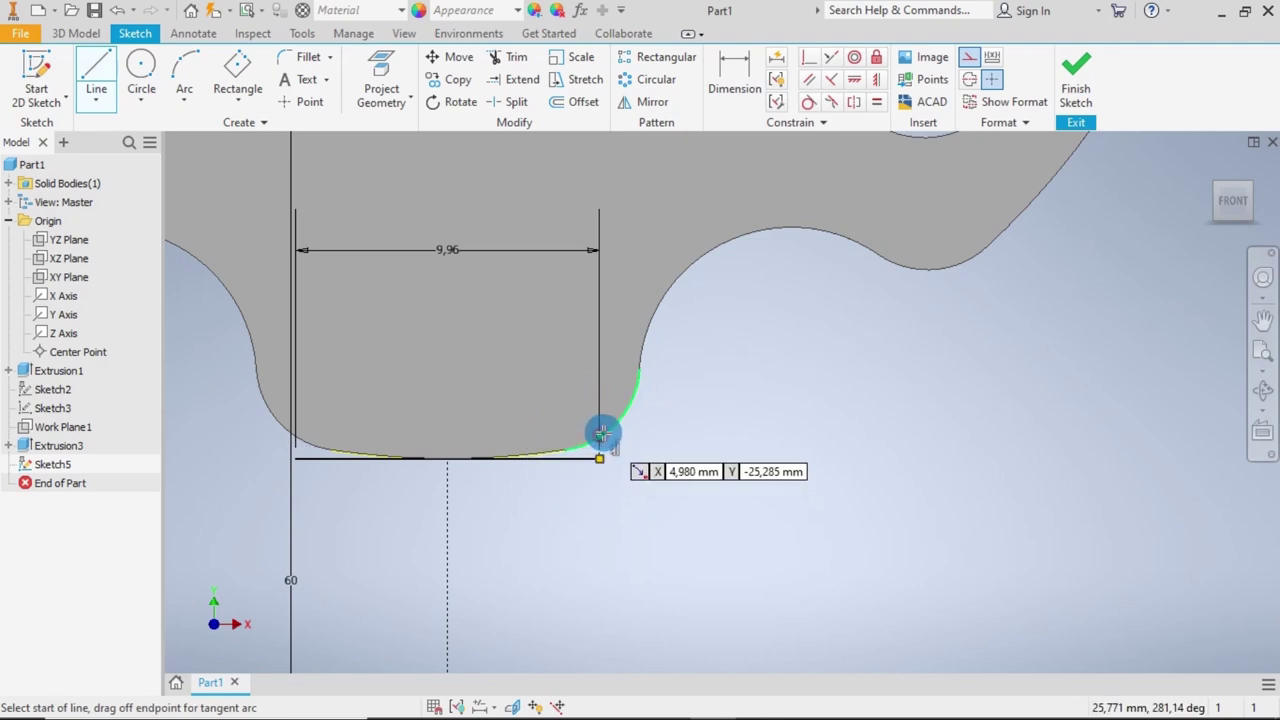
left_click(294, 459)
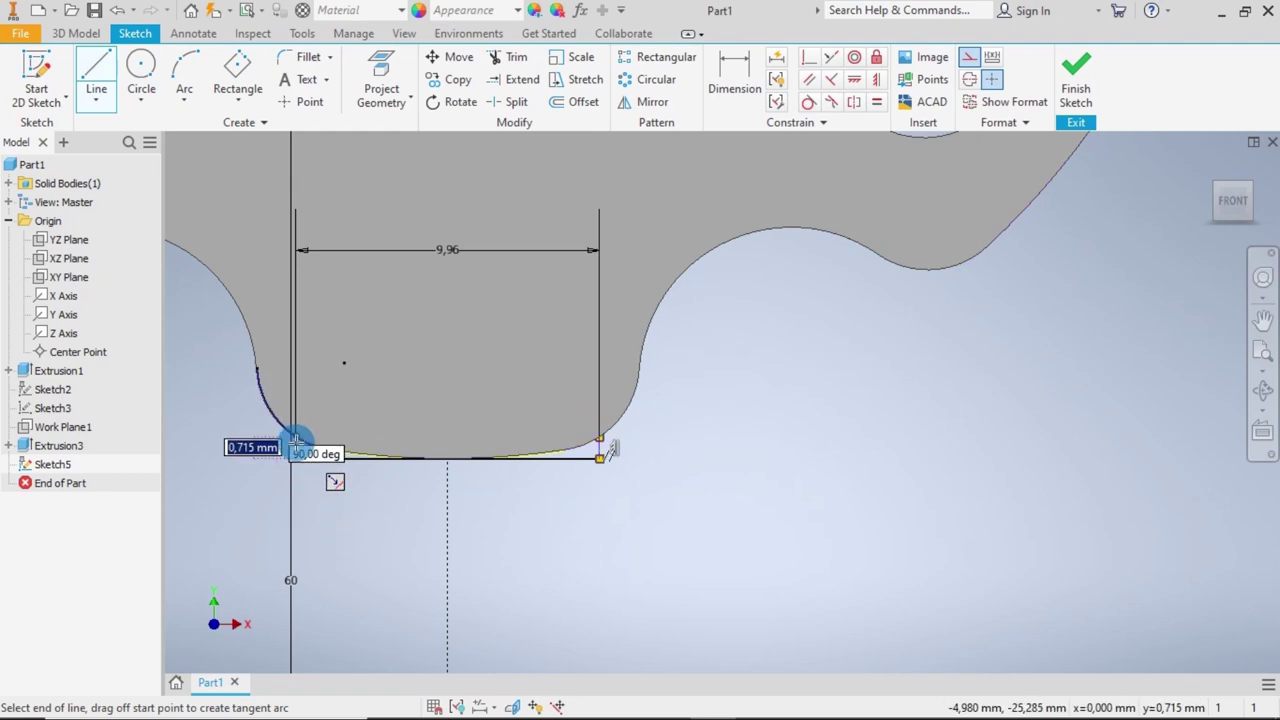
left_click(295, 440)
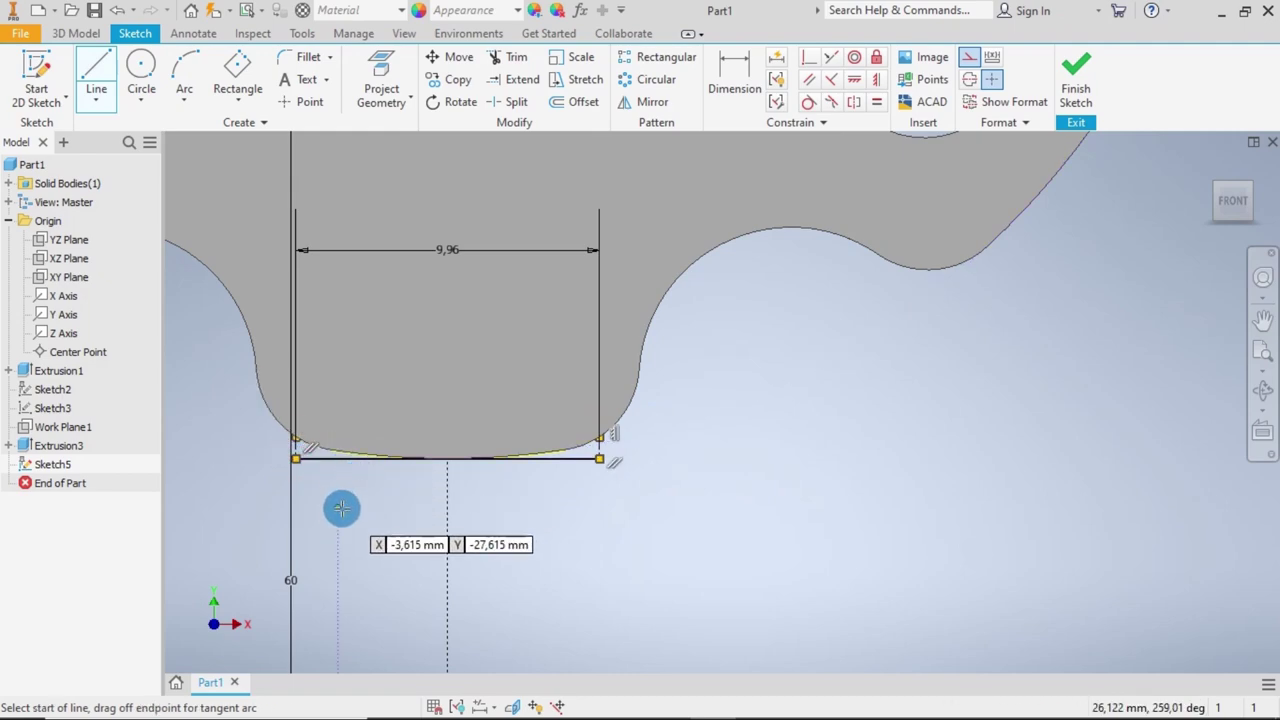
Draw vertical construction lines from both ends of the 7.23 mm line down to the 10 mm circle.
scroll(401, 460, "up", 3)
scroll(509, 449, "down", 8)
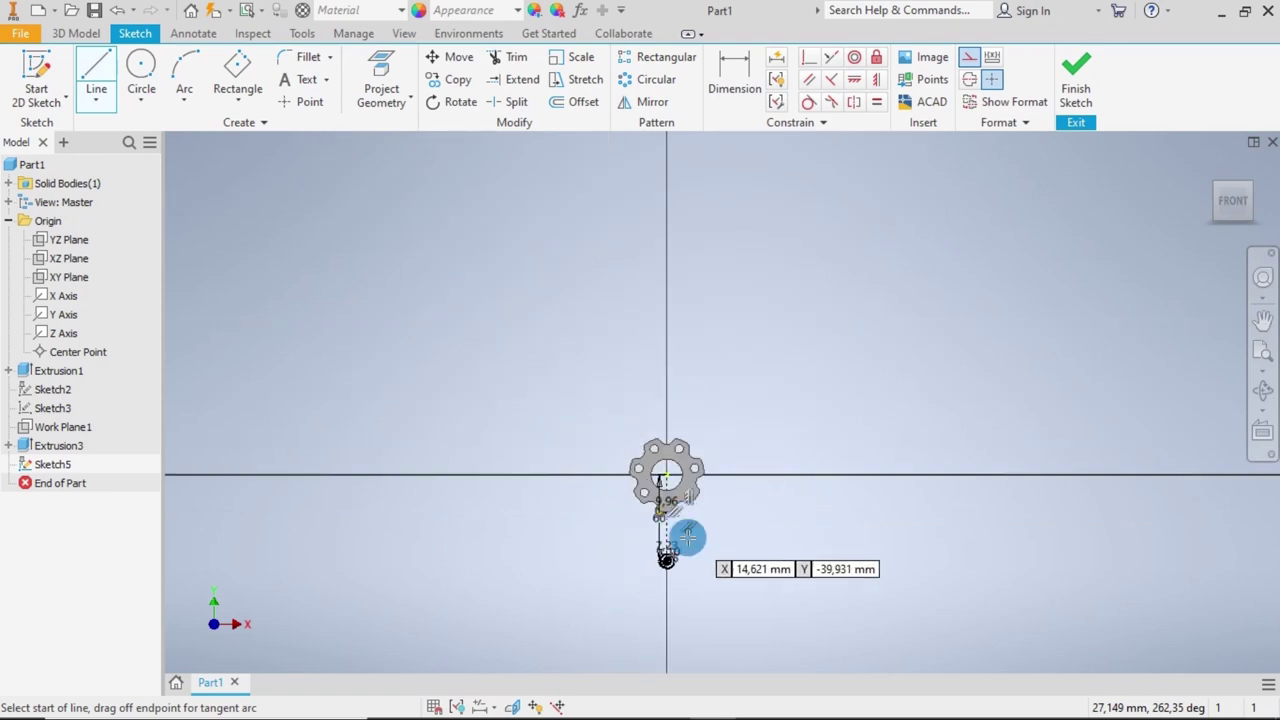
scroll(686, 531, "up", 3)
scroll(660, 550, "up", 4)
scroll(609, 285, "down", 3)
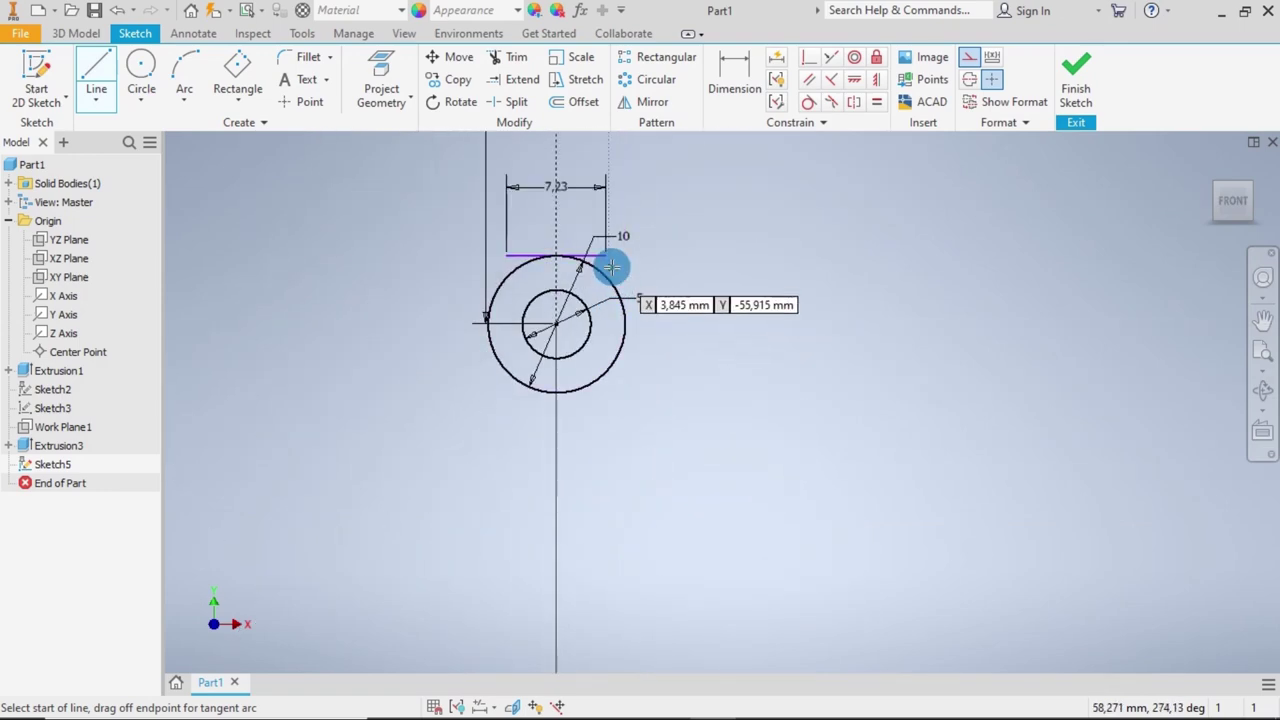
scroll(608, 262, "up", 3)
left_click(601, 262)
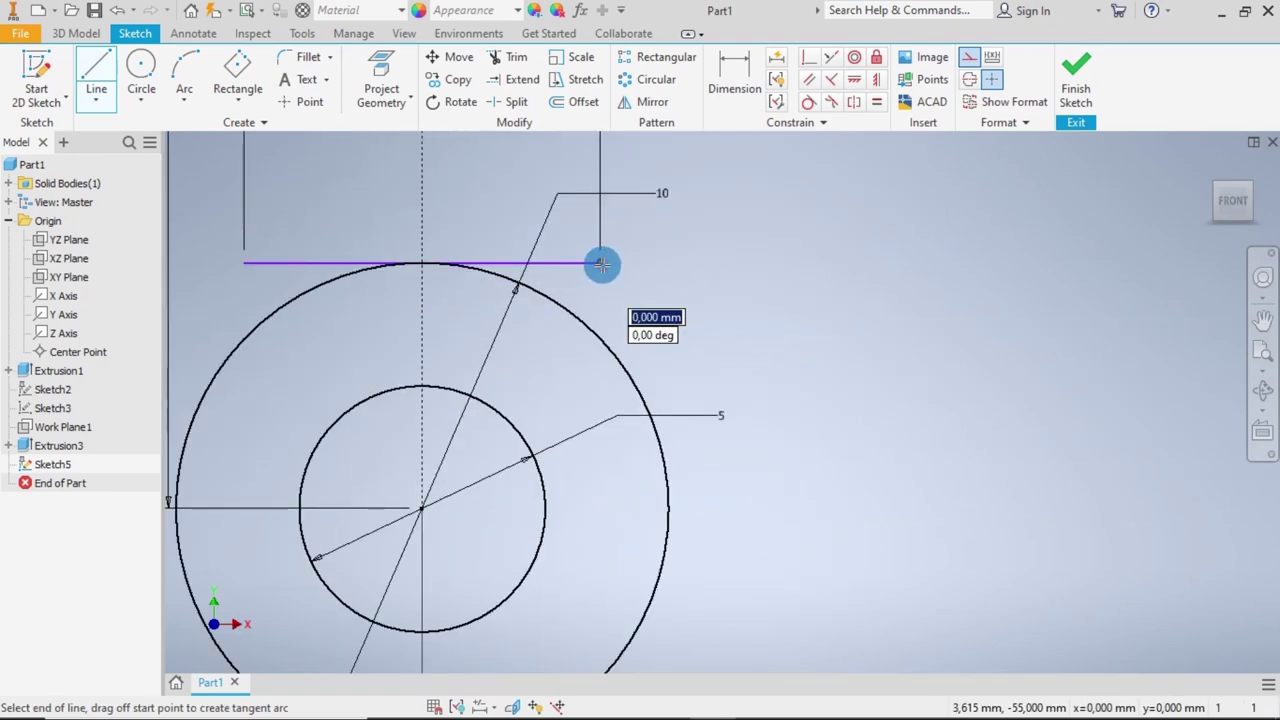
double_click(598, 338)
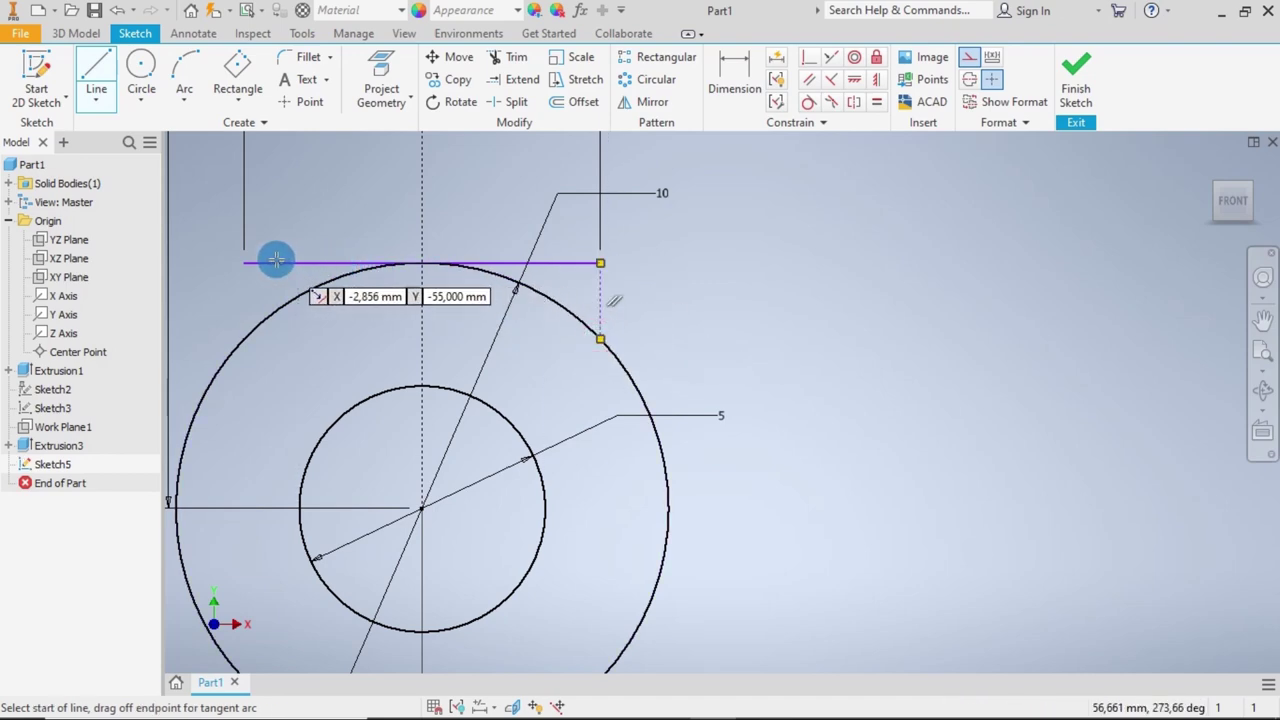
left_click(242, 263)
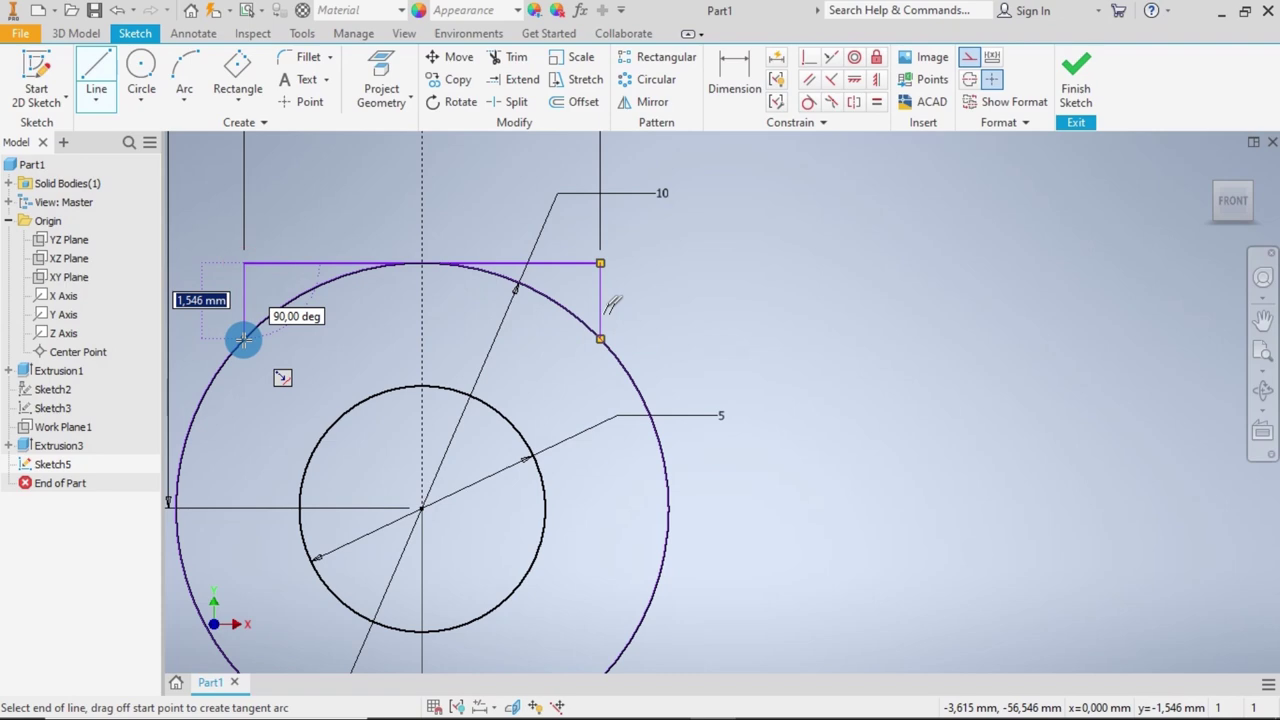
double_click(243, 340)
key("Escape")
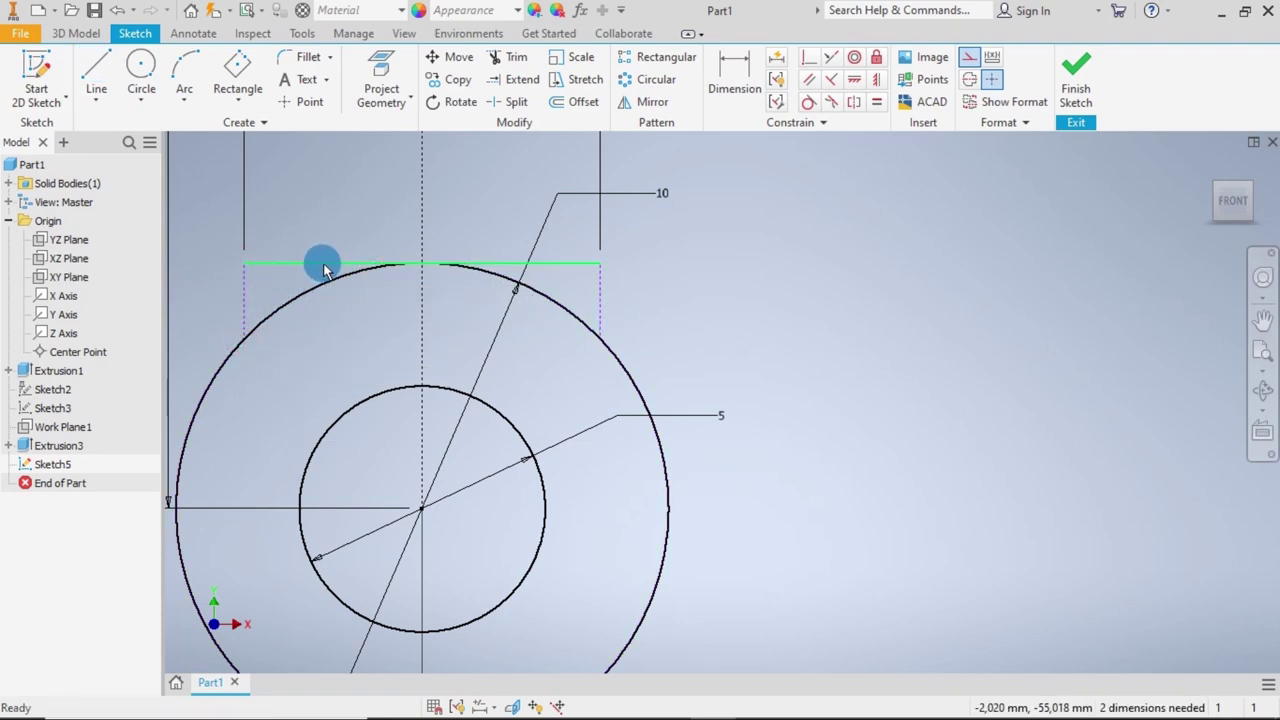
Convert the 7.23 mm and 9.96 mm horizontal lines to construction geometry.
left_click(328, 263)
left_click(975, 62)
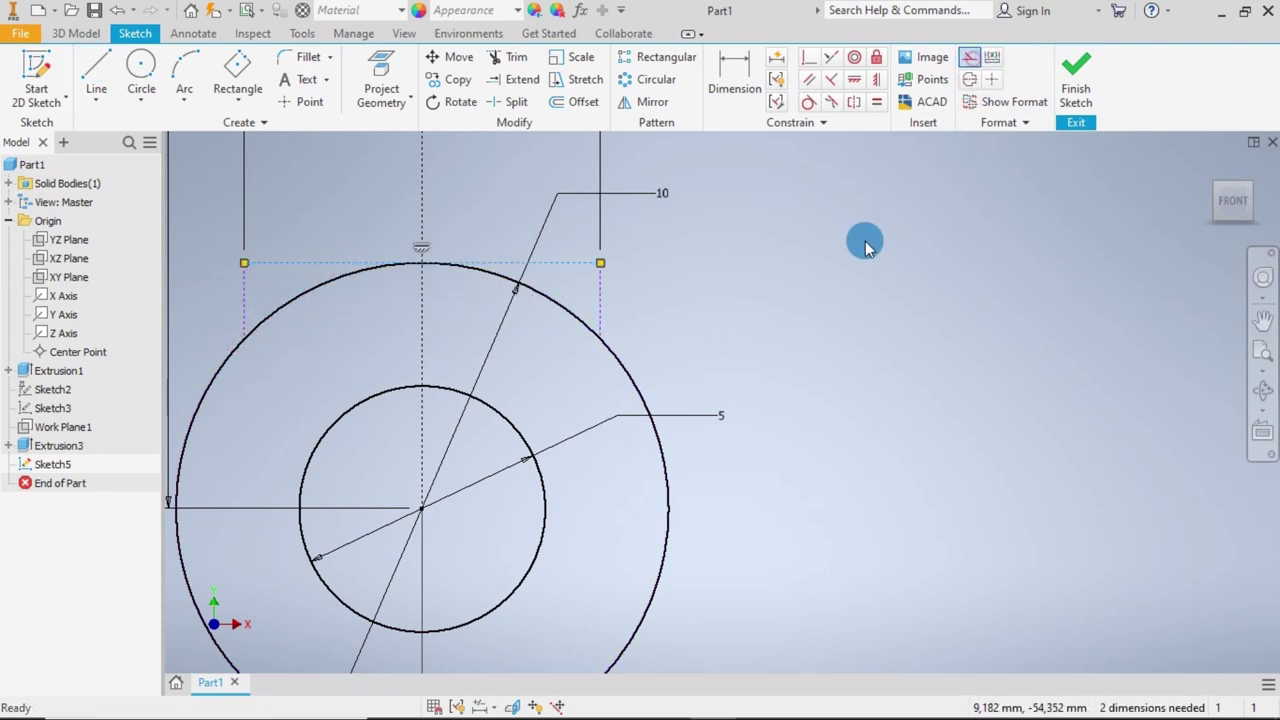
scroll(757, 328, "down", 10)
scroll(766, 249, "up", 10)
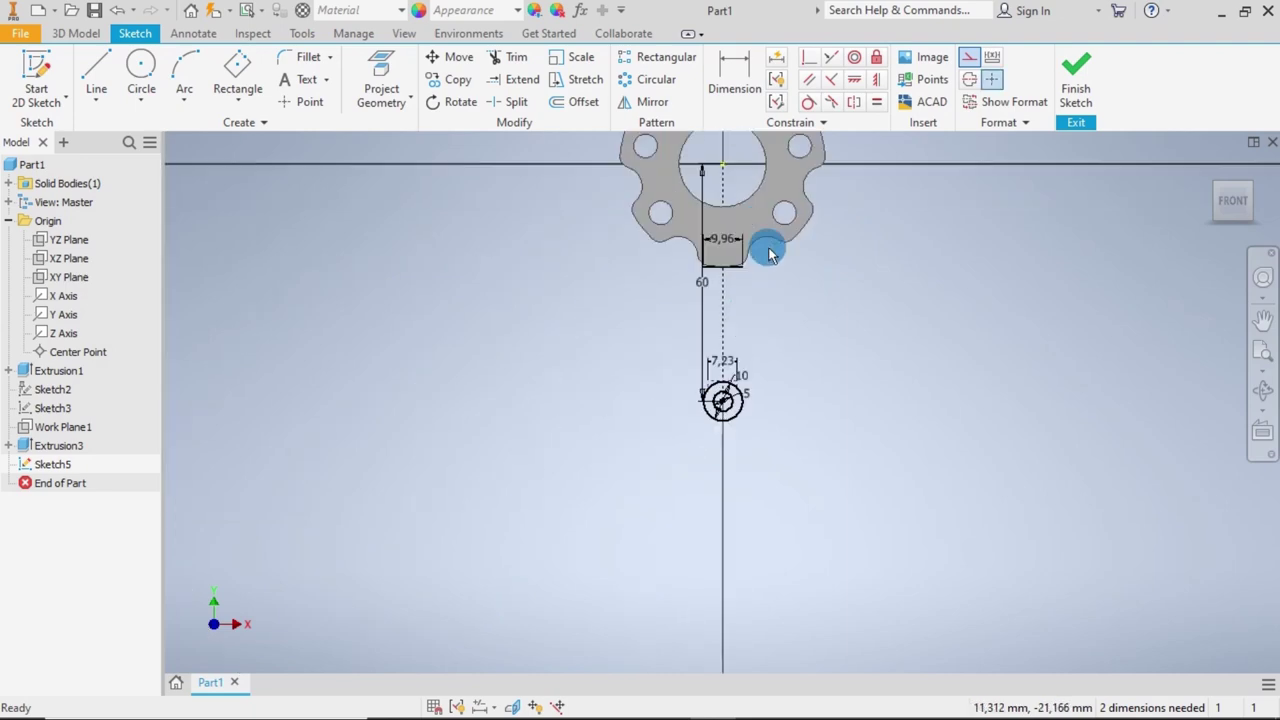
left_click(574, 366)
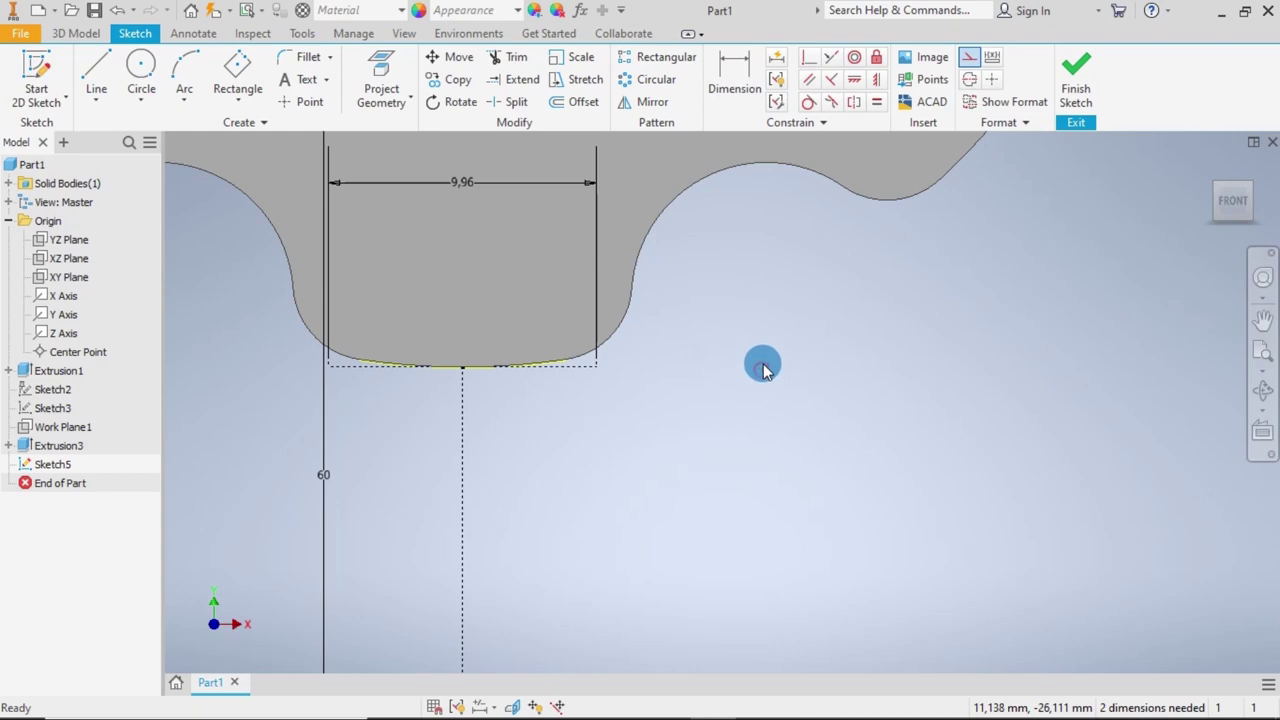
Draw a slanted line from the 9.96 mm construction line's projection on the lower lobe's outline down to the 10 mm circle on the same side.
left_click(86, 74)
left_click(92, 68)
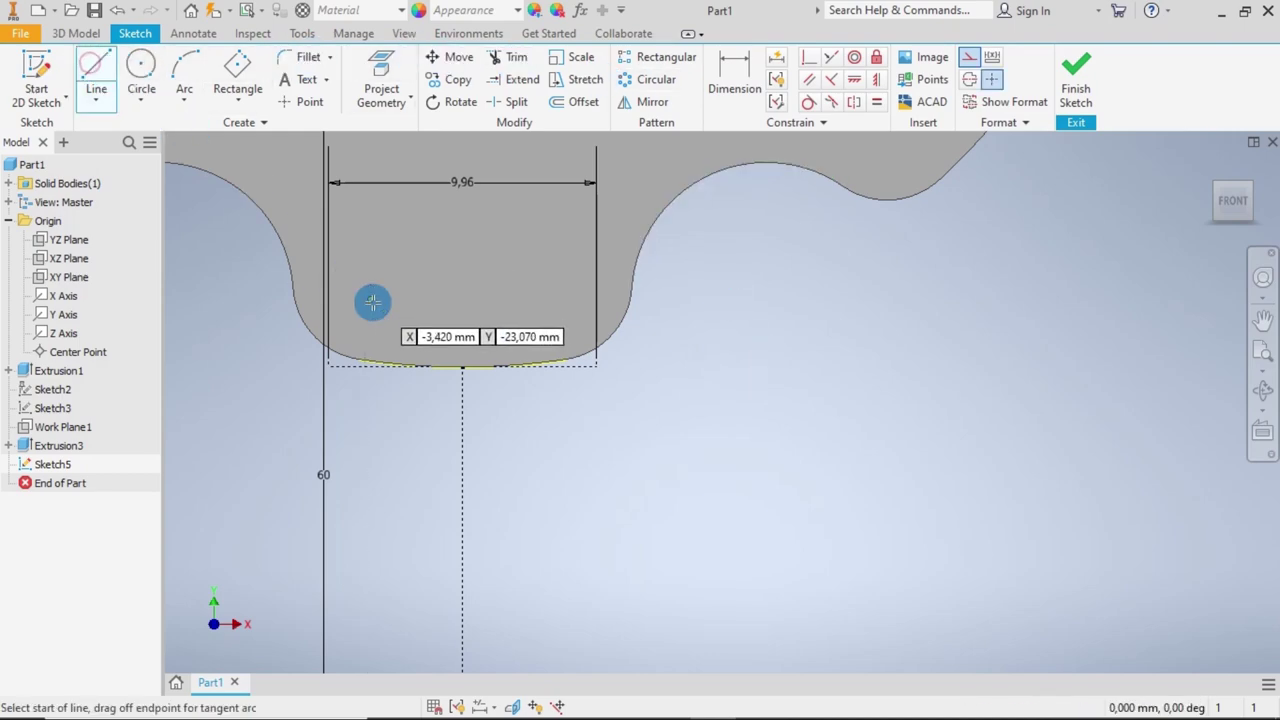
scroll(329, 351, "down", 3)
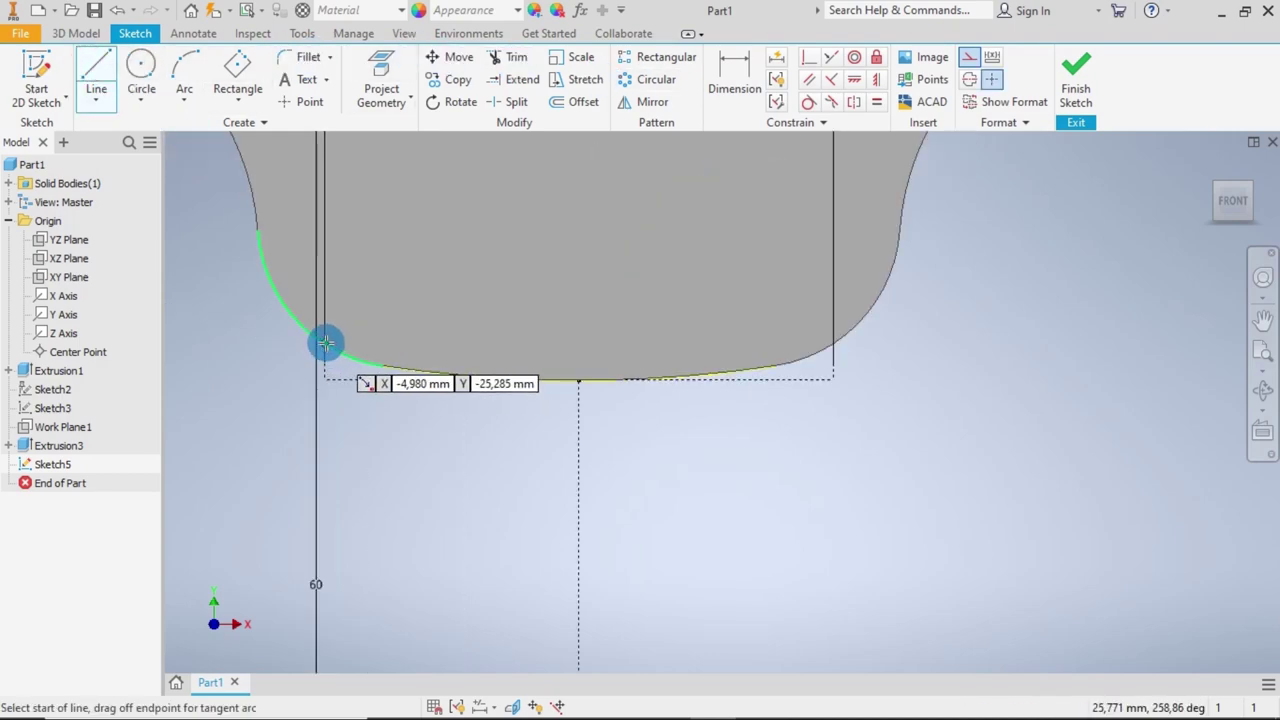
left_click(326, 343)
scroll(408, 537, "up", 3)
scroll(416, 516, "up", 2)
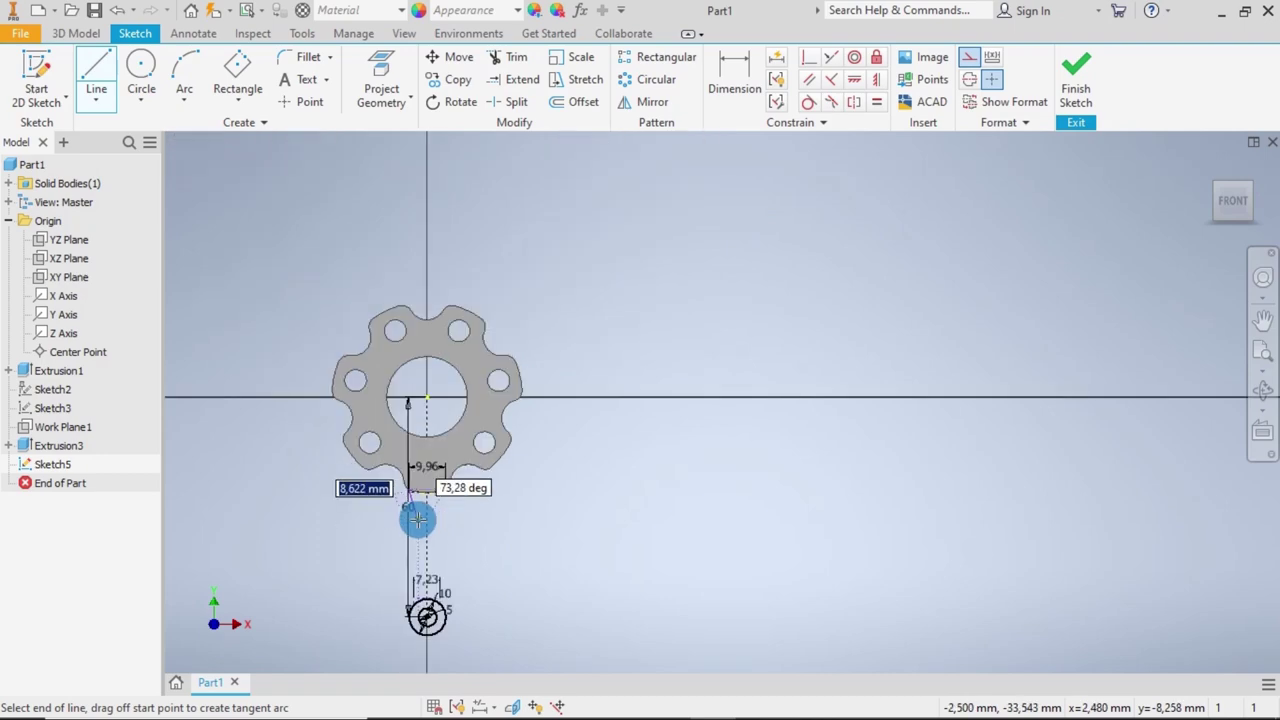
scroll(420, 620, "down", 5)
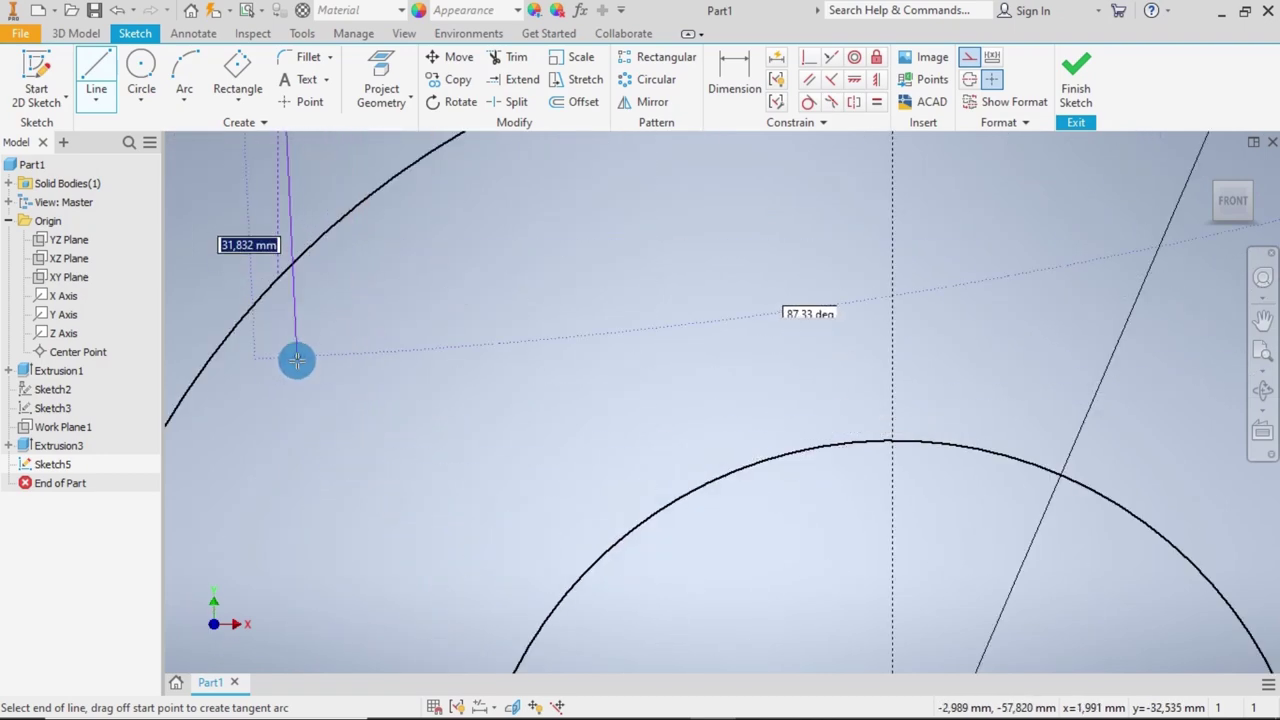
double_click(277, 277)
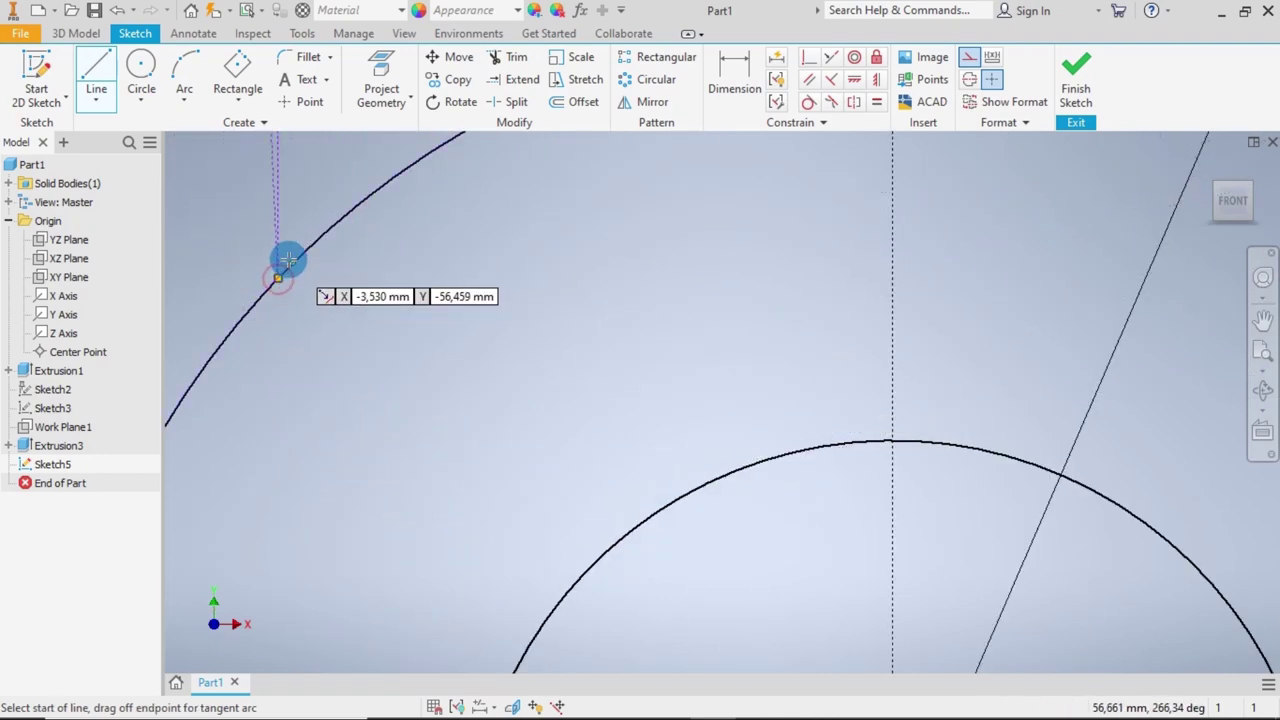
Convert the slanted side line of the arm from construction to normal geometry.
scroll(296, 194, "up", 3)
mouse_move(300, 194)
middle_mouse_down()
mouse_move(380, 343)
mouse_move(454, 366)
middle_mouse_up()
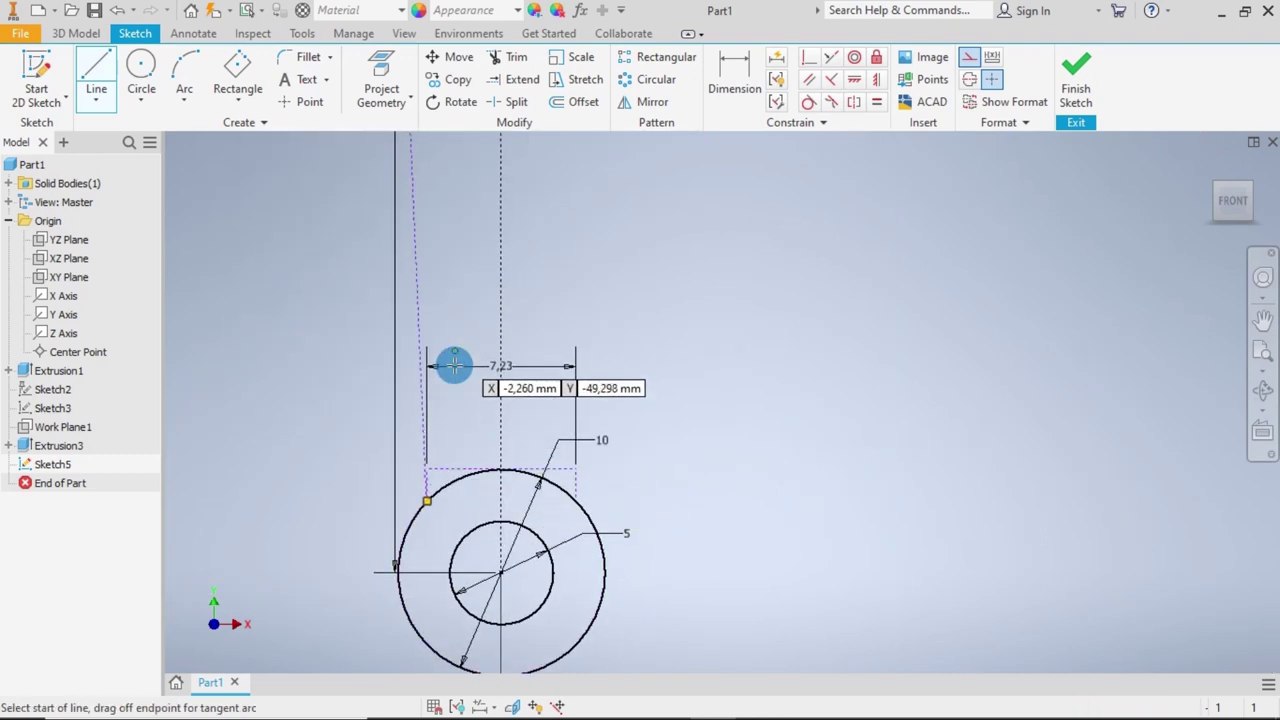
key("Escape")
left_click(417, 247)
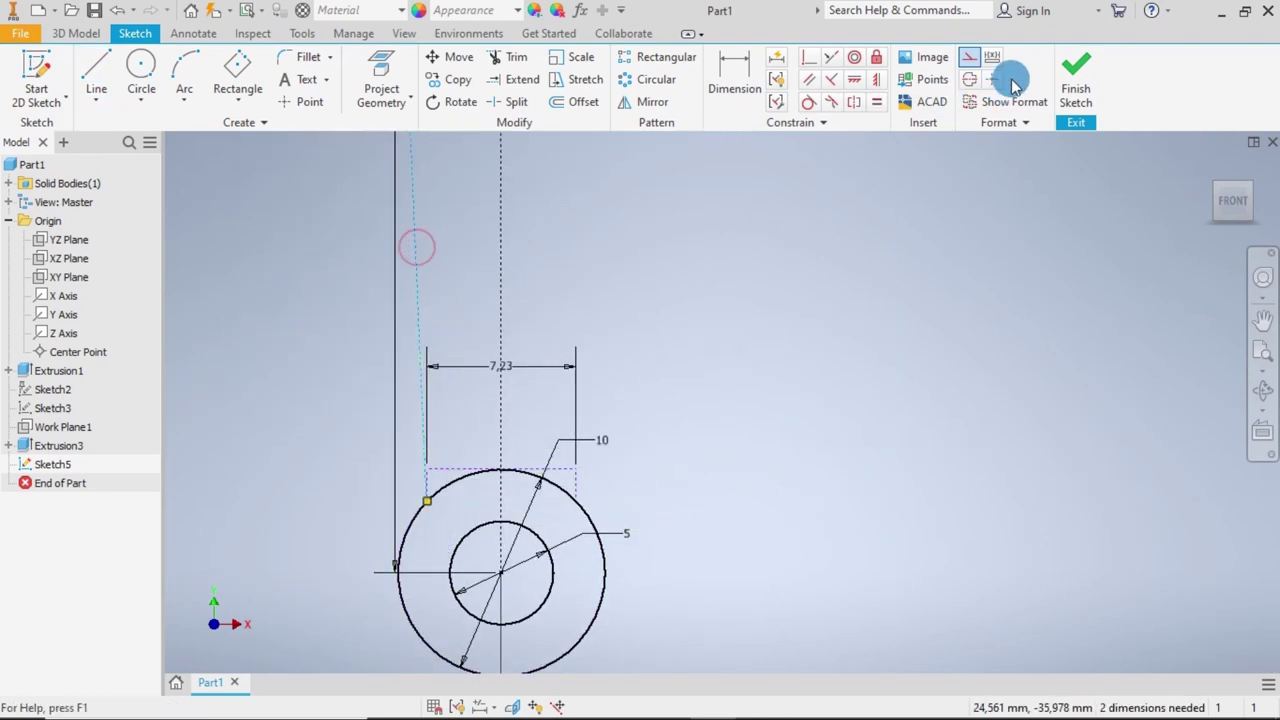
left_click(970, 57)
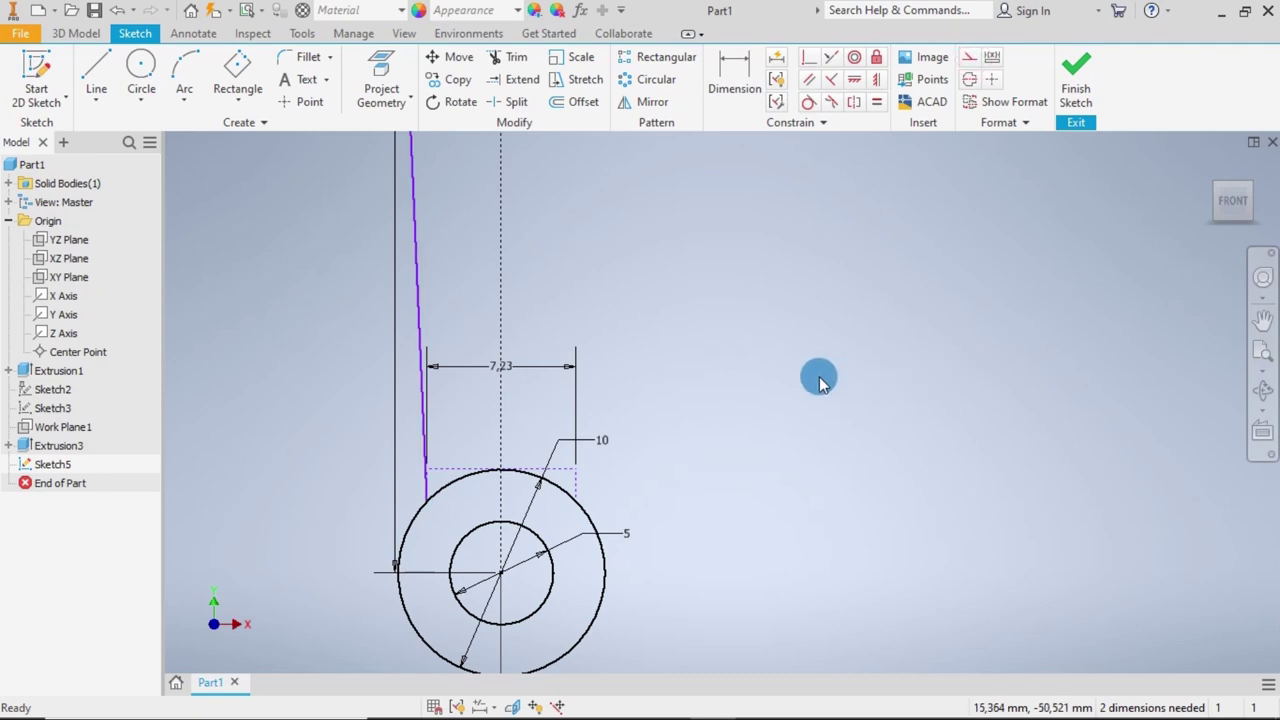
Mirror the arm's slanted side line about the vertical centre construction line.
scroll(818, 370, "up", 3)
middle_click_drag(889, 257, 693, 295)
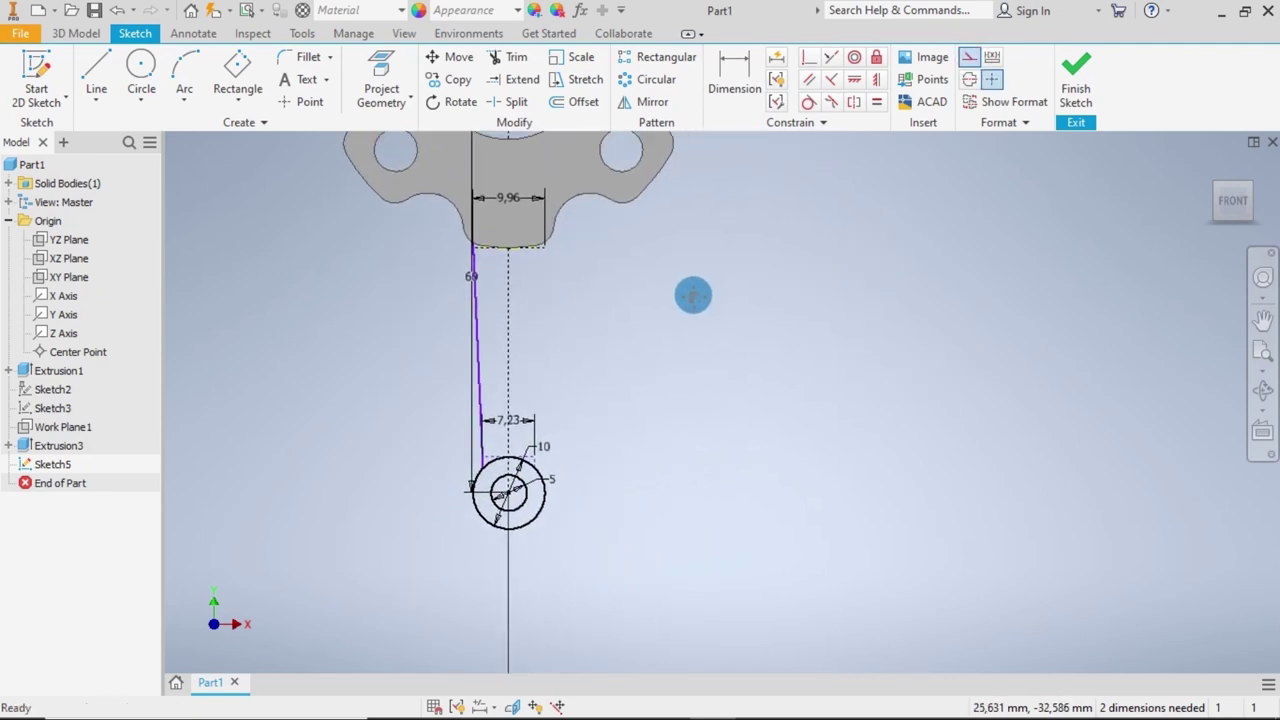
left_click(640, 101)
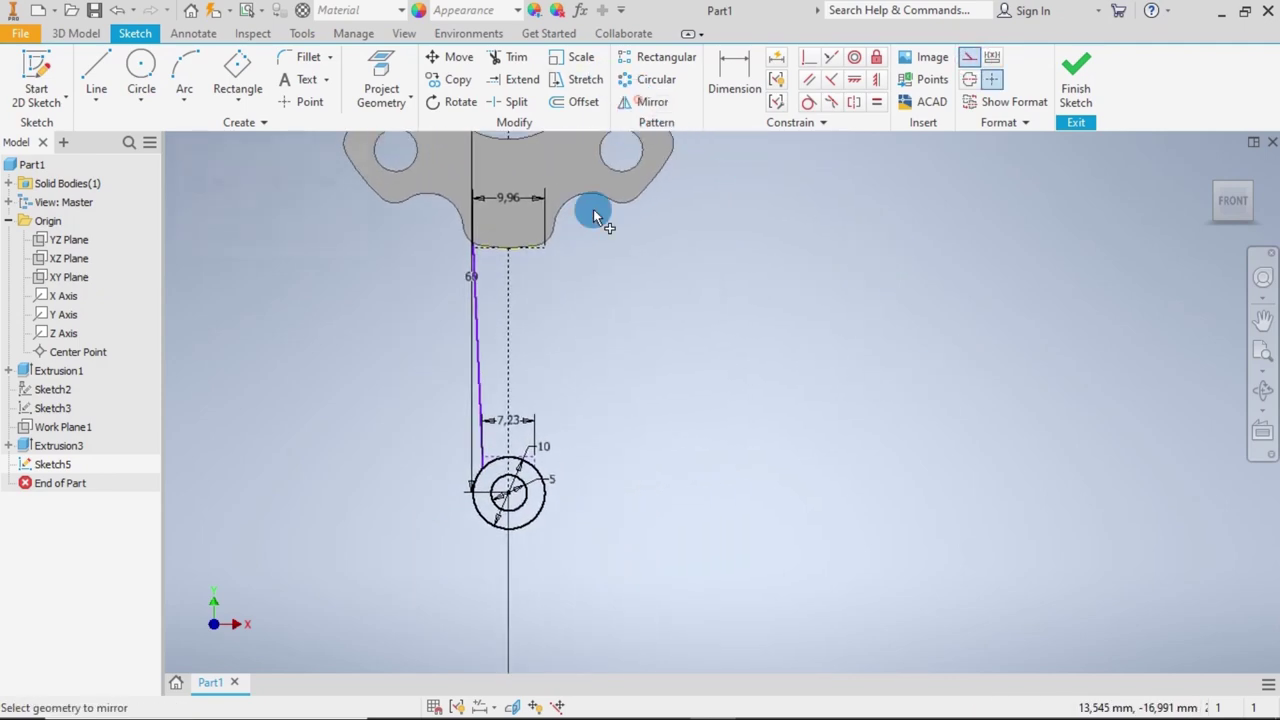
left_click(488, 341)
left_click(308, 191)
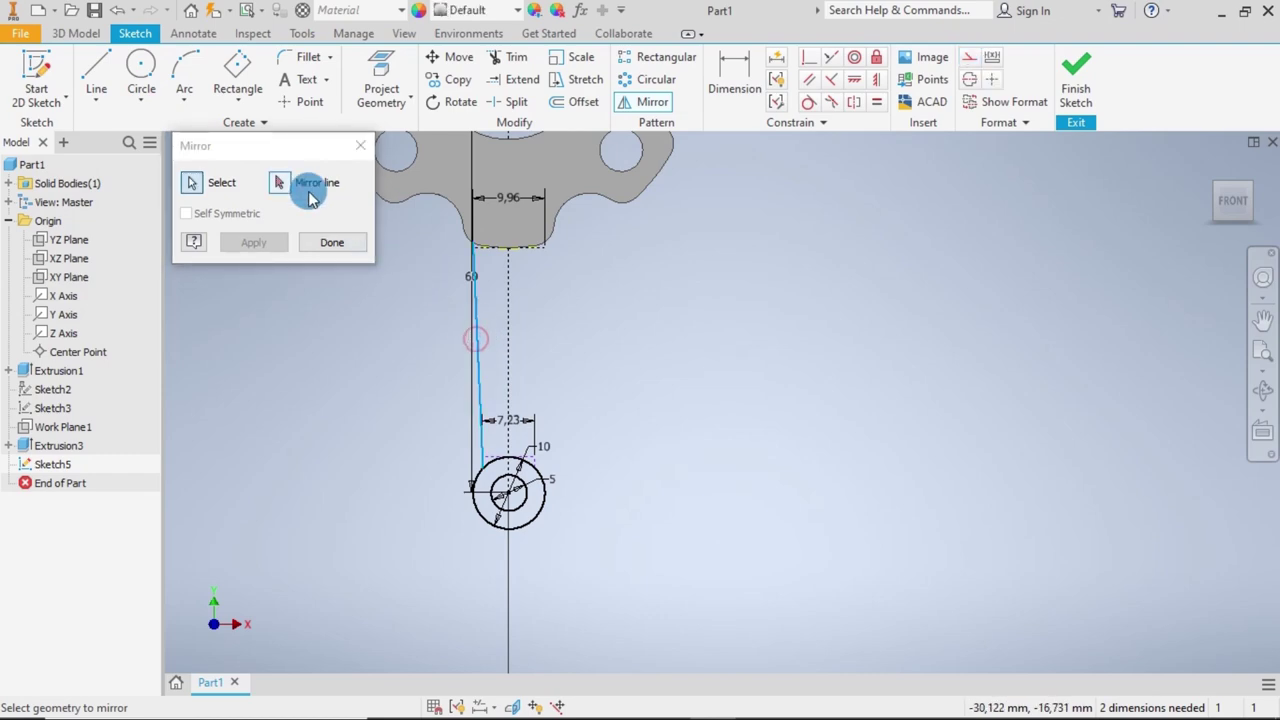
left_click(506, 304)
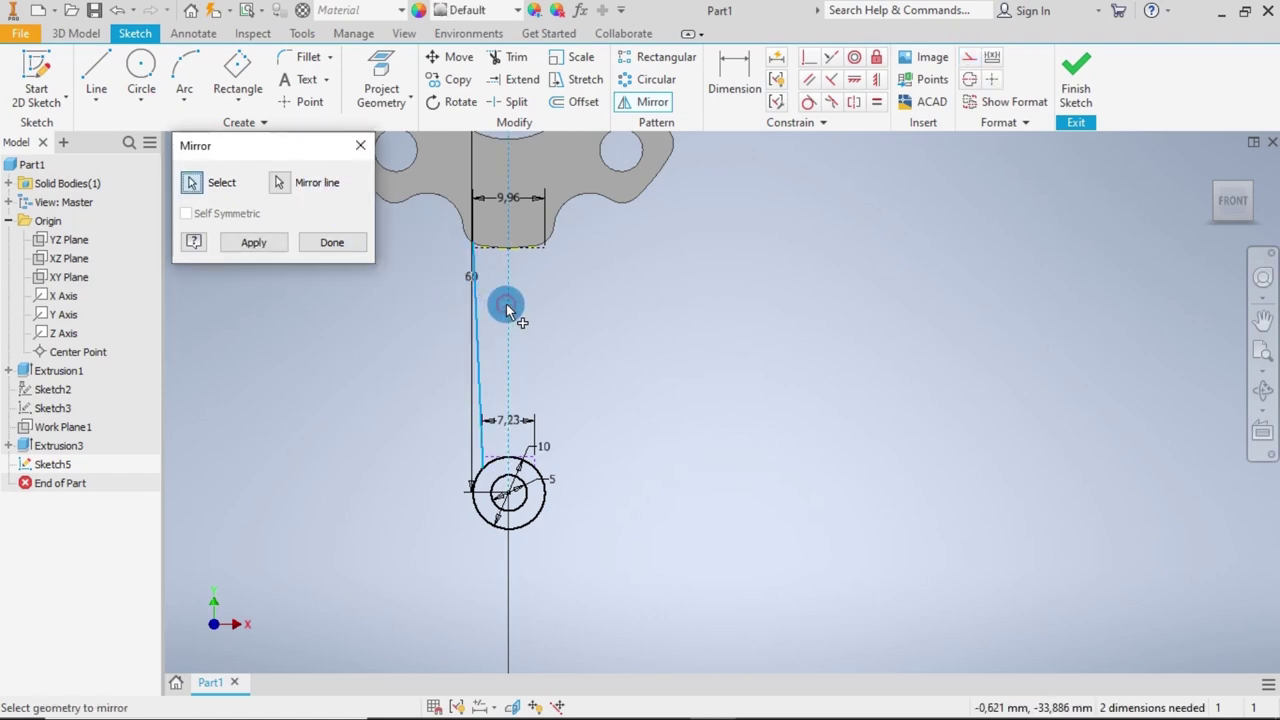
left_click(280, 244)
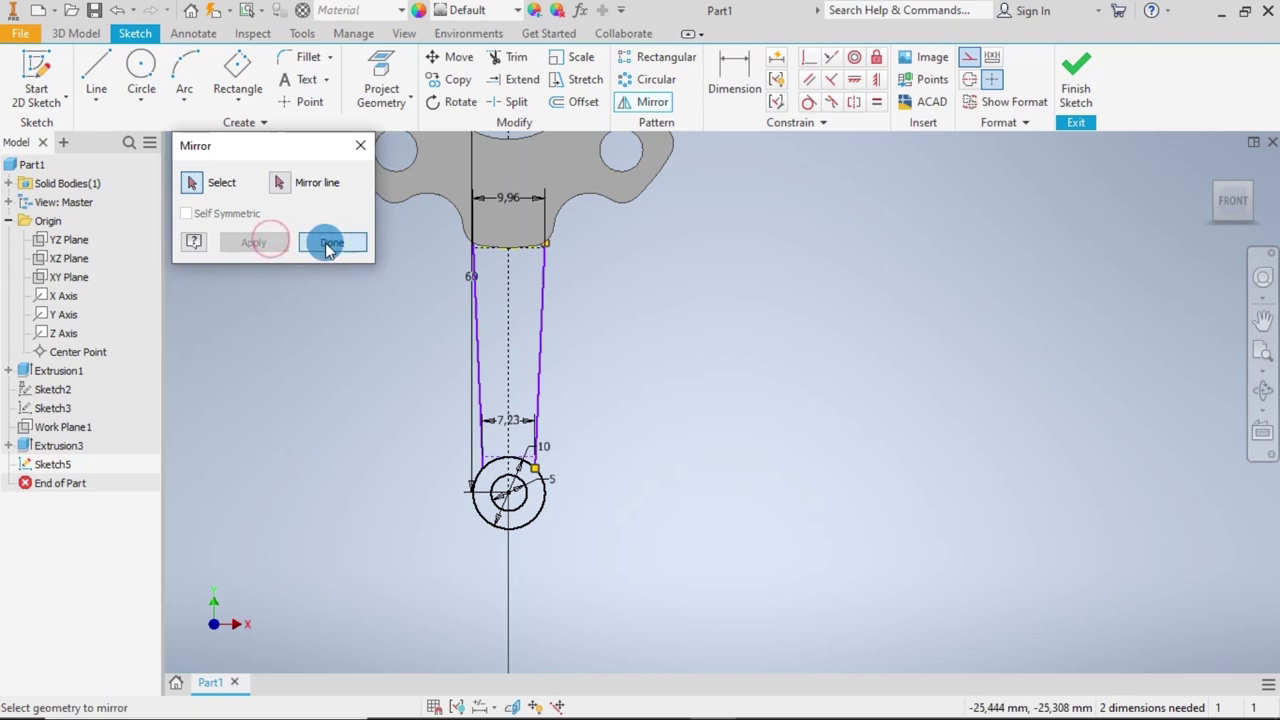
left_click(328, 244)
Project the lower lobe's corner and bottom edges between the arm's side lines into the sketch.
scroll(563, 251, "up", 3)
scroll(363, 234, "down", 4)
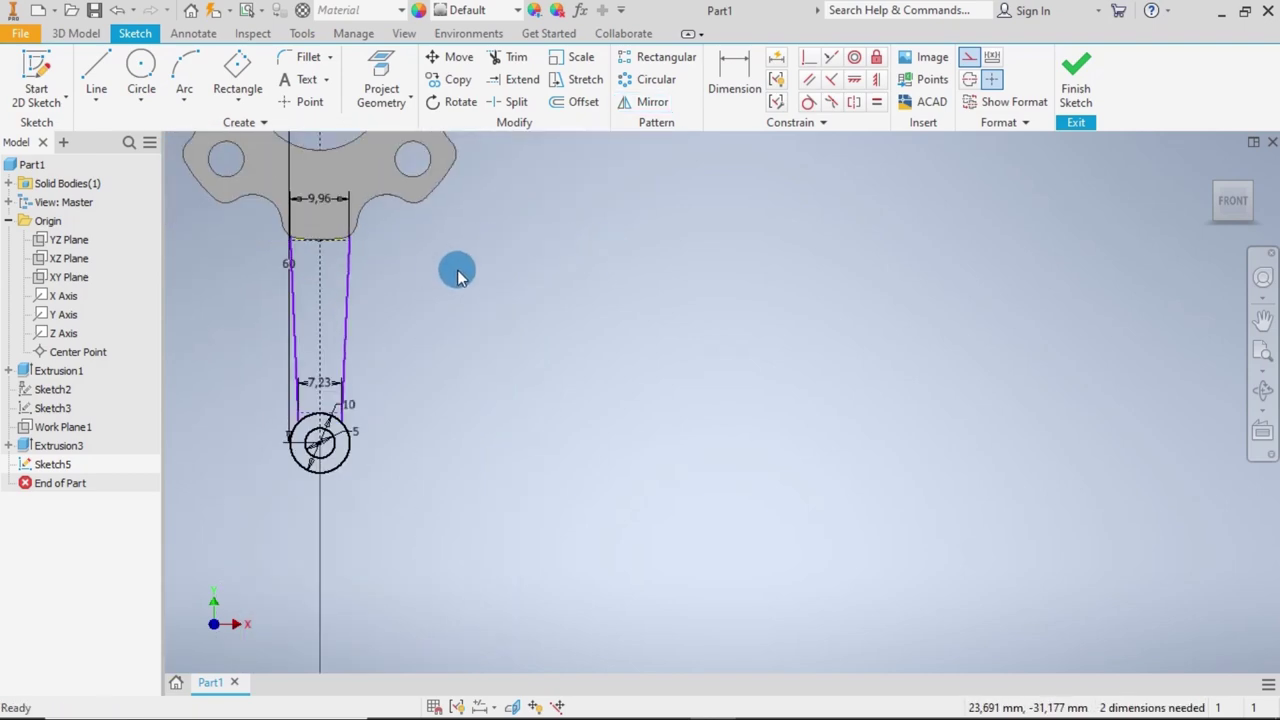
left_click(382, 72)
scroll(306, 251, "up", 5)
mouse_move(306, 251)
middle_mouse_down()
mouse_move(363, 285)
mouse_move(448, 393)
middle_mouse_up()
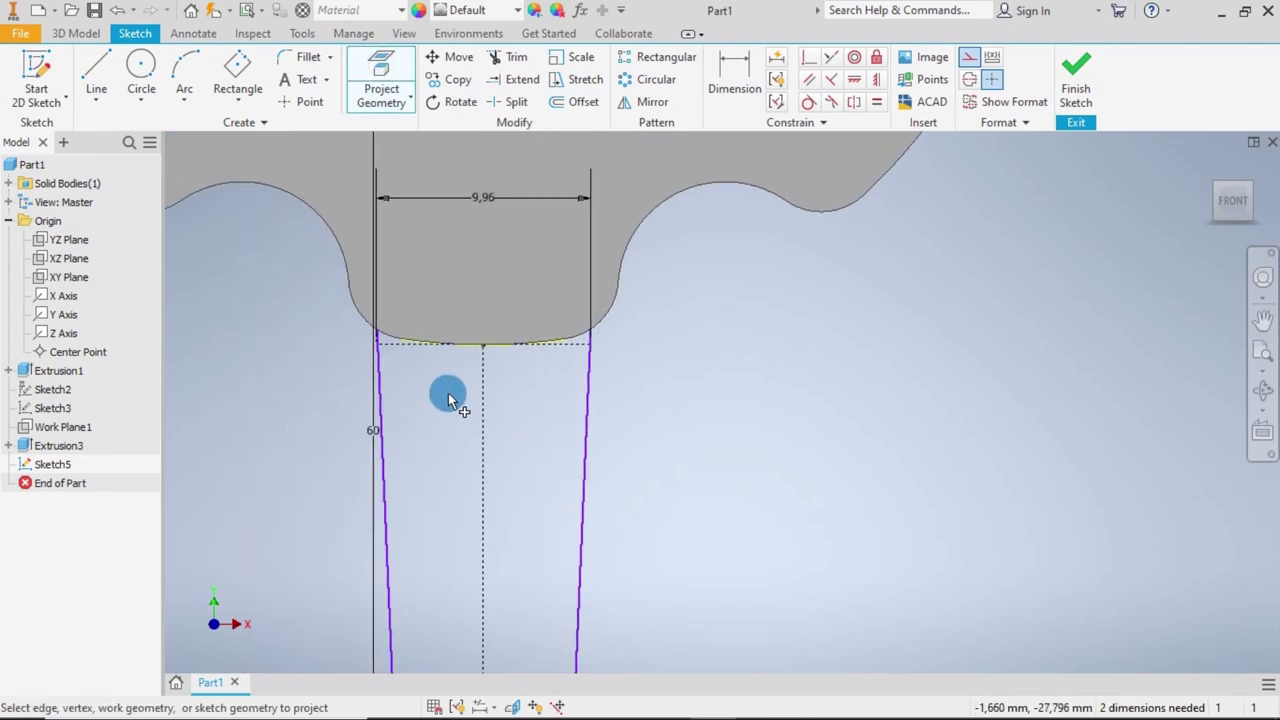
left_click(387, 333)
left_click(430, 342)
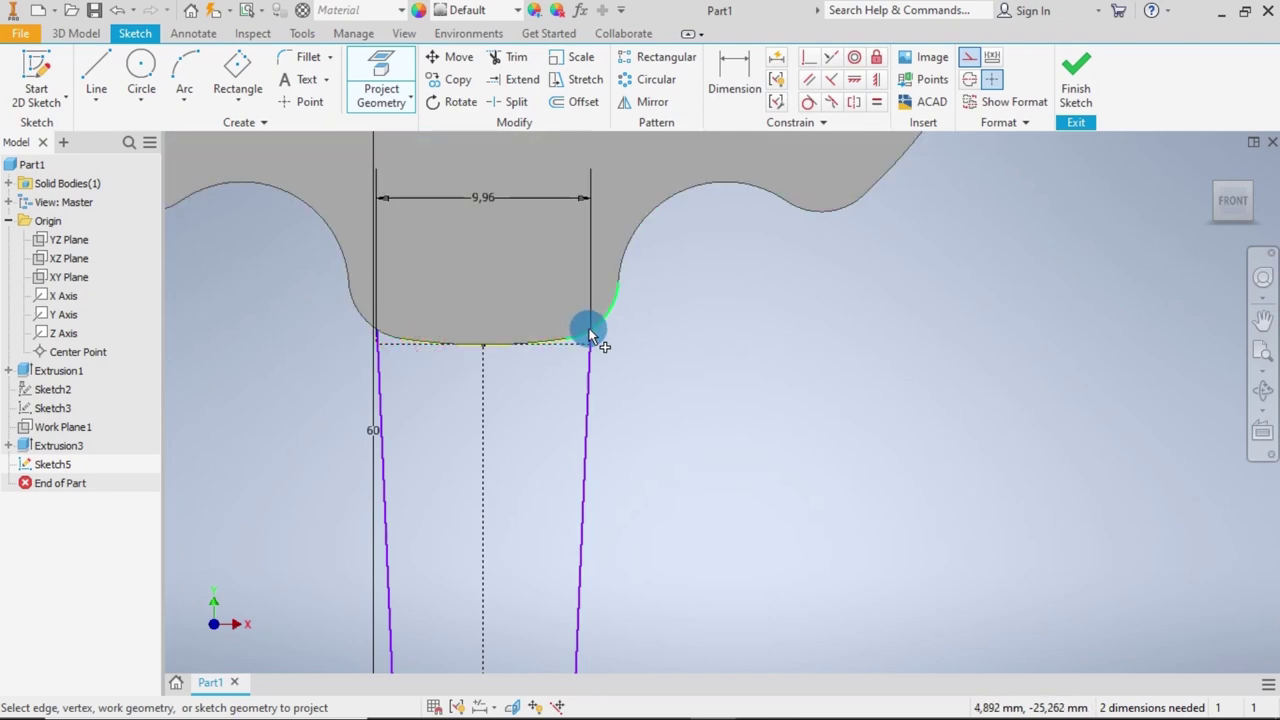
Offset the arm's tapered side lines inward by 1.93 mm.
scroll(600, 345, "down", 5)
scroll(630, 415, "up", 8)
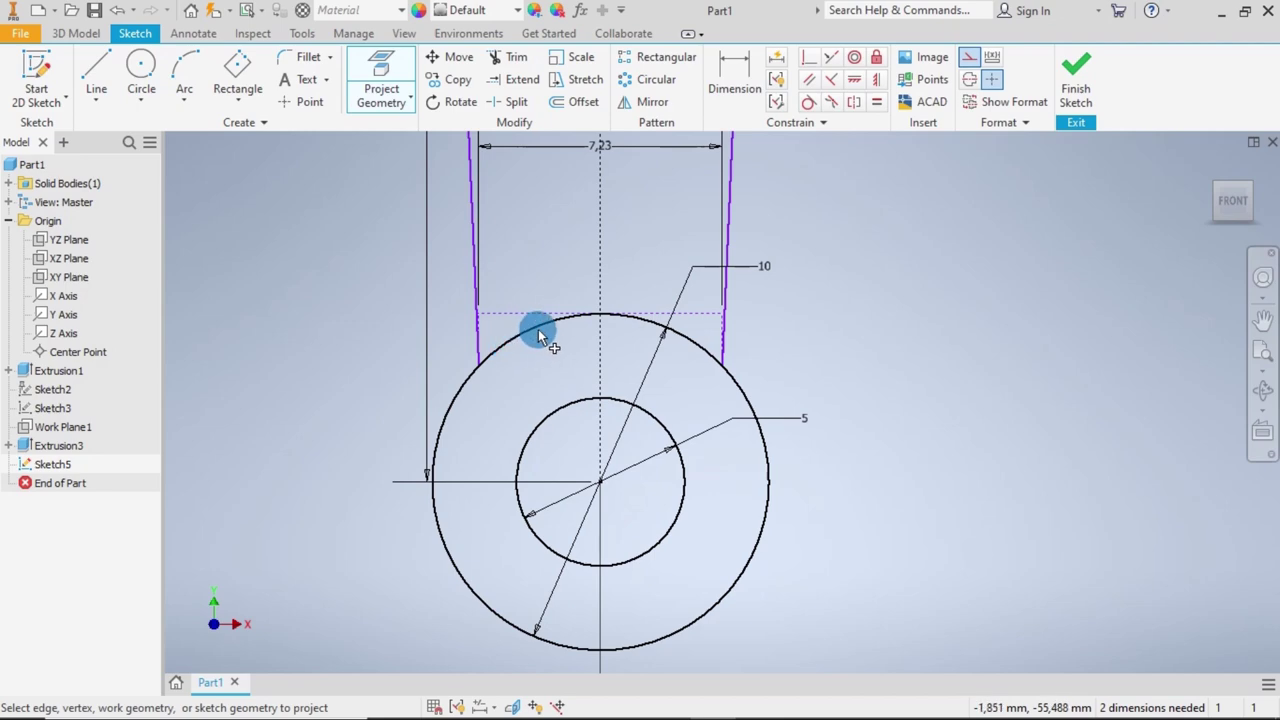
scroll(814, 344, "down", 3)
scroll(861, 325, "down", 3)
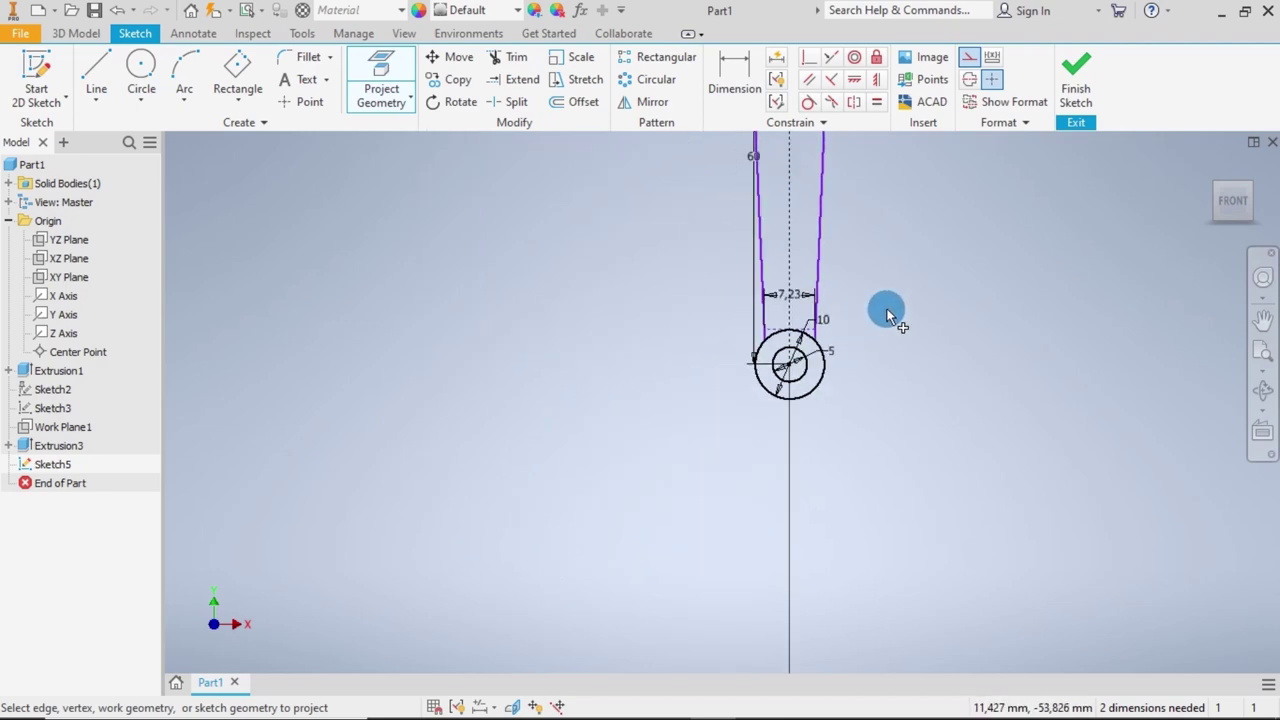
middle_click_drag(914, 263, 743, 427)
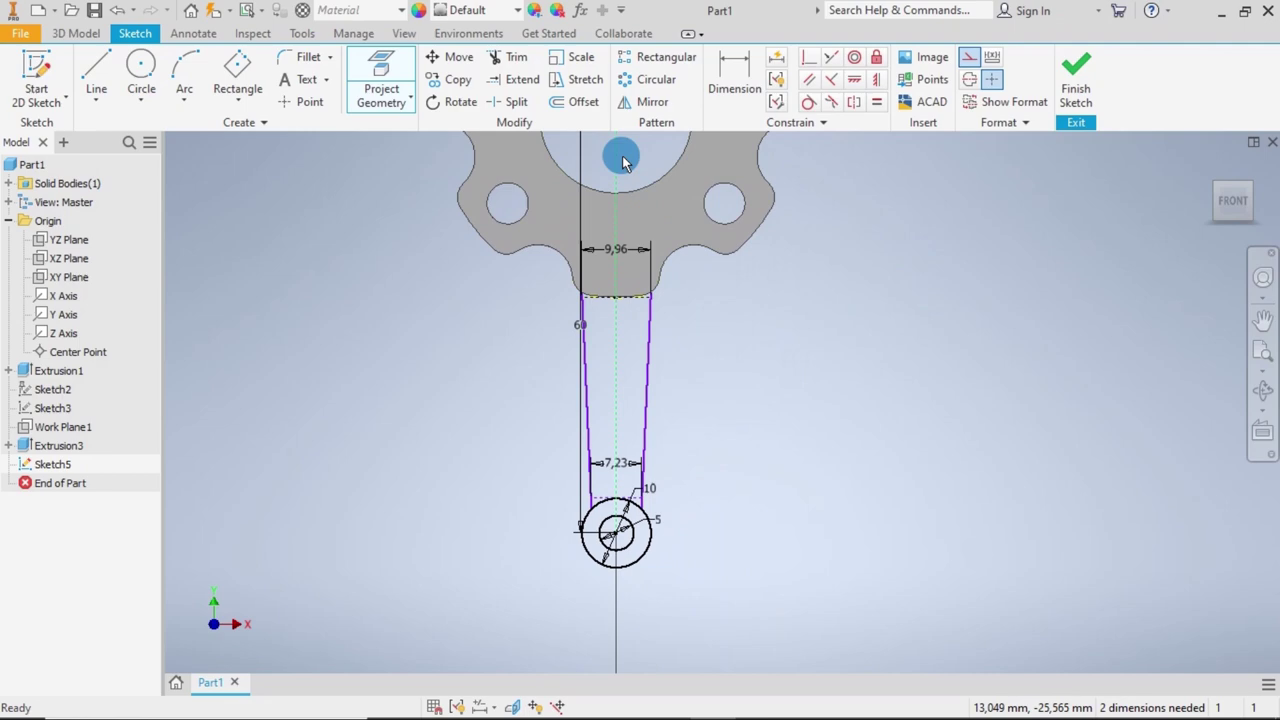
scroll(595, 300, "up", 2)
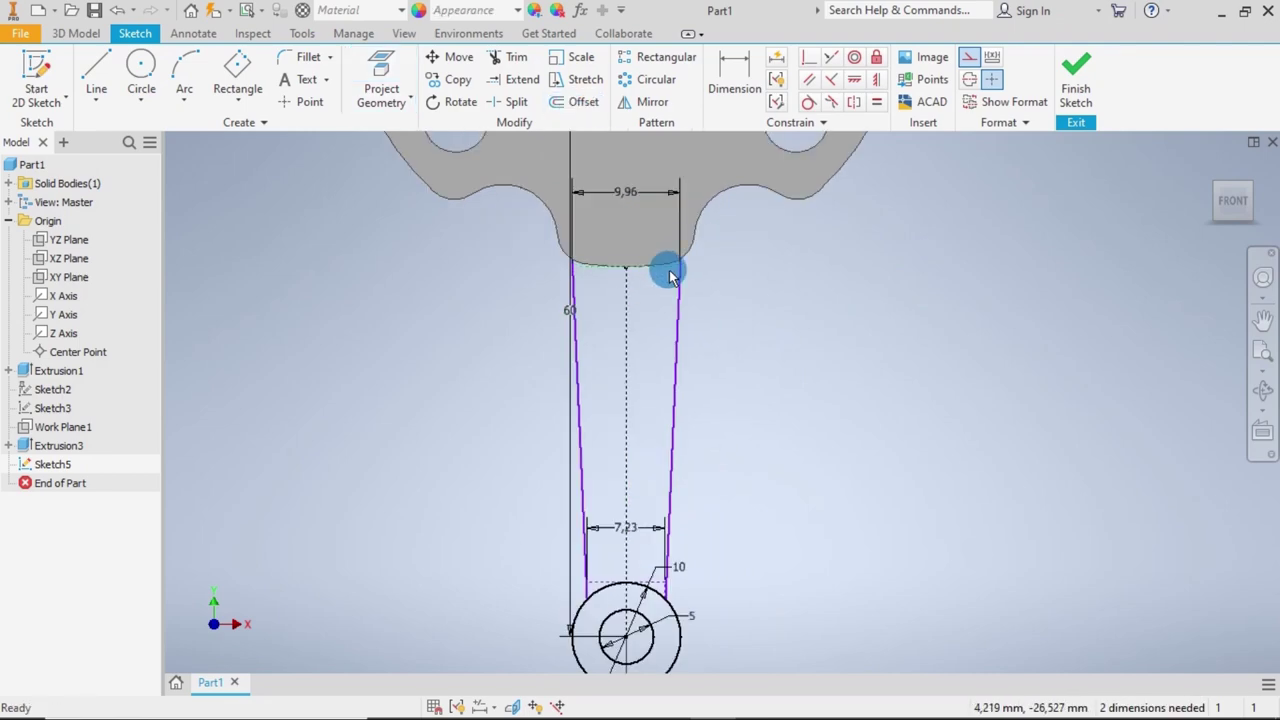
left_click(577, 102)
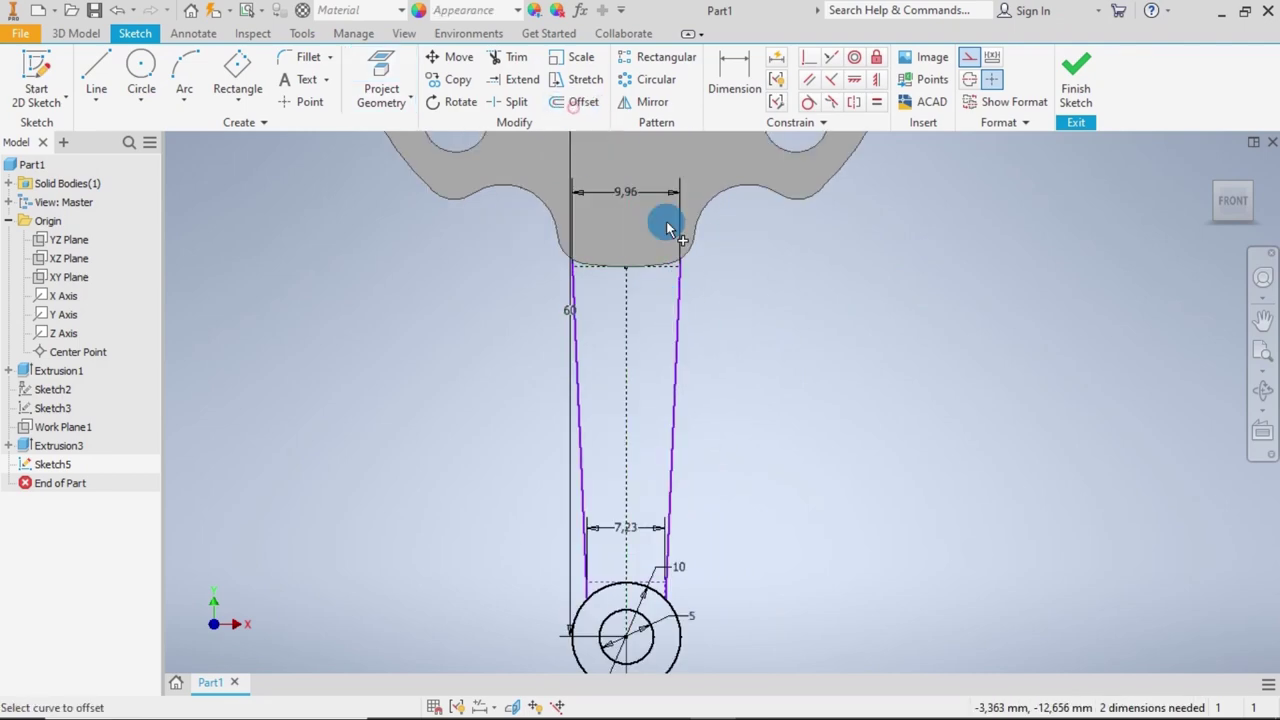
left_click(679, 382)
type("1,93")
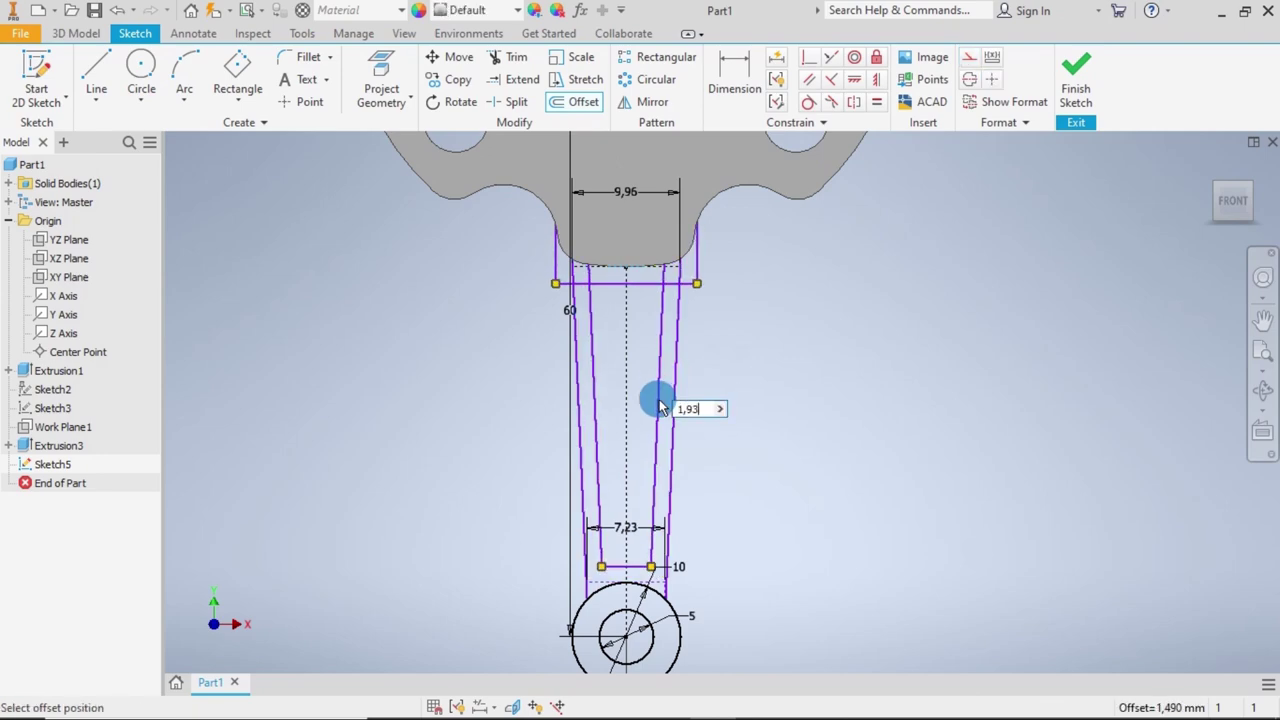
key("Return")
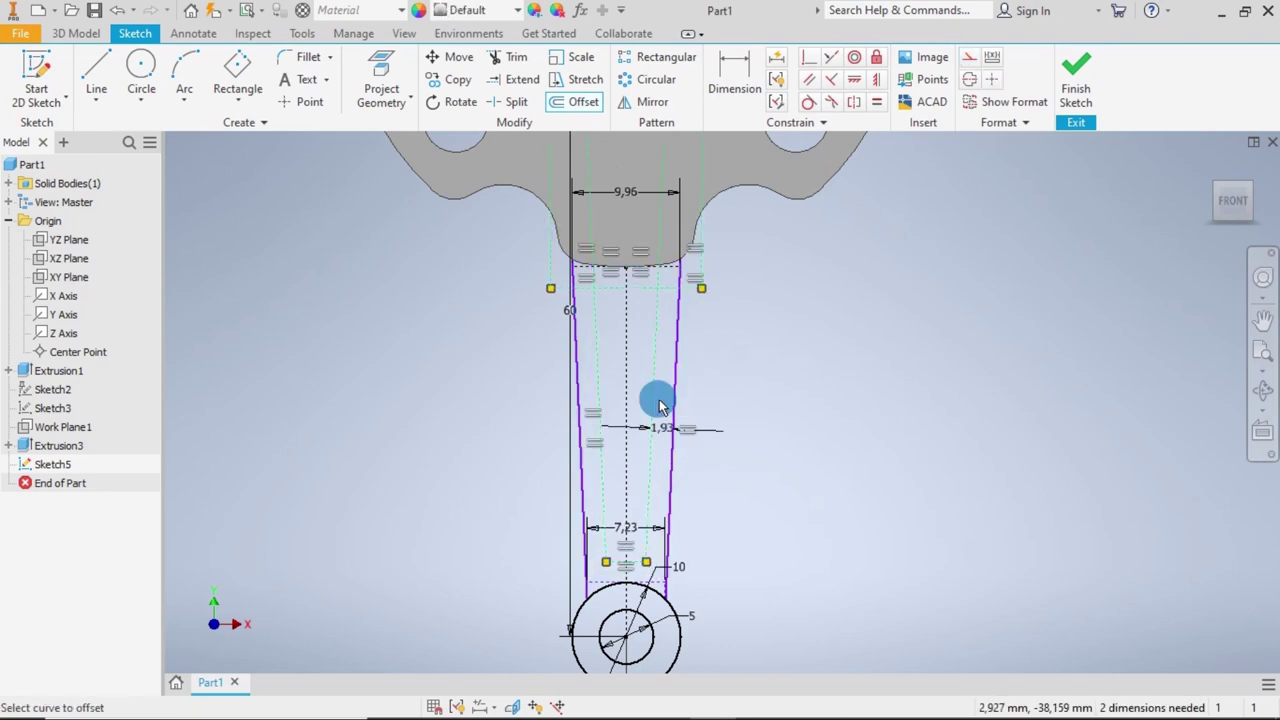
key("Escape")
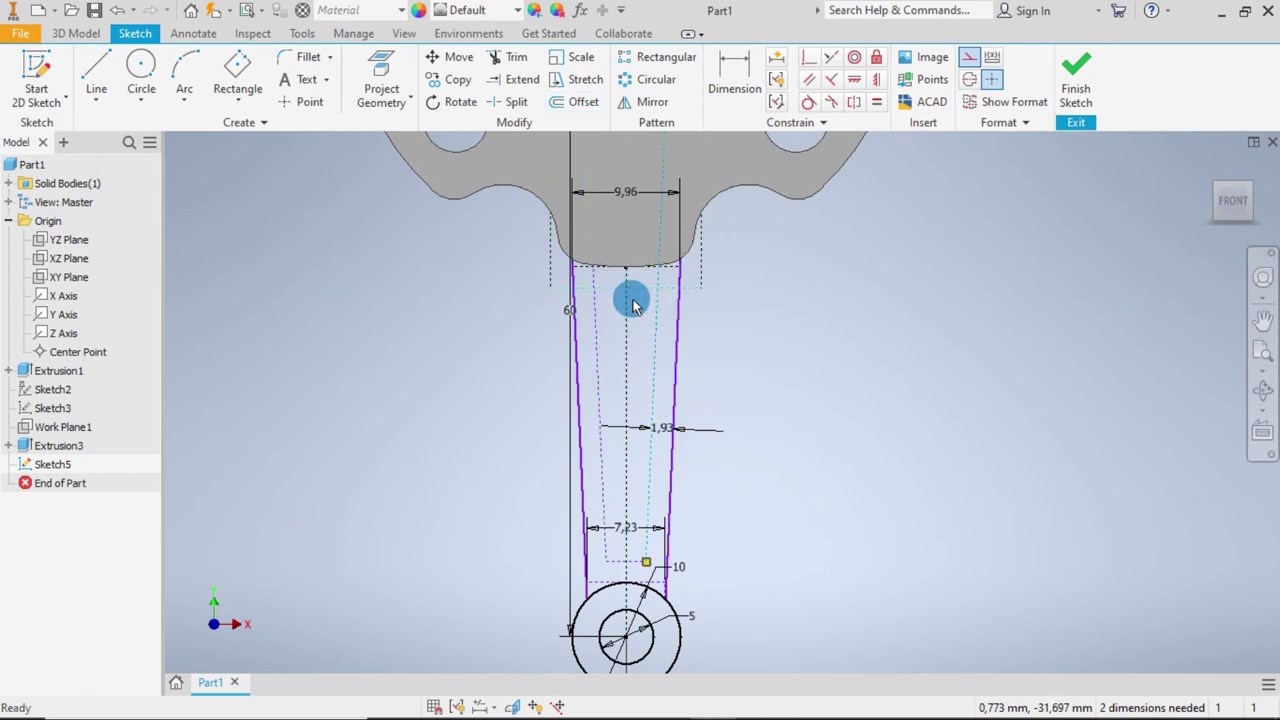
Offset the lower lobe's projected bottom outline 1.93 mm downward into the arm.
left_click(578, 102)
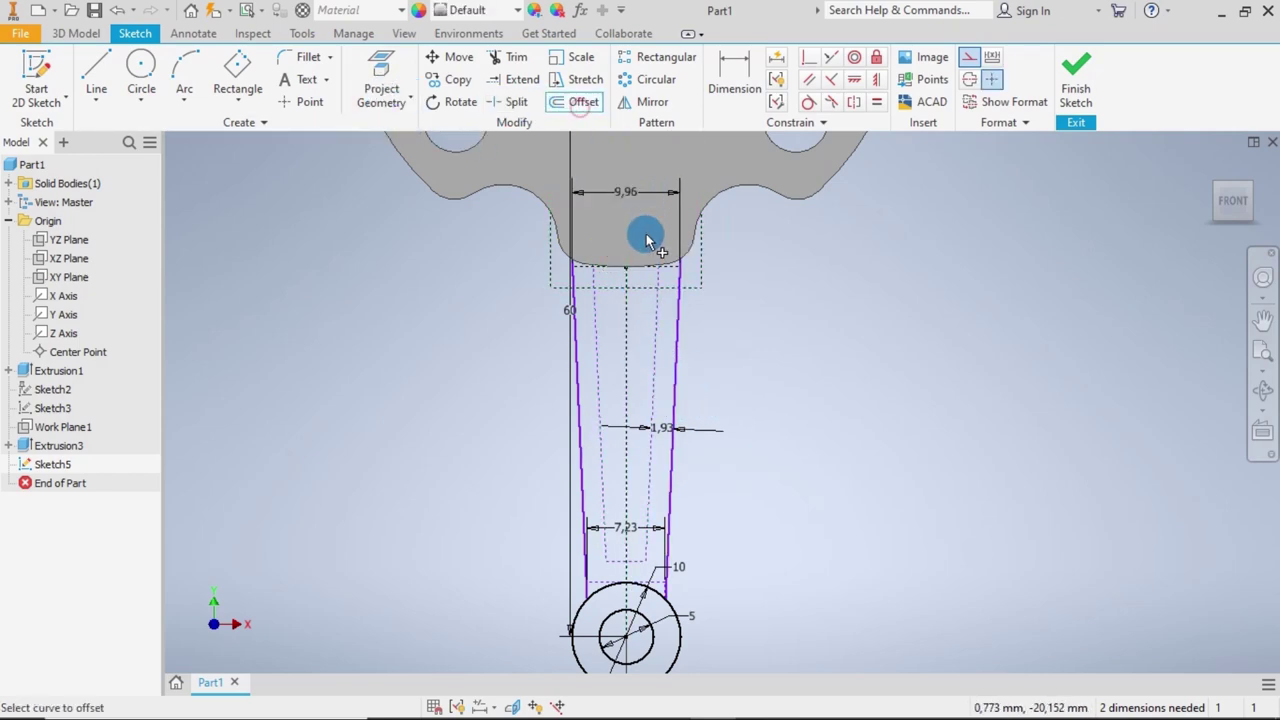
left_click(647, 270)
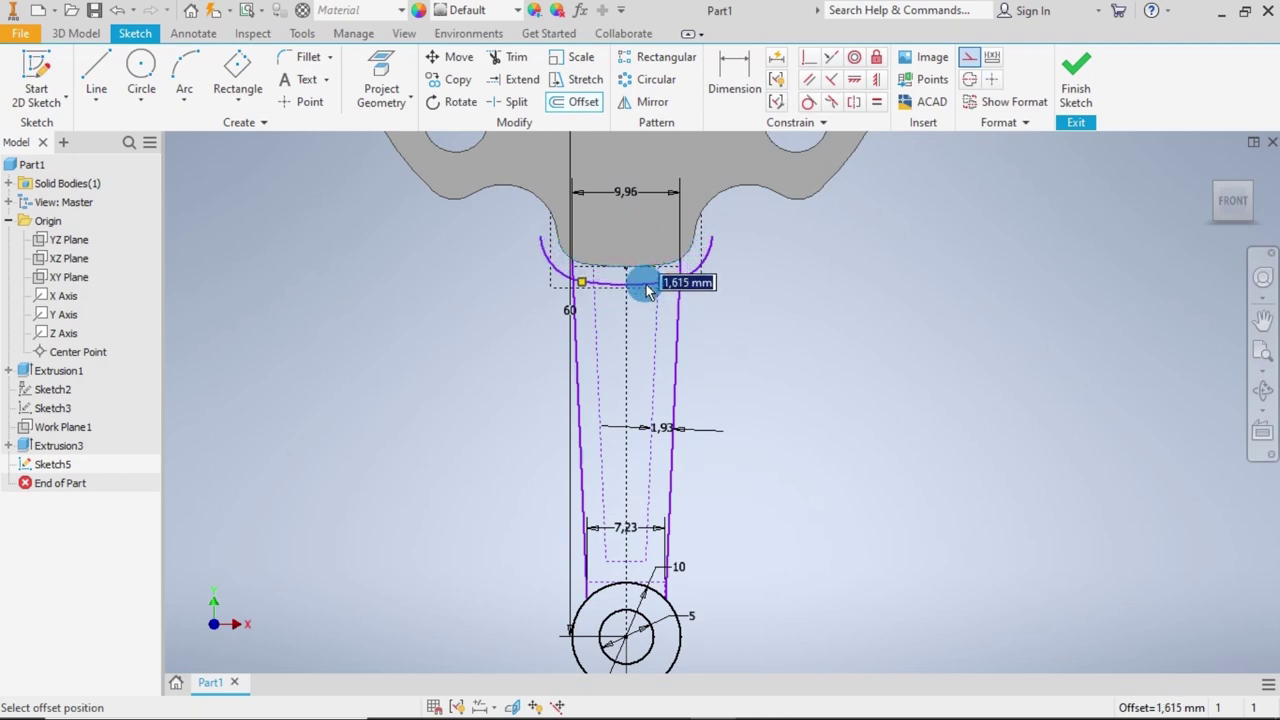
type("1,93")
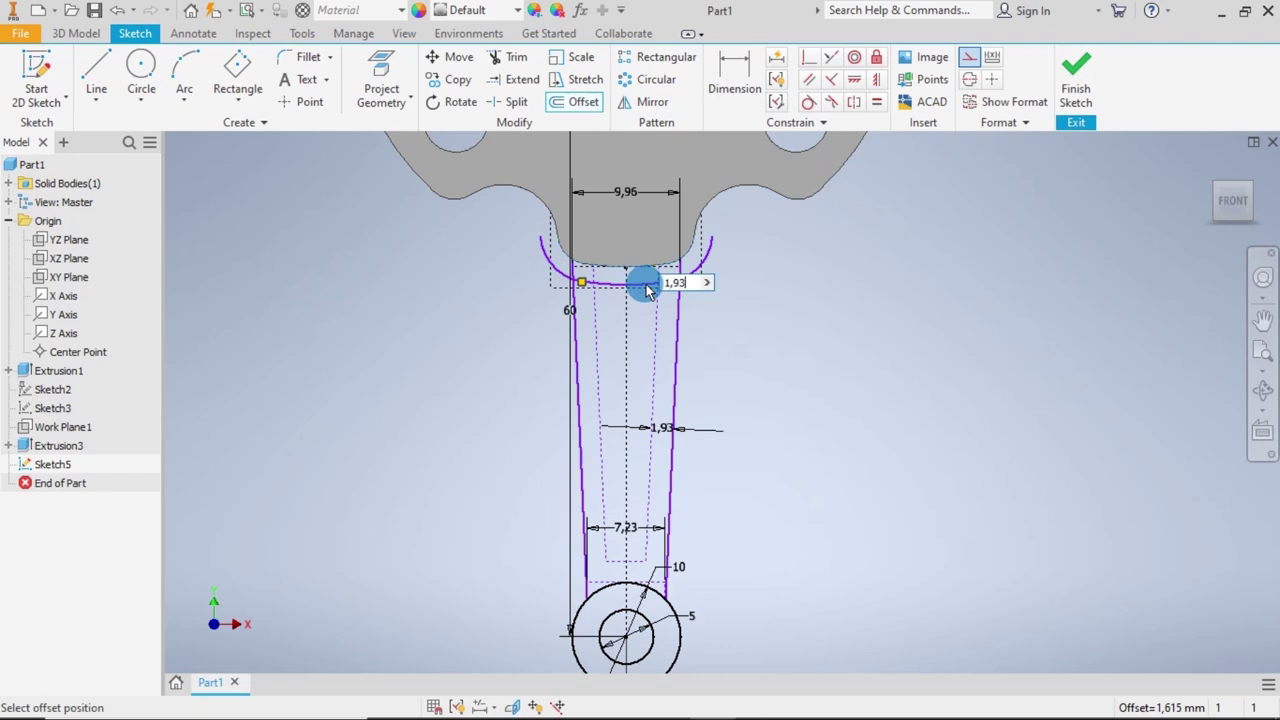
key("Return")
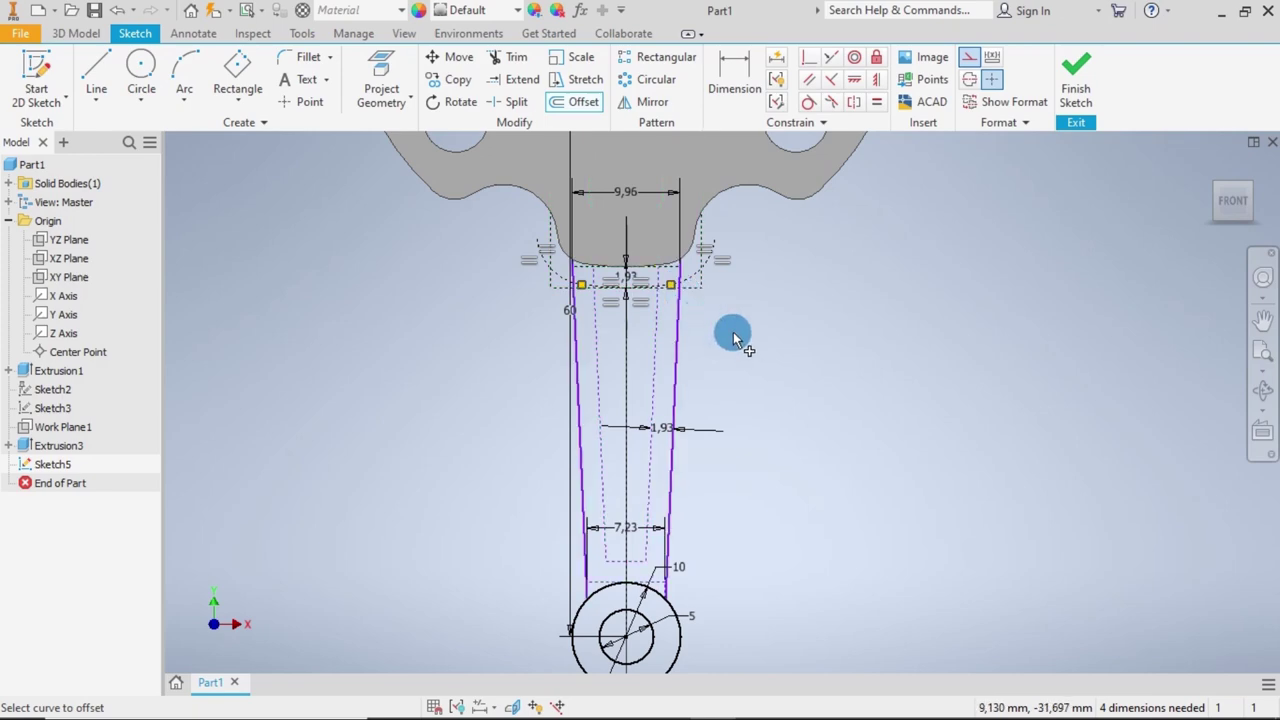
Offset the eyelet's 10 mm circle outward by 1.5 mm.
left_click(607, 584)
type("1")
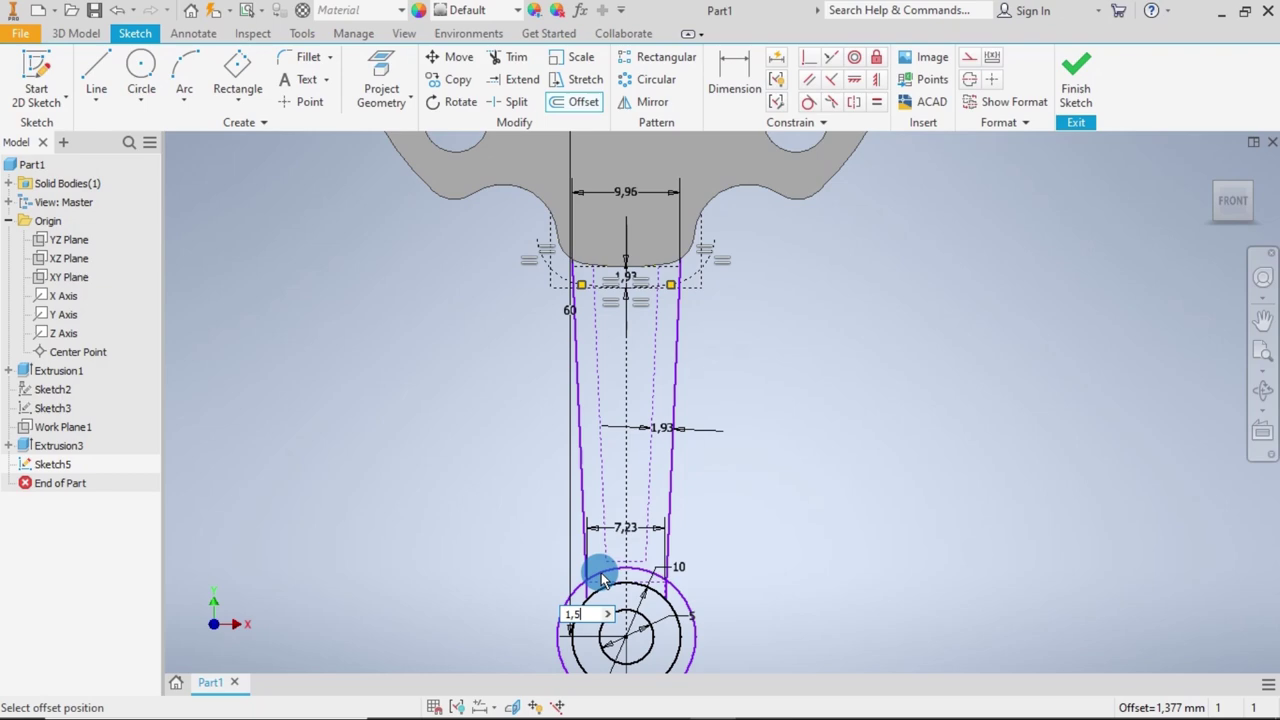
type(",5")
key("Return")
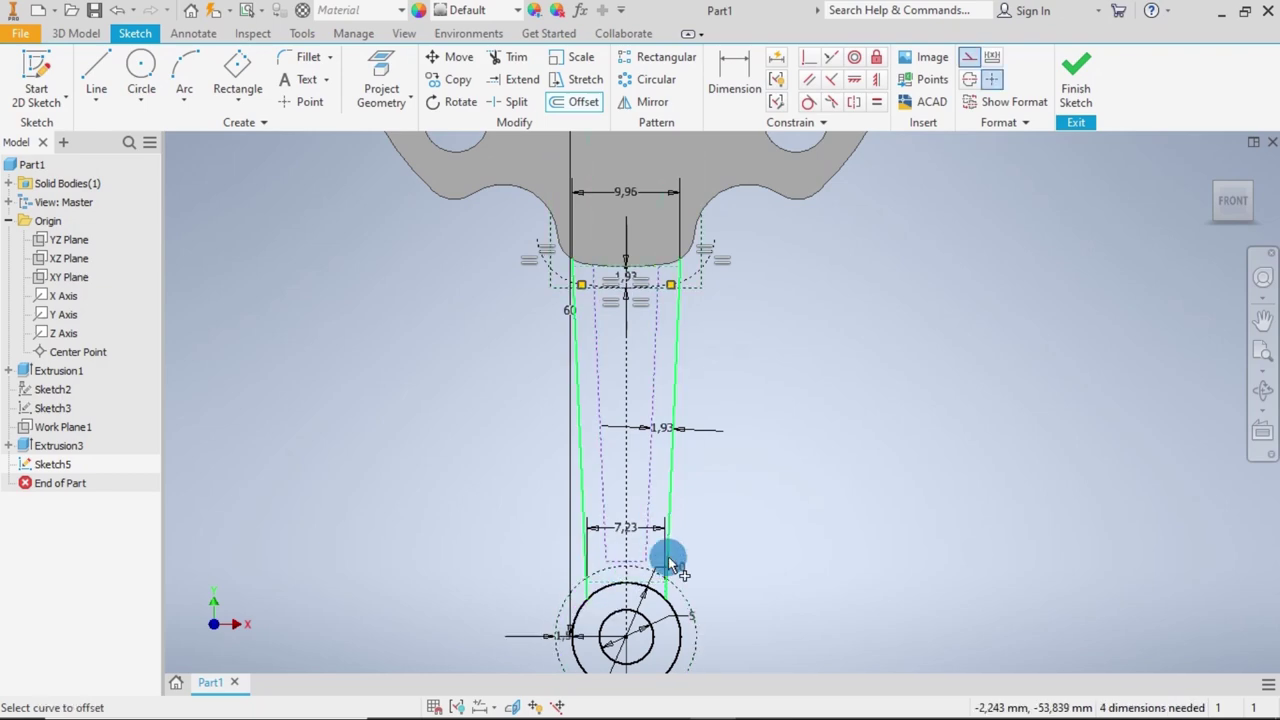
key("Escape")
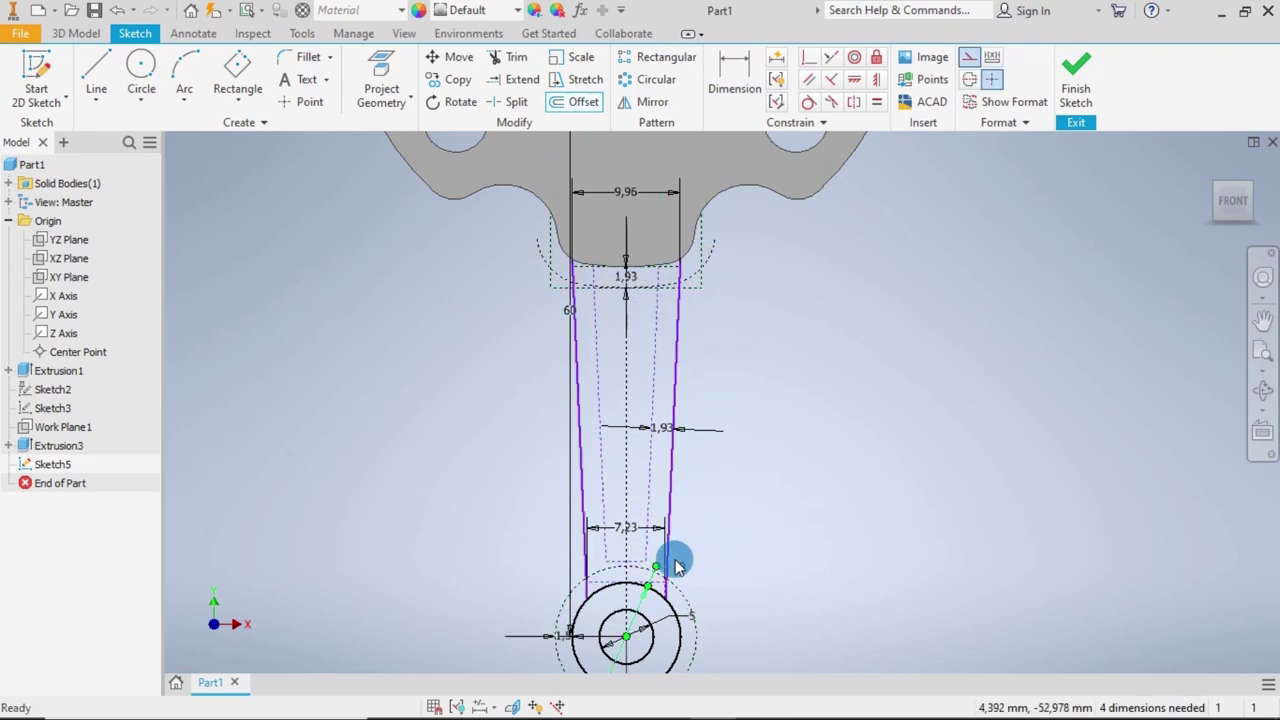
Trim the inner offset side lines above the offset lobe curve and the excess offset segments between the arm's sides.
scroll(673, 571, "down", 5)
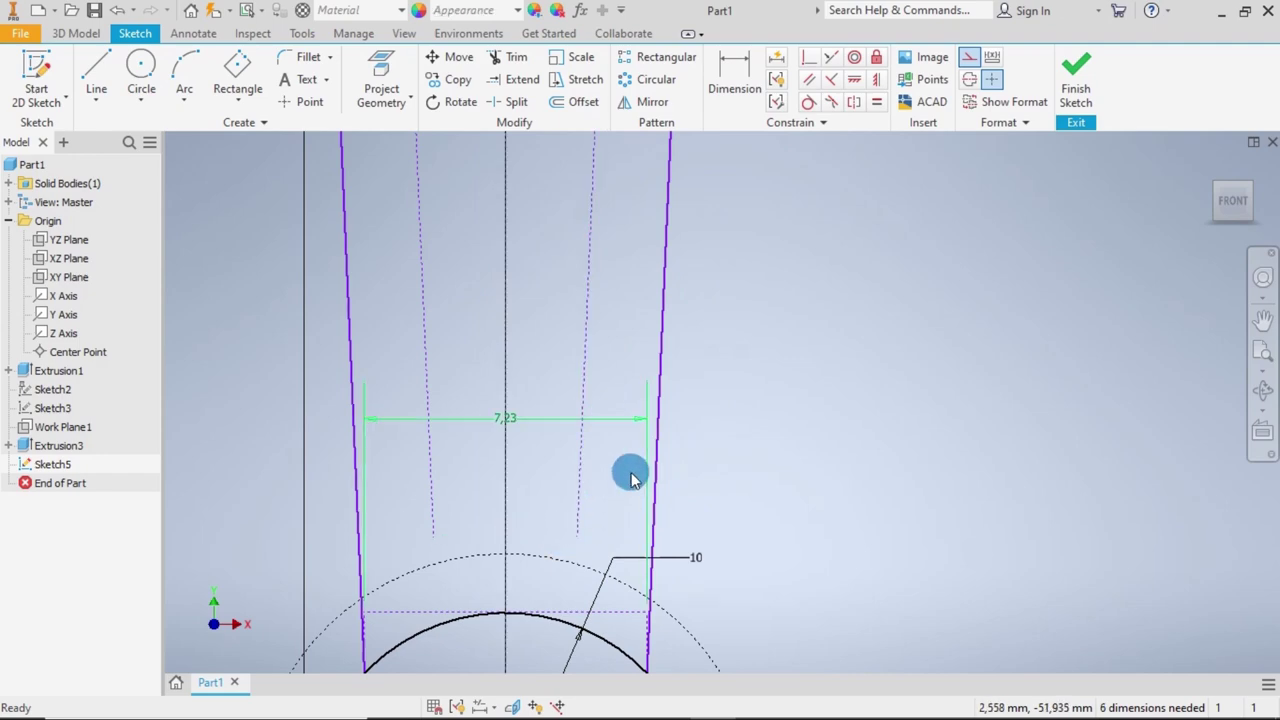
scroll(708, 374, "up", 8)
middle_click_drag(714, 149, 714, 191)
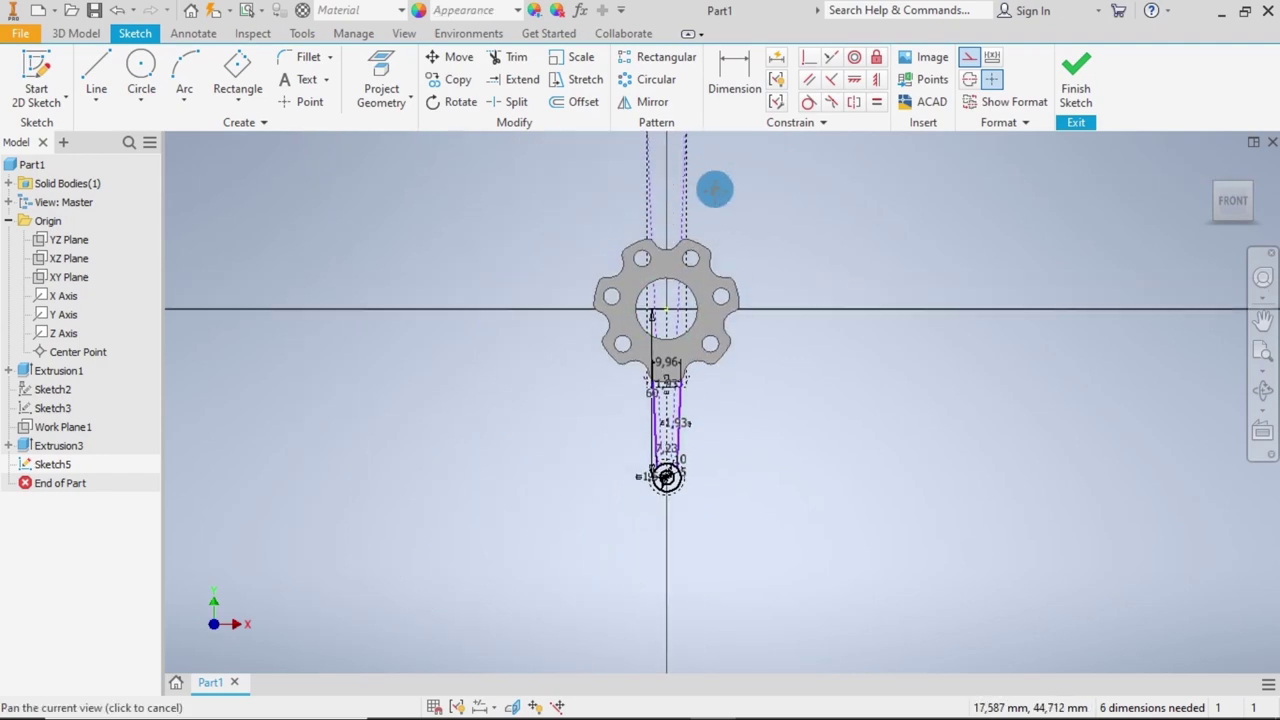
scroll(723, 277, "down", 5)
middle_click_drag(708, 547, 609, 286)
scroll(609, 286, "up", 2)
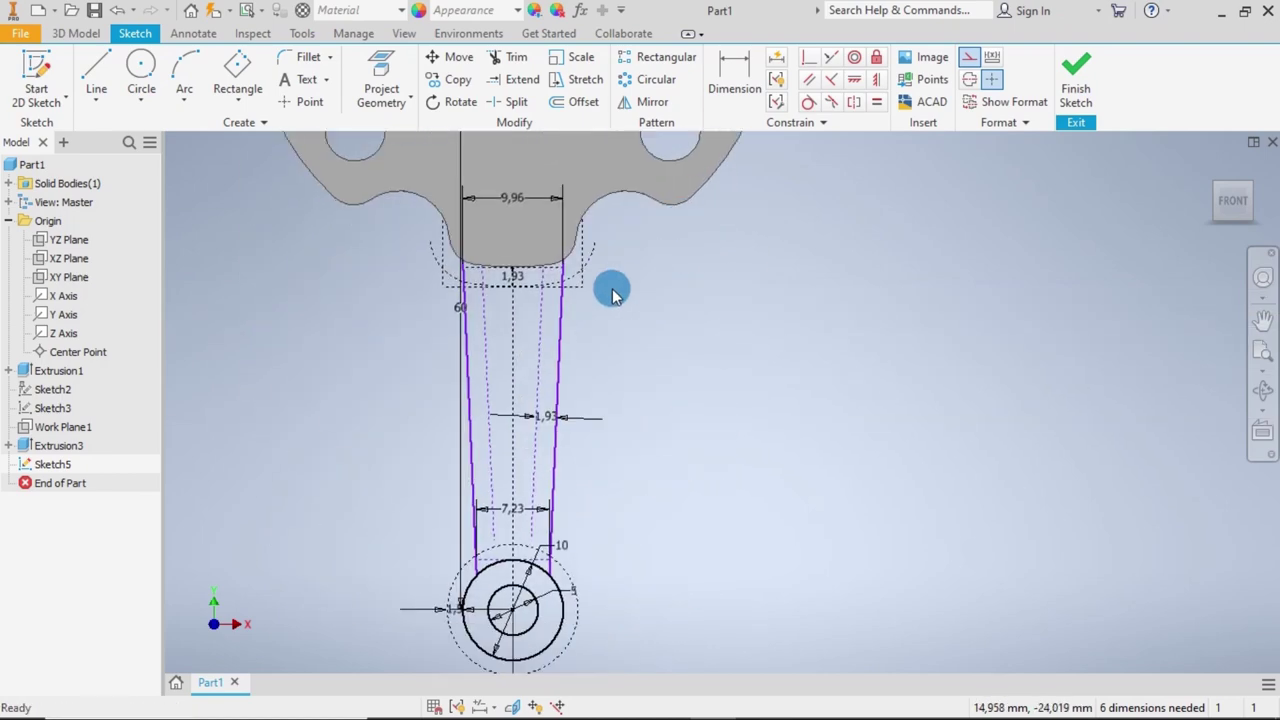
scroll(617, 291, "down", 3)
left_click(516, 57)
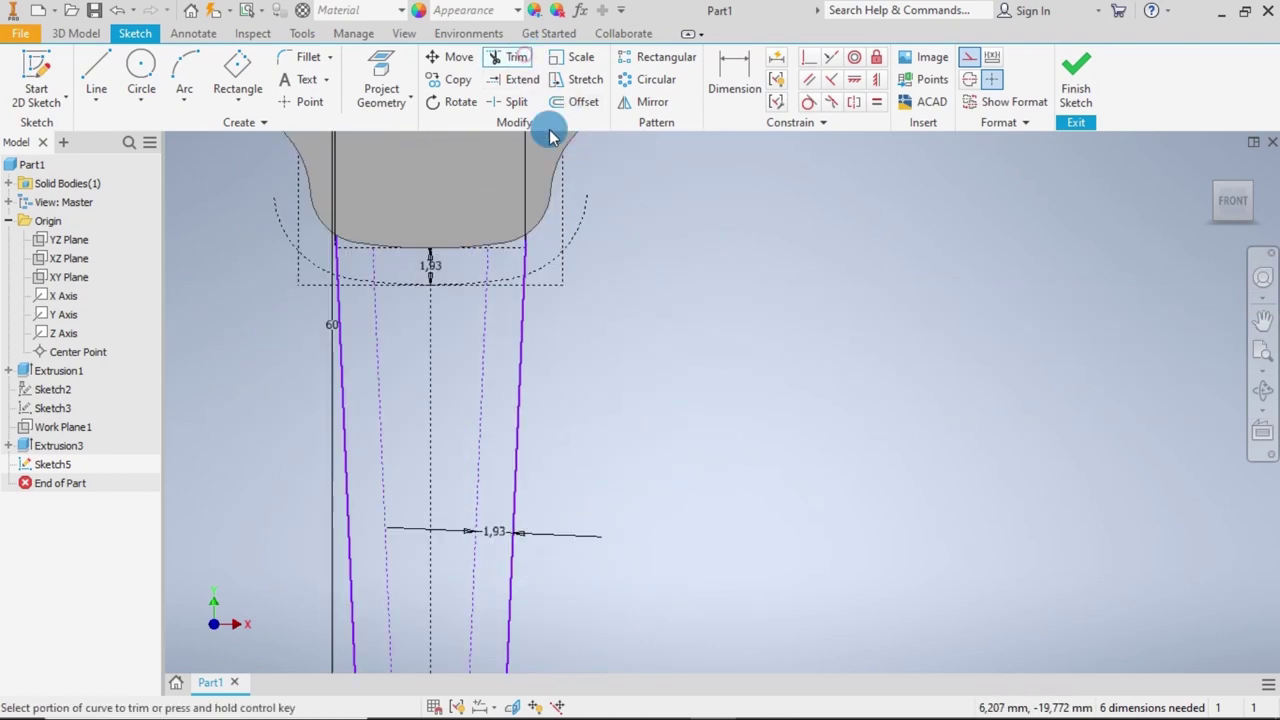
left_click(490, 268)
left_click(381, 267)
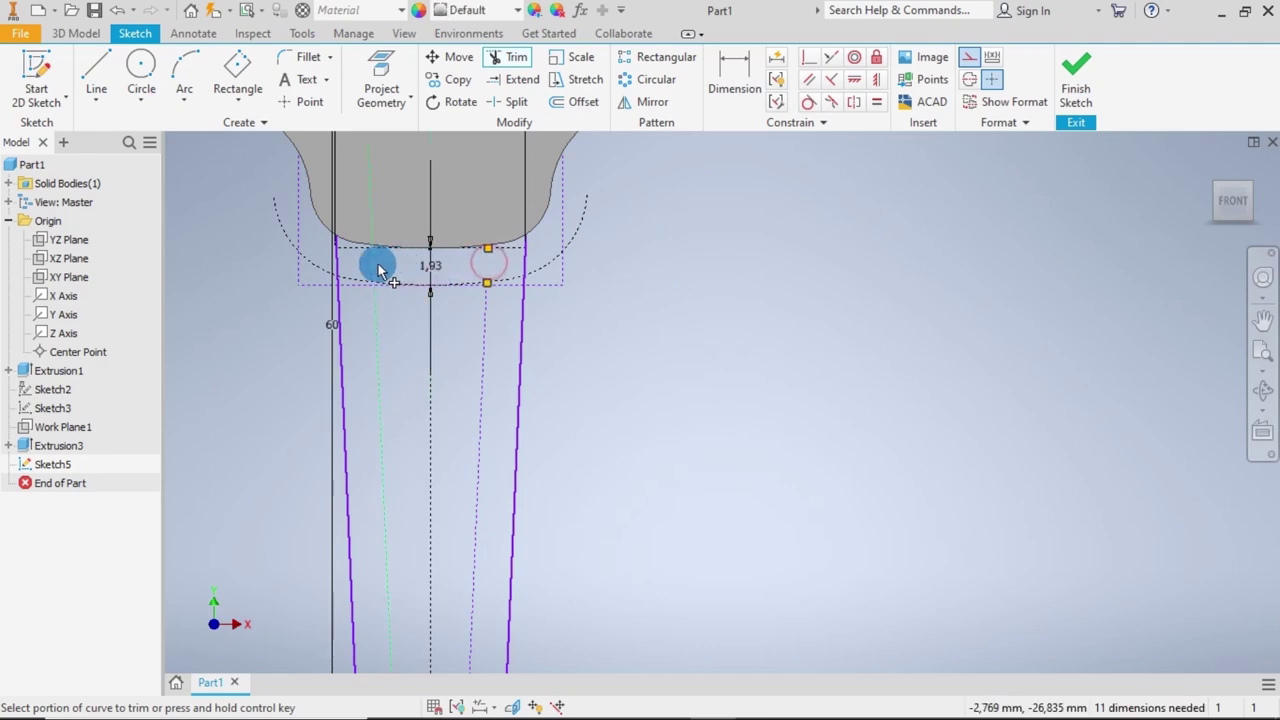
left_click(350, 277)
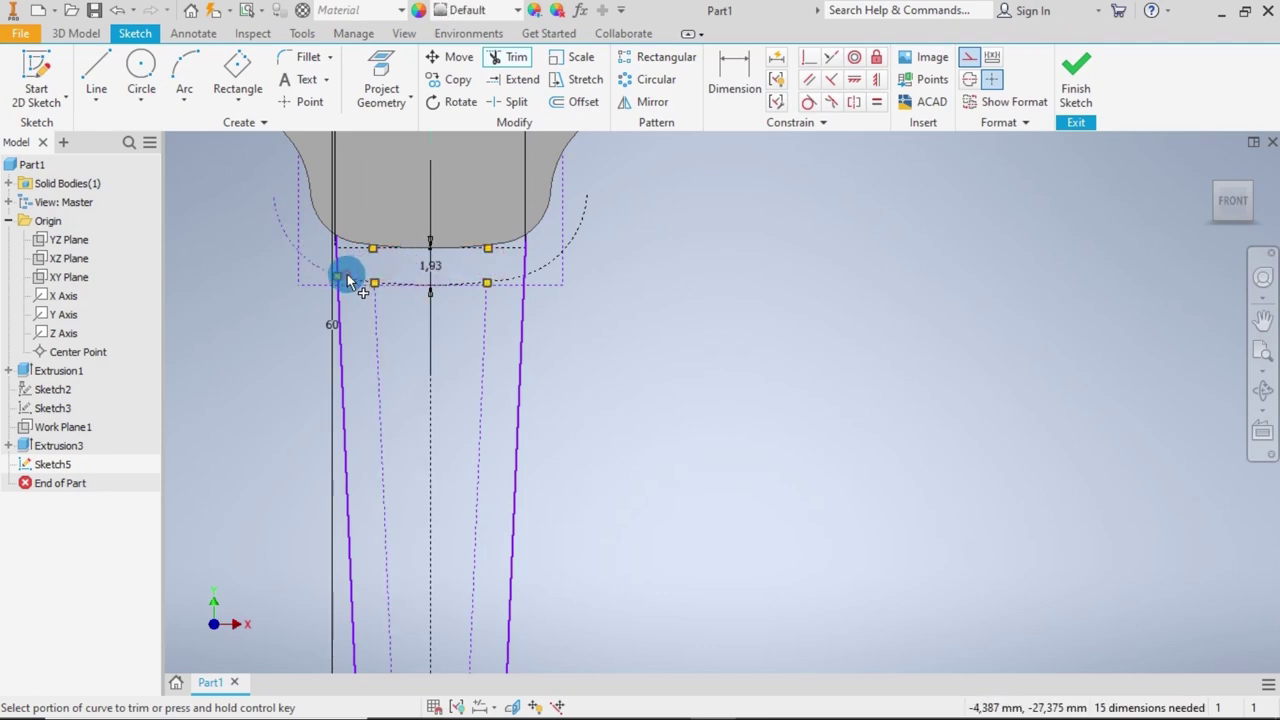
left_click(440, 279)
left_click(513, 278)
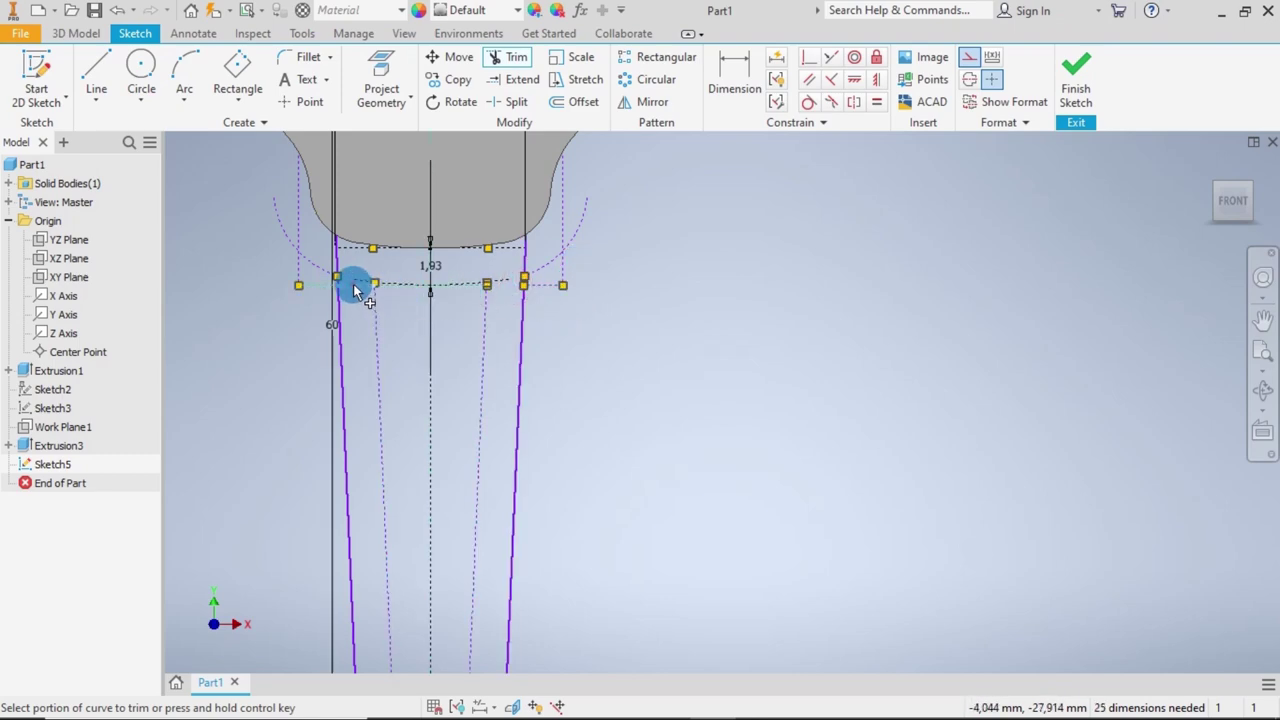
left_click(375, 318)
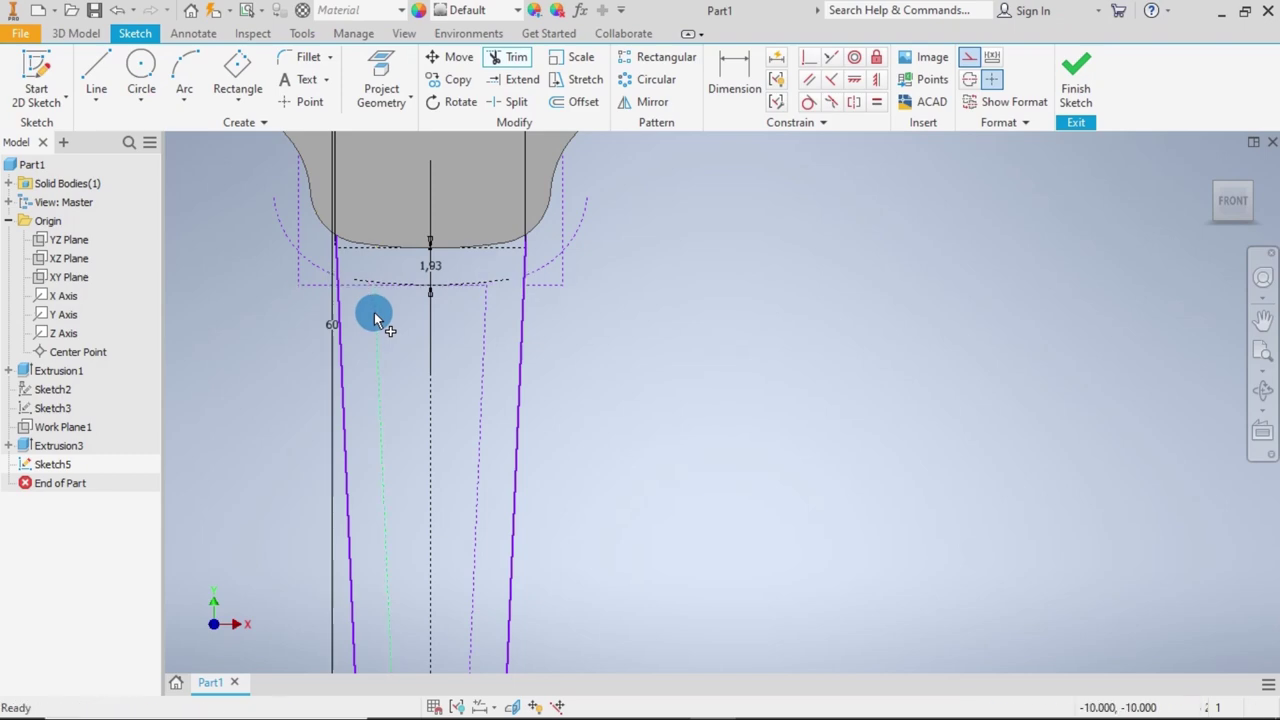